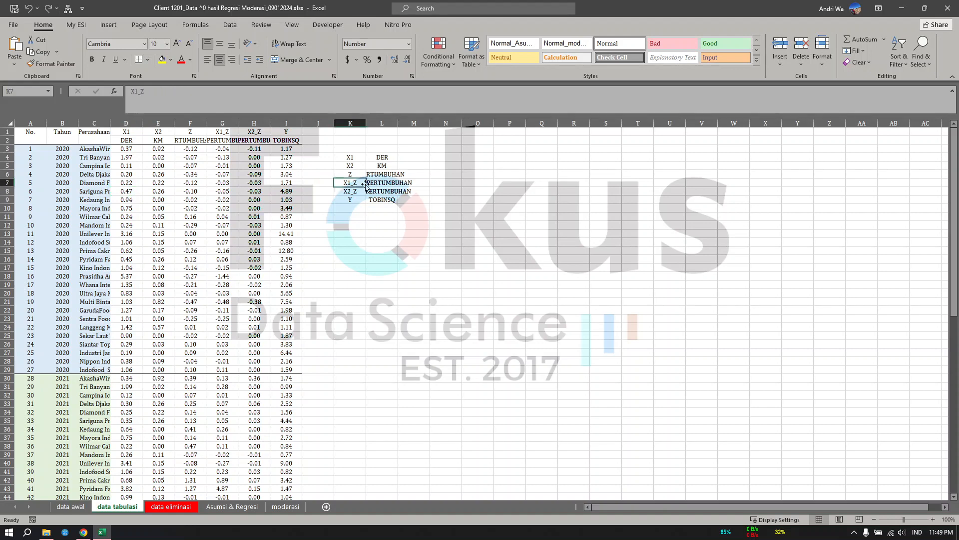
# Examine the No., Tahun, Perusahaan and variable columns of the data tabulasi sheet down to its last row.
pyautogui.scroll(-8, 208, 354)
pyautogui.scroll(8, 208, 354)
pyautogui.click(37, 137)
pyautogui.scroll(-20, 53, 267)
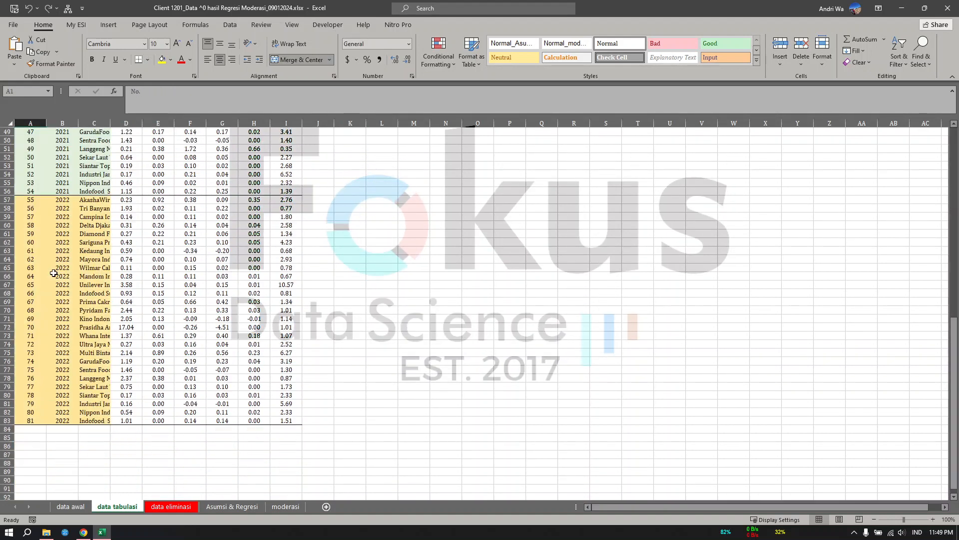
pyautogui.scroll(20, 50, 271)
pyautogui.click(62, 123)
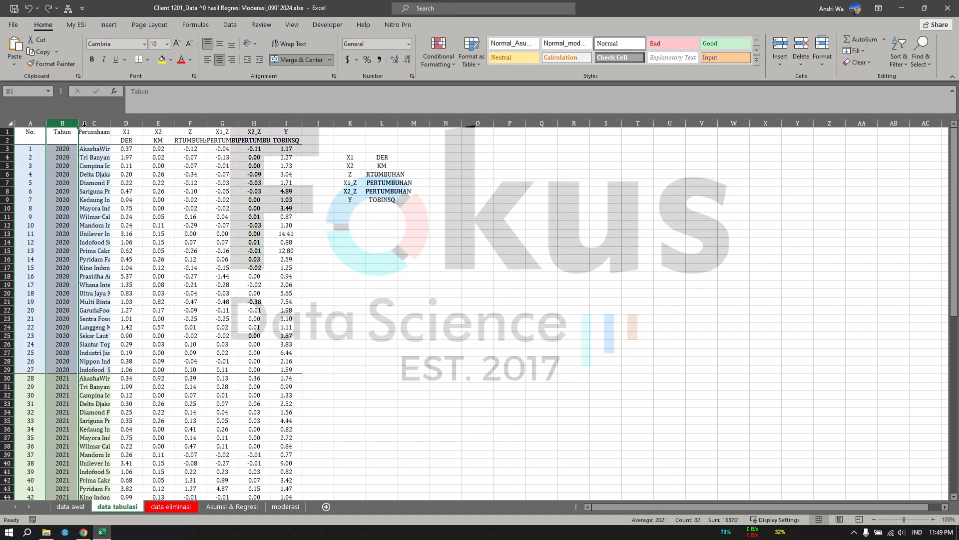
pyautogui.click(94, 122)
pyautogui.moveTo(141, 124); pyautogui.dragTo(257, 127)
pyautogui.click(312, 199)
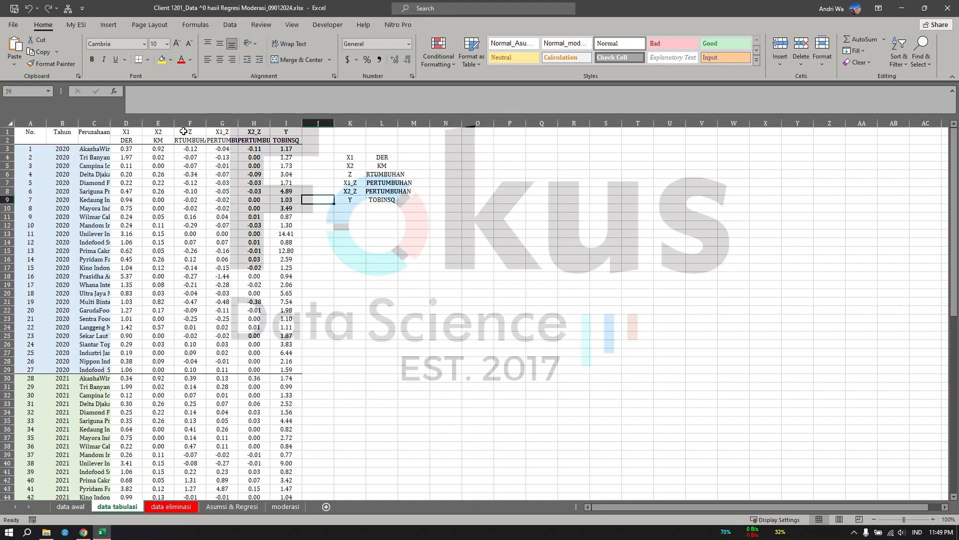
# Inspect the X1_Z and X2_Z headings and the interaction formulas in cells G3 and H3.
pyautogui.click(195, 148)
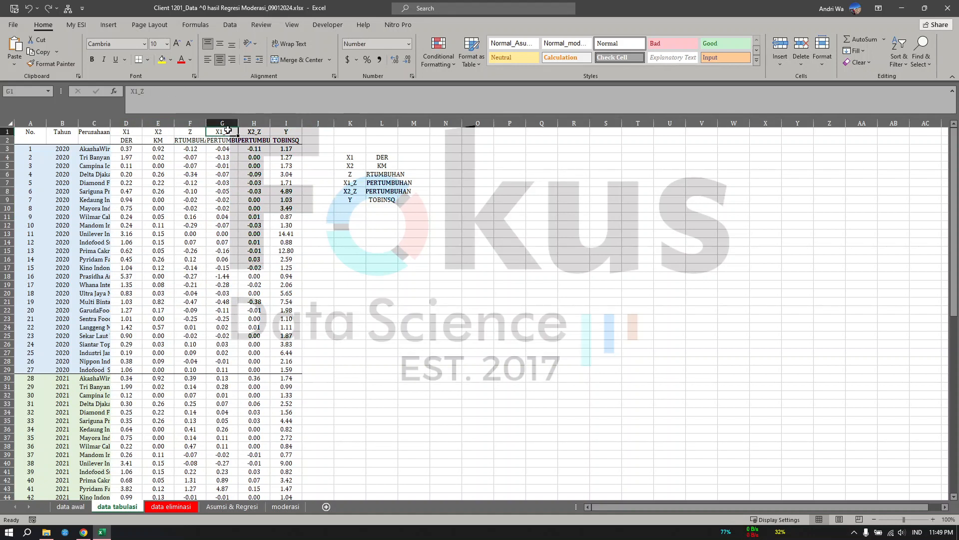
pyautogui.click(224, 133)
pyautogui.click(221, 141)
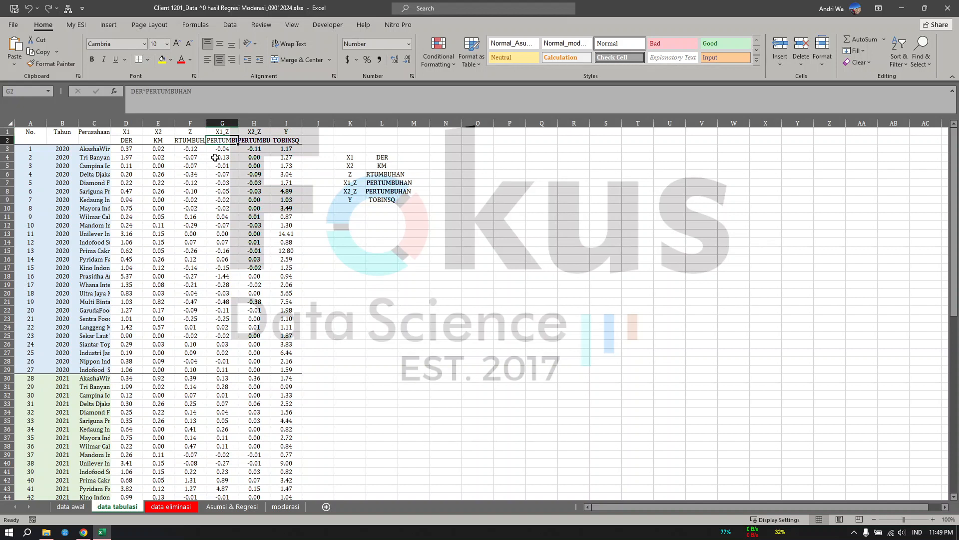
pyautogui.click(222, 149)
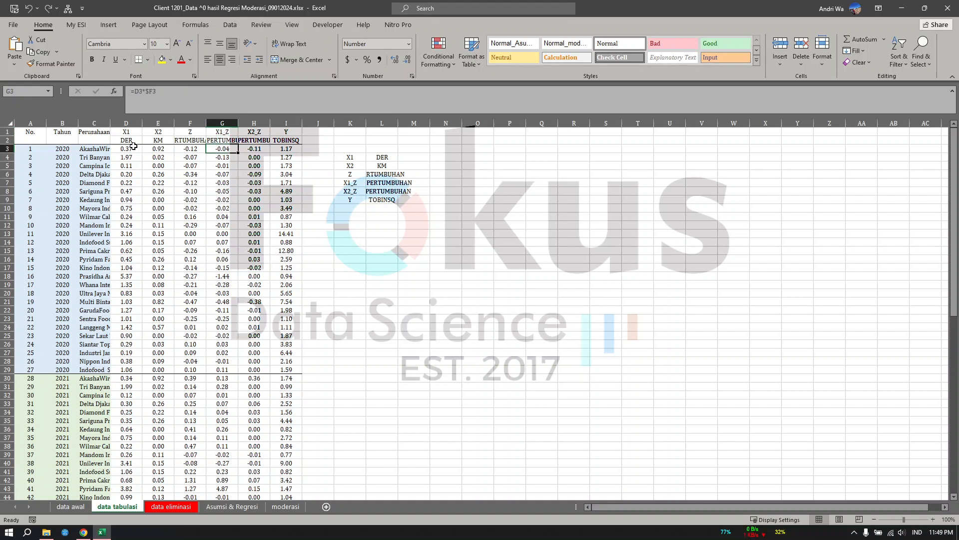
pyautogui.click(255, 148)
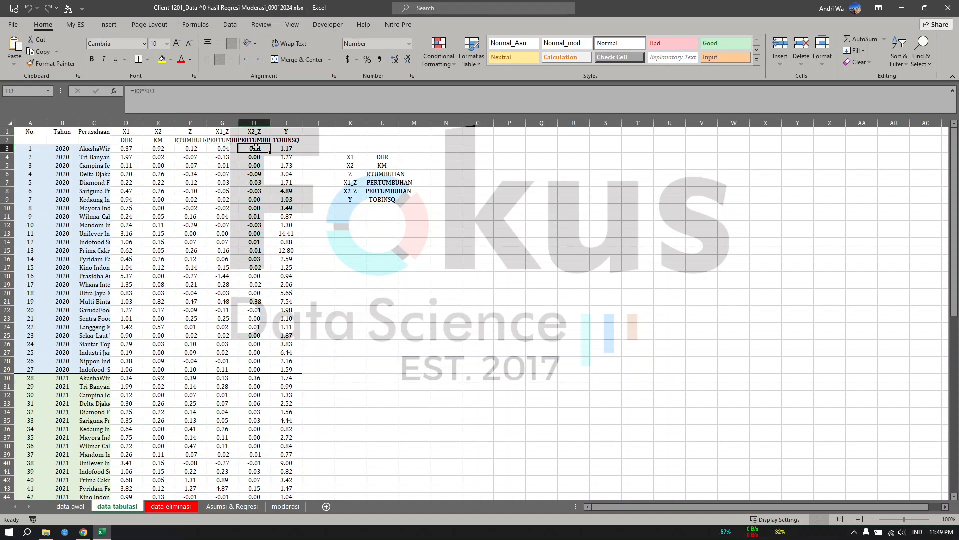
pyautogui.click(157, 143)
pyautogui.click(259, 140)
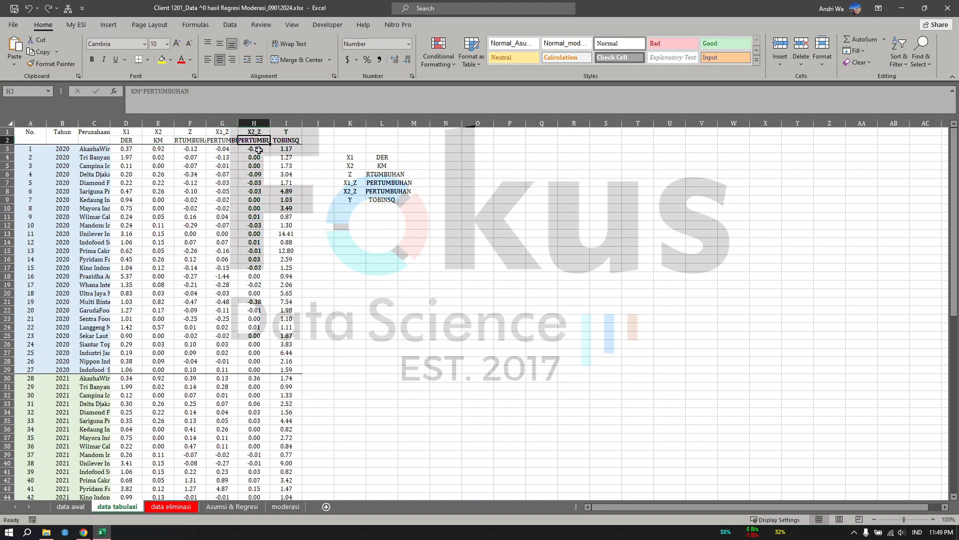
# Examine the Y (TOBINSQ) column and the variable legend in K4:L9.
pyautogui.click(283, 142)
pyautogui.click(289, 132)
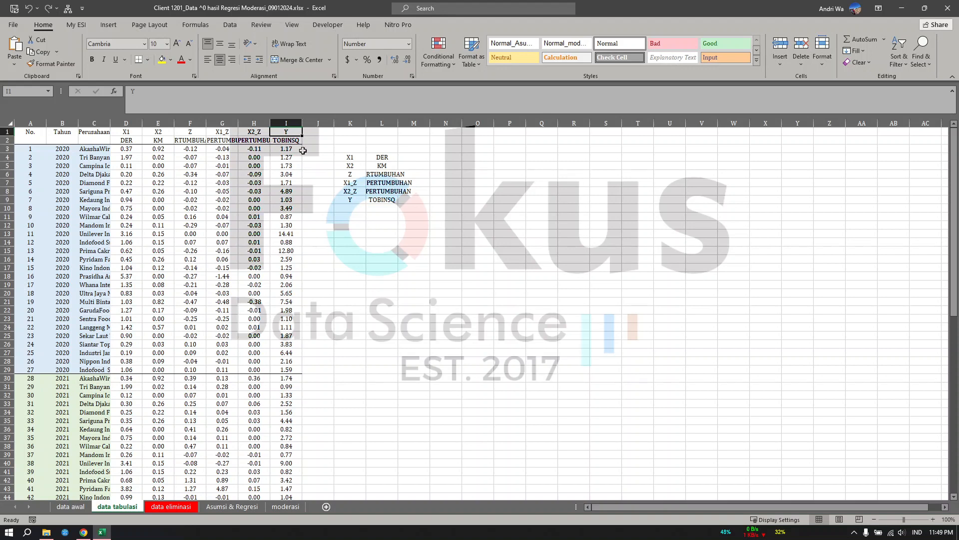
pyautogui.click(283, 147)
pyautogui.scroll(-6, 277, 268)
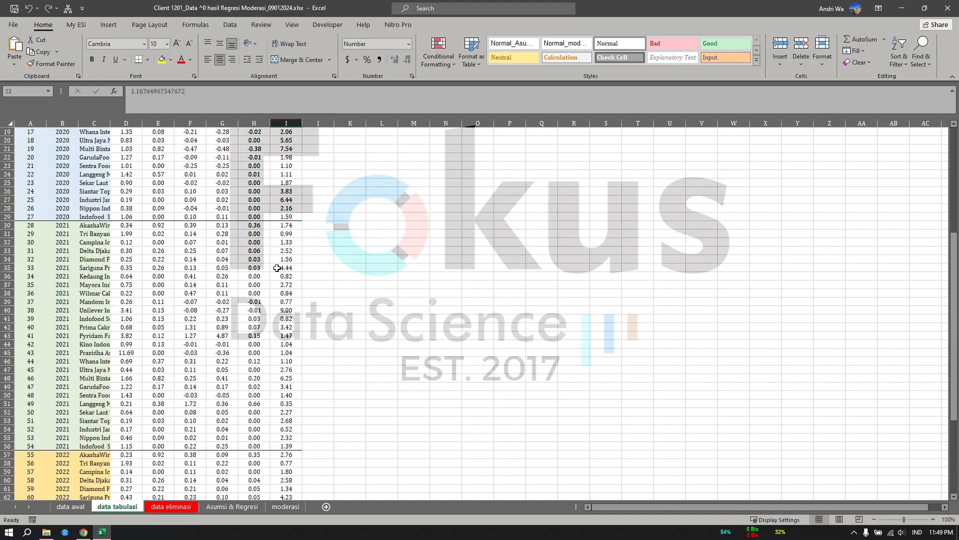
pyautogui.scroll(6, 277, 268)
pyautogui.click(381, 226)
pyautogui.moveTo(351, 157); pyautogui.dragTo(372, 200)
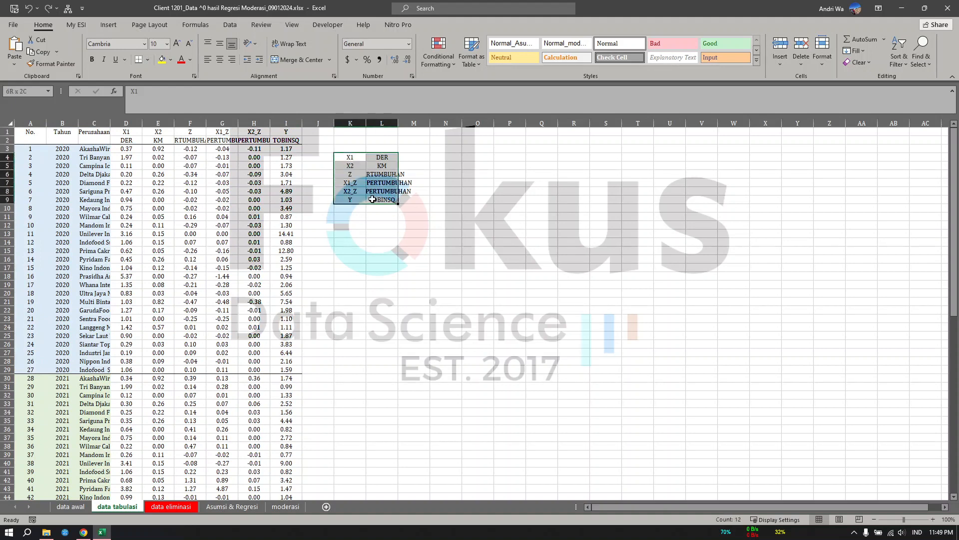
pyautogui.click(381, 225)
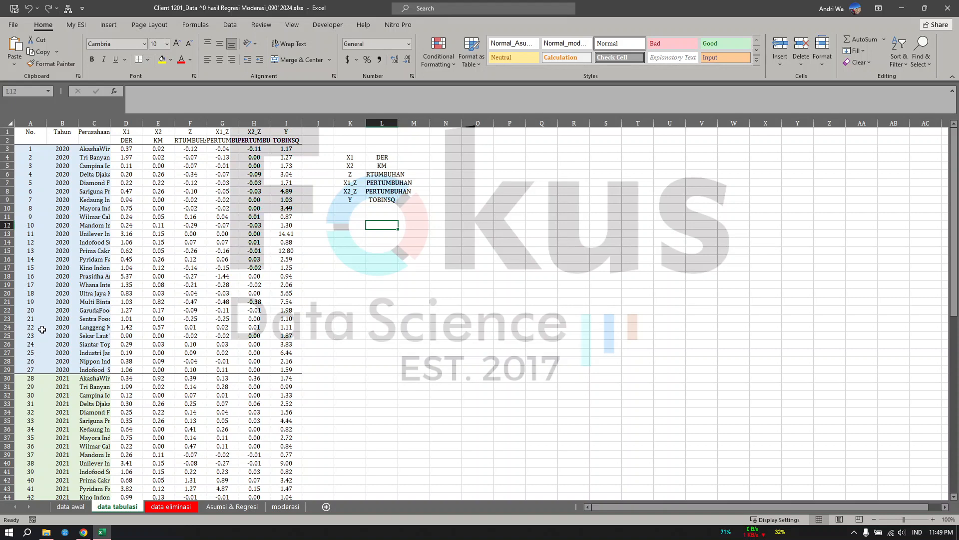
# Open the data eliminasi sheet and examine the case numbers kept in the 2020 block.
pyautogui.click(165, 510)
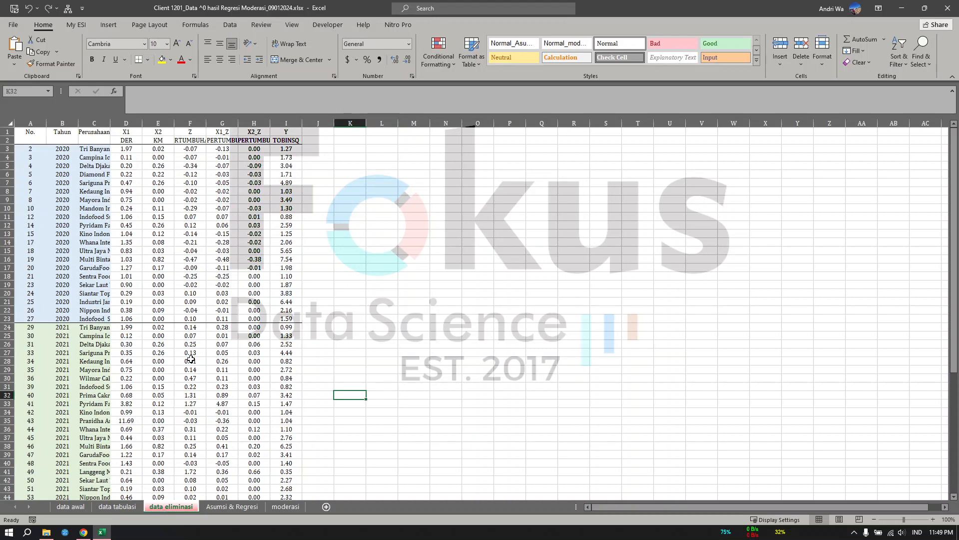
pyautogui.scroll(-10, 191, 359)
pyautogui.scroll(10, 195, 349)
pyautogui.click(33, 149)
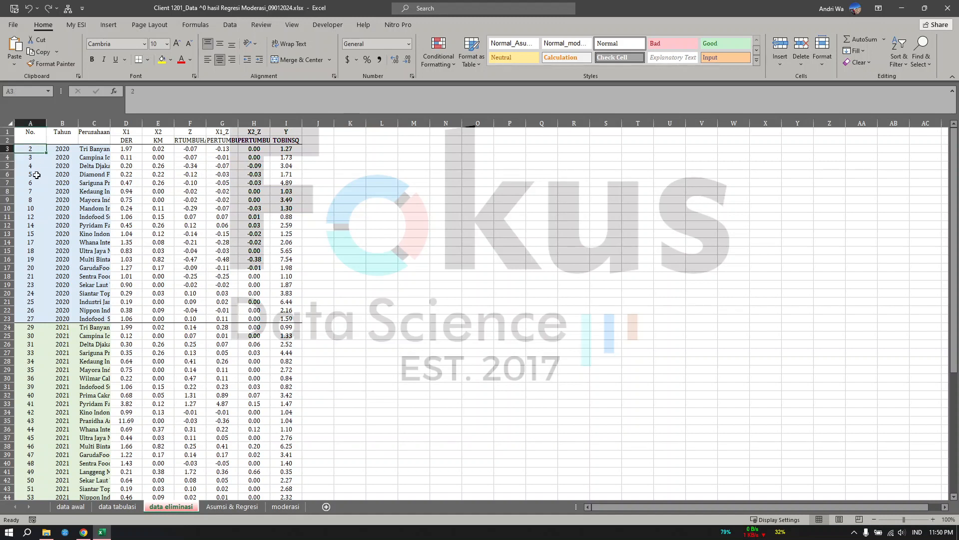
pyautogui.click(31, 335)
pyautogui.click(36, 145)
pyautogui.press('Down')
pyautogui.press('Down')
pyautogui.press('Down')
pyautogui.press('Down')
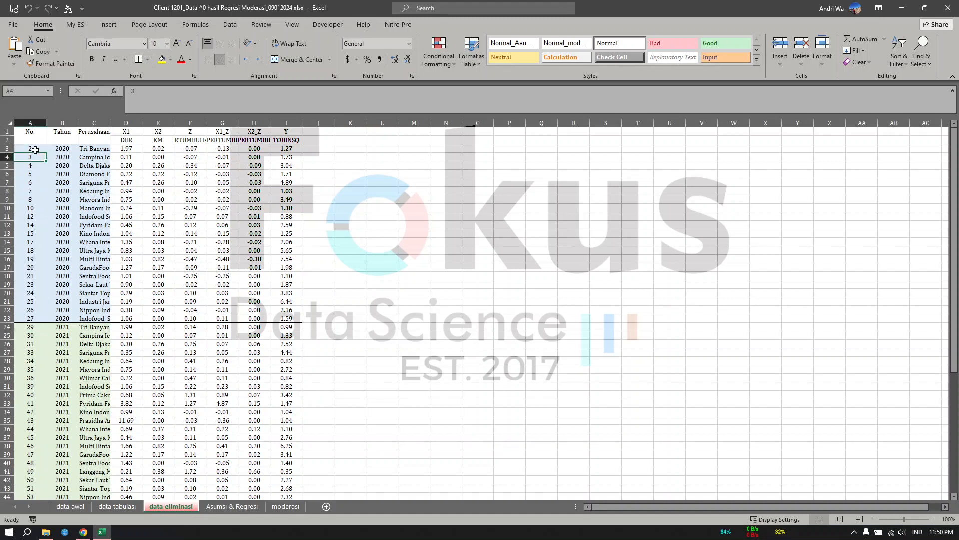
pyautogui.moveTo(33, 149); pyautogui.dragTo(37, 315)
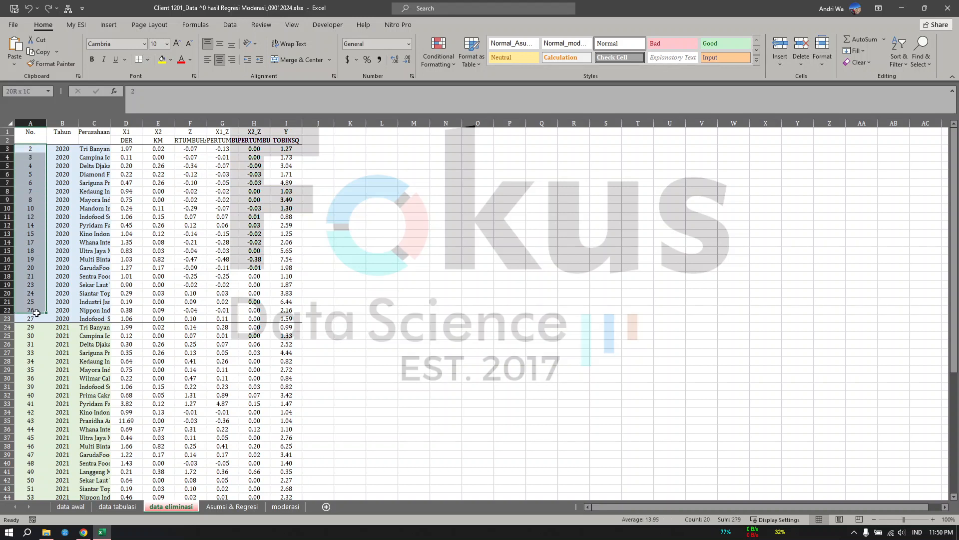
pyautogui.click(34, 153)
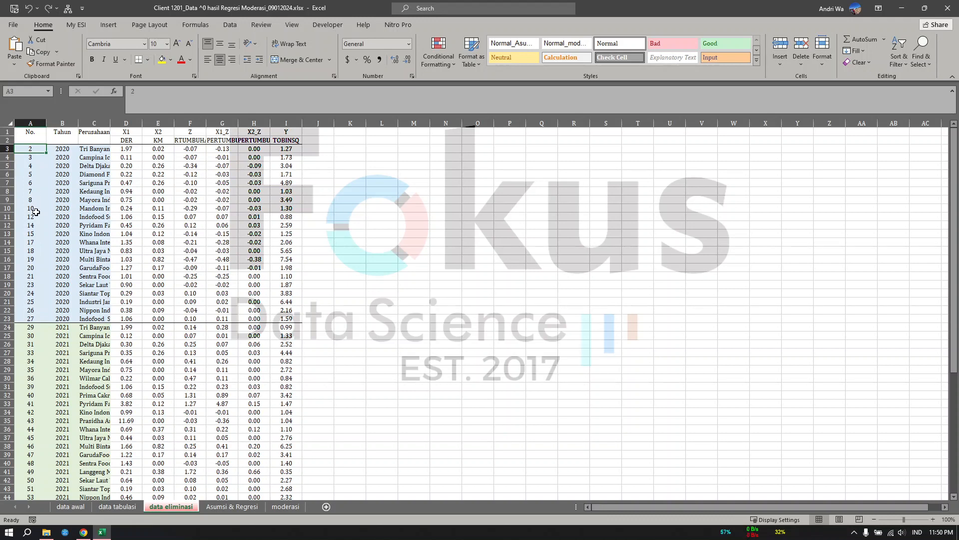
# Examine the case numbers kept in the 2021 and 2022 blocks of the data eliminasi sheet.
pyautogui.click(36, 335)
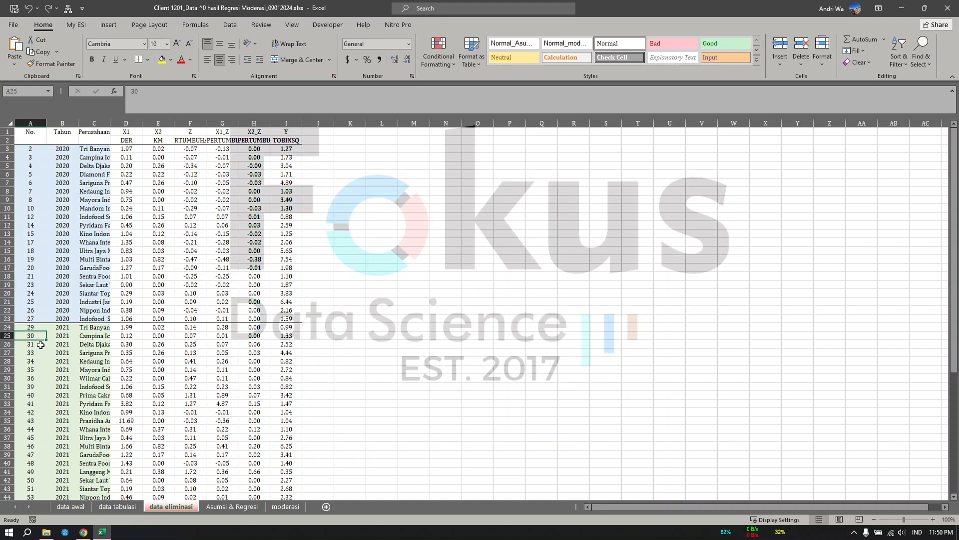
pyautogui.scroll(-4, 40, 347)
pyautogui.scroll(-6, 39, 370)
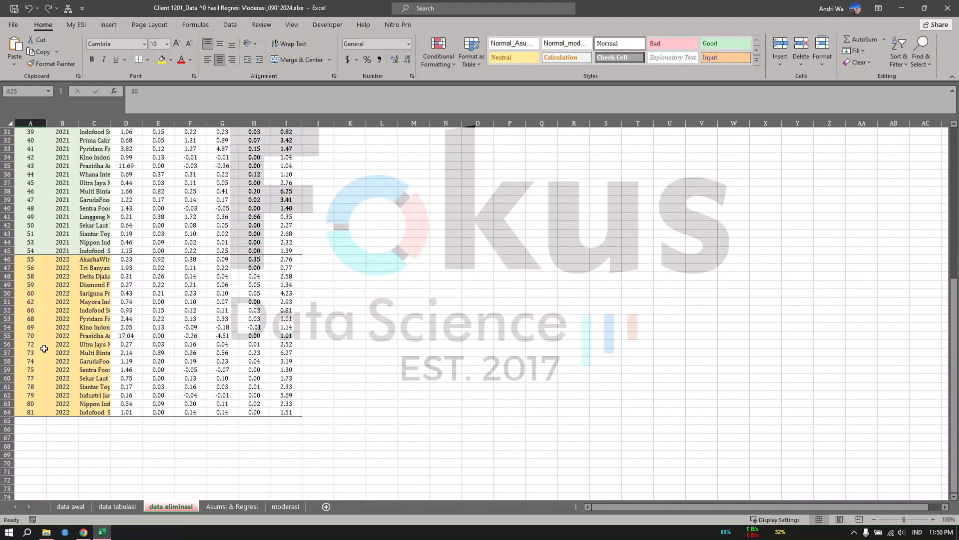
pyautogui.scroll(10, 44, 348)
pyautogui.scroll(-10, 40, 325)
# Return to the data tabulasi sheet and check its case numbering from the first row to the last.
pyautogui.click(129, 506)
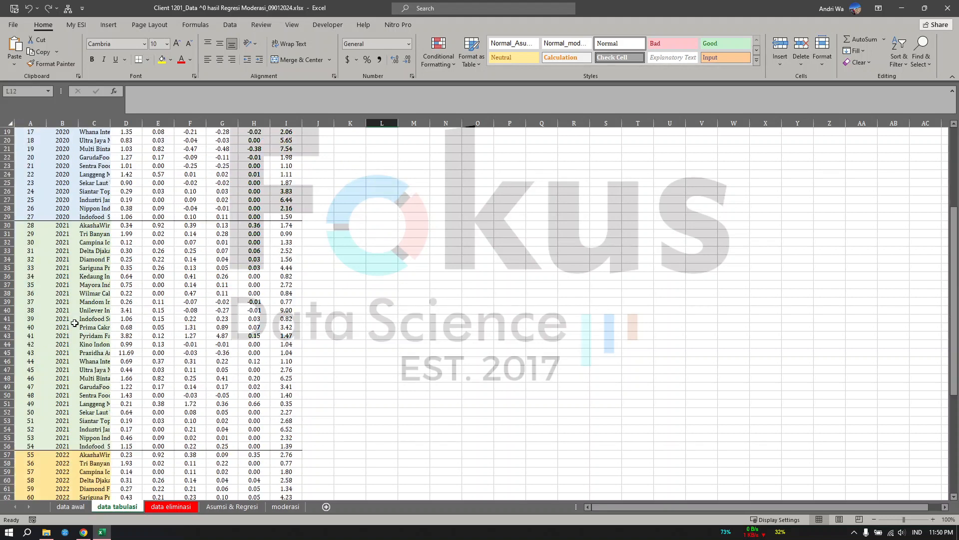
pyautogui.scroll(6, 102, 379)
pyautogui.click(40, 149)
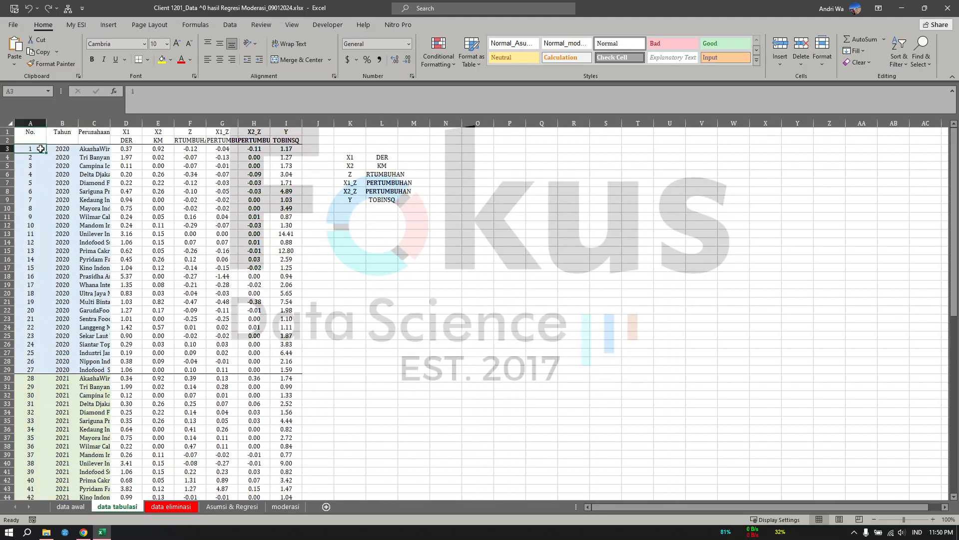
pyautogui.scroll(-14, 75, 287)
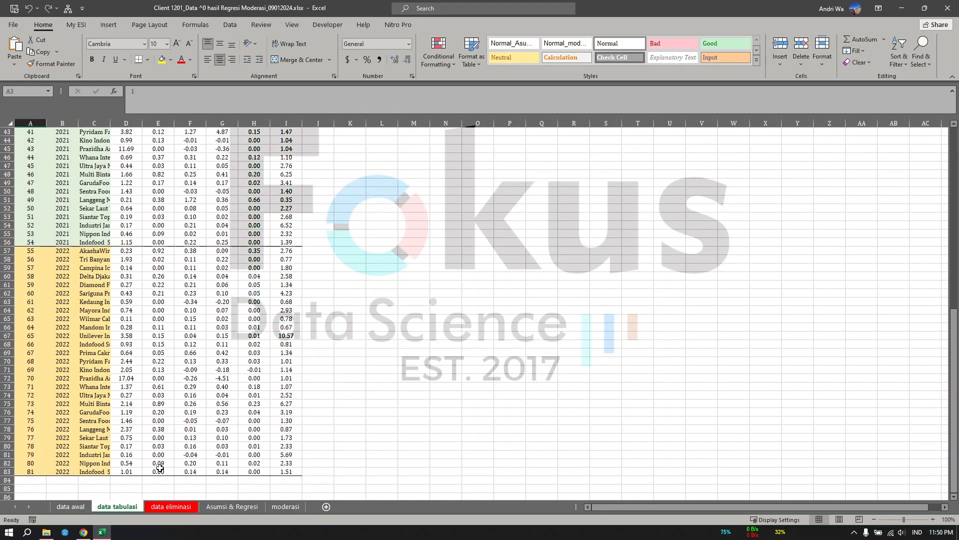
# Count the remaining cases on the data eliminasi sheet by selecting all numbers in A3:A64.
pyautogui.click(171, 507)
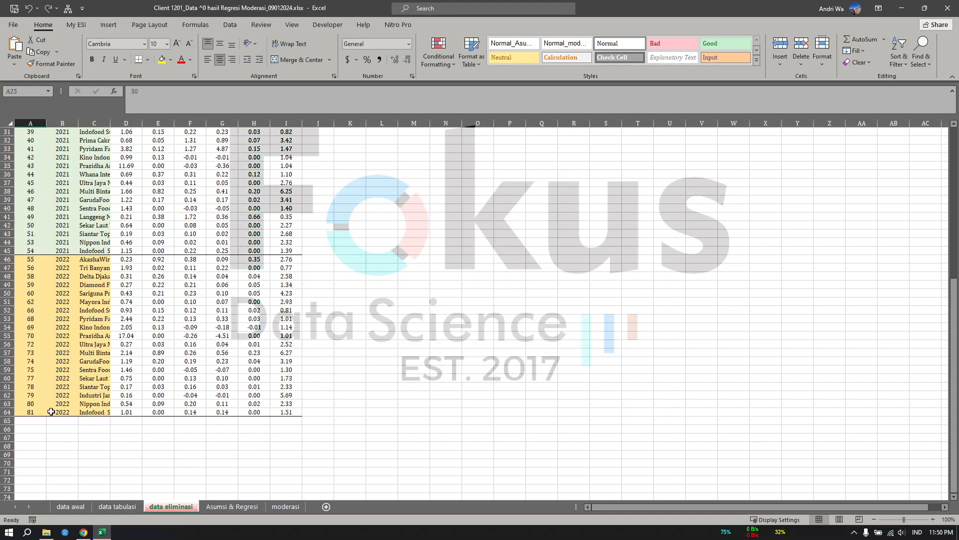
pyautogui.click(31, 412)
pyautogui.scroll(10, 22, 280)
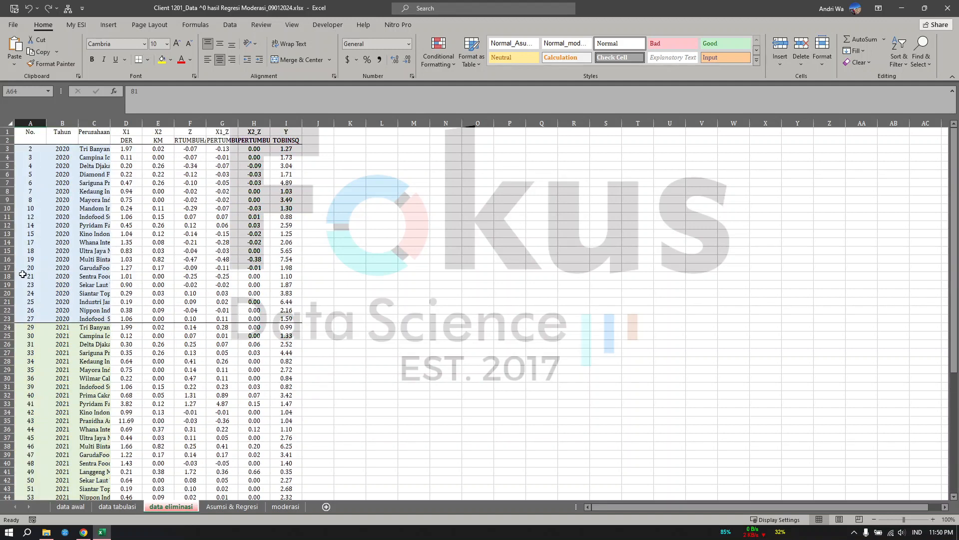
pyautogui.keyDown('shift'); pyautogui.click(33, 147); pyautogui.keyUp('shift')
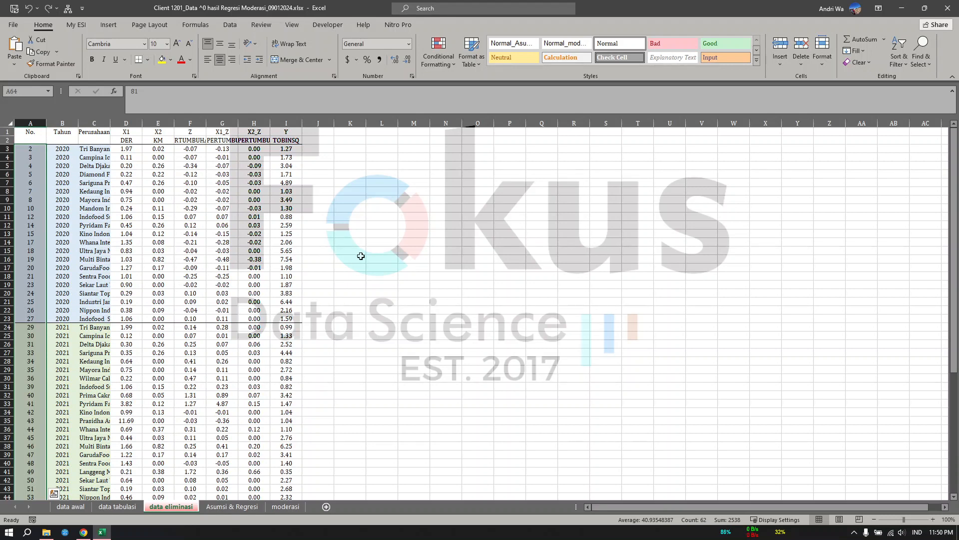
pyautogui.click(360, 256)
pyautogui.scroll(-6, 44, 260)
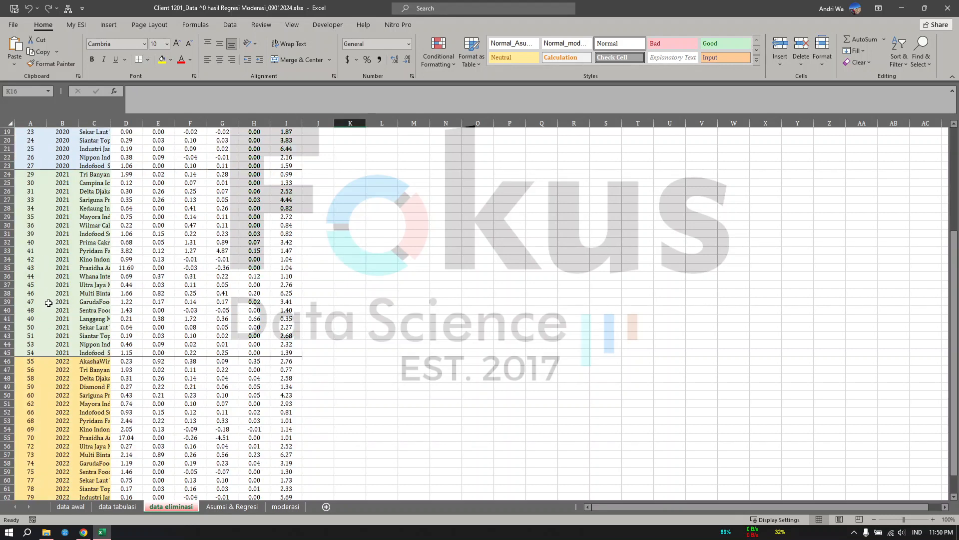
pyautogui.scroll(6, 49, 302)
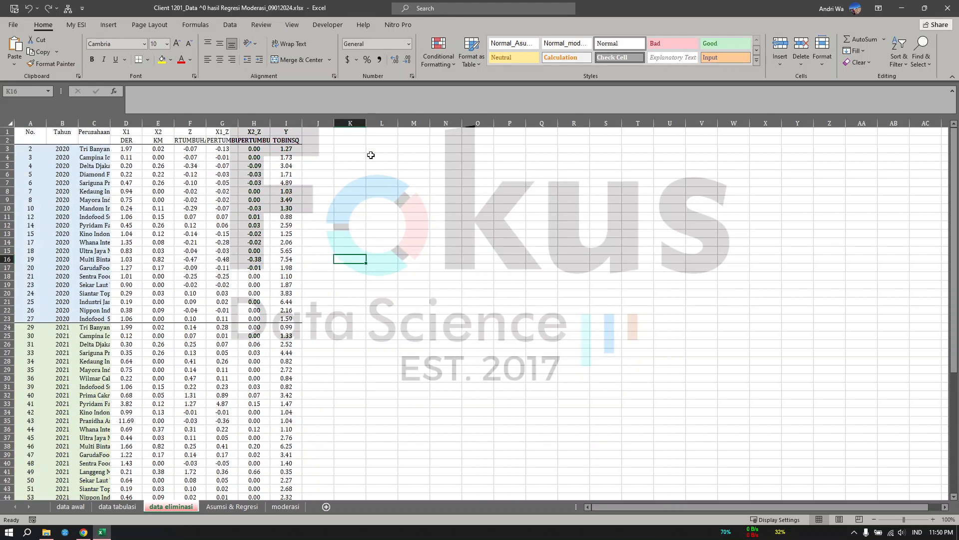
# Compare the first data row of data eliminasi with that of data tabulasi, ending on data tabulasi.
pyautogui.moveTo(28, 149); pyautogui.dragTo(294, 149)
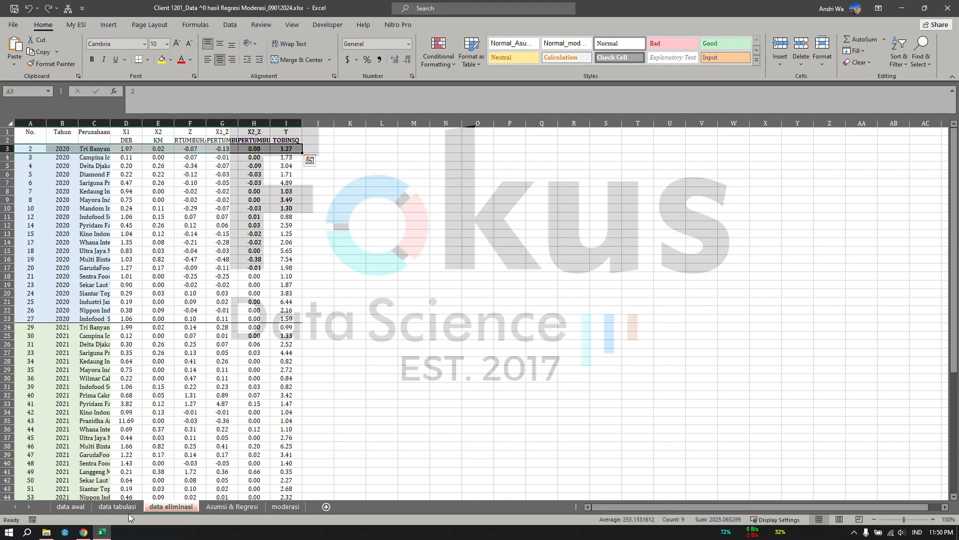
pyautogui.click(118, 506)
pyautogui.scroll(12, 150, 300)
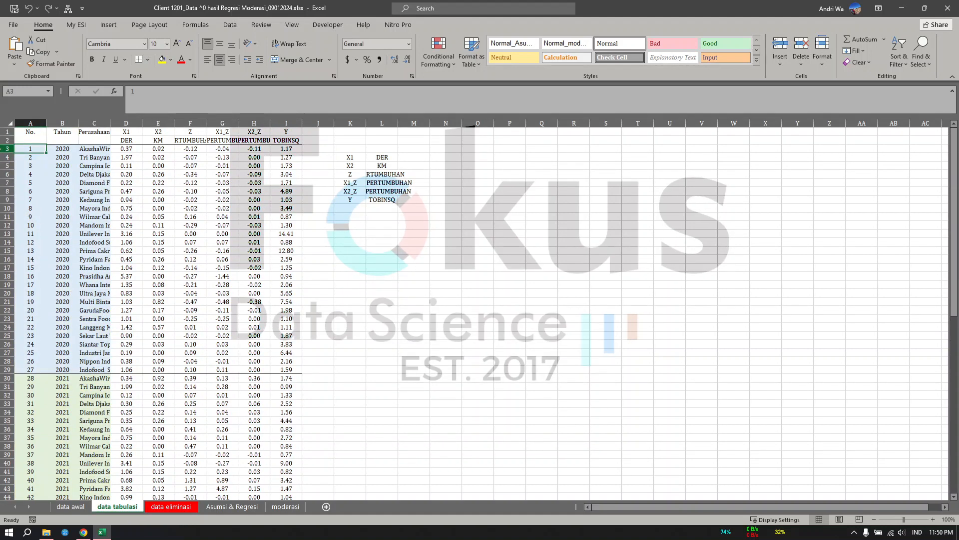
pyautogui.click(7, 148)
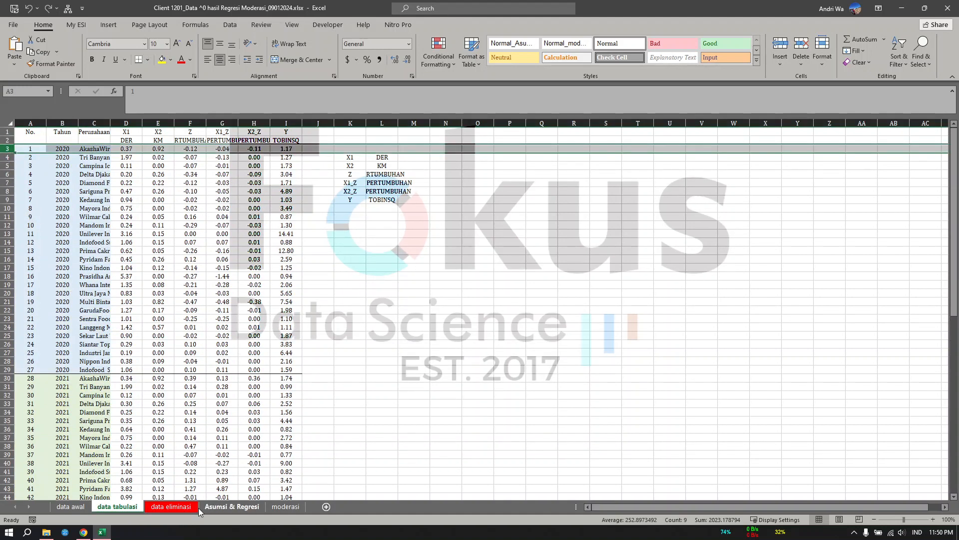
pyautogui.click(167, 512)
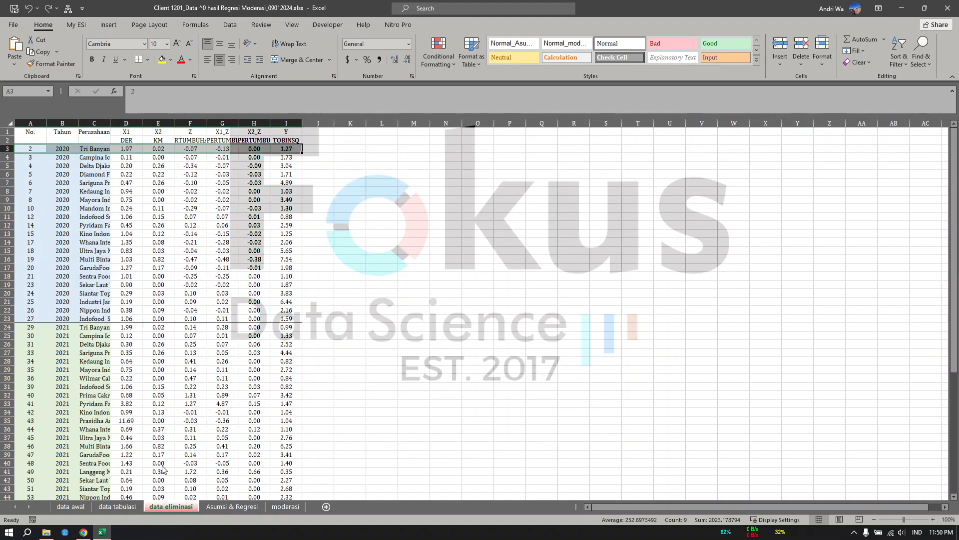
pyautogui.click(372, 345)
pyautogui.hotkey('ctrl', 'pageup')
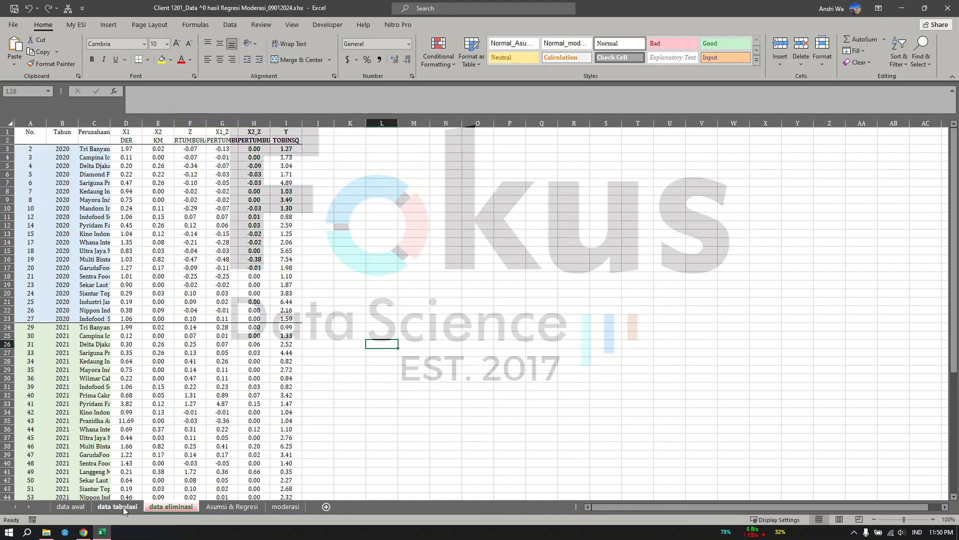
pyautogui.click(367, 231)
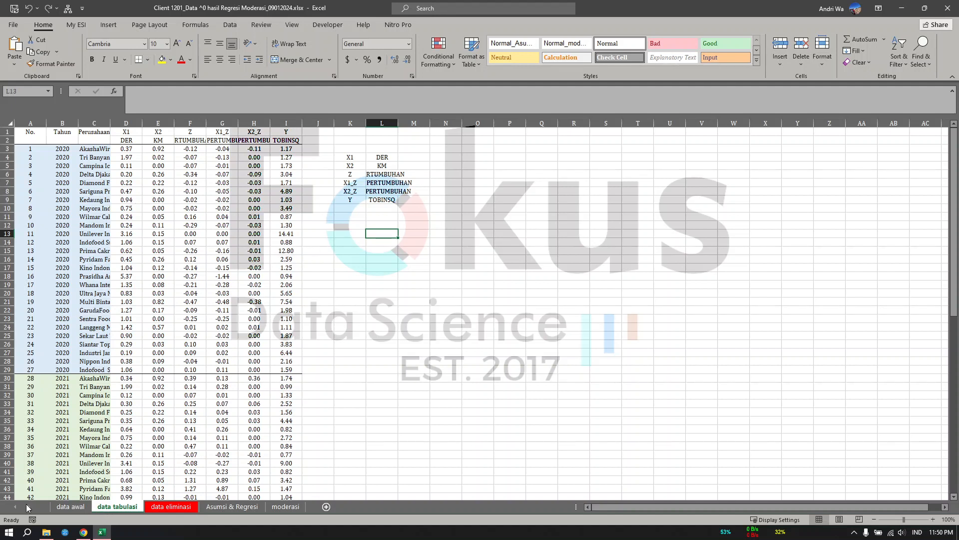
# Start IBM SPSS Statistics, show the Variable View of the empty dataset, and switch back to the Excel workbook.
pyautogui.click(9, 532)
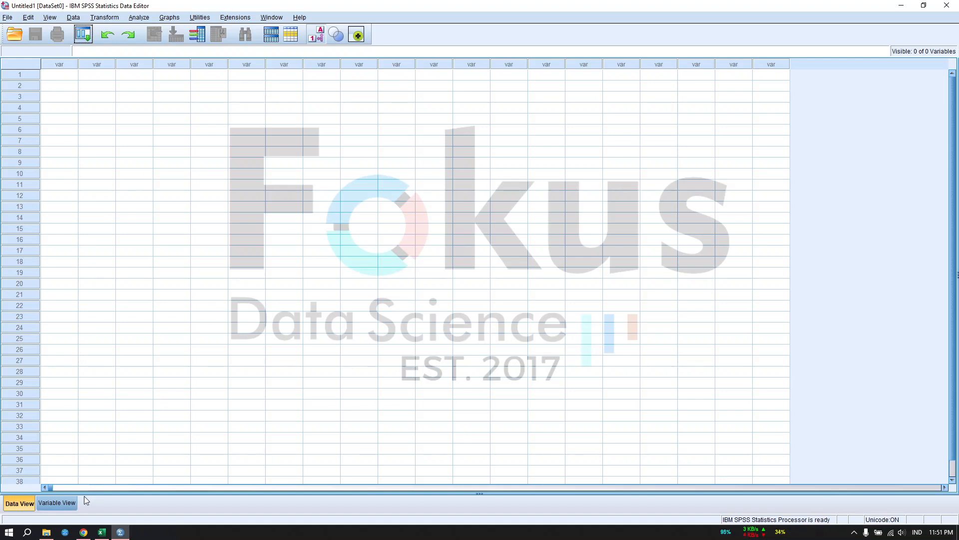
pyautogui.click(64, 503)
pyautogui.click(102, 532)
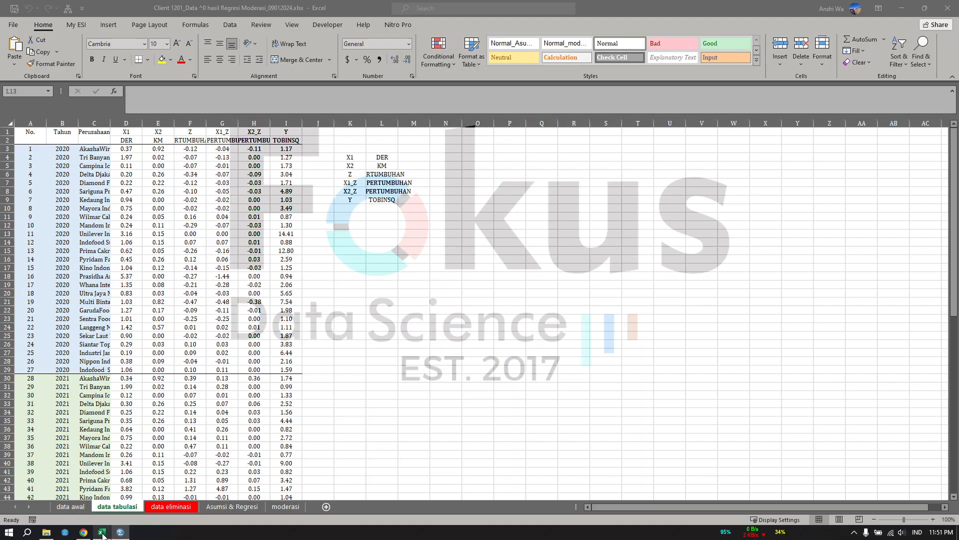
# Copy the variable codes in K4:K9 and try to paste them into the Name column of the empty SPSS dataset.
pyautogui.moveTo(354, 157); pyautogui.dragTo(349, 200)
pyautogui.rightClick(350, 200)
pyautogui.click(374, 221)
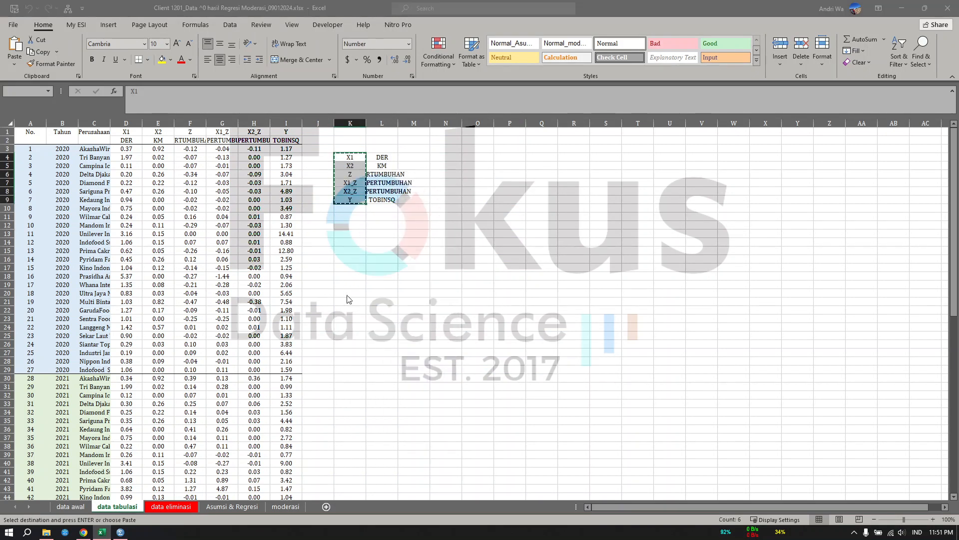
pyautogui.click(472, 297)
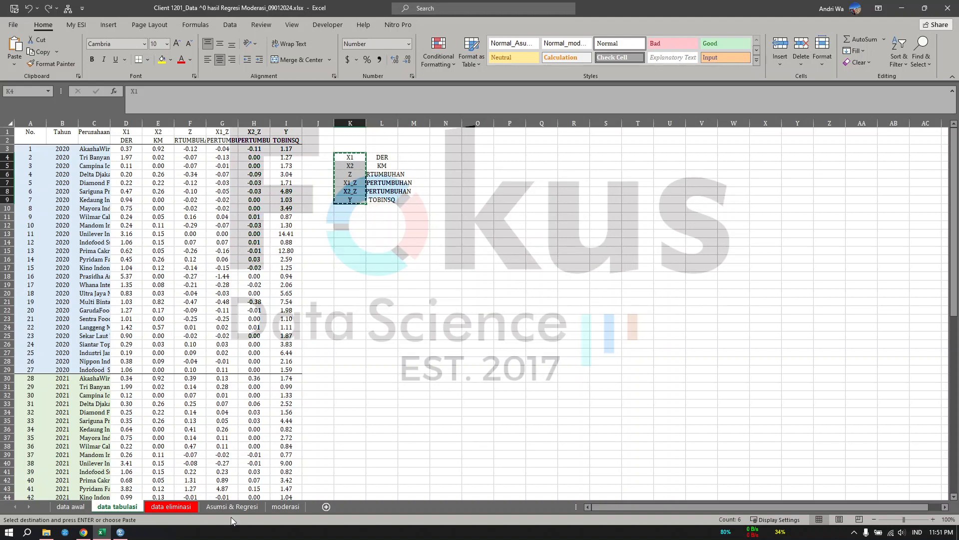
pyautogui.click(120, 531)
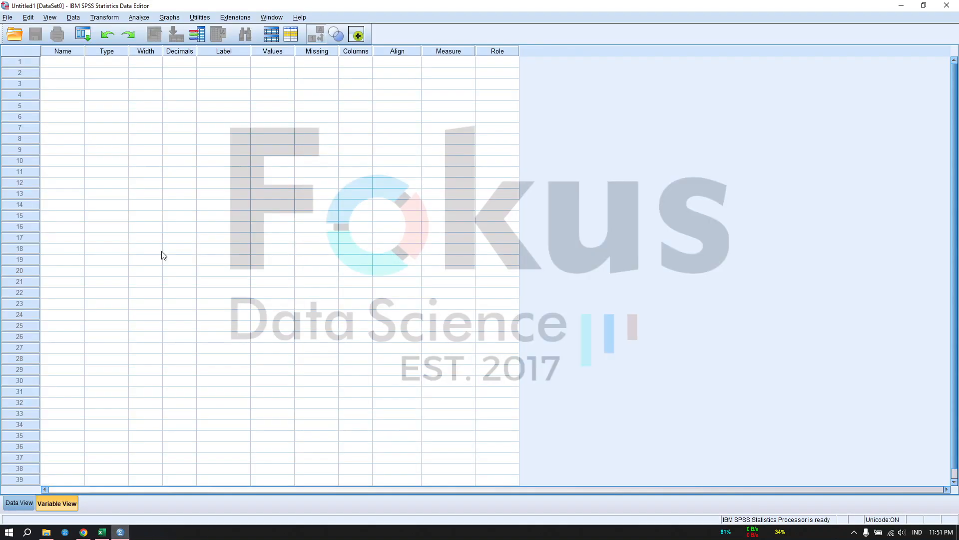
pyautogui.click(71, 67)
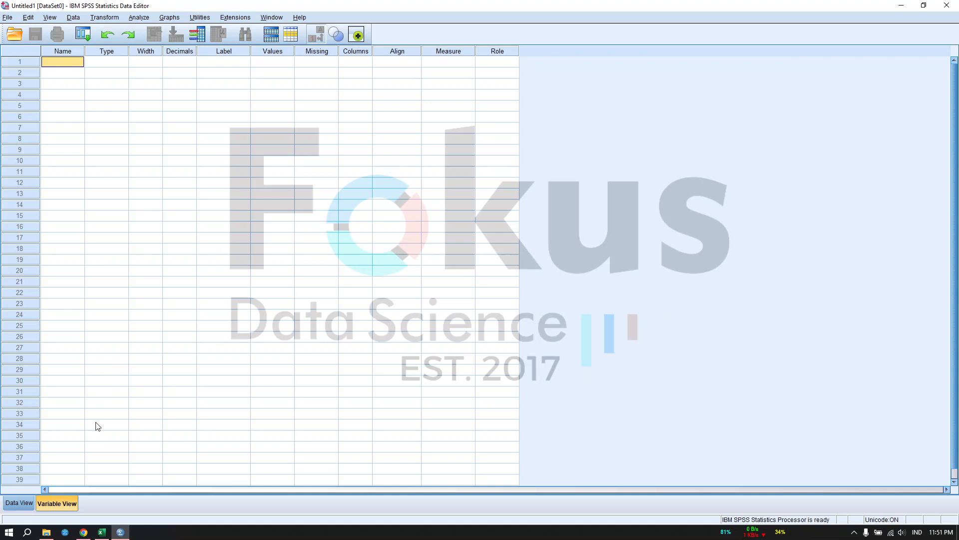
pyautogui.rightClick(60, 64)
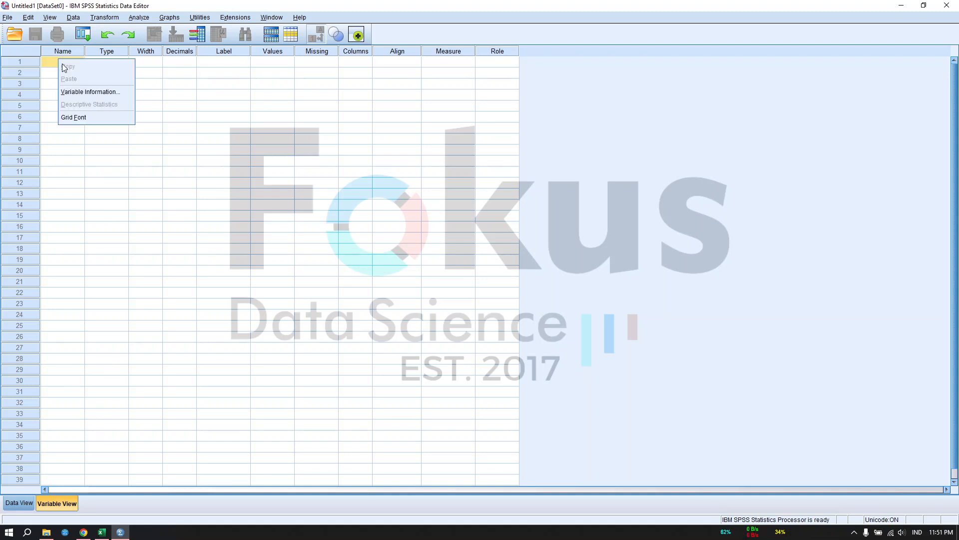
# Copy the codes X1, X2, Z, X1_Z, X2_Z and Y from K4:K9 in Excel again and paste them as SPSS variable names.
pyautogui.click(102, 531)
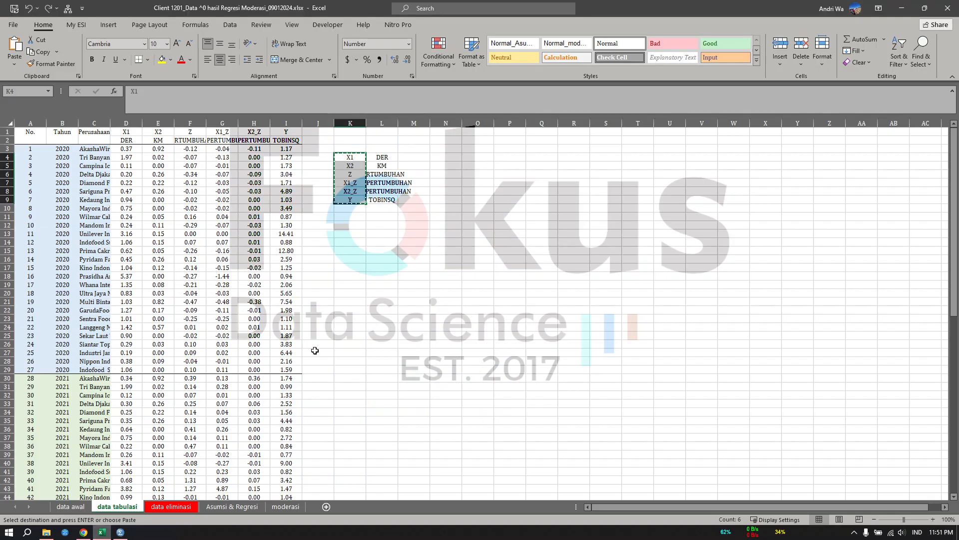
pyautogui.rightClick(351, 183)
pyautogui.click(372, 203)
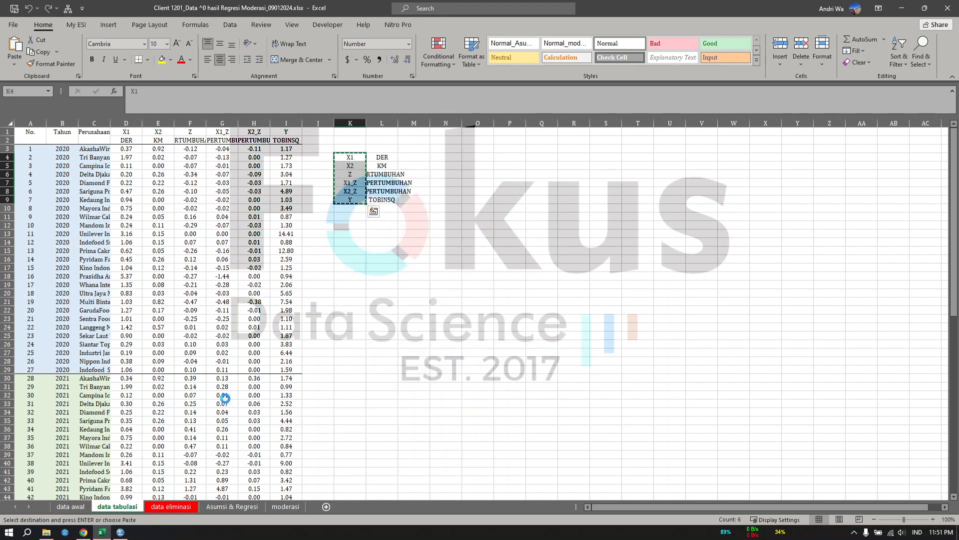
pyautogui.click(121, 532)
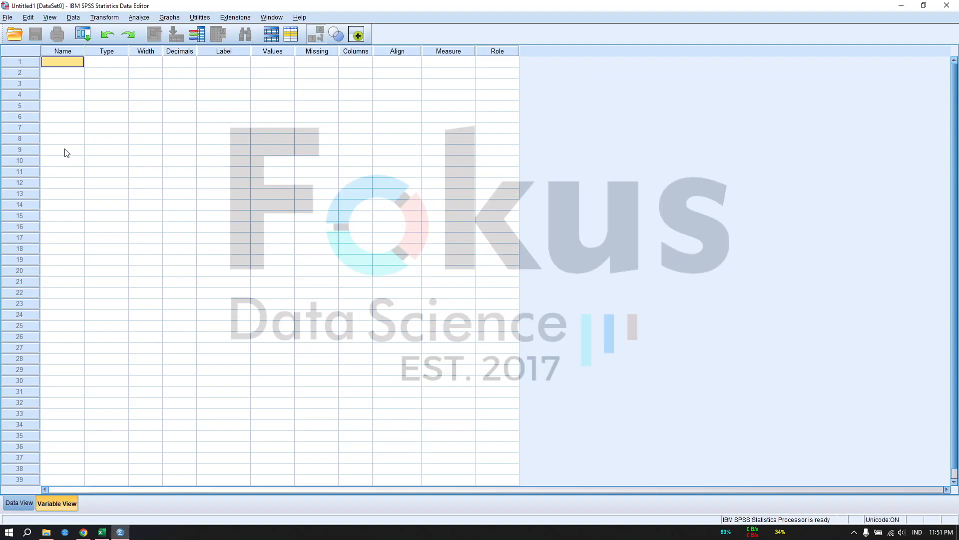
pyautogui.rightClick(62, 64)
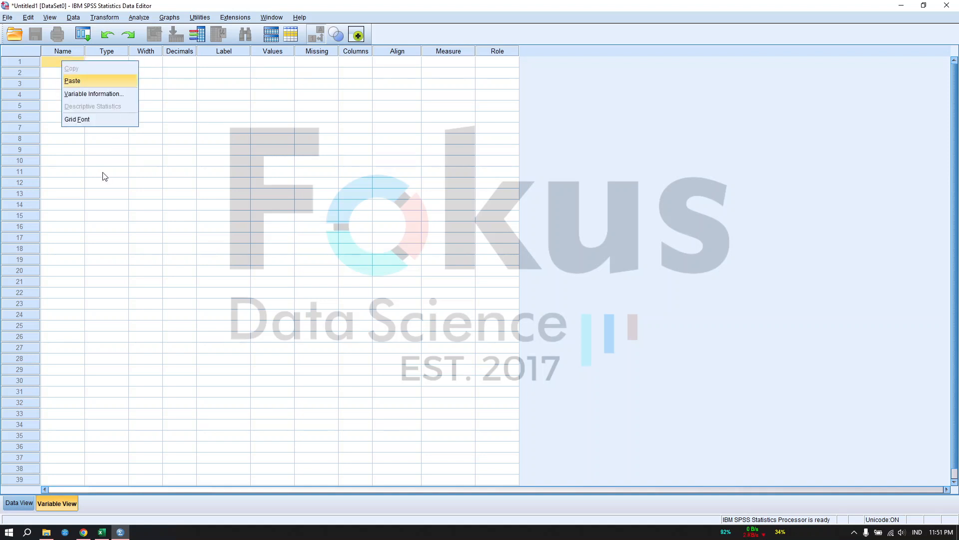
# Copy the variable labels in L4:L9 from Excel and paste them into the SPSS Label column, starting at variable X1.
pyautogui.hotkey('alt', 'Tab')
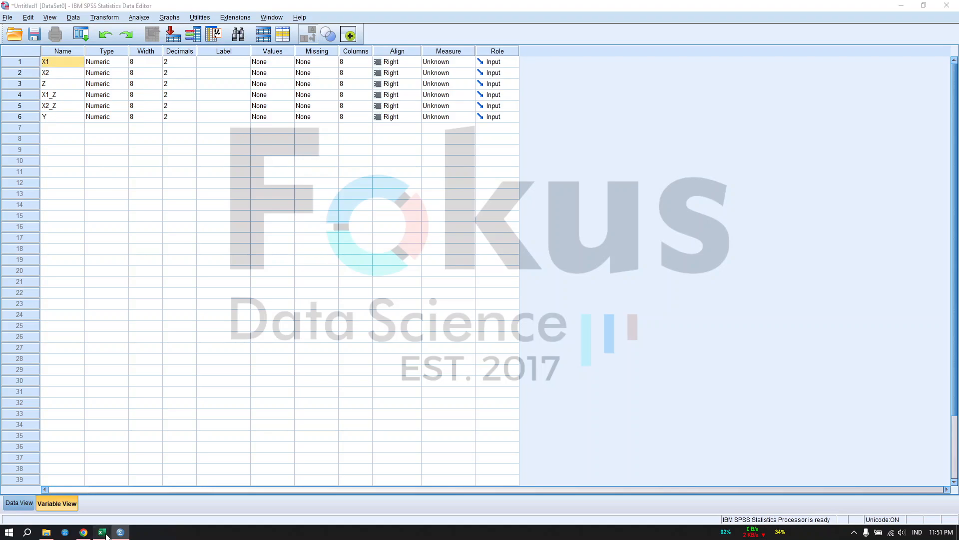
pyautogui.click(383, 159)
pyautogui.moveTo(382, 159); pyautogui.dragTo(382, 199)
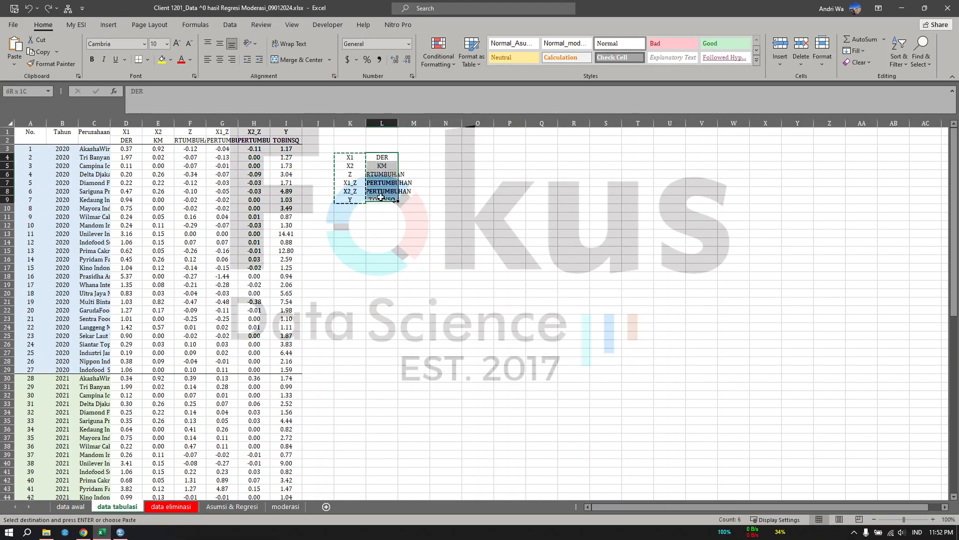
pyautogui.rightClick(382, 200)
pyautogui.click(406, 220)
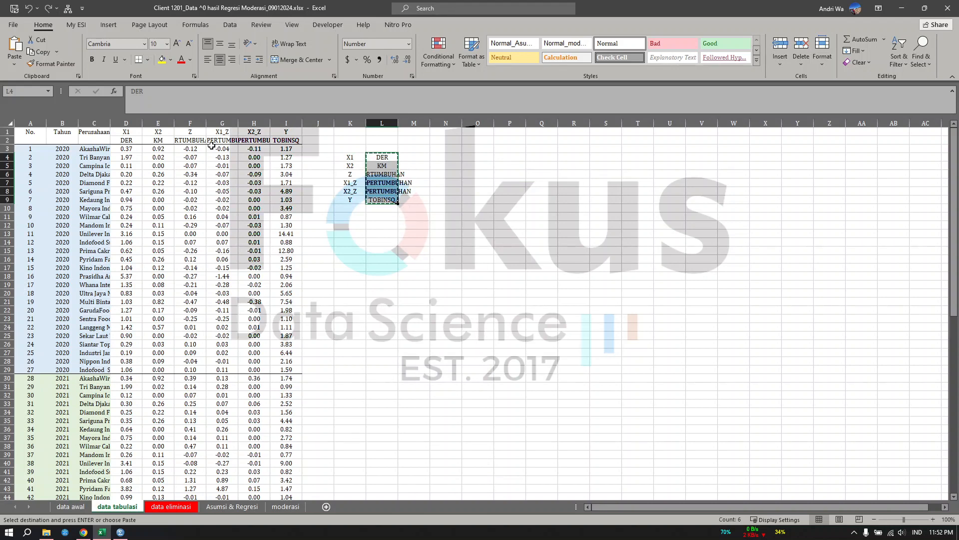
pyautogui.click(118, 533)
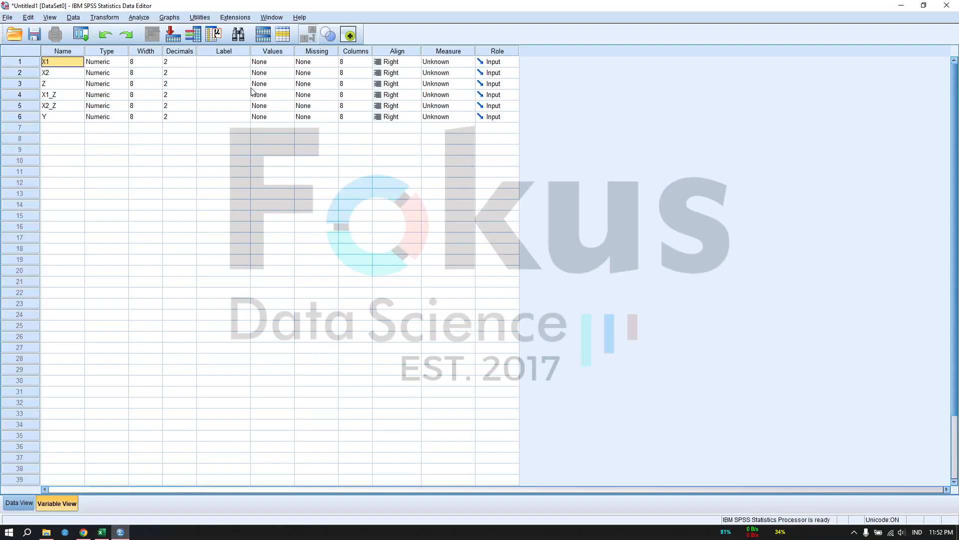
pyautogui.rightClick(236, 54)
pyautogui.click(220, 65)
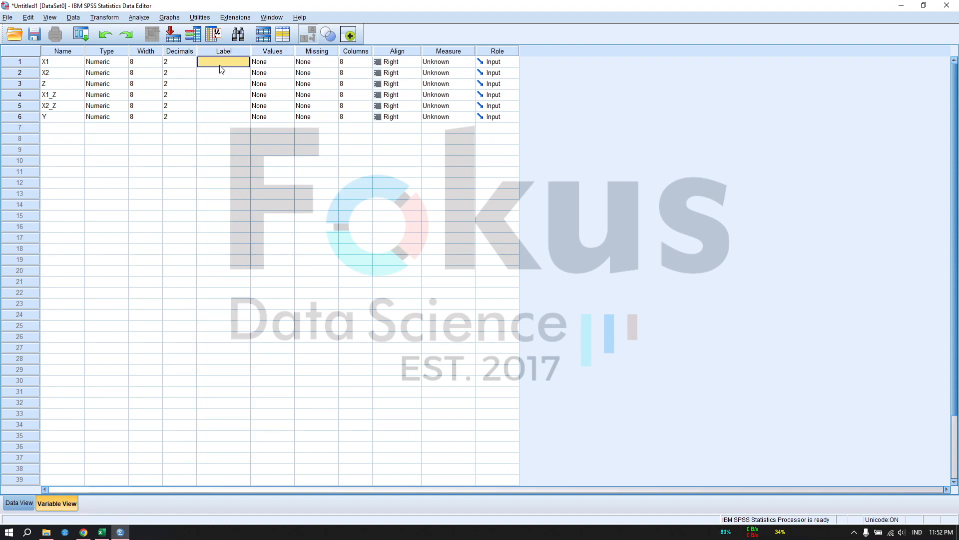
pyautogui.rightClick(224, 67)
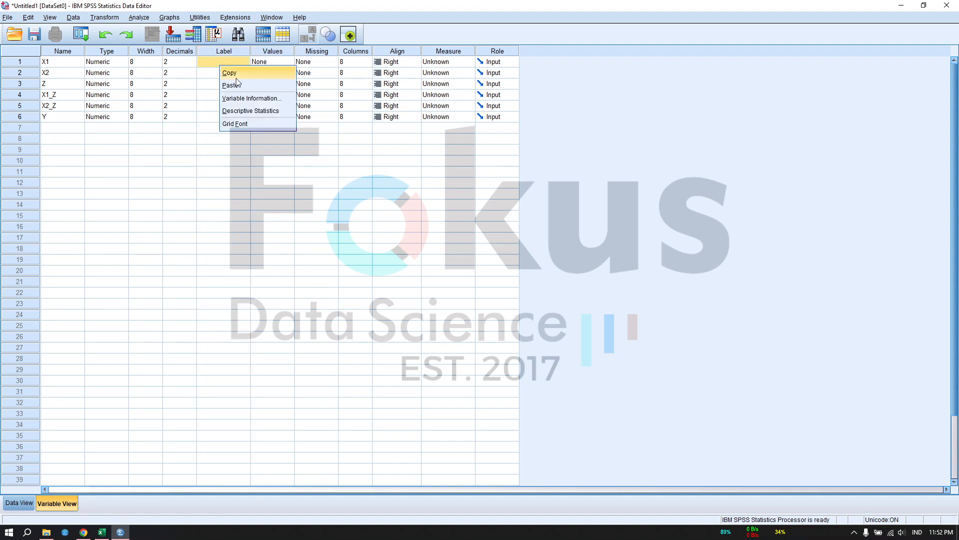
pyautogui.click(235, 84)
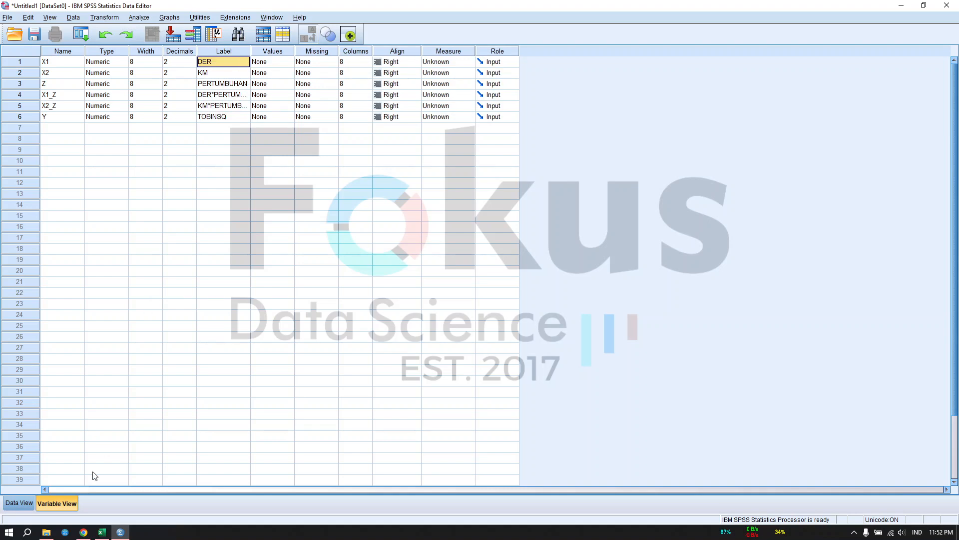
# Show the SPSS Data View, return to Excel, and examine the headings and row 3 formulas of the X1_Z and X2_Z columns.
pyautogui.click(13, 505)
pyautogui.click(102, 532)
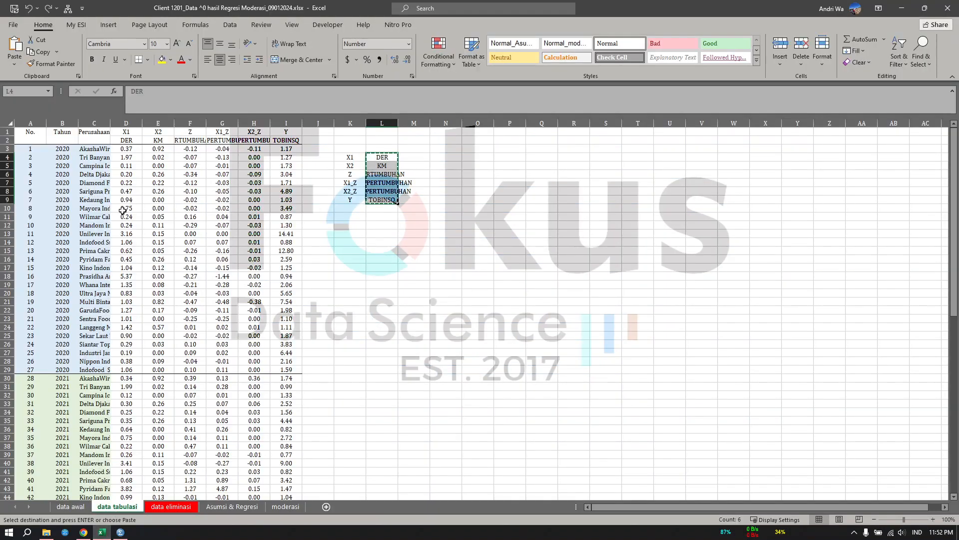
pyautogui.scroll(-13, 274, 405)
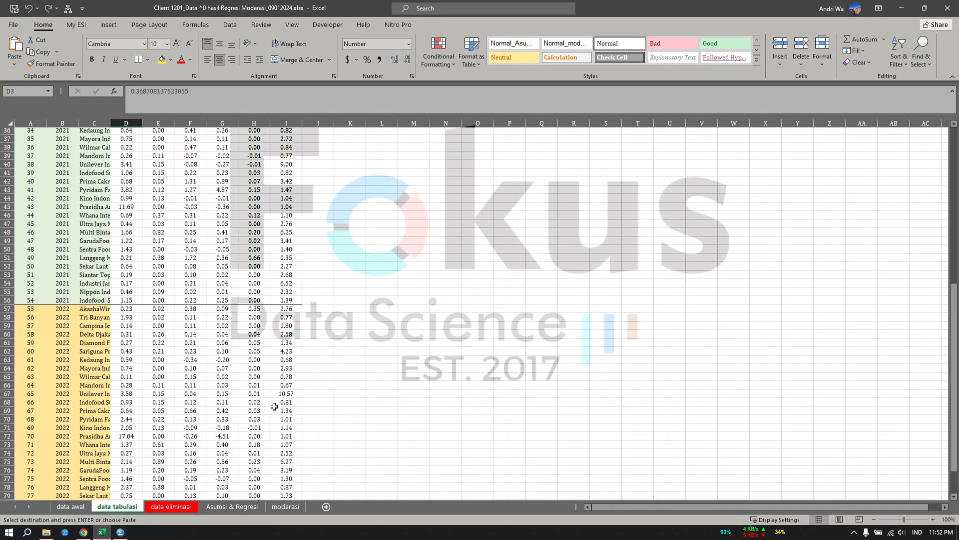
pyautogui.scroll(13, 276, 336)
pyautogui.click(235, 141)
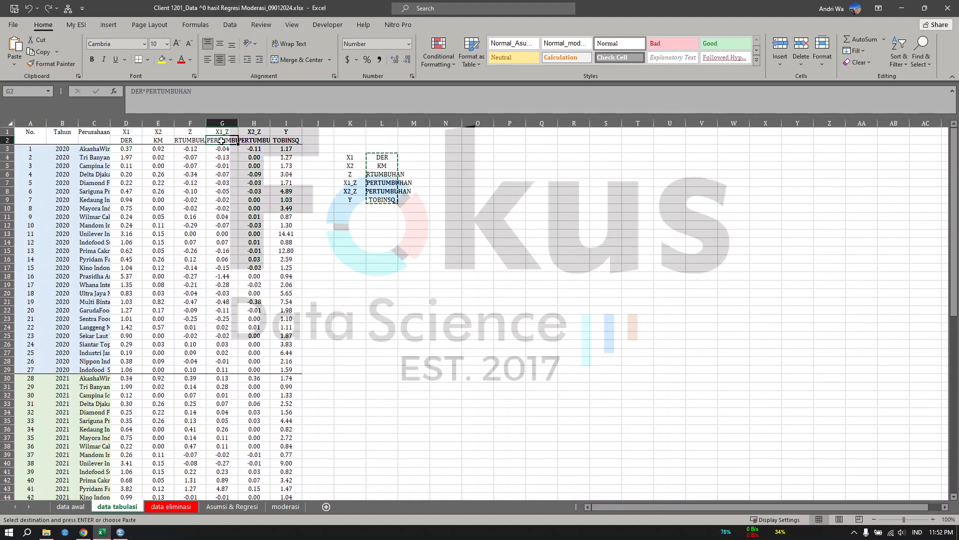
pyautogui.click(129, 142)
pyautogui.click(198, 141)
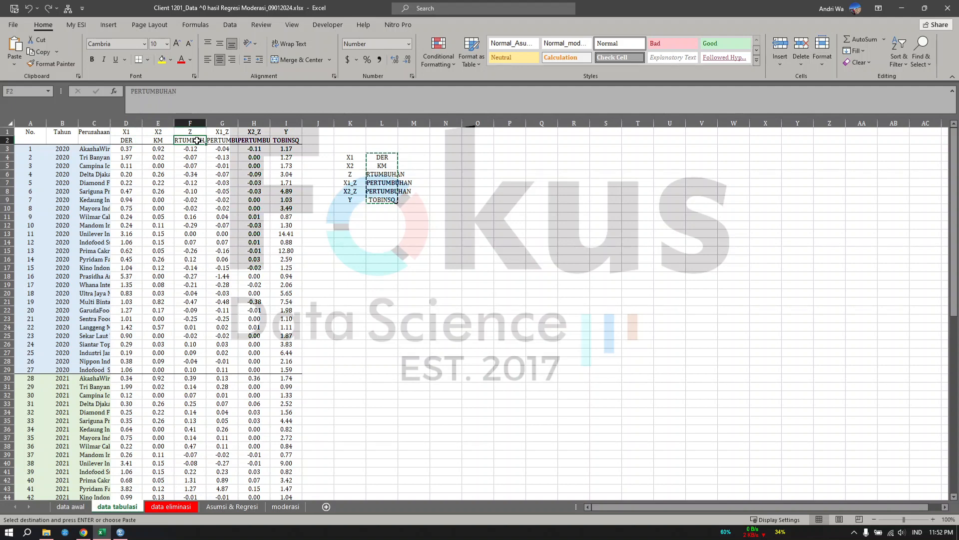
pyautogui.click(233, 152)
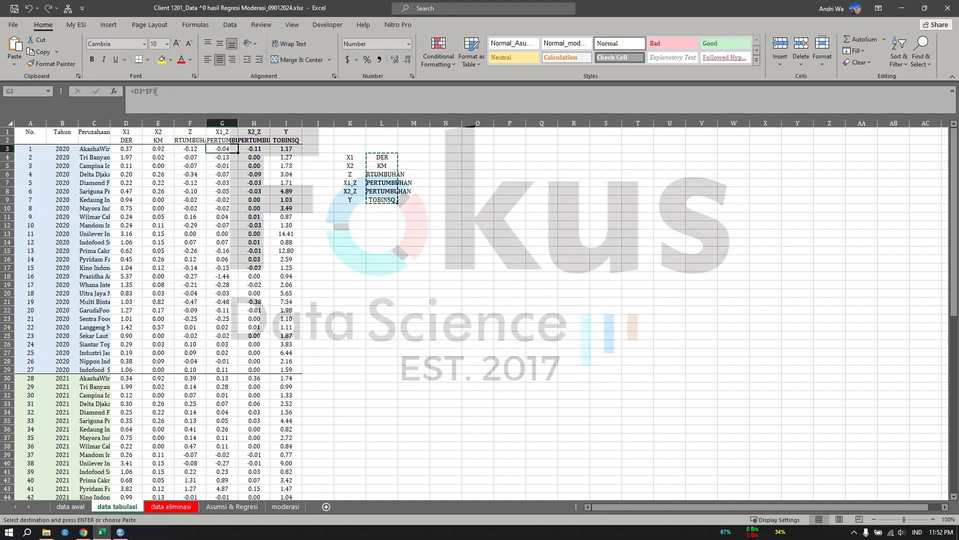
pyautogui.click(253, 148)
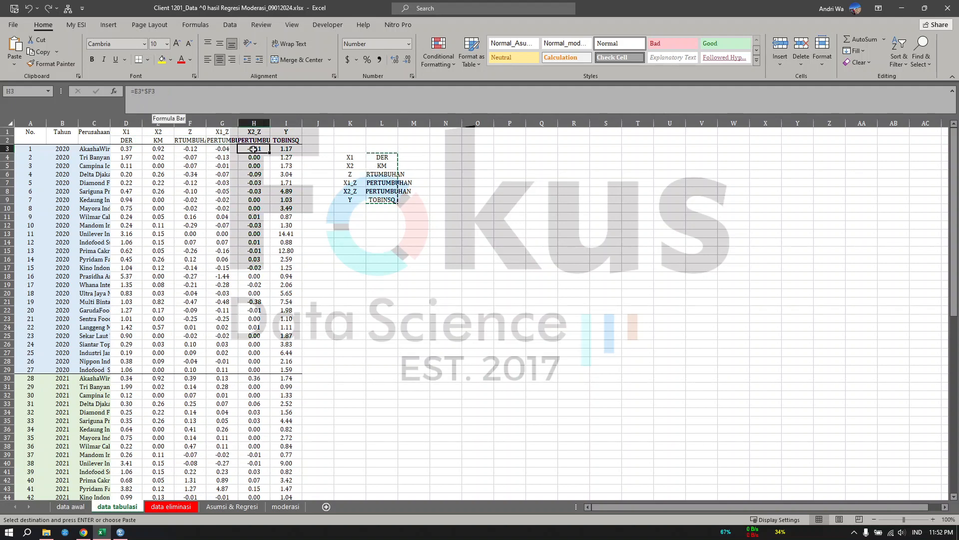
# Copy the data in D3:I83 of data tabulasi and paste it into the SPSS Data View from the first X1 cell.
pyautogui.click(129, 150)
pyautogui.scroll(-20, 294, 390)
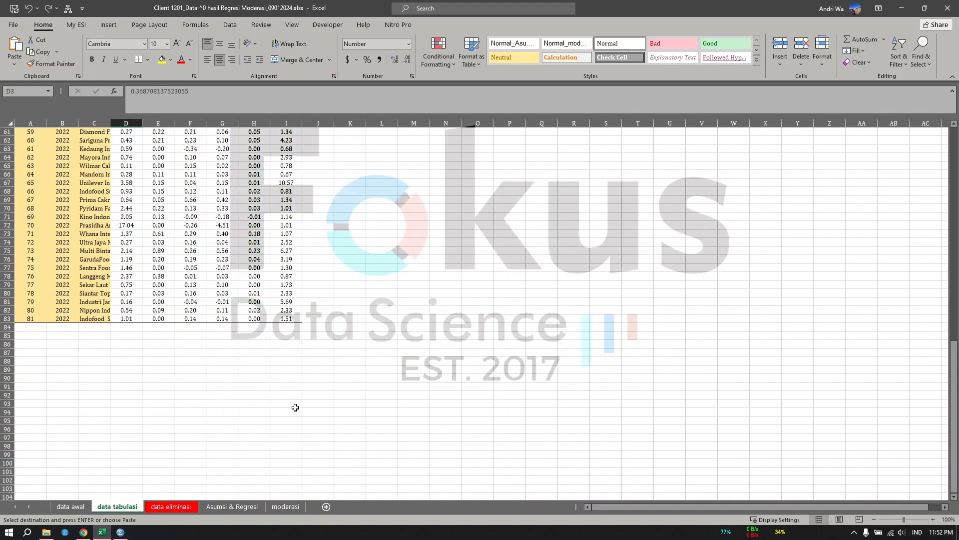
pyautogui.keyDown('shift'); pyautogui.click(287, 317); pyautogui.keyUp('shift')
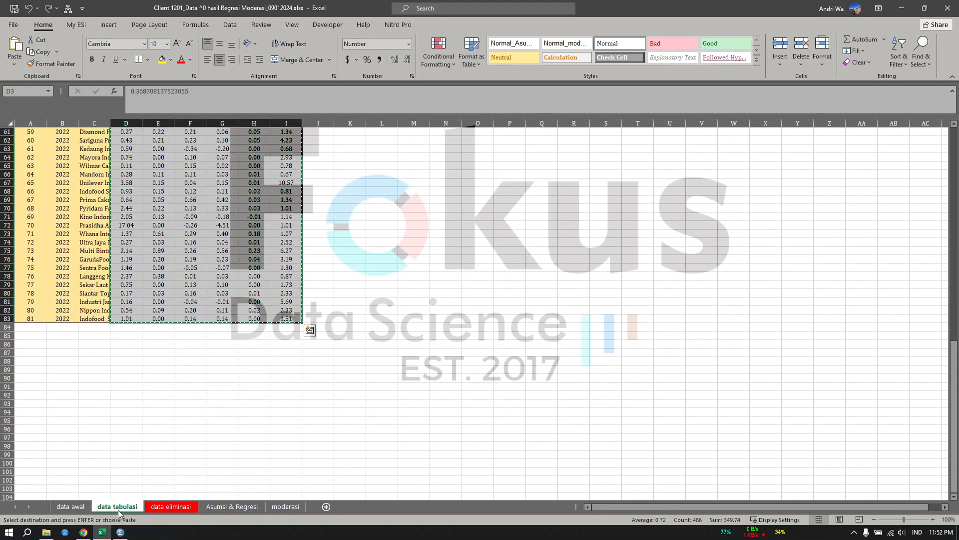
pyautogui.click(120, 532)
pyautogui.click(65, 79)
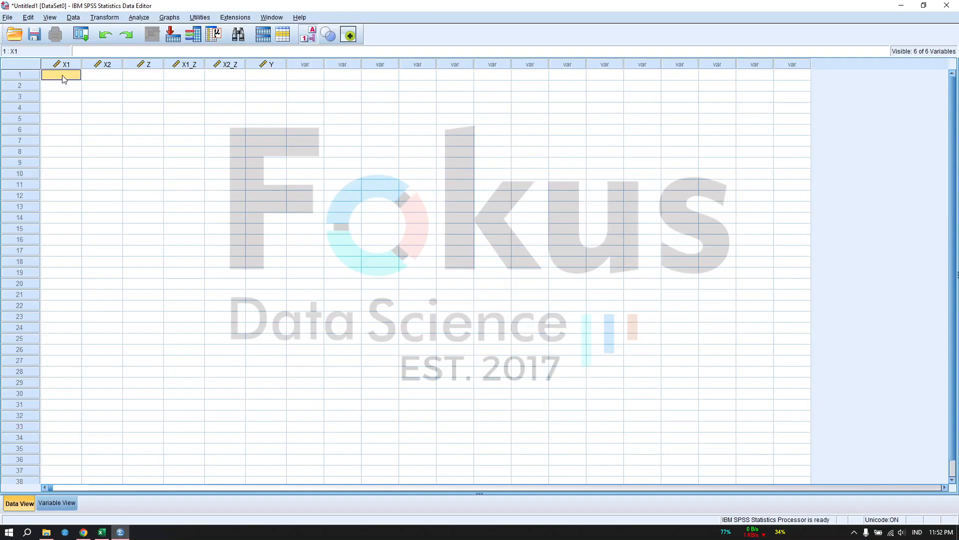
pyautogui.hotkey('ctrl', 'v')
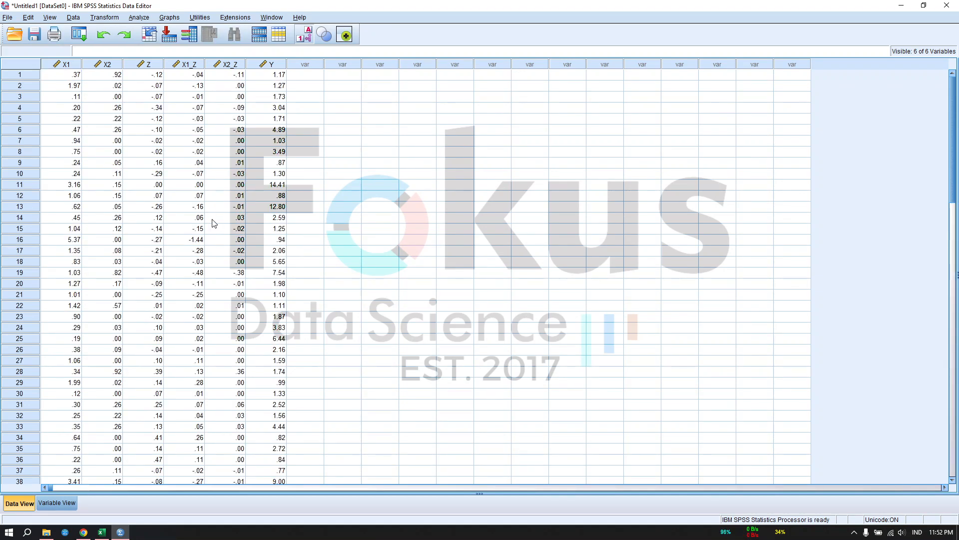
pyautogui.scroll(-10, 214, 204)
pyautogui.scroll(10, 214, 202)
# Set up a Linear Regression with TOBINSQ [Y] as dependent and DER [X1], KM [X2] and PERTUMBUHAN [Z] as independents.
pyautogui.click(142, 18)
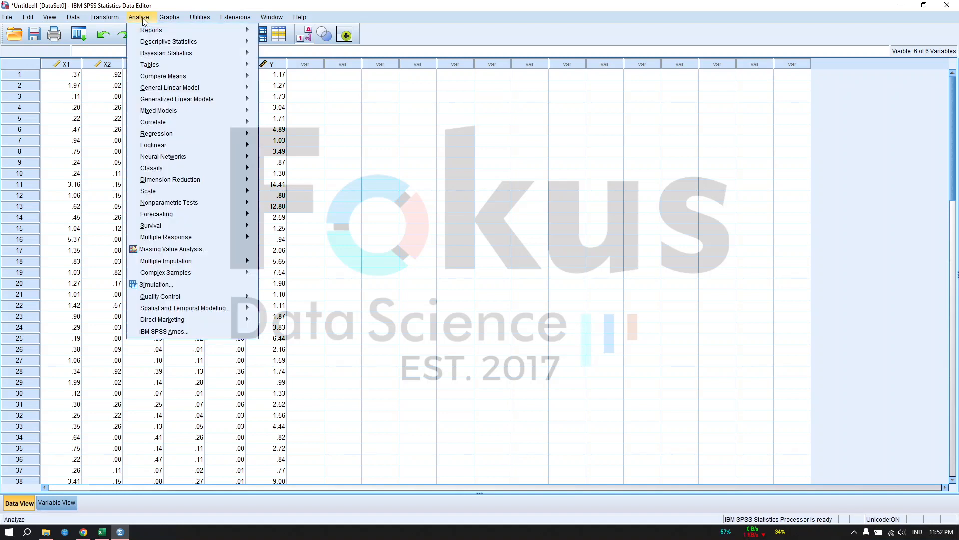
pyautogui.moveTo(203, 135)
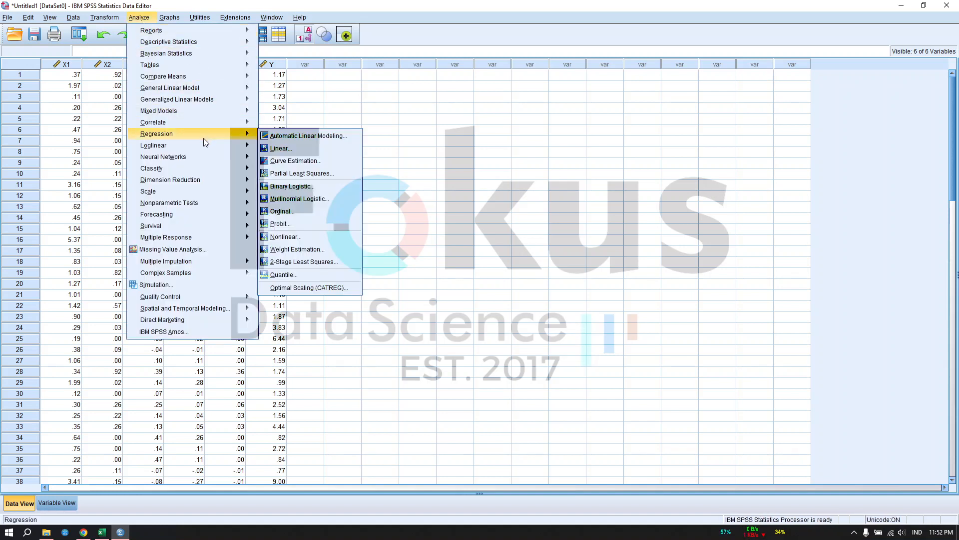
pyautogui.click(297, 146)
pyautogui.click(374, 206)
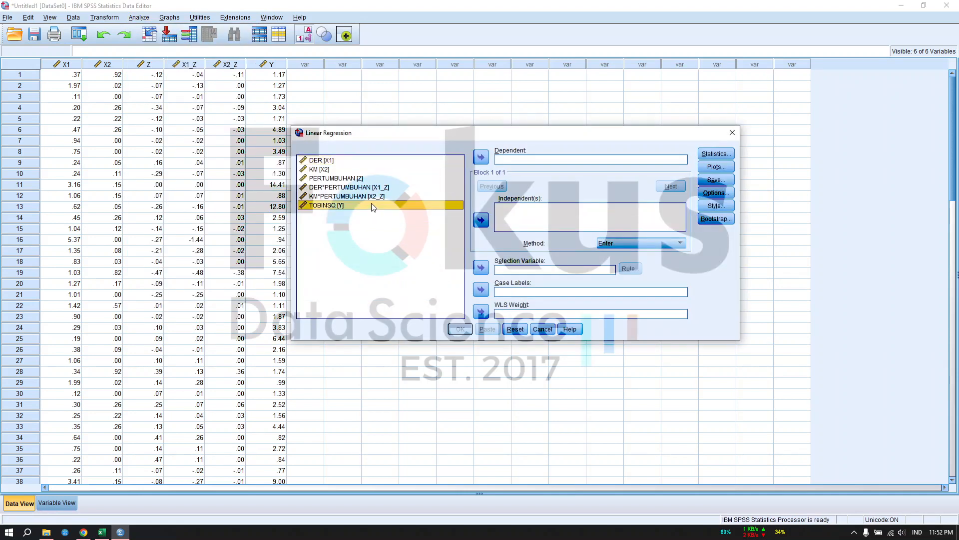
pyautogui.click(481, 157)
pyautogui.click(354, 161)
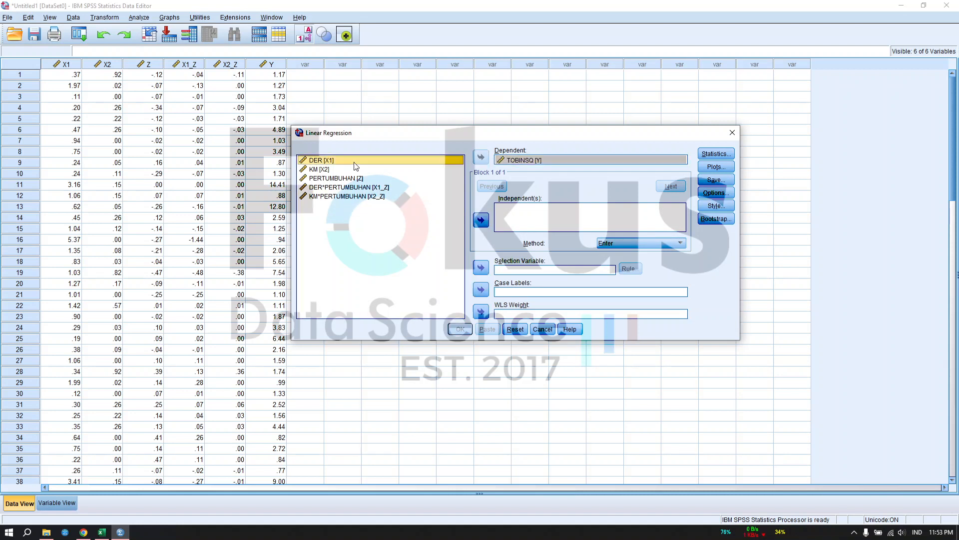
pyautogui.keyDown('shift'); pyautogui.click(346, 179); pyautogui.keyUp('shift')
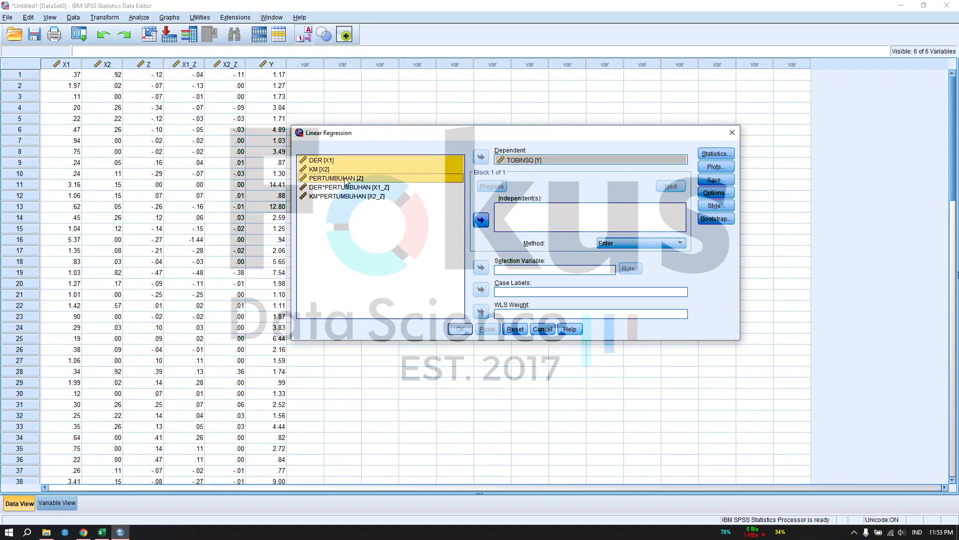
pyautogui.click(481, 220)
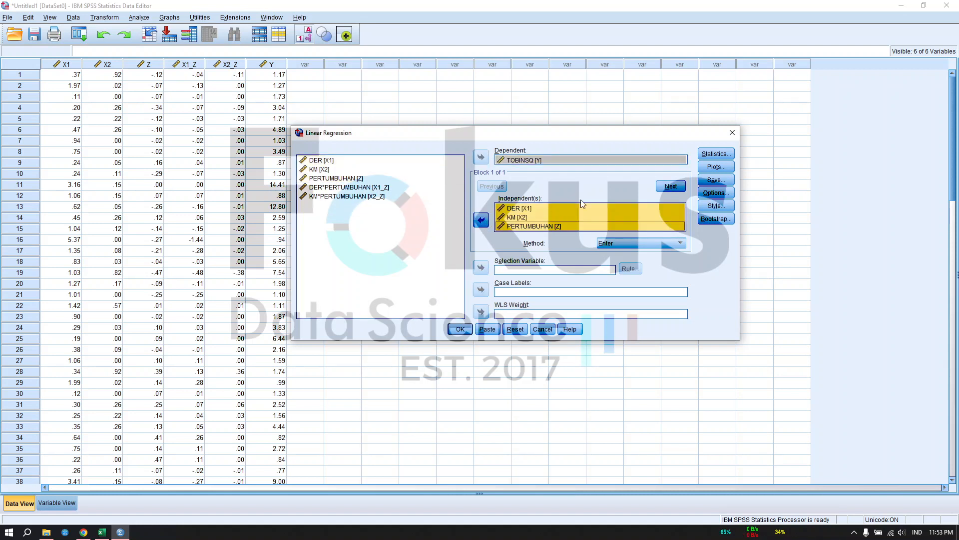
# Include Collinearity diagnostics and the Durbin-Watson residual test in the regression statistics.
pyautogui.click(724, 155)
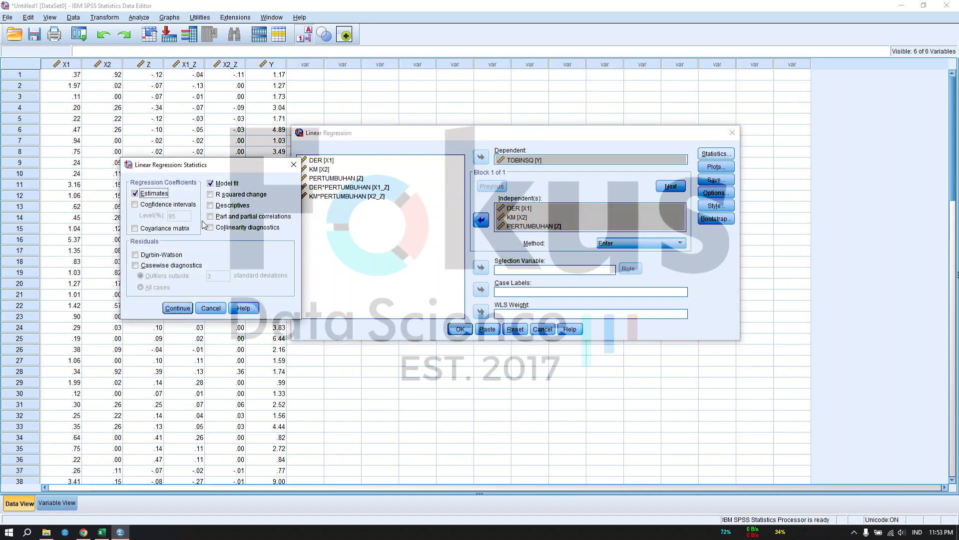
pyautogui.click(210, 227)
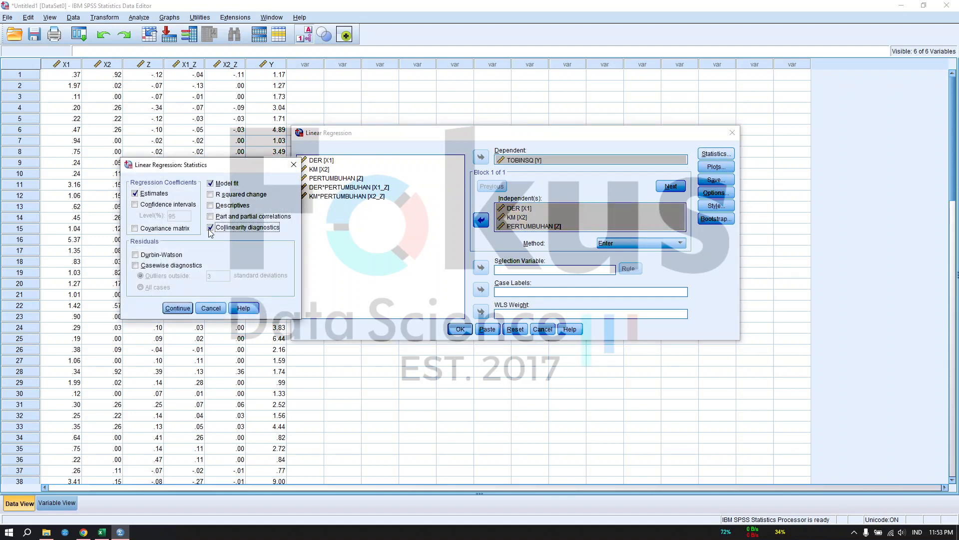
pyautogui.click(135, 254)
pyautogui.click(178, 308)
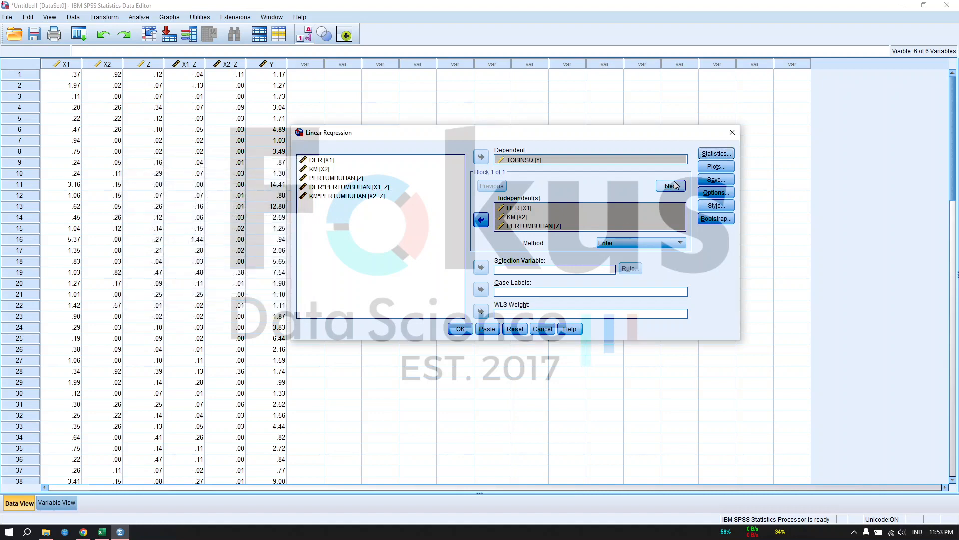
# Set the regression plots to *SRESID on Y against *ZPRED on X, with a histogram and normal probability plot of standardized residuals.
pyautogui.click(716, 166)
pyautogui.click(295, 87)
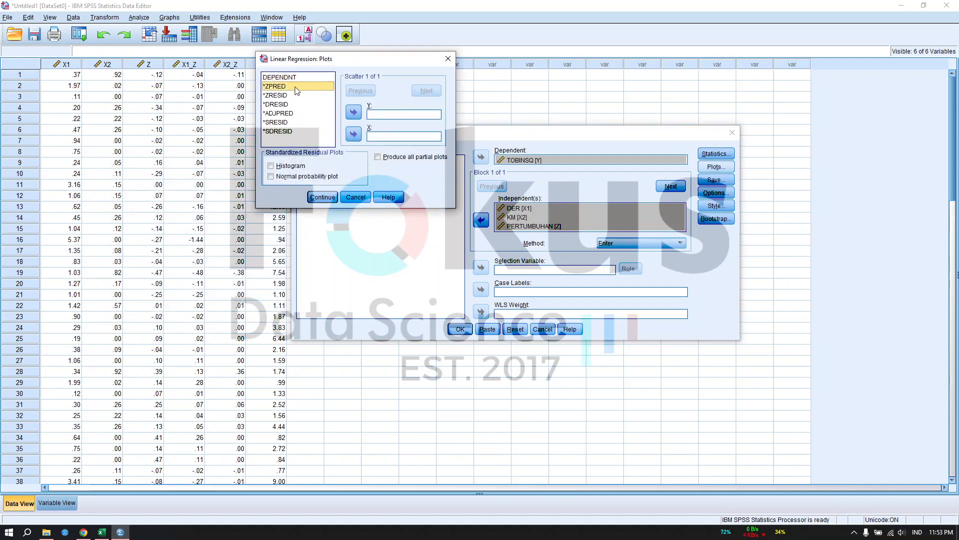
pyautogui.click(353, 133)
pyautogui.click(299, 123)
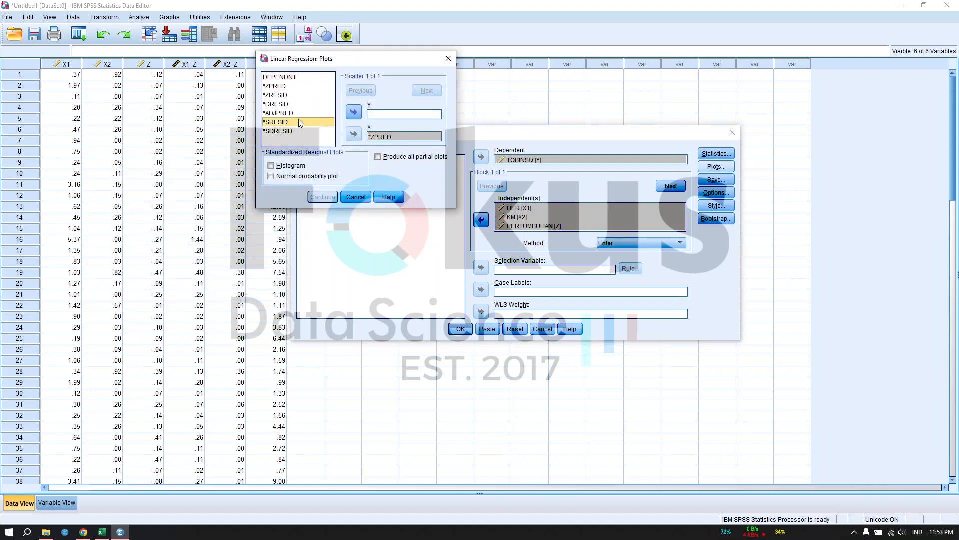
pyautogui.click(353, 112)
pyautogui.click(272, 166)
pyautogui.click(271, 176)
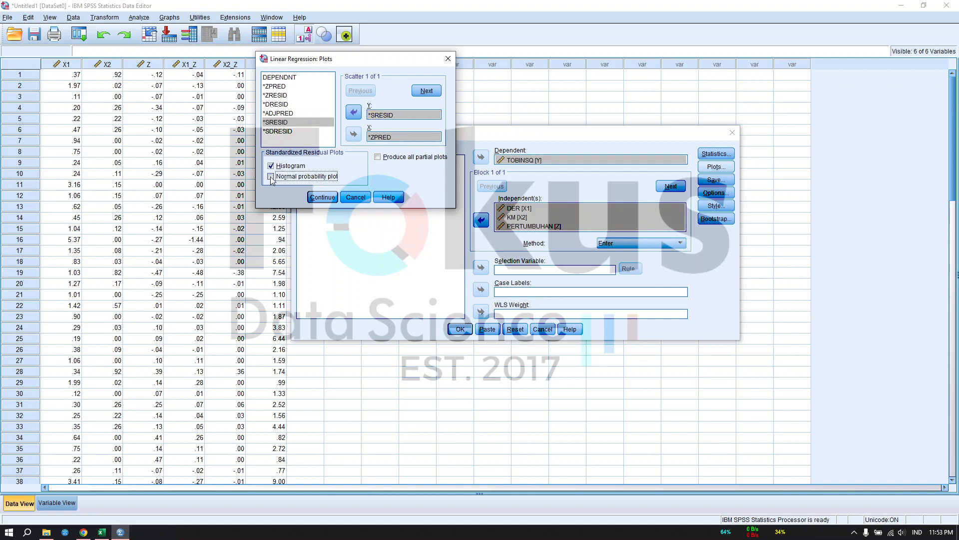
pyautogui.click(323, 197)
# Save the unstandardized residuals as a new variable and run the linear regression.
pyautogui.click(716, 180)
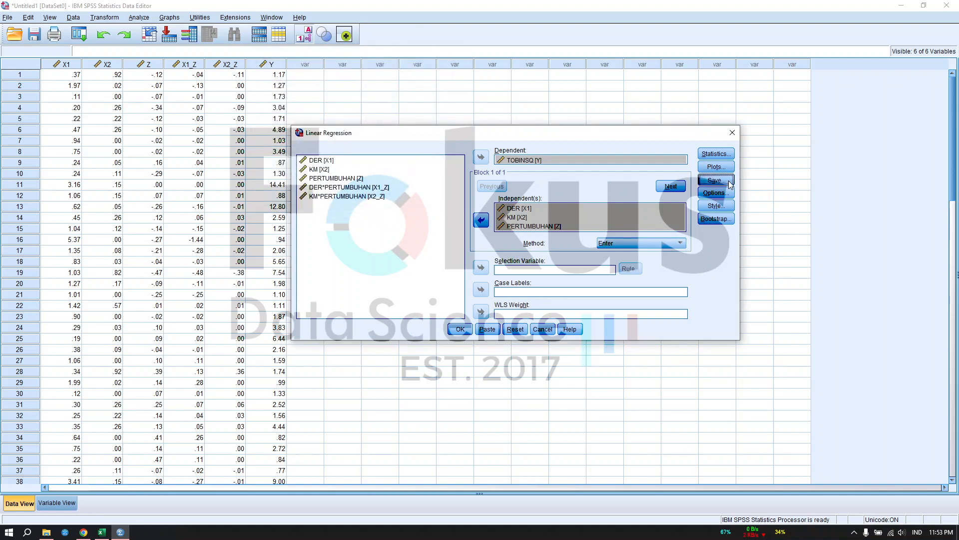
pyautogui.click(377, 37)
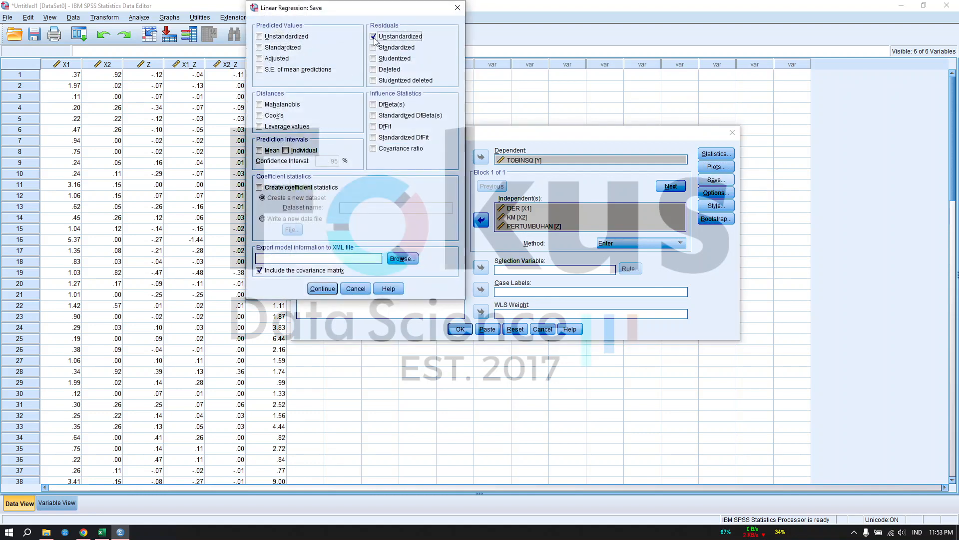
pyautogui.click(322, 288)
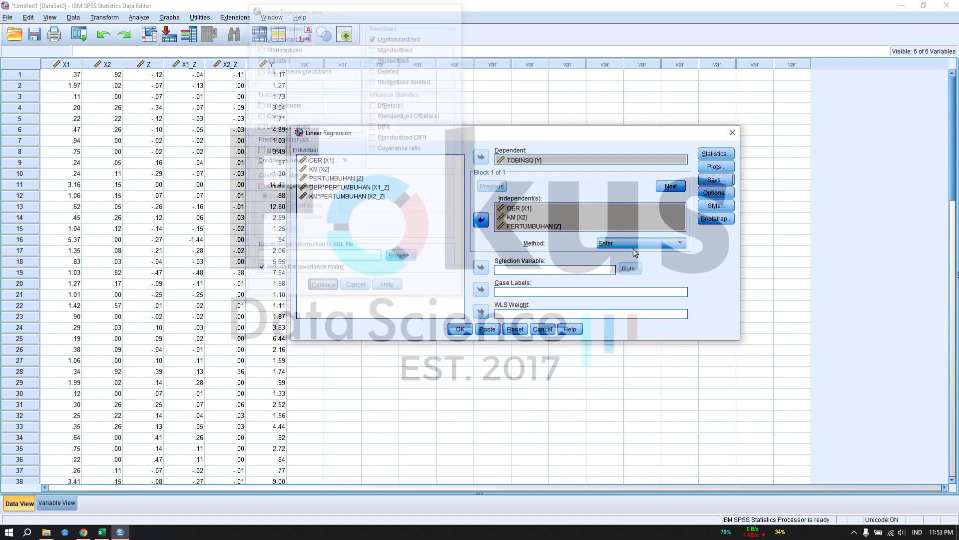
pyautogui.click(454, 331)
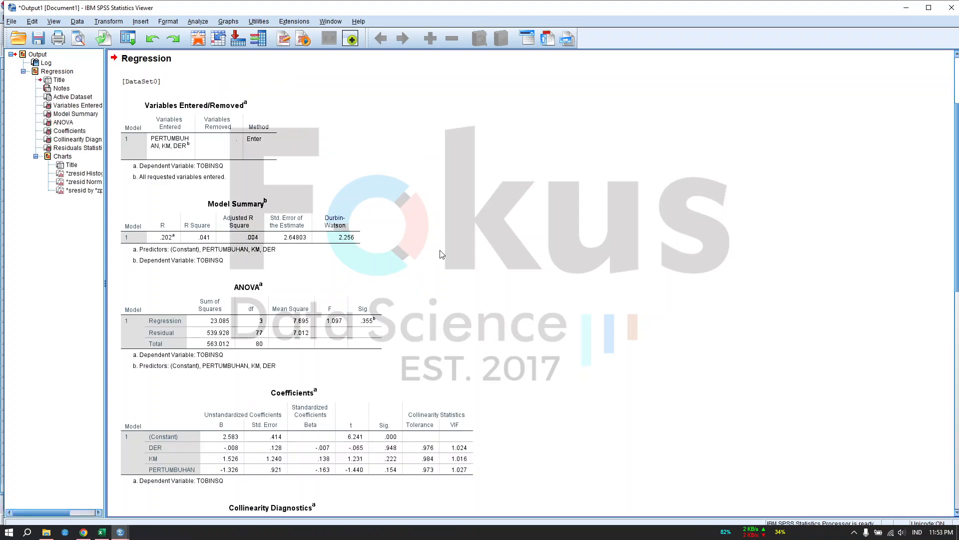
# Examine the regression output, especially the Model Summary, ANOVA and Coefficients tables with their significance and collinearity columns.
pyautogui.scroll(-3, 428, 263)
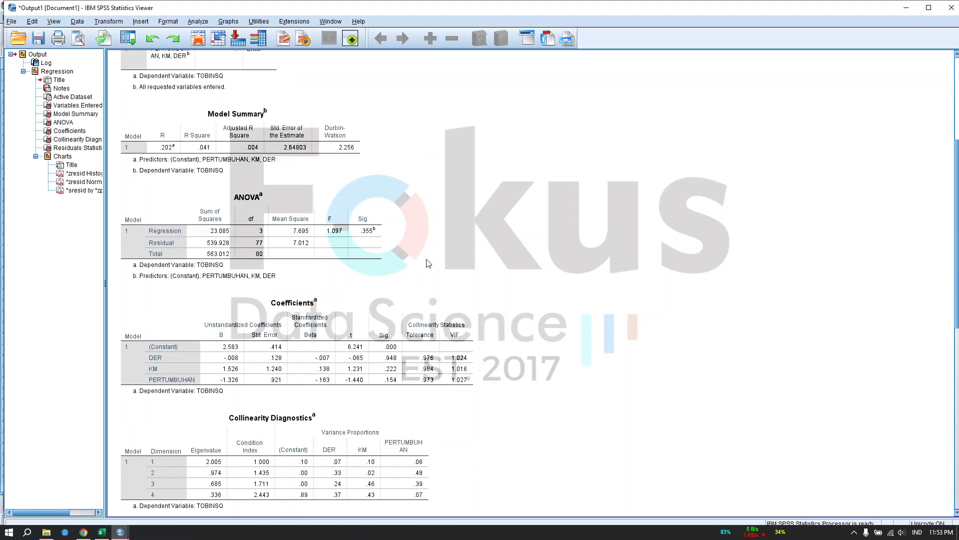
pyautogui.scroll(-3, 429, 263)
pyautogui.scroll(-12, 428, 264)
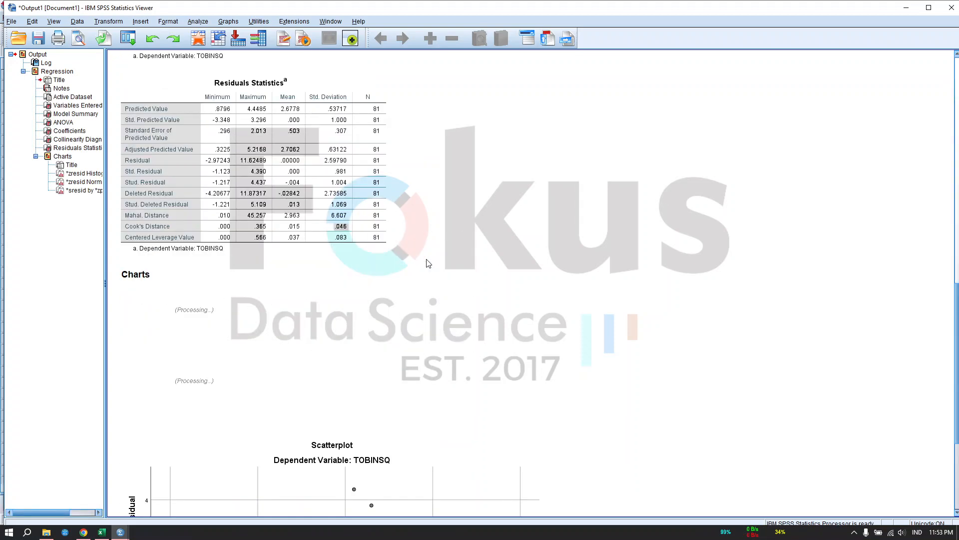
pyautogui.scroll(-7, 428, 260)
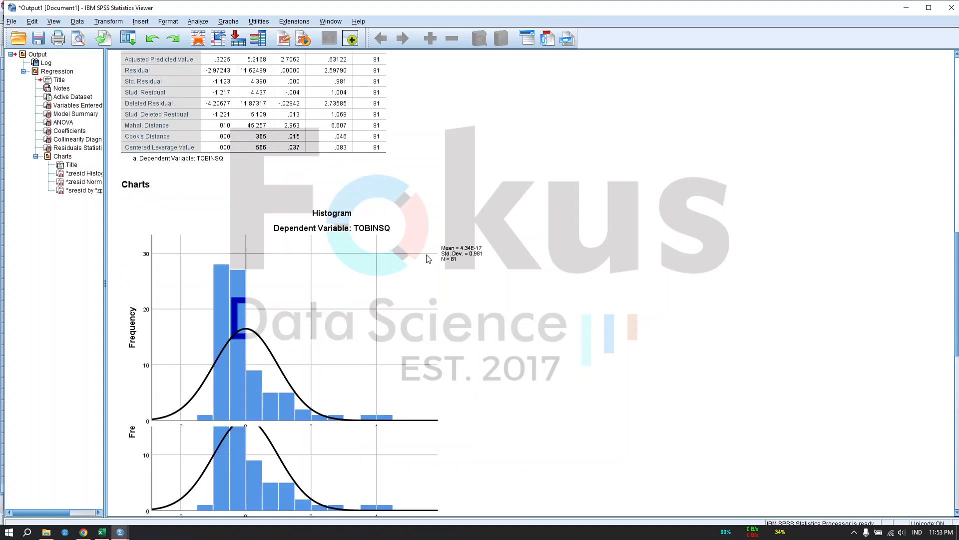
pyautogui.scroll(20, 428, 257)
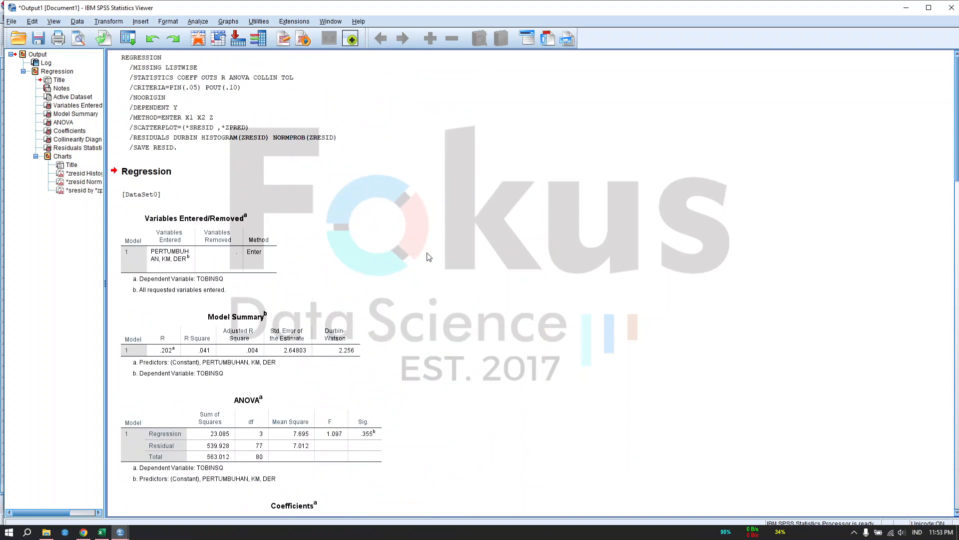
pyautogui.scroll(-8, 397, 273)
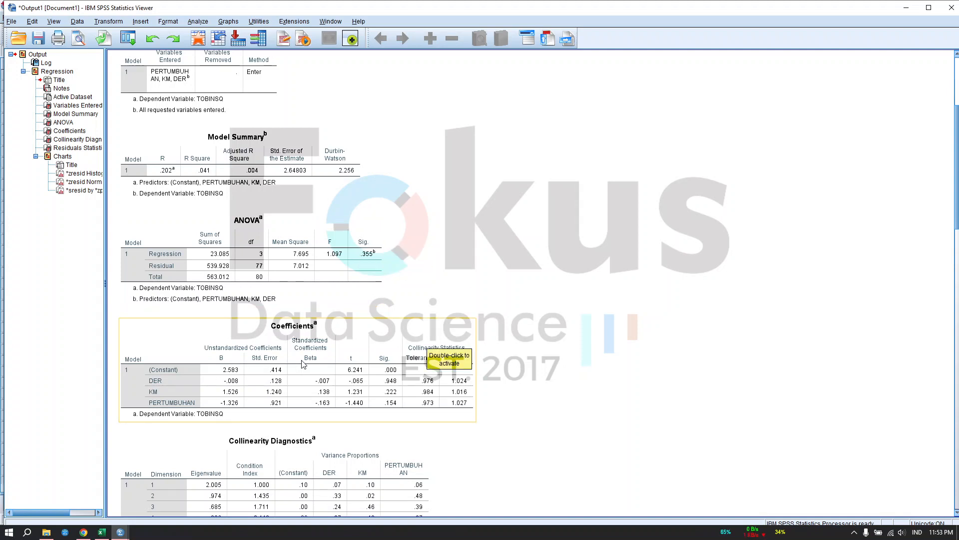
pyautogui.scroll(-3, 375, 369)
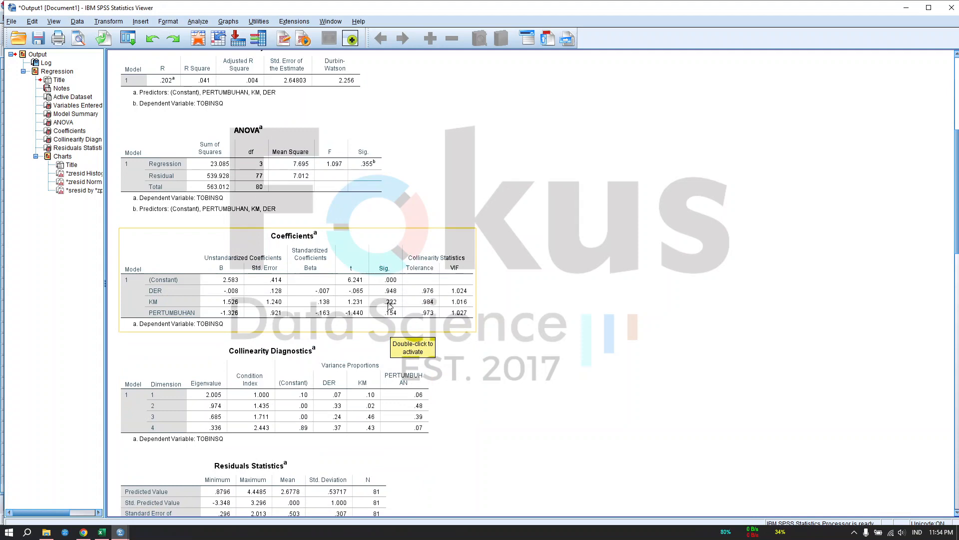
pyautogui.scroll(6, 385, 325)
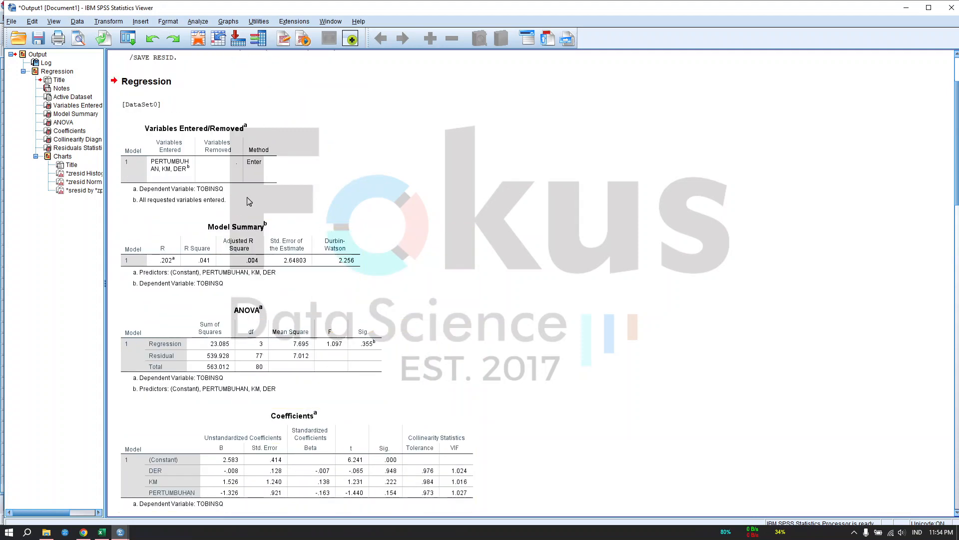
pyautogui.scroll(-6, 274, 256)
pyautogui.scroll(3, 274, 257)
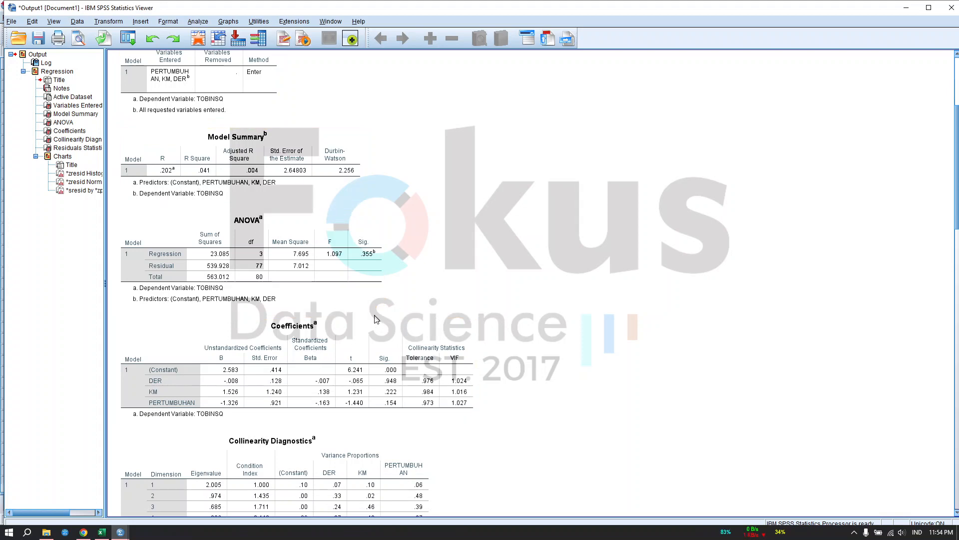
pyautogui.scroll(3, 399, 372)
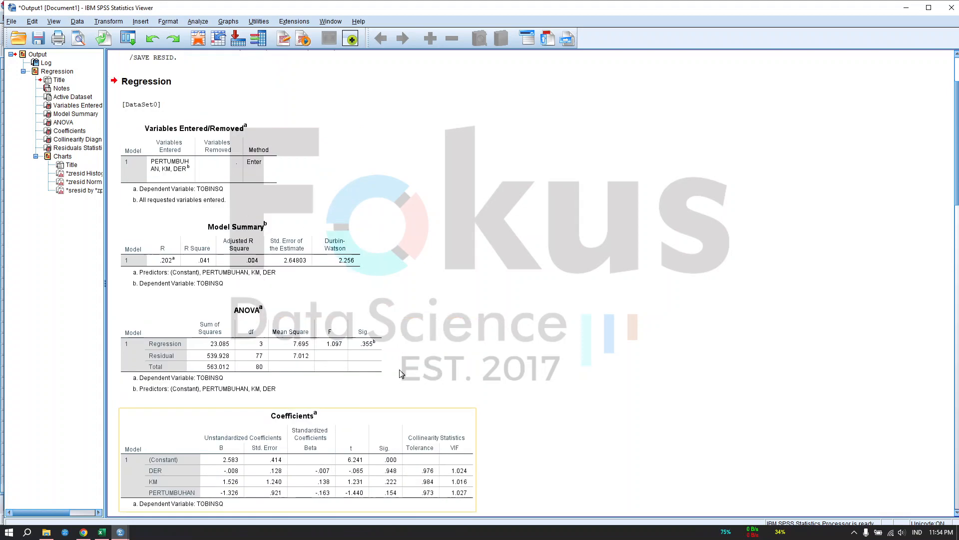
pyautogui.scroll(-2, 328, 359)
pyautogui.scroll(-3, 333, 329)
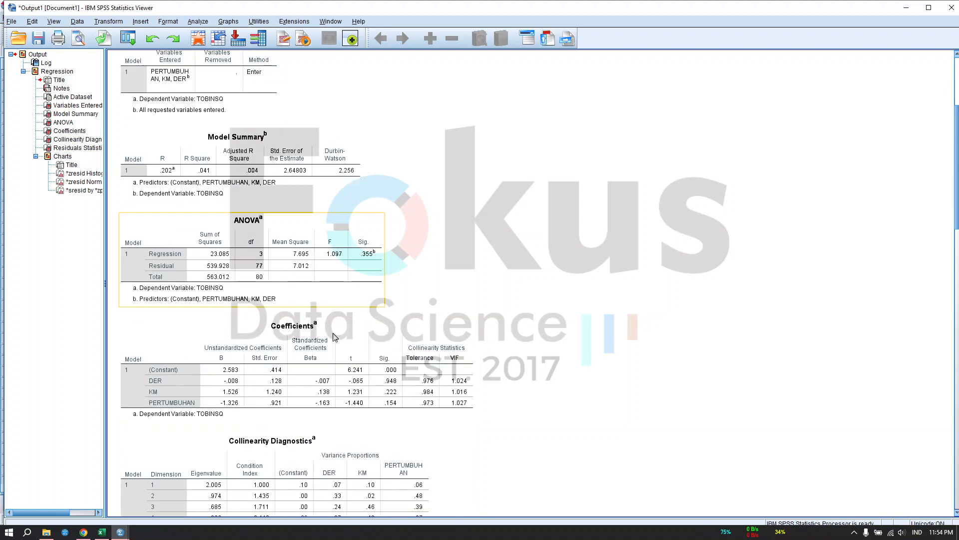
# Examine the Residuals Statistics table, the residual histogram and the normal P-P plot in the regression output.
pyautogui.scroll(-10, 333, 337)
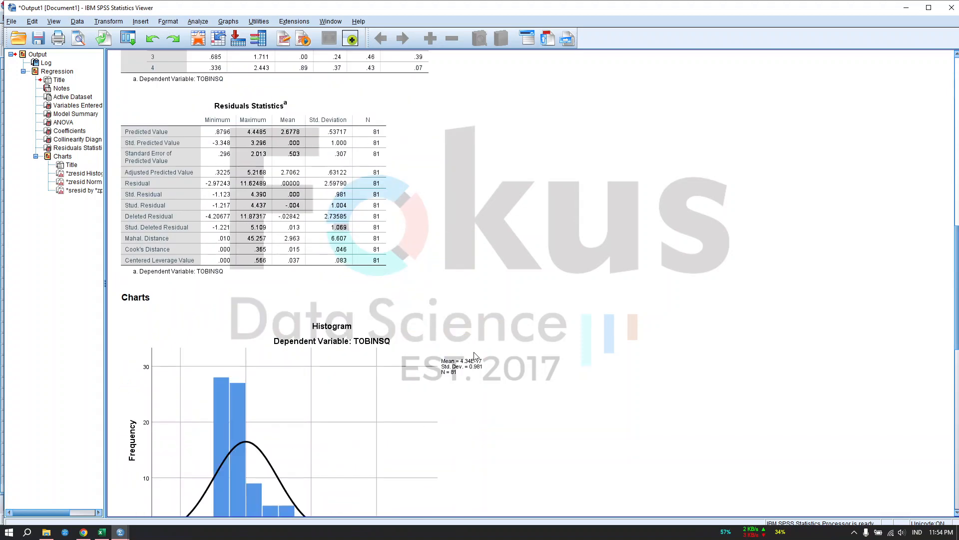
pyautogui.scroll(-3, 476, 356)
pyautogui.scroll(7, 476, 357)
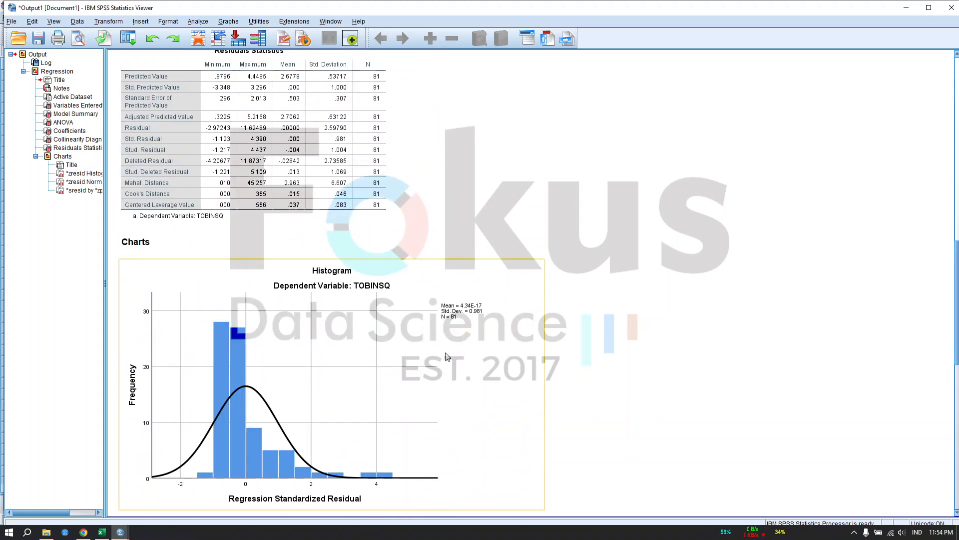
pyautogui.scroll(-4, 449, 357)
pyautogui.scroll(-3, 533, 396)
pyautogui.scroll(6, 533, 397)
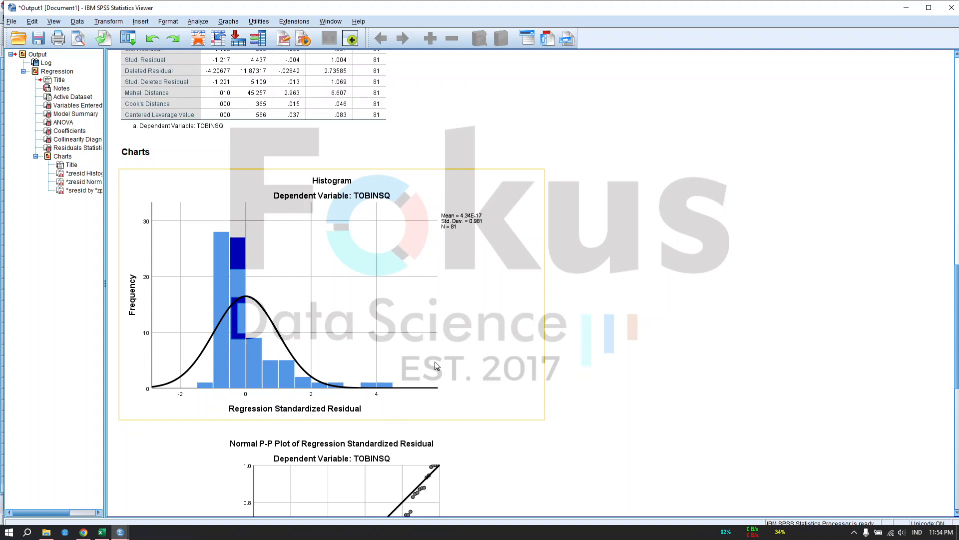
pyautogui.scroll(-3, 300, 348)
pyautogui.scroll(3, 315, 349)
pyautogui.scroll(-4, 267, 329)
pyautogui.scroll(6, 446, 295)
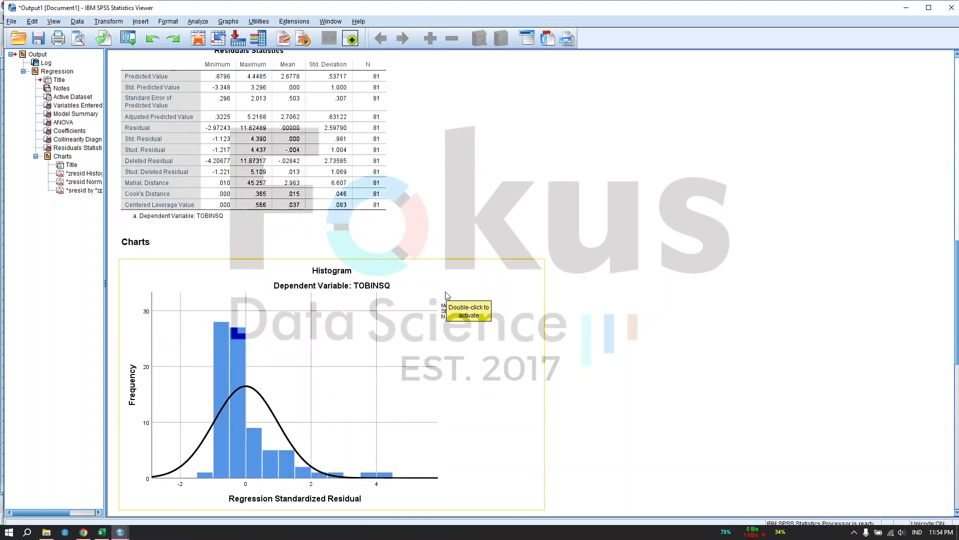
pyautogui.scroll(-4, 446, 296)
pyautogui.scroll(3, 350, 297)
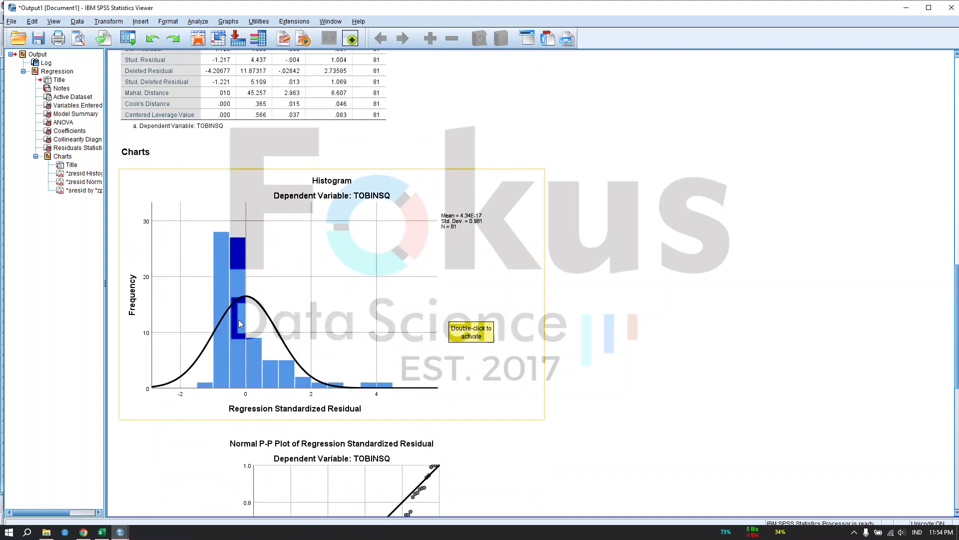
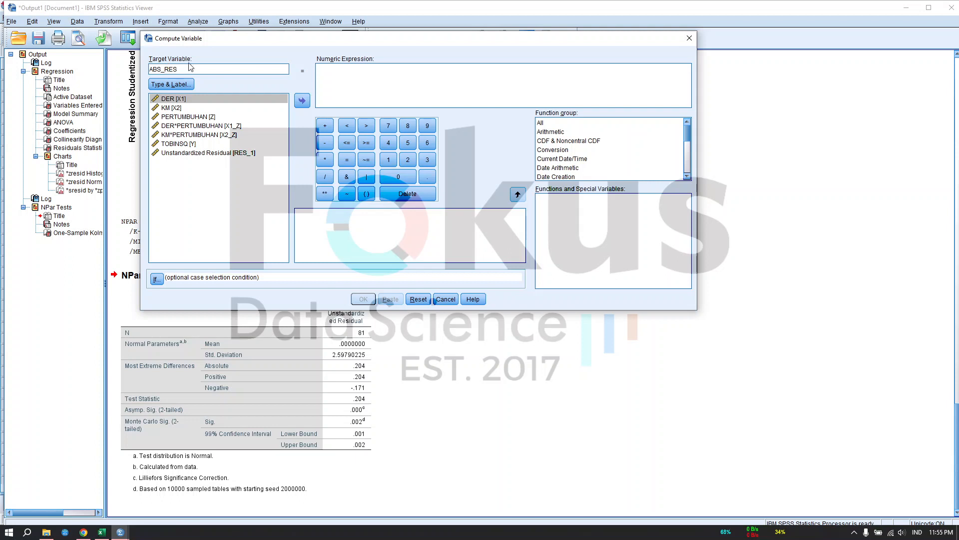
# Compute the target variable ABS_RES with the expression ABS(RES_1), taking the absolute value of the unstandardized residual.
pyautogui.click(342, 71)
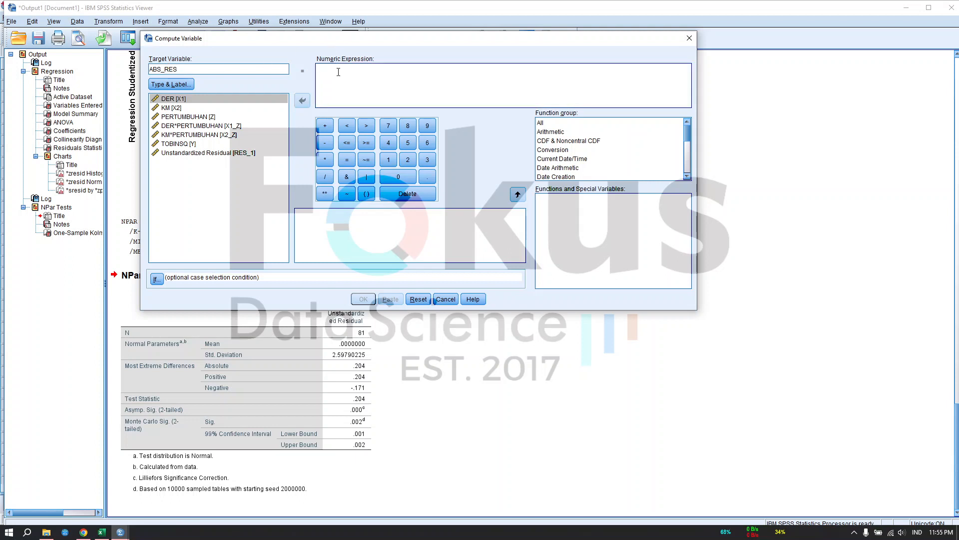
pyautogui.click(540, 123)
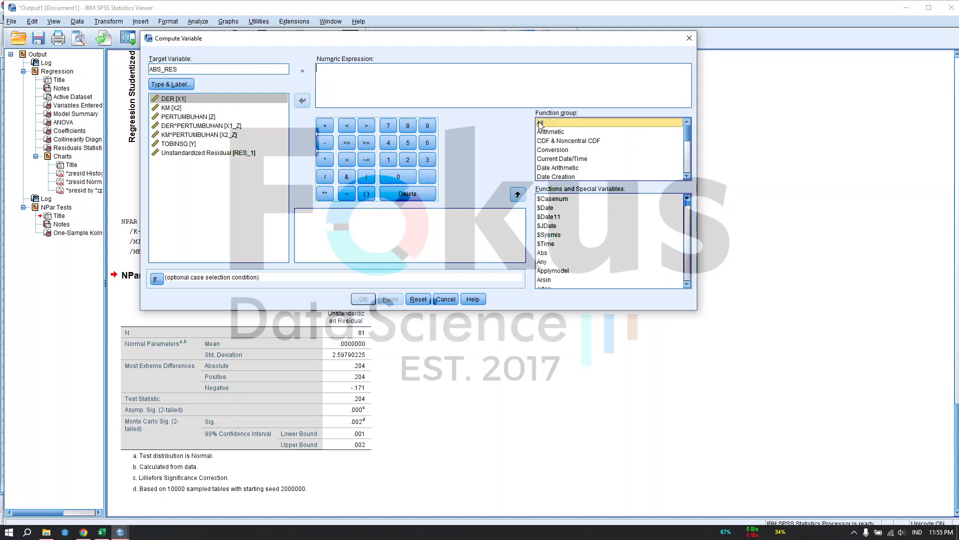
pyautogui.doubleClick(544, 254)
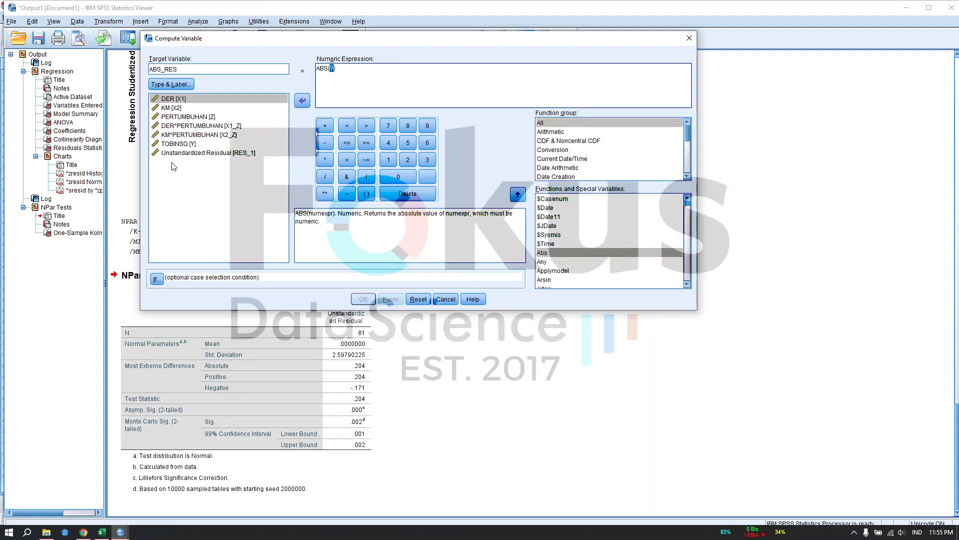
pyautogui.doubleClick(241, 152)
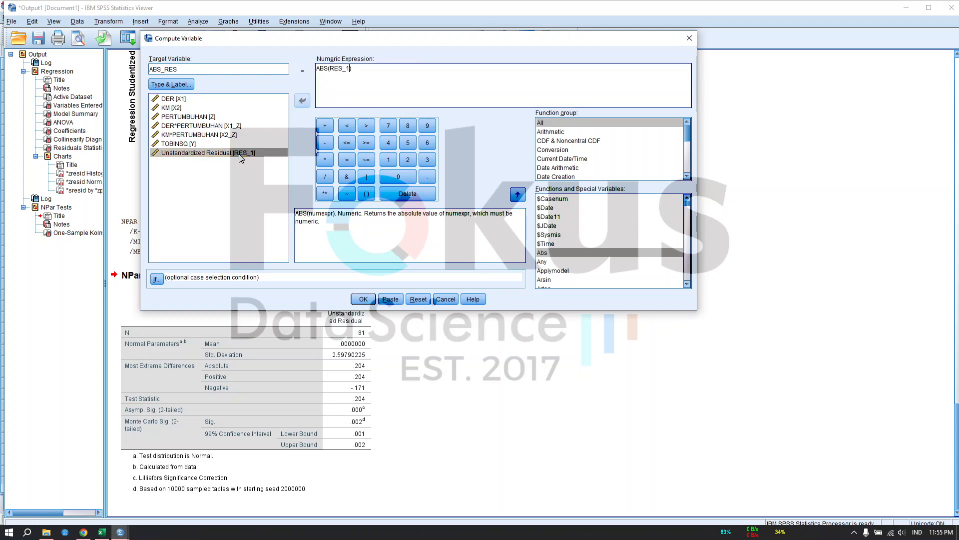
pyautogui.click(372, 300)
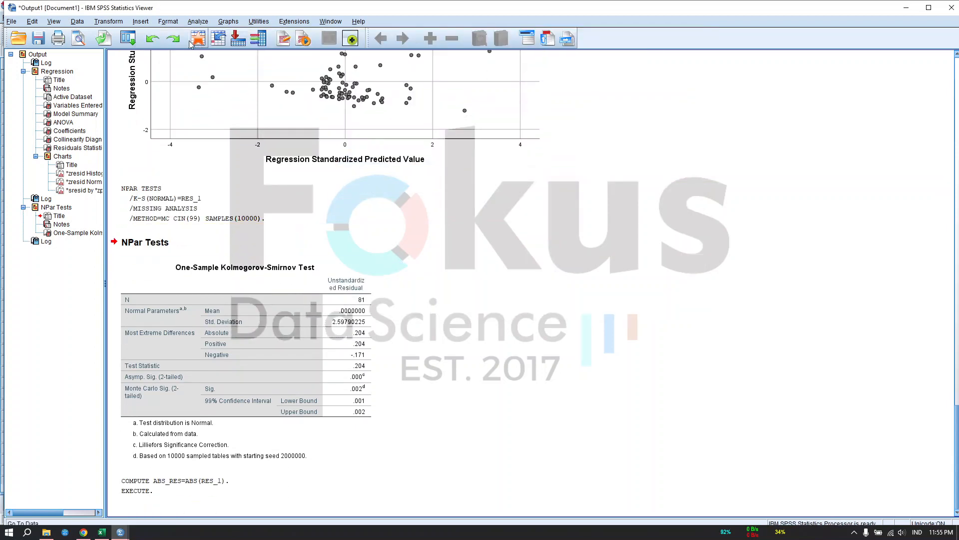
# Reset the Linear Regression settings and assign DER [X1], KM [X2] and PERTUMBUHAN [Z] as independents.
pyautogui.click(197, 21)
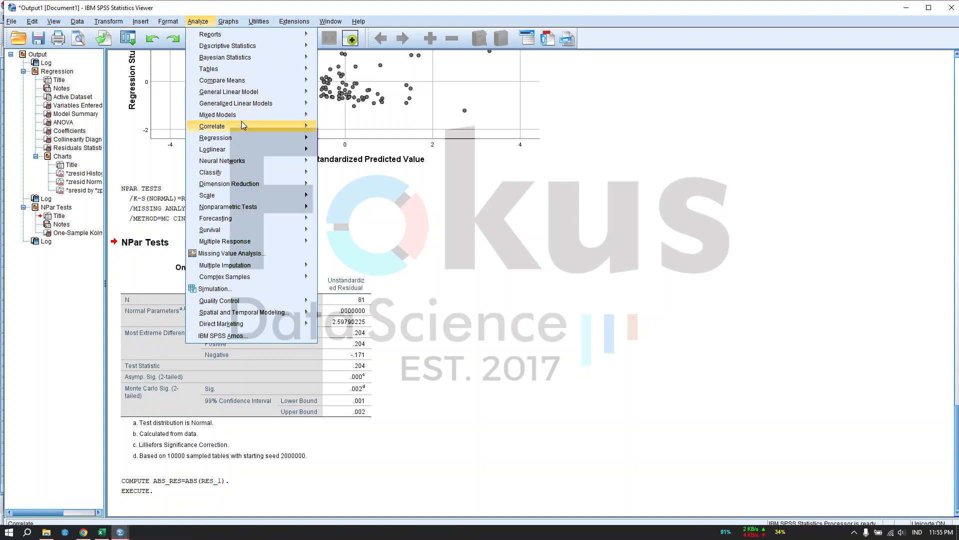
pyautogui.moveTo(241, 137)
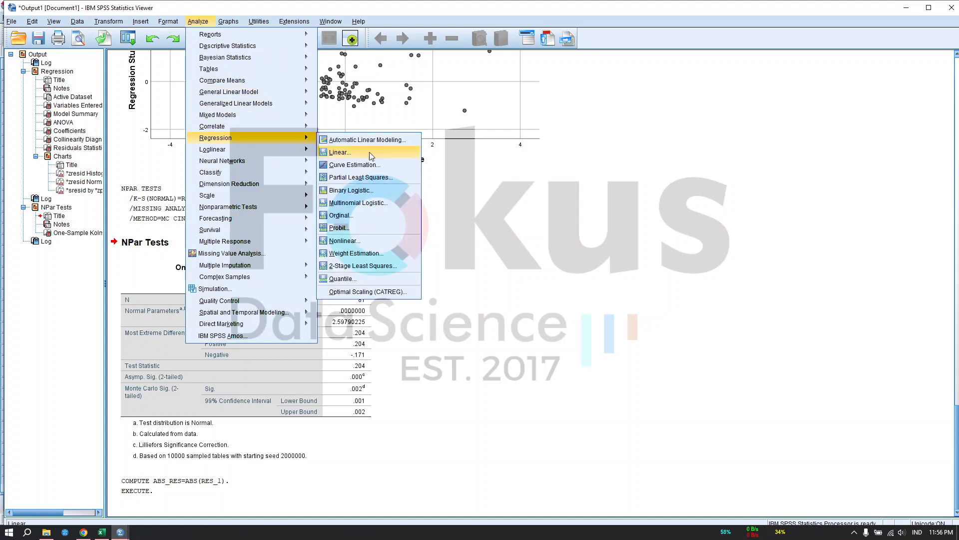
pyautogui.click(369, 152)
pyautogui.click(531, 219)
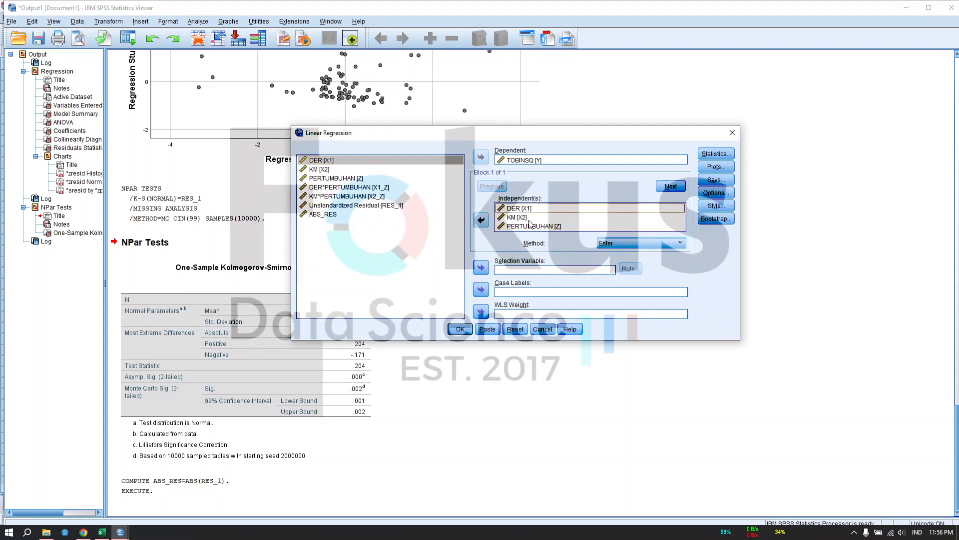
pyautogui.click(515, 329)
pyautogui.click(710, 155)
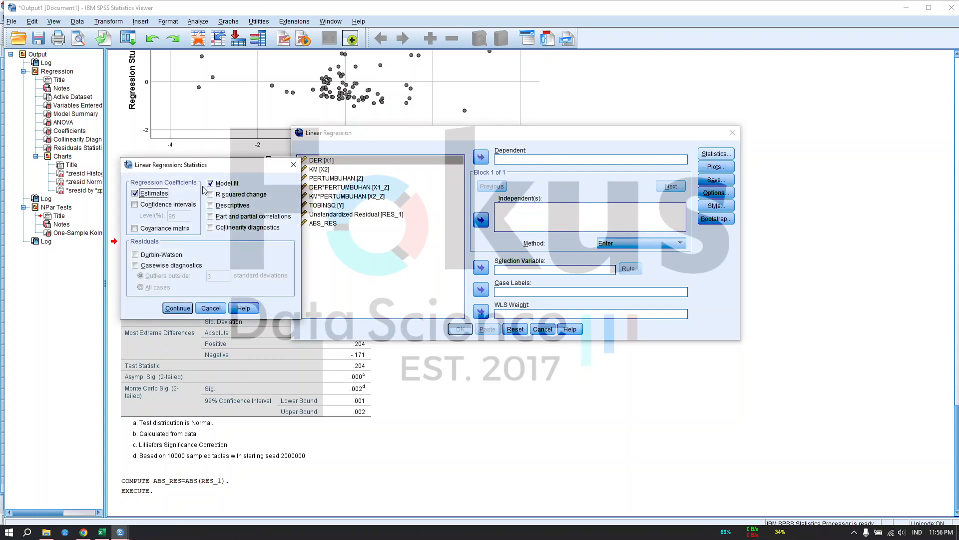
pyautogui.click(222, 308)
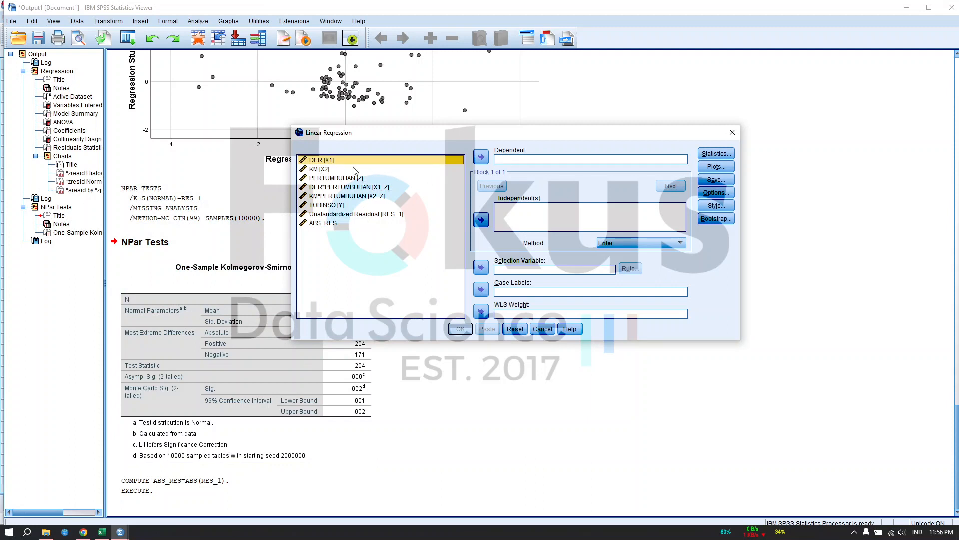
pyautogui.keyDown('shift'); pyautogui.click(367, 181); pyautogui.keyUp('shift')
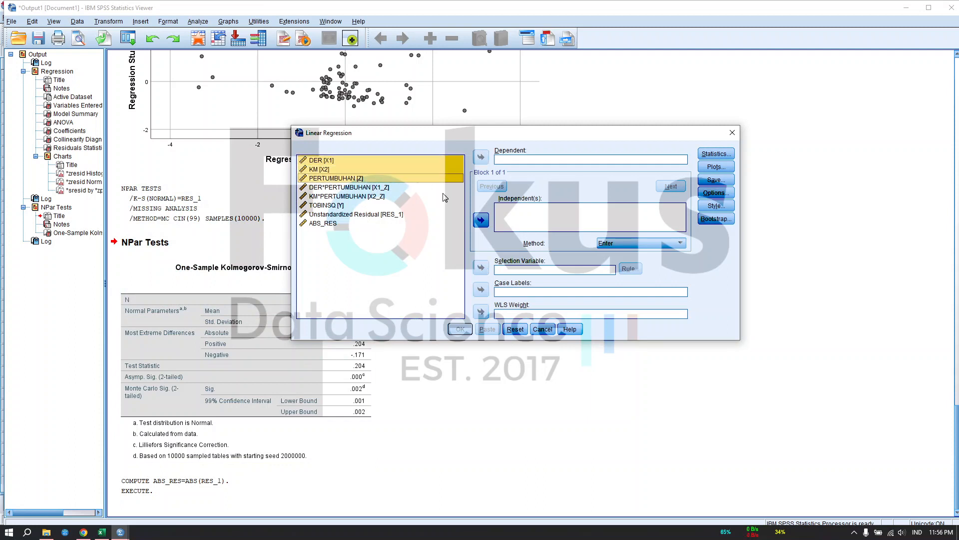
pyautogui.click(482, 221)
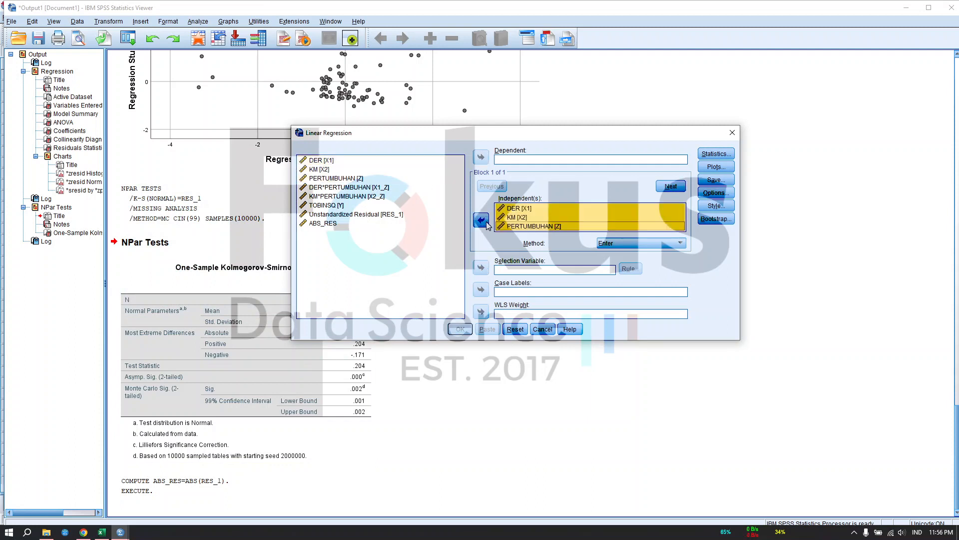
# Assign ABS_RES as the dependent variable and run the linear regression.
pyautogui.click(323, 225)
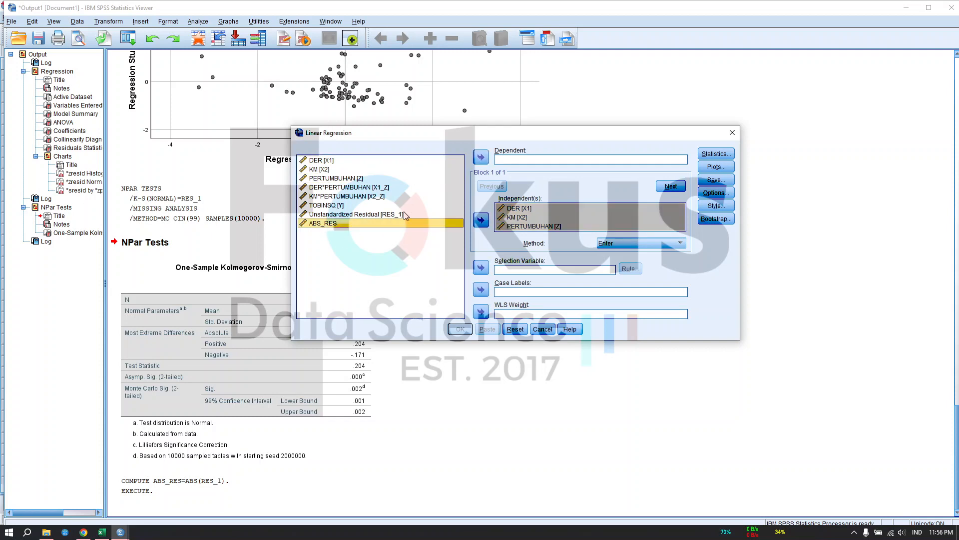
pyautogui.click(481, 157)
pyautogui.click(459, 328)
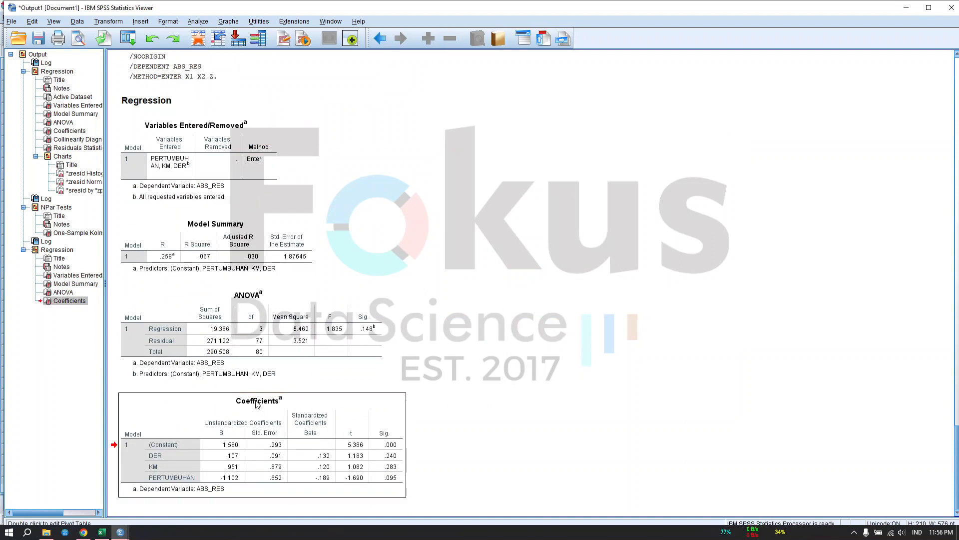
# Rename the title of the new Coefficients table for ABS_RES as heteroskedastisitas.
pyautogui.click(256, 400)
pyautogui.doubleClick(256, 400)
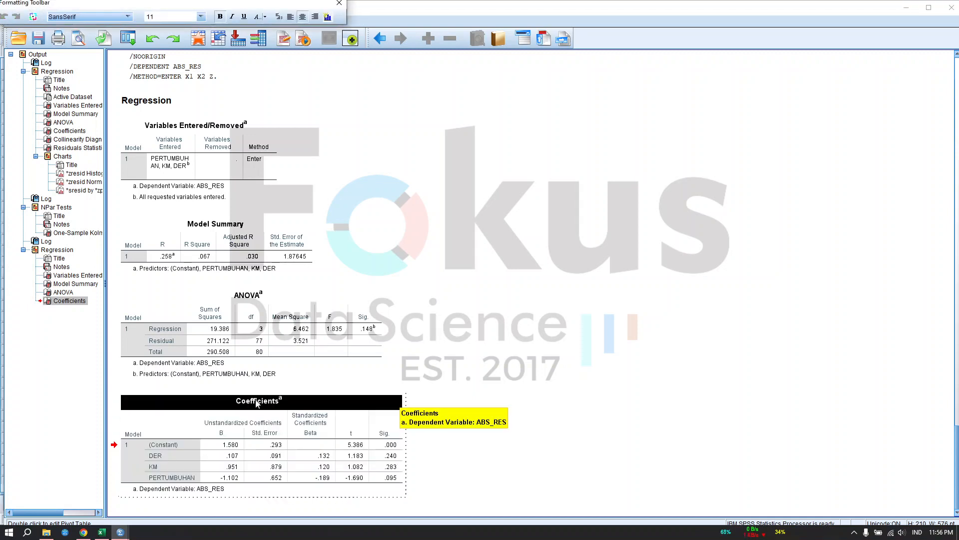
pyautogui.doubleClick(257, 401)
pyautogui.write('het')
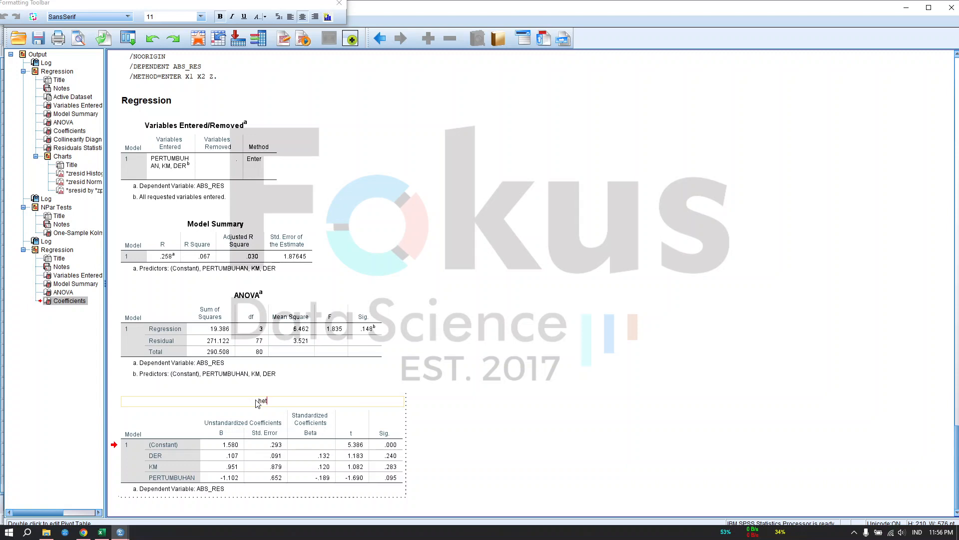
pyautogui.write('eroskedastisitas')
pyautogui.click(545, 421)
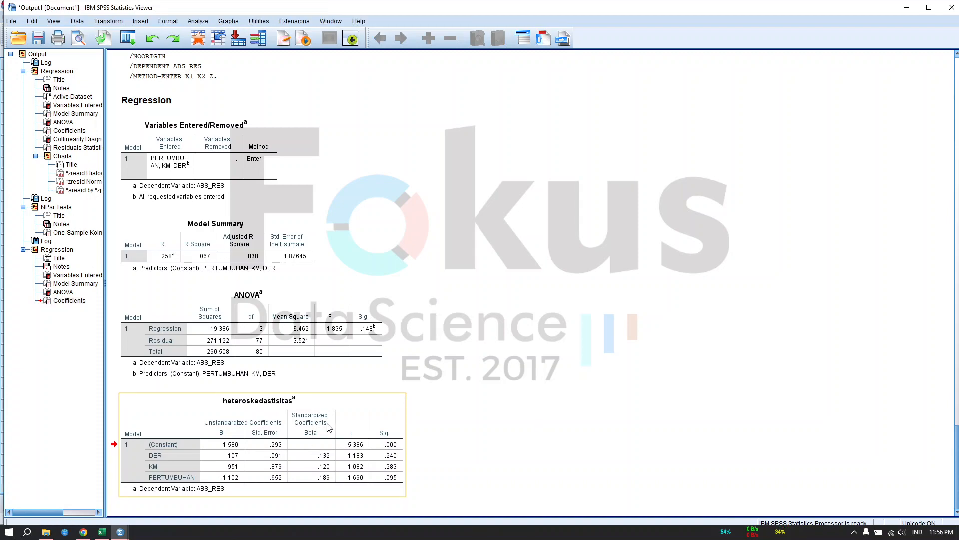
# Review the assumption test output: residual charts, Residuals Statistics, collinearity columns, the One-Sample Kolmogorov-Smirnov Test and the heteroskedastisitas table.
pyautogui.scroll(20, 360, 414)
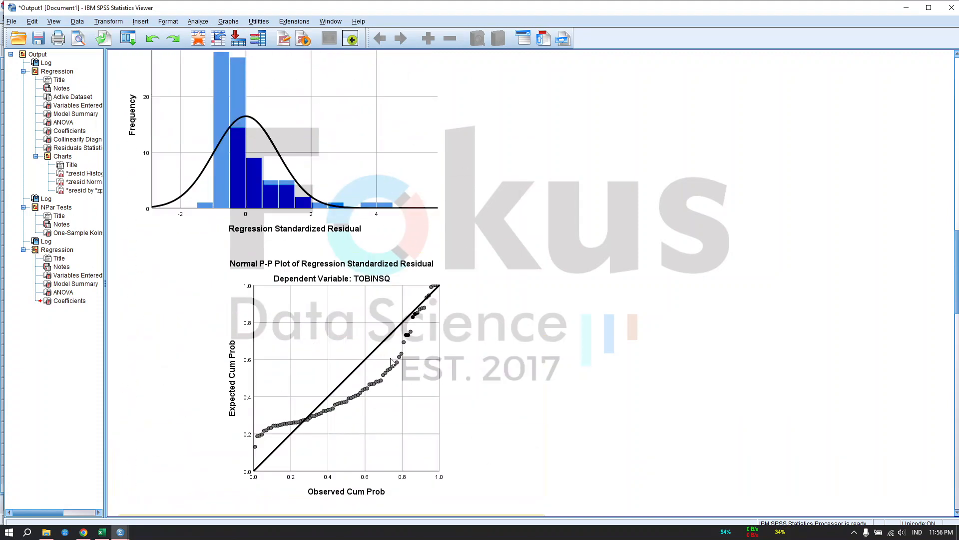
pyautogui.scroll(10, 397, 385)
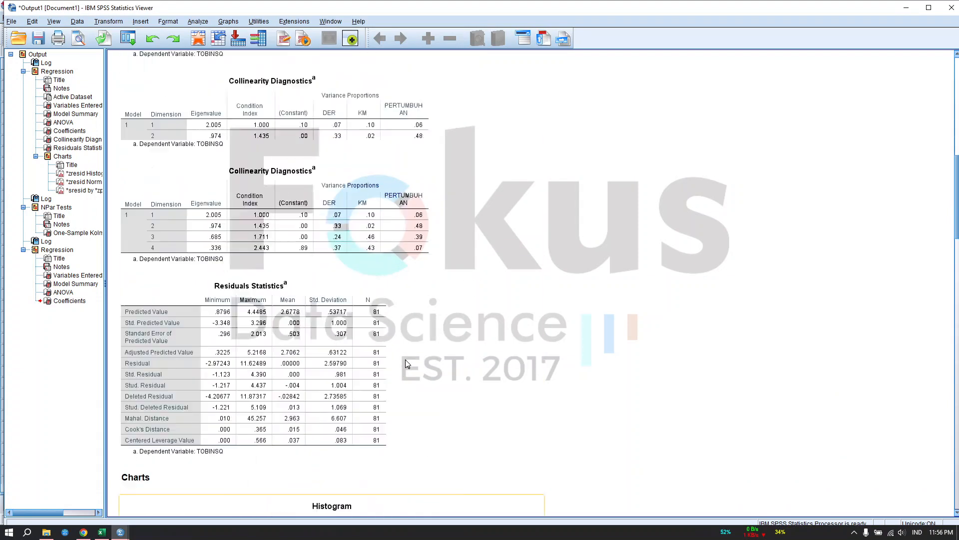
pyautogui.scroll(-12, 407, 361)
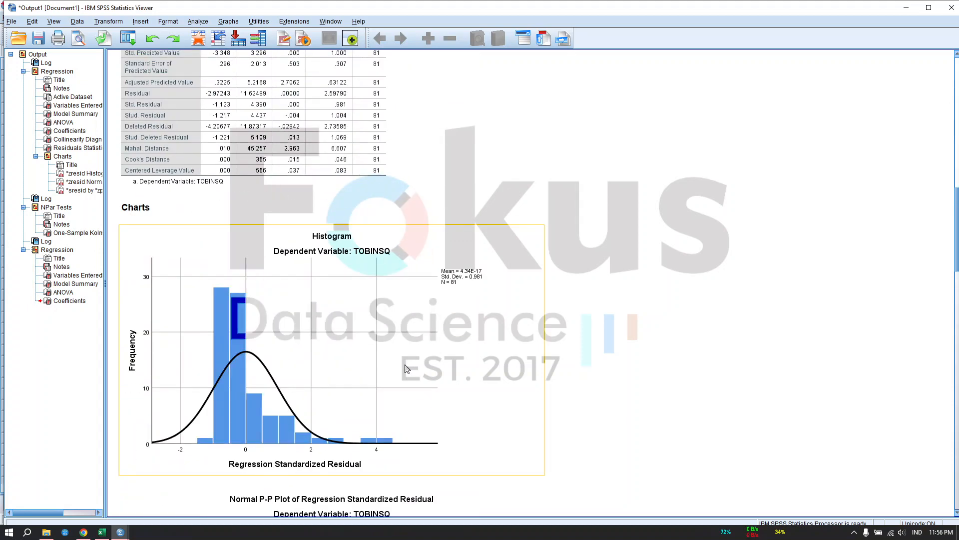
pyautogui.scroll(-8, 407, 369)
pyautogui.scroll(8, 487, 324)
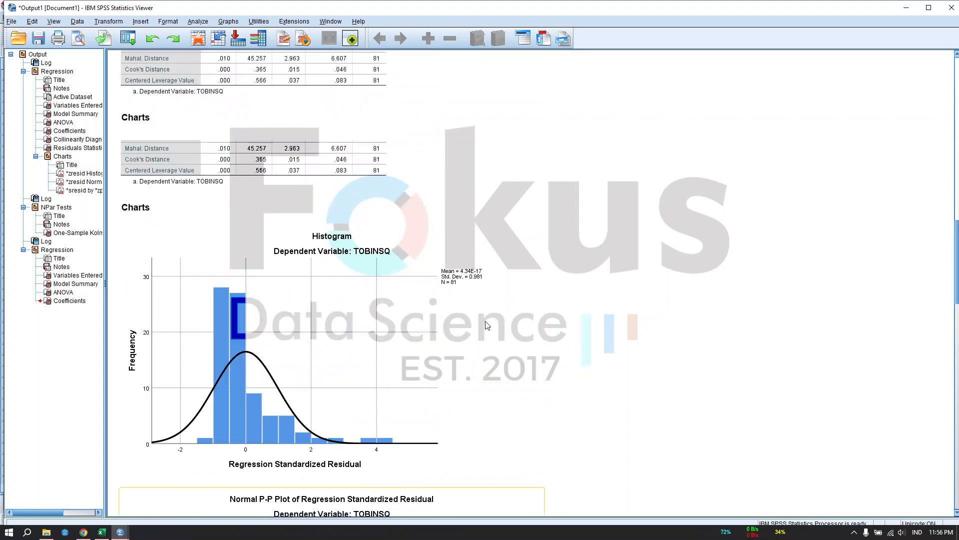
pyautogui.scroll(10, 487, 325)
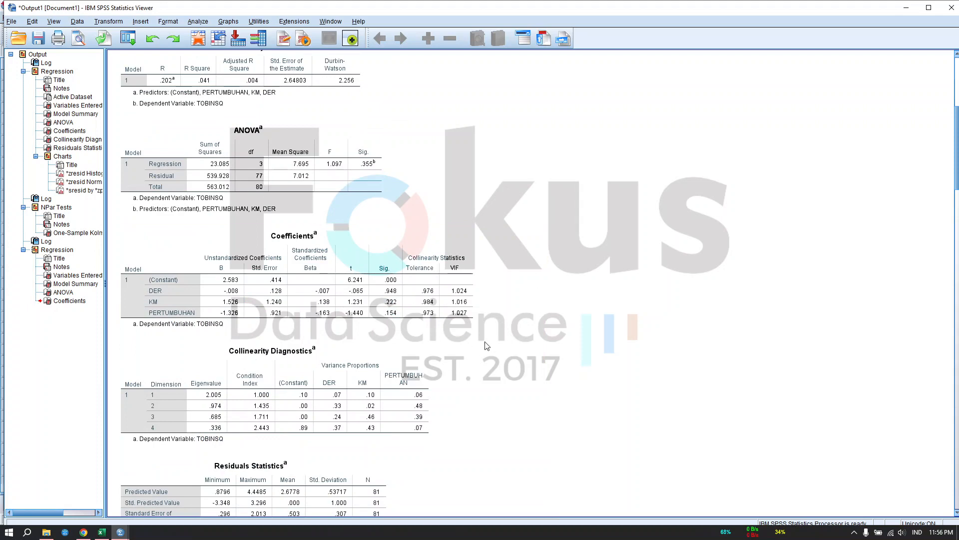
pyautogui.scroll(-10, 487, 345)
pyautogui.scroll(-20, 414, 322)
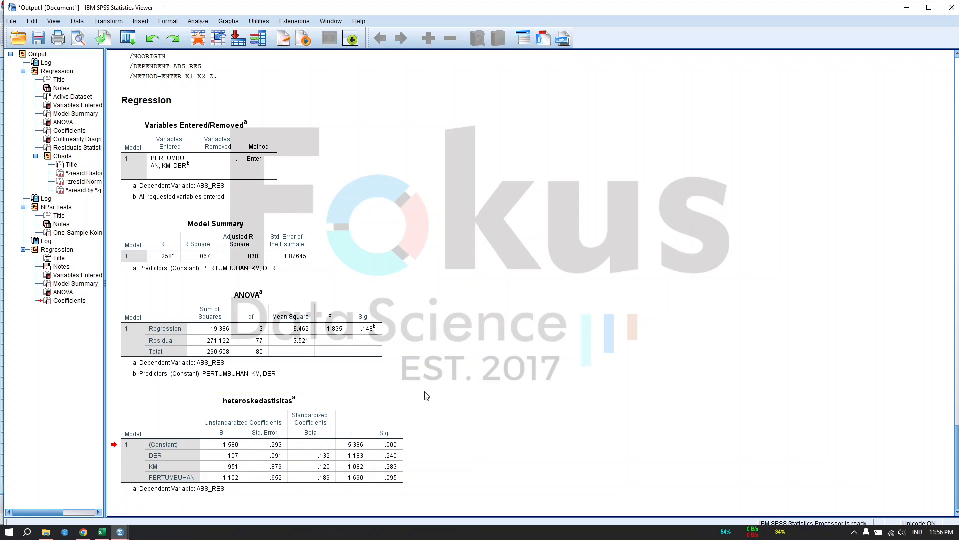
pyautogui.scroll(20, 426, 396)
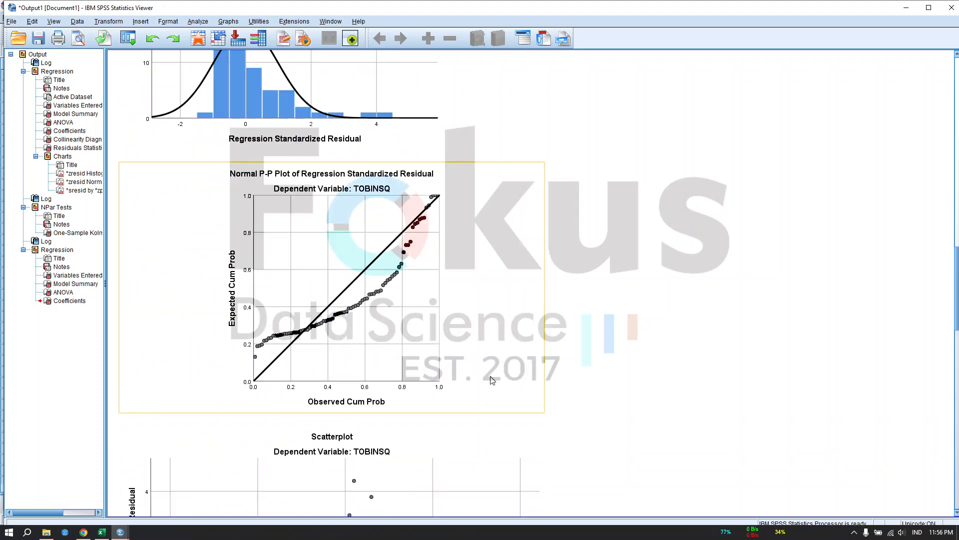
pyautogui.scroll(12, 477, 395)
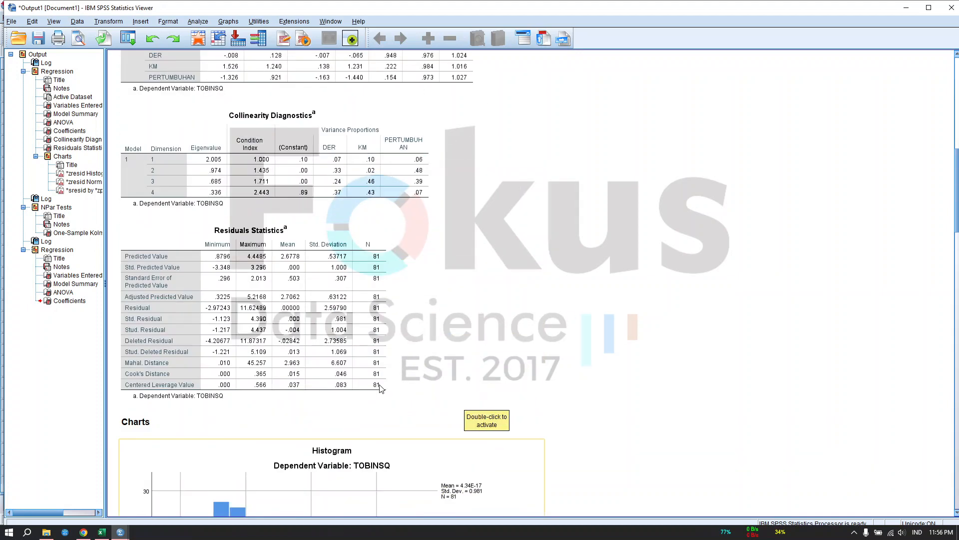
pyautogui.scroll(5, 380, 386)
pyautogui.scroll(-13, 381, 380)
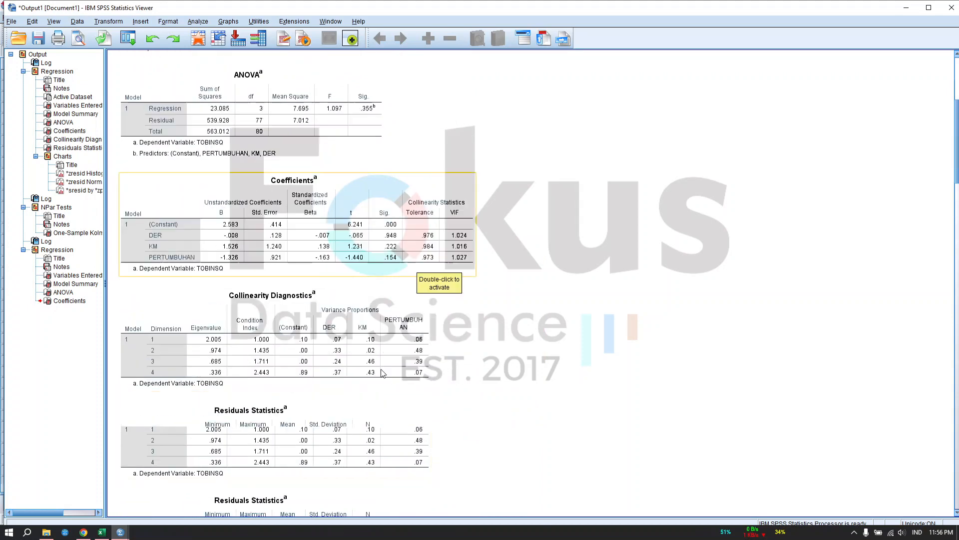
pyautogui.scroll(-18, 381, 376)
pyautogui.scroll(8, 382, 377)
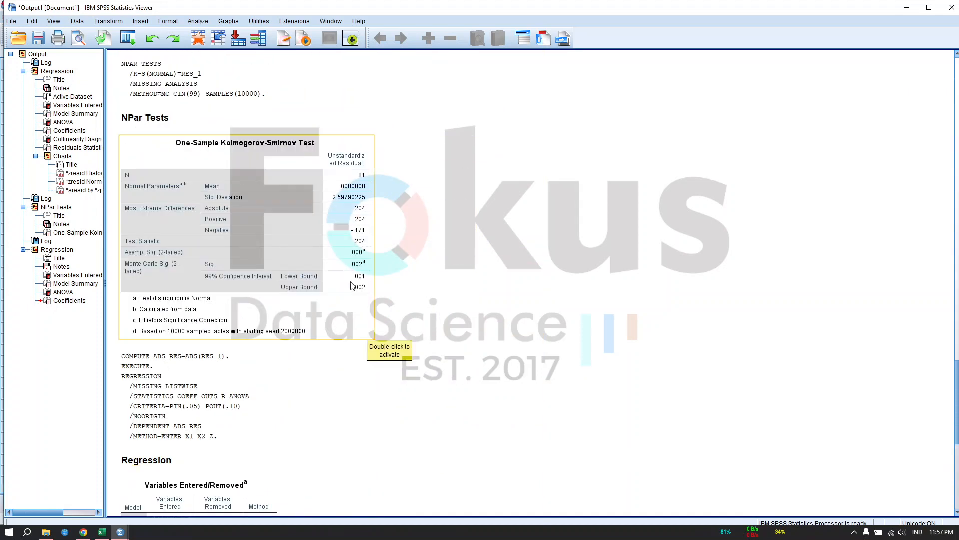
pyautogui.scroll(-7, 418, 376)
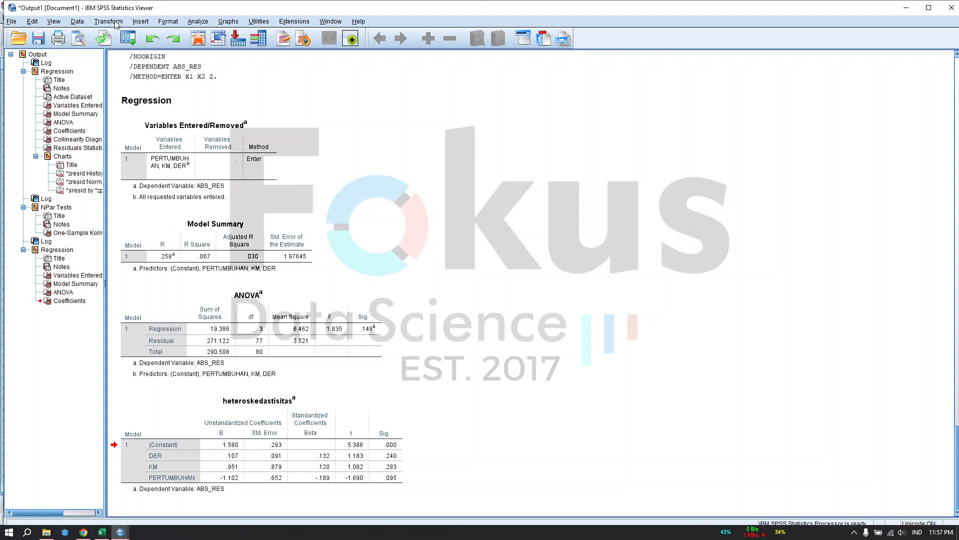
pyautogui.click(193, 22)
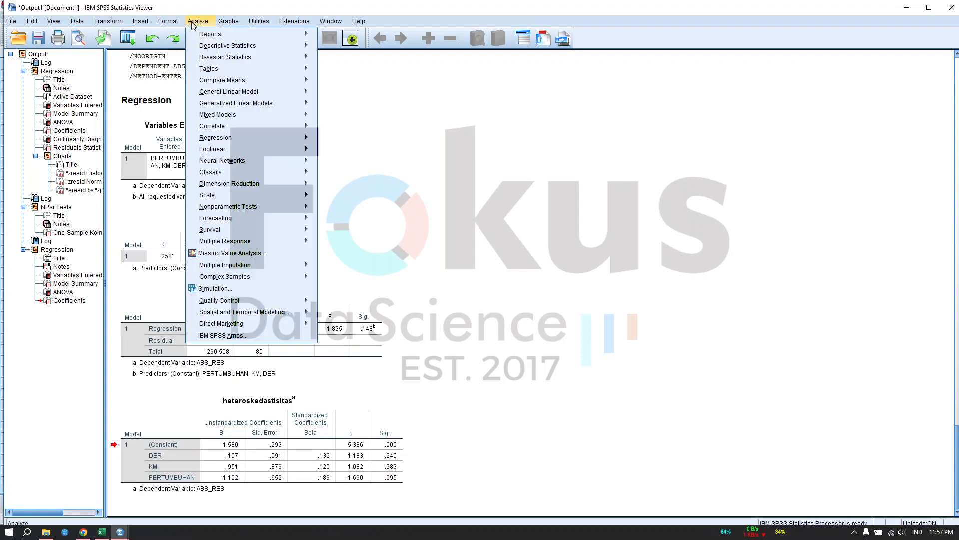
pyautogui.moveTo(246, 116)
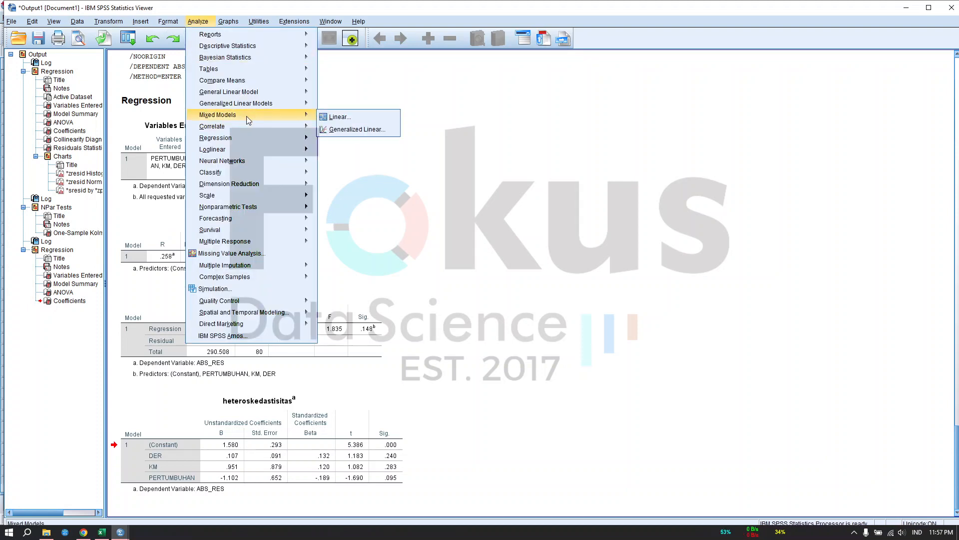
pyautogui.click(693, 182)
# Switch to the Excel workbook and copy columns A to I of the data tabulasi sheet into a new sheet.
pyautogui.click(906, 7)
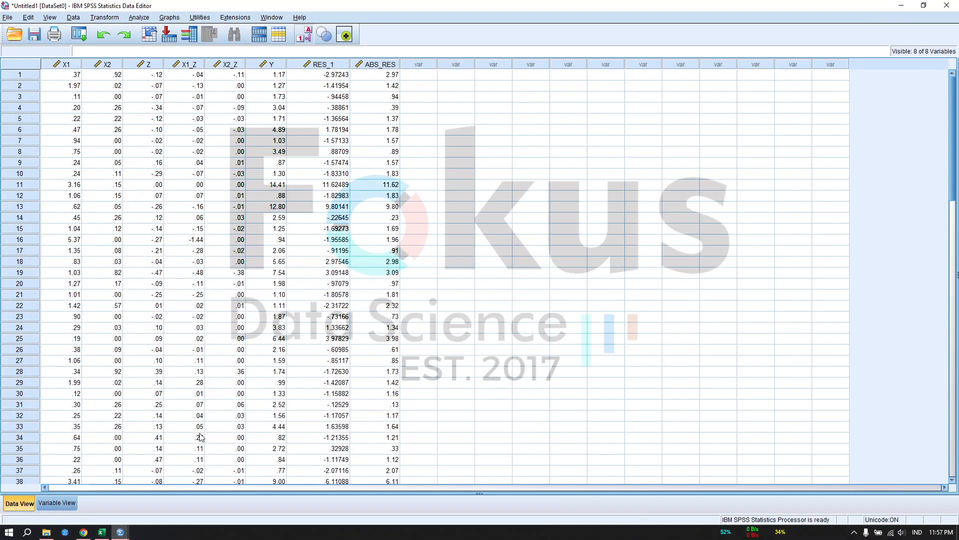
pyautogui.click(102, 531)
pyautogui.click(160, 428)
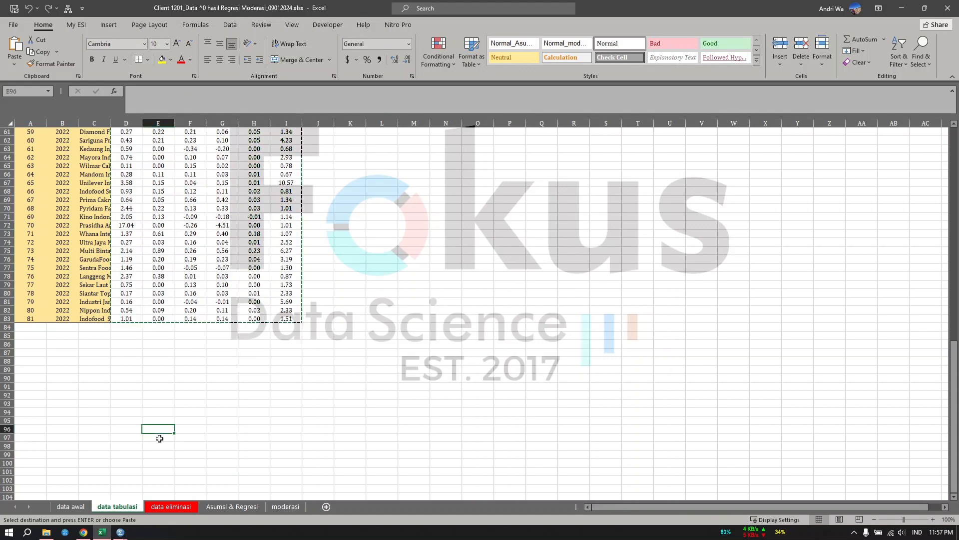
pyautogui.scroll(20, 134, 445)
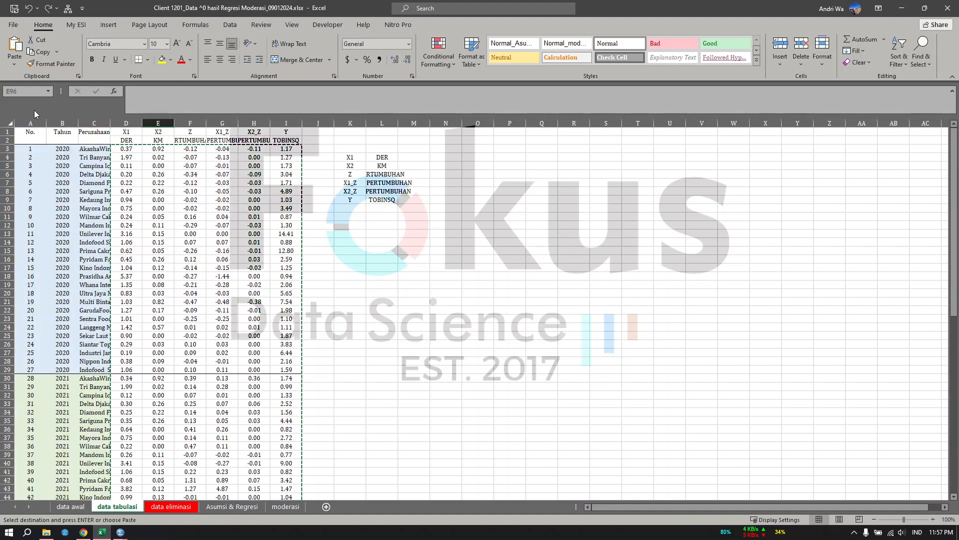
pyautogui.moveTo(30, 123); pyautogui.dragTo(296, 113)
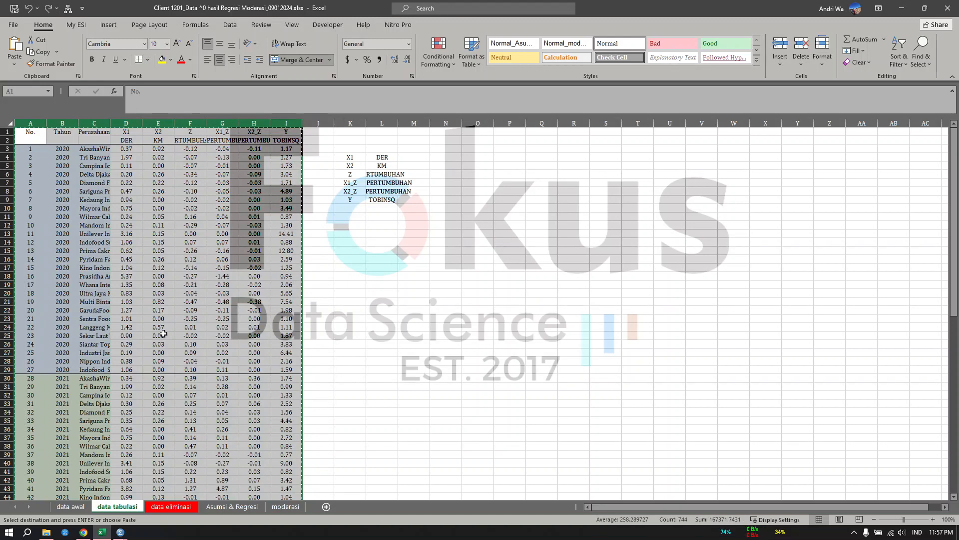
pyautogui.click(325, 506)
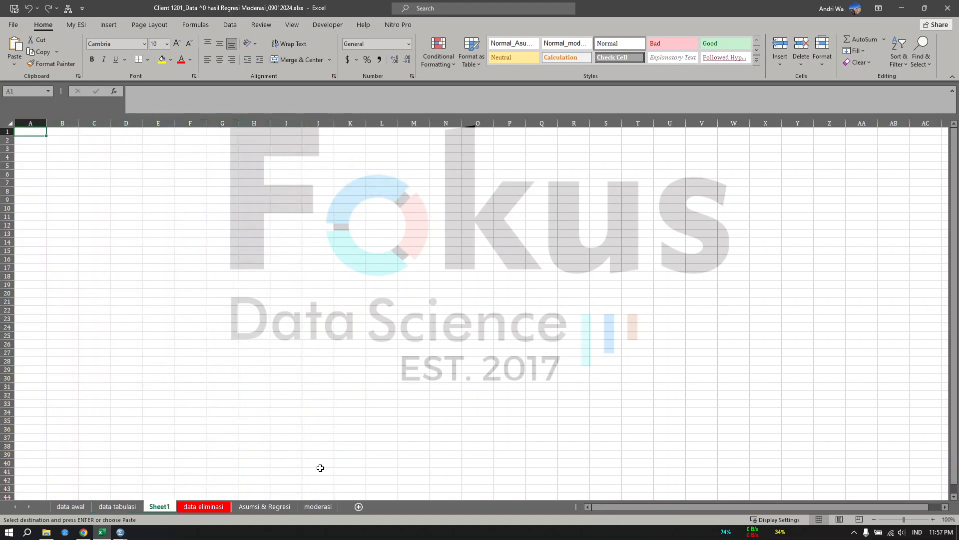
pyautogui.hotkey('ctrl', 'v')
pyautogui.scroll(-8, 100, 200)
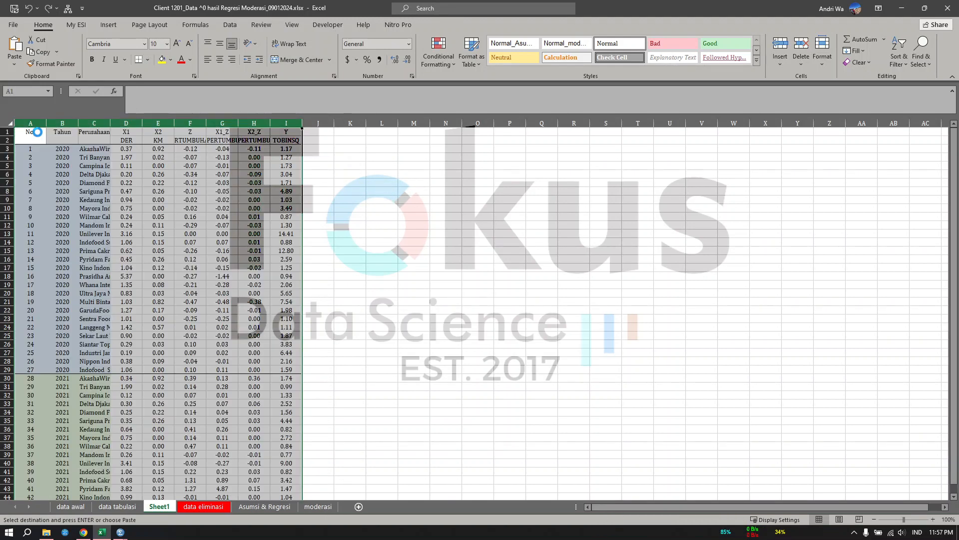
pyautogui.scroll(8, 158, 223)
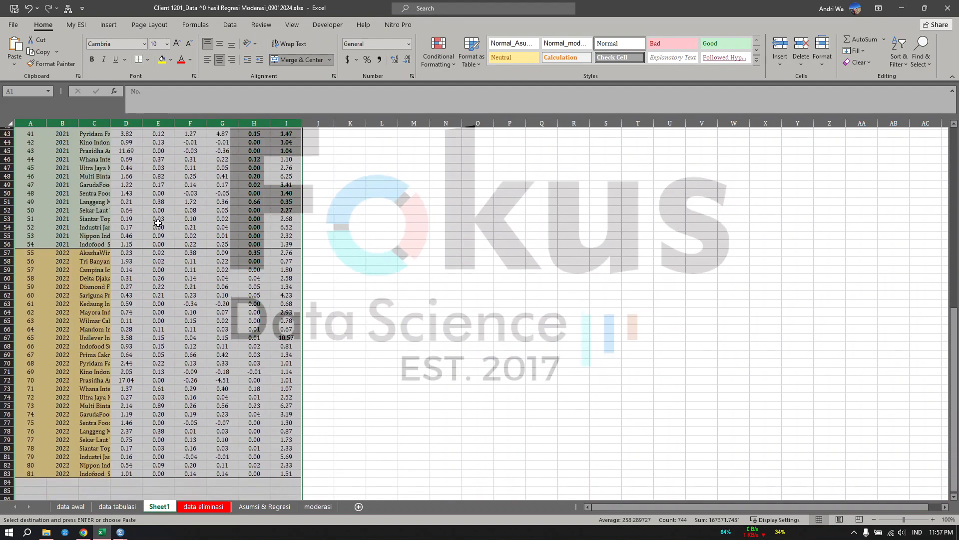
# Insert a blank row above the first data row, at row 3 of the new sheet.
pyautogui.click(318, 158)
pyautogui.click(6, 149)
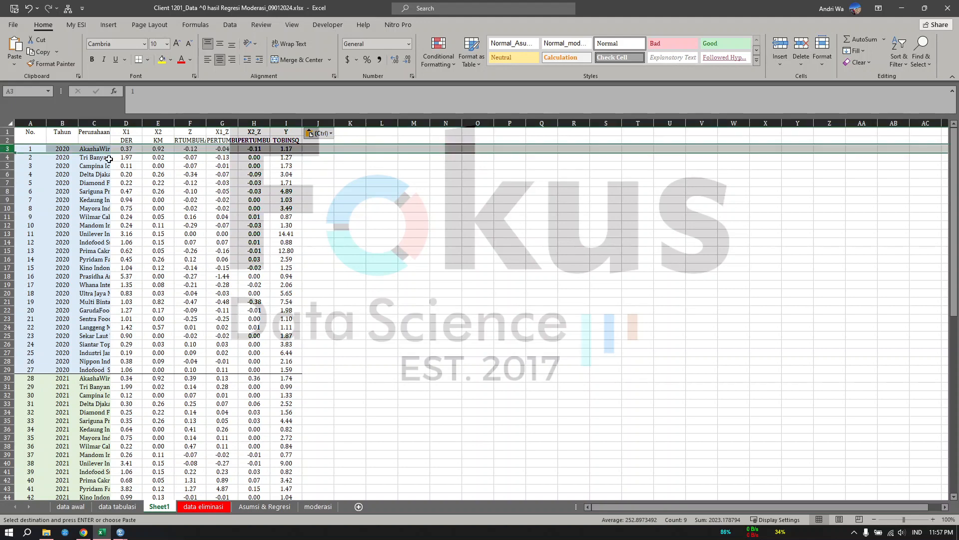
pyautogui.click(780, 46)
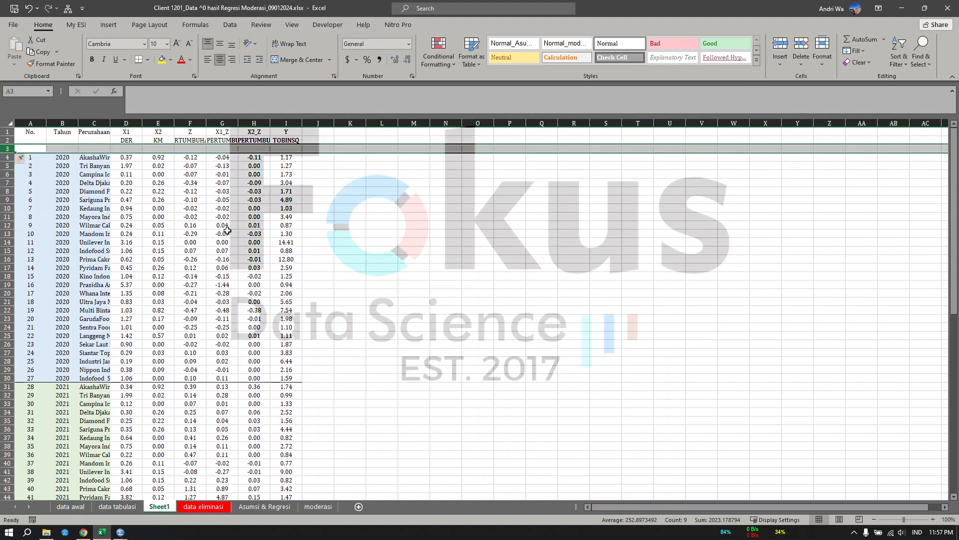
# Remove all cell borders from the entire new sheet.
pyautogui.click(227, 231)
pyautogui.hotkey('ctrl', 'a')
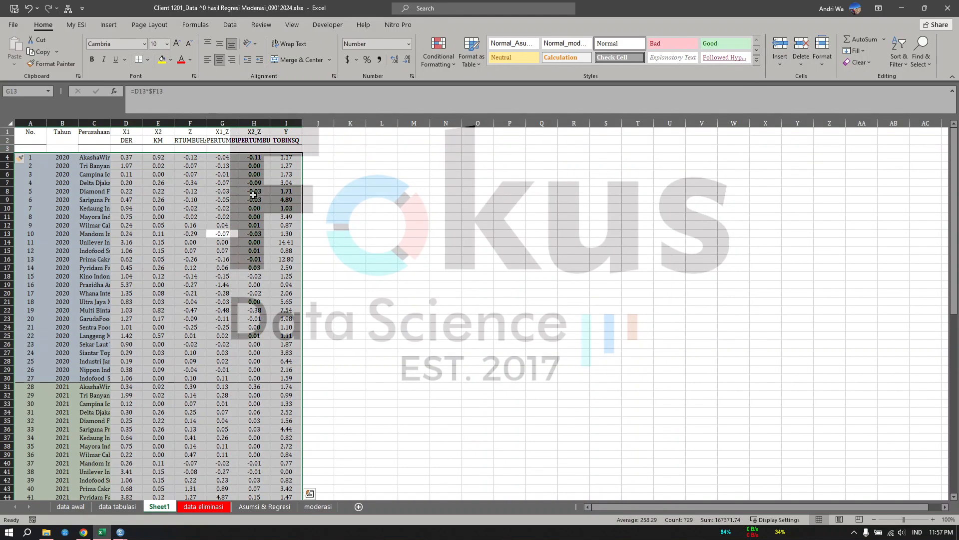
pyautogui.click(9, 123)
pyautogui.click(147, 59)
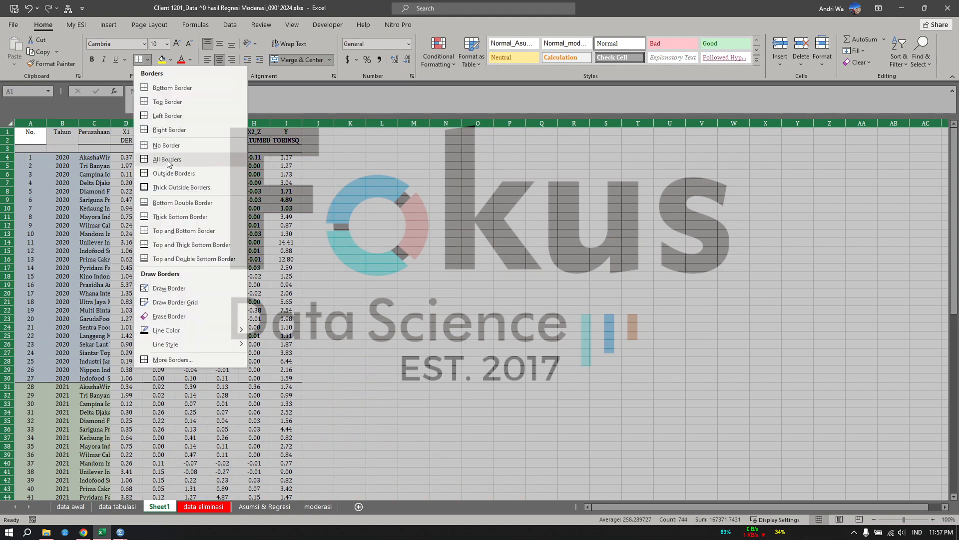
pyautogui.click(204, 152)
pyautogui.click(349, 183)
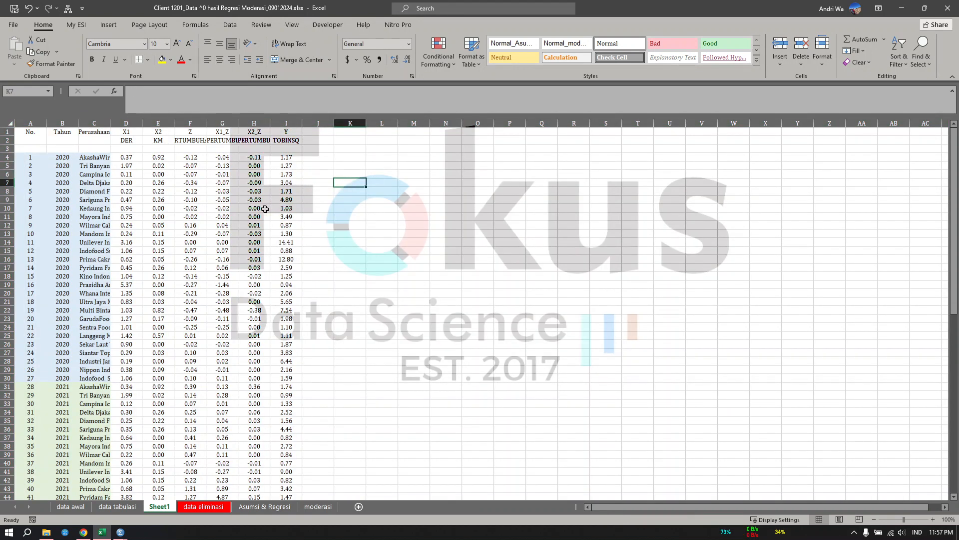
# Switch back to SPSS and view the dataset and the heteroskedastisitas output table, returning to the Data Editor.
pyautogui.click(120, 534)
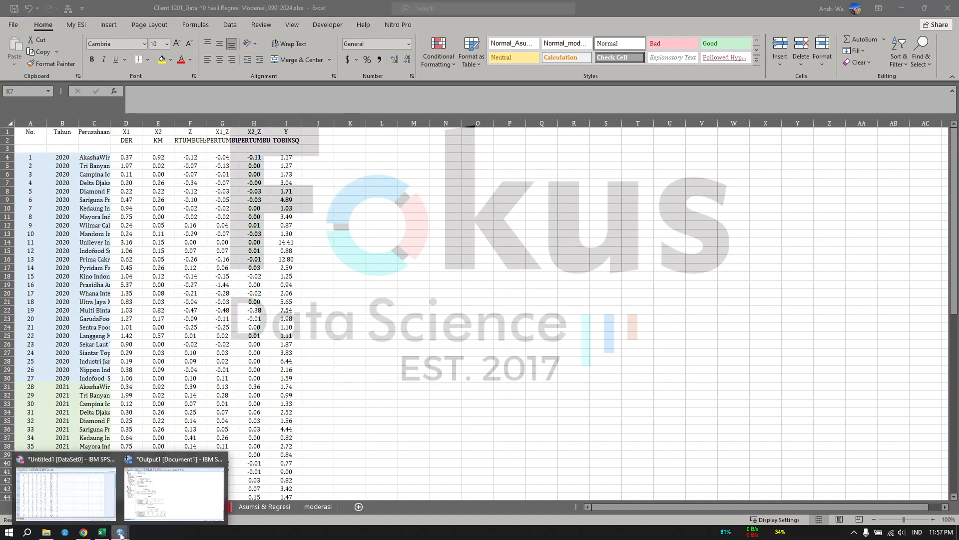
pyautogui.click(102, 480)
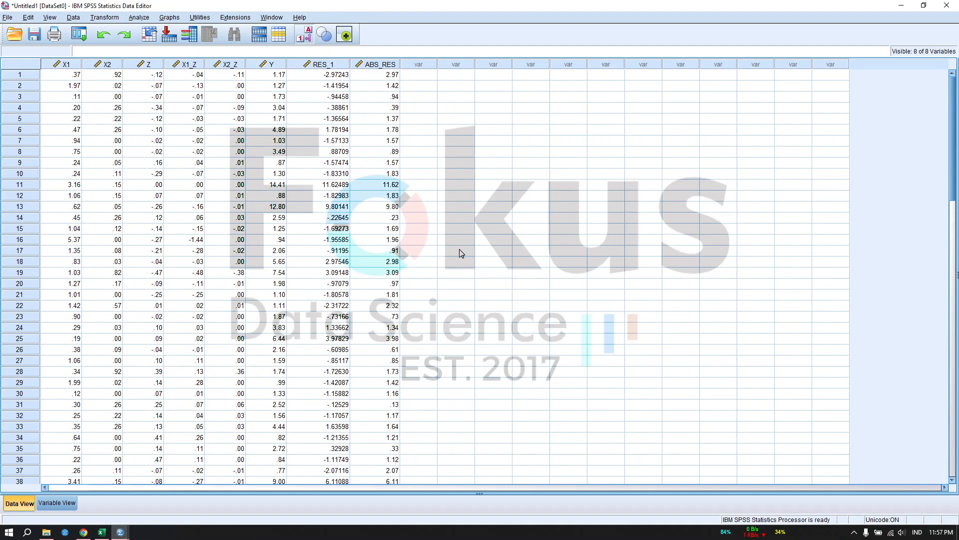
pyautogui.click(435, 230)
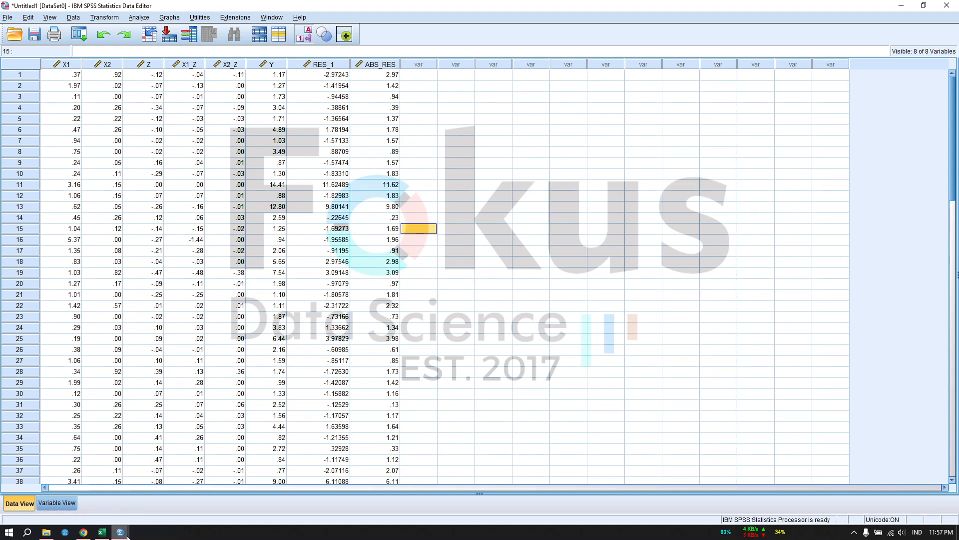
pyautogui.moveTo(128, 534)
pyautogui.click(180, 487)
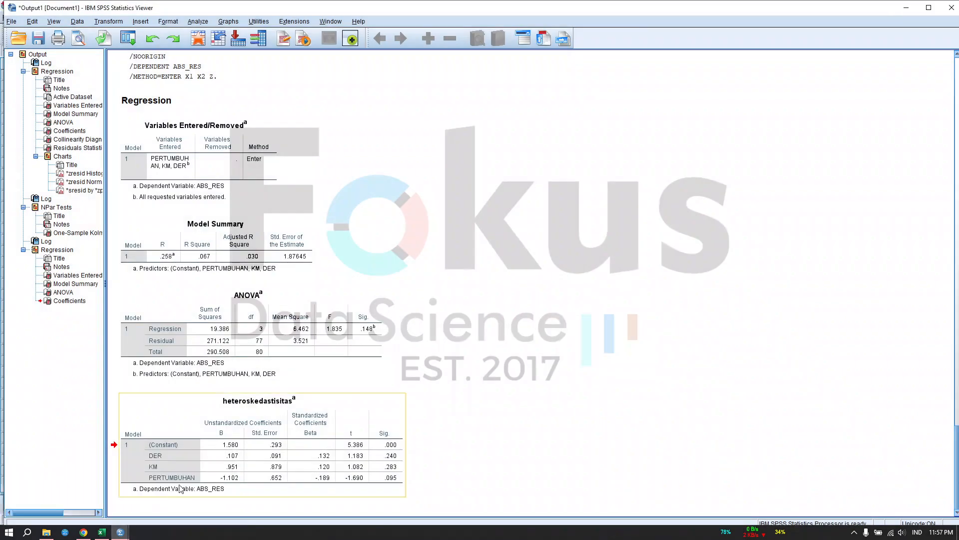
pyautogui.click(902, 5)
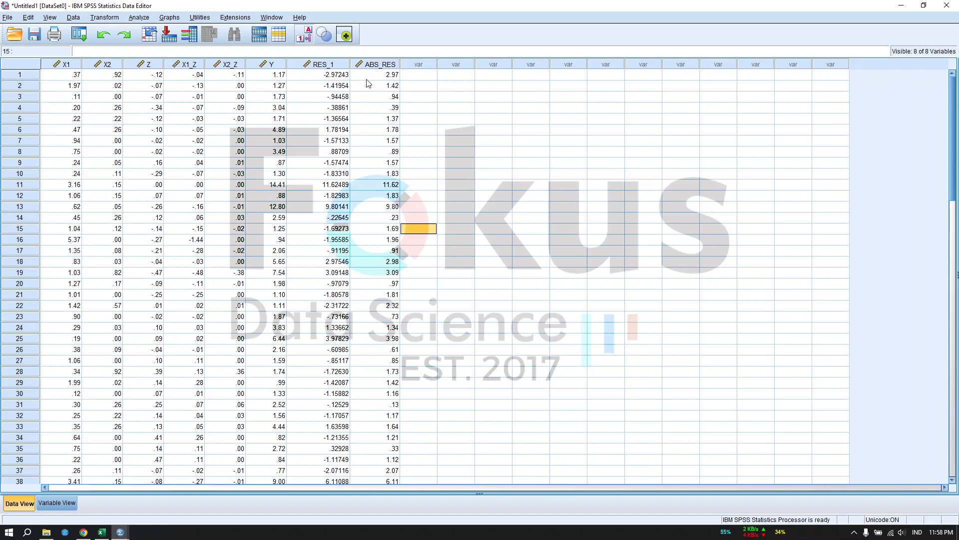
# Copy the RES_1 values from the SPSS dataset into Excel's Sheet1 starting at cell J4, and widen column J slightly.
pyautogui.click(326, 65)
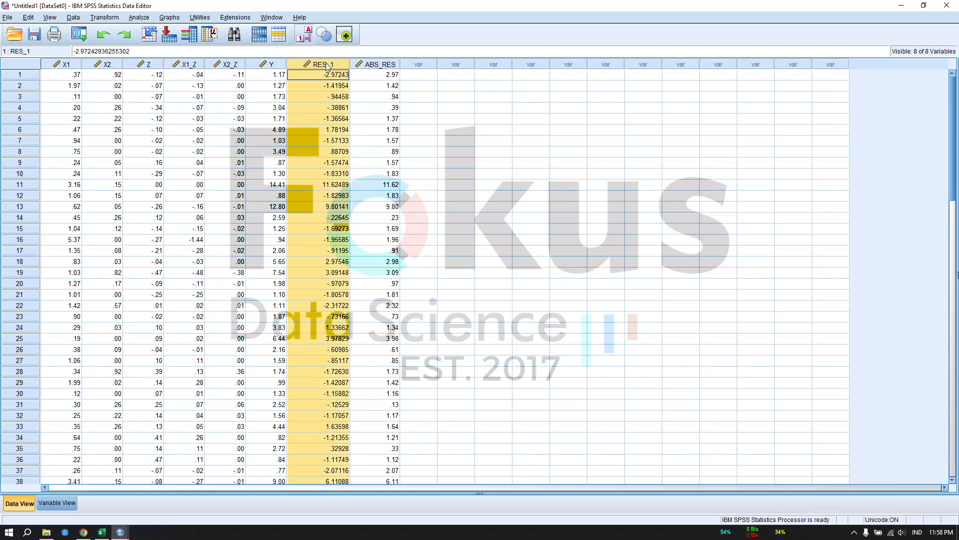
pyautogui.rightClick(336, 82)
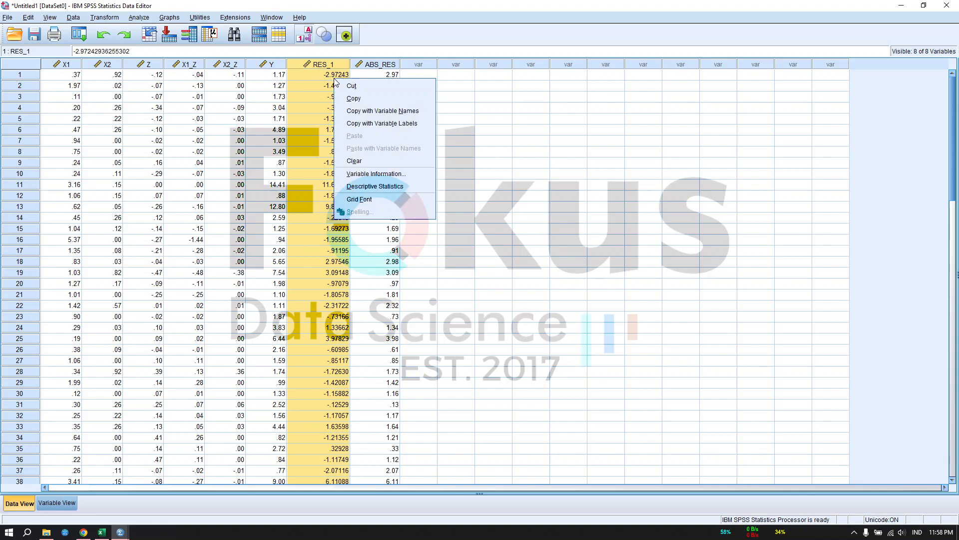
pyautogui.click(350, 97)
pyautogui.click(895, 9)
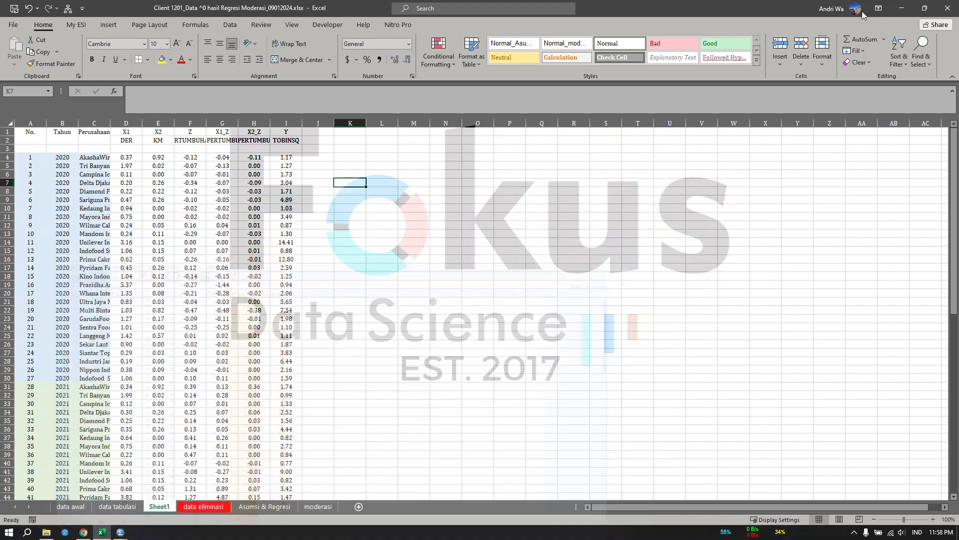
pyautogui.click(312, 158)
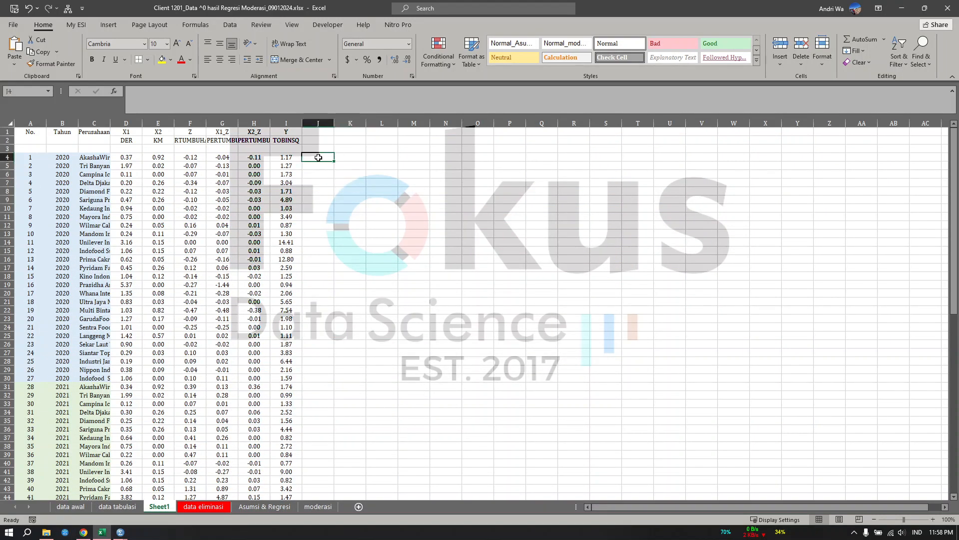
pyautogui.rightClick(319, 157)
pyautogui.click(348, 206)
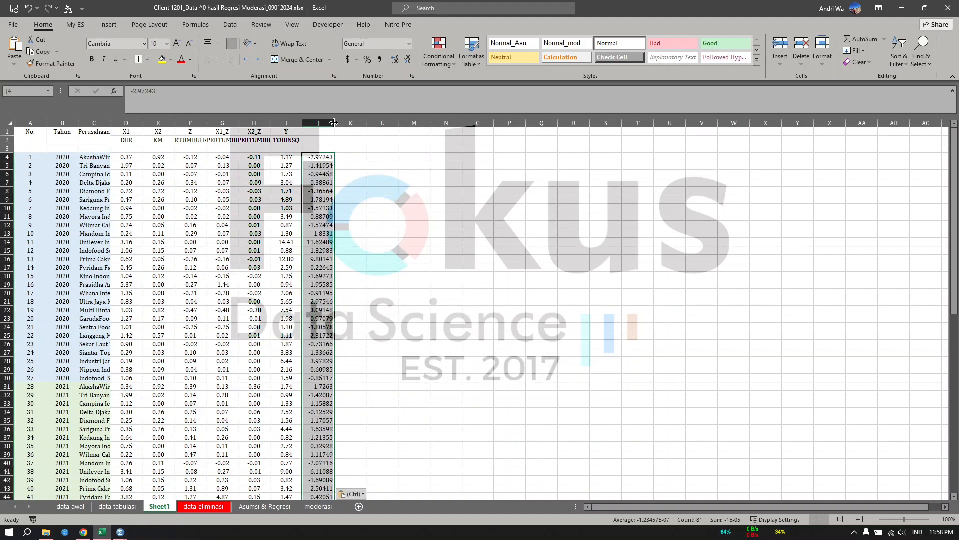
pyautogui.moveTo(334, 123); pyautogui.dragTo(341, 123)
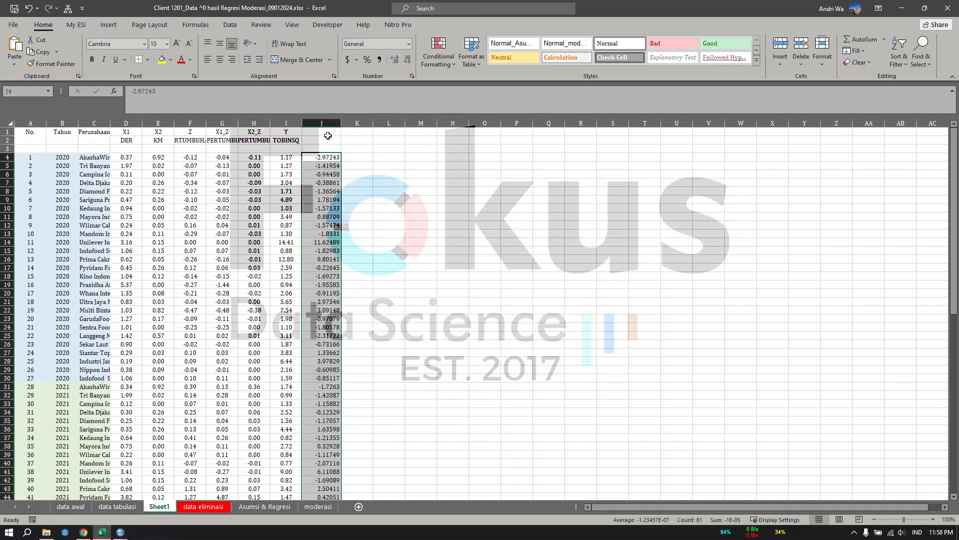
# Examine the pasted residuals in column J down the data rows, comparing them with the RES_1 column in SPSS.
pyautogui.scroll(-16, 378, 316)
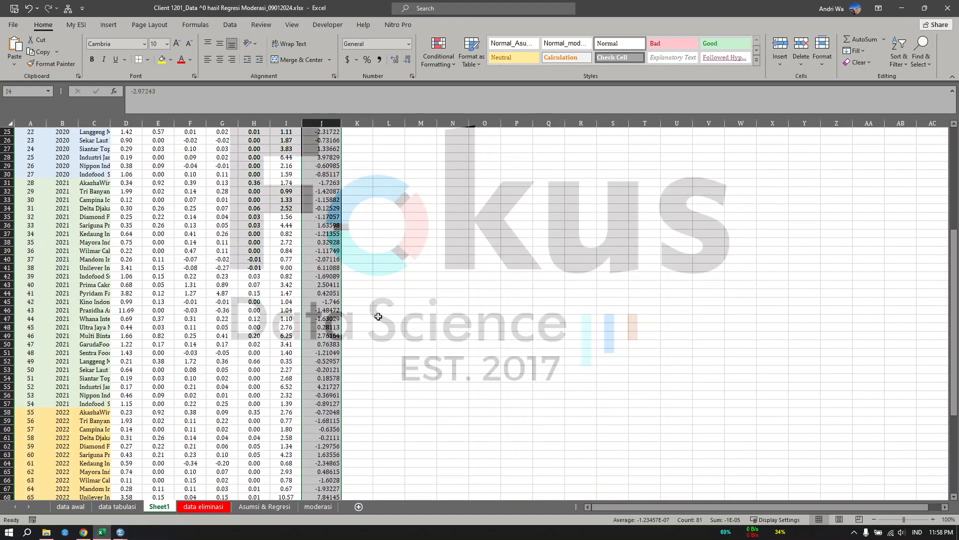
pyautogui.scroll(16, 378, 315)
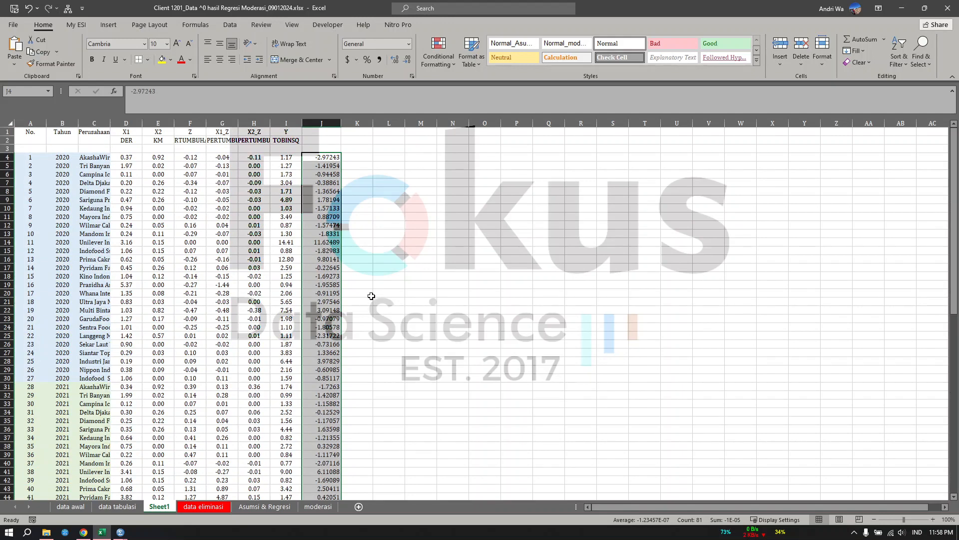
pyautogui.scroll(-10, 342, 386)
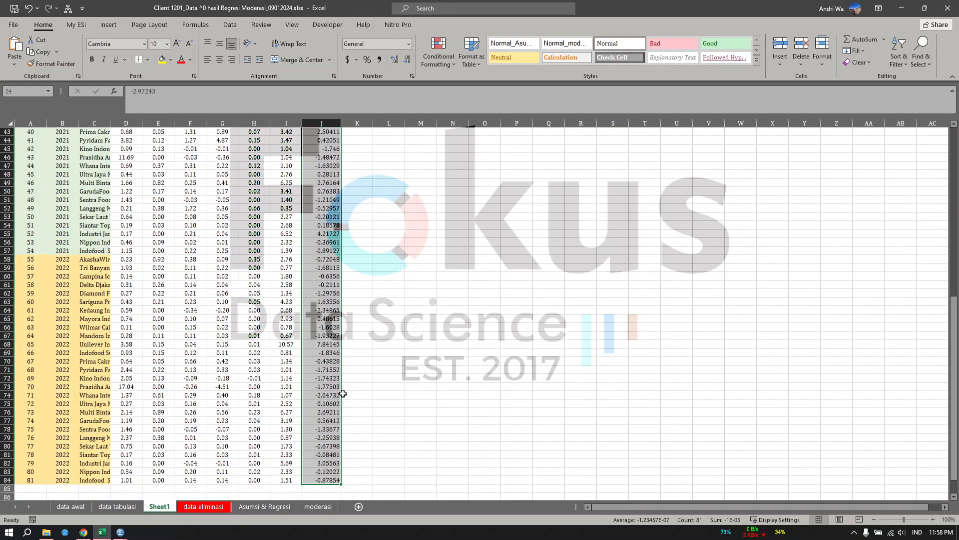
pyautogui.scroll(10, 343, 386)
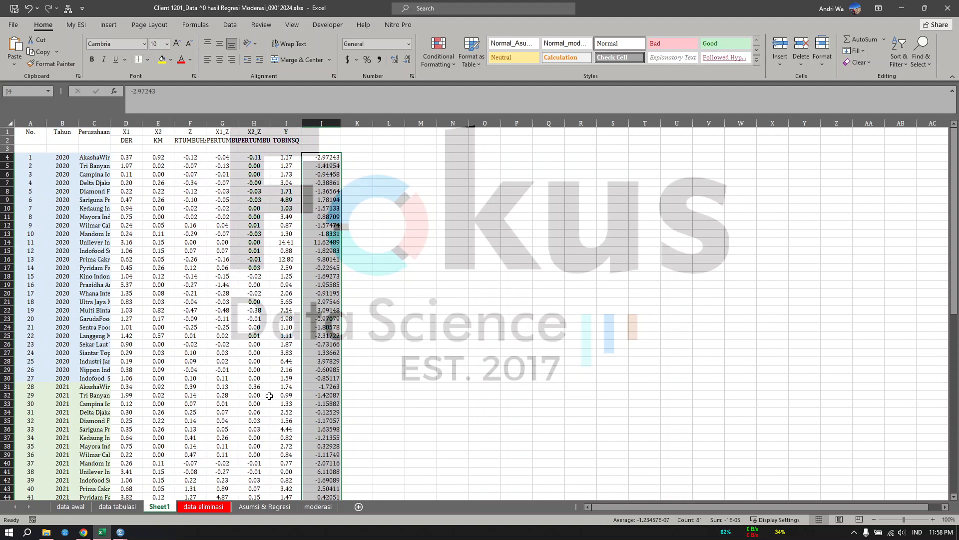
pyautogui.click(120, 532)
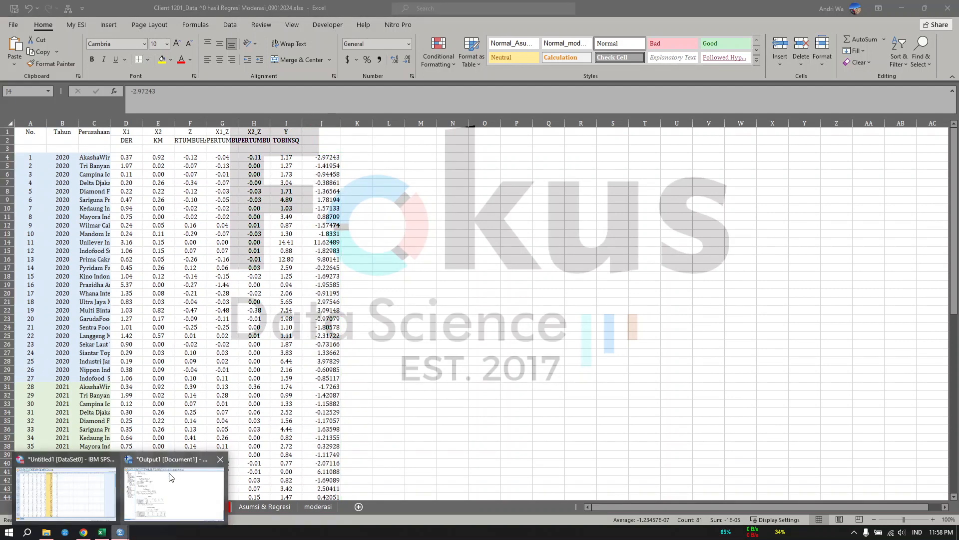
pyautogui.click(92, 500)
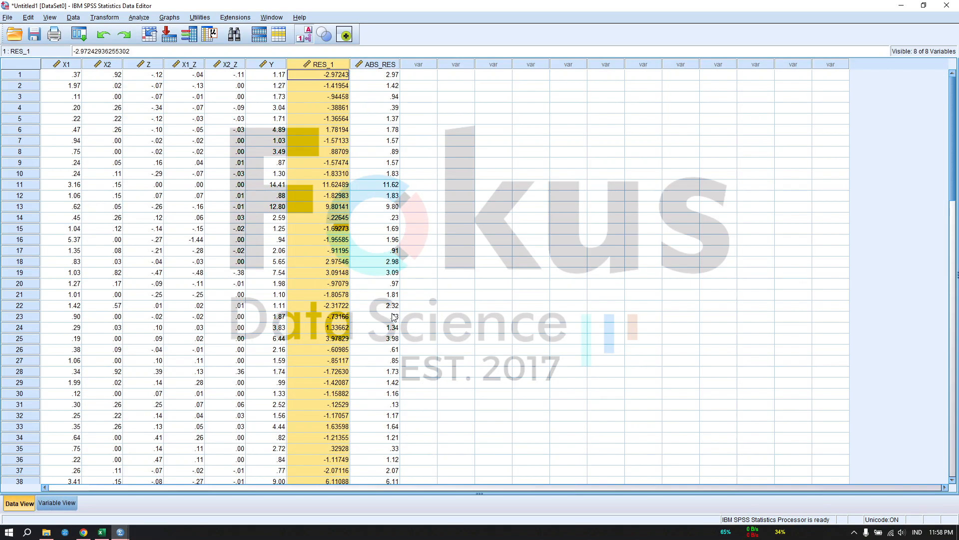
pyautogui.click(901, 6)
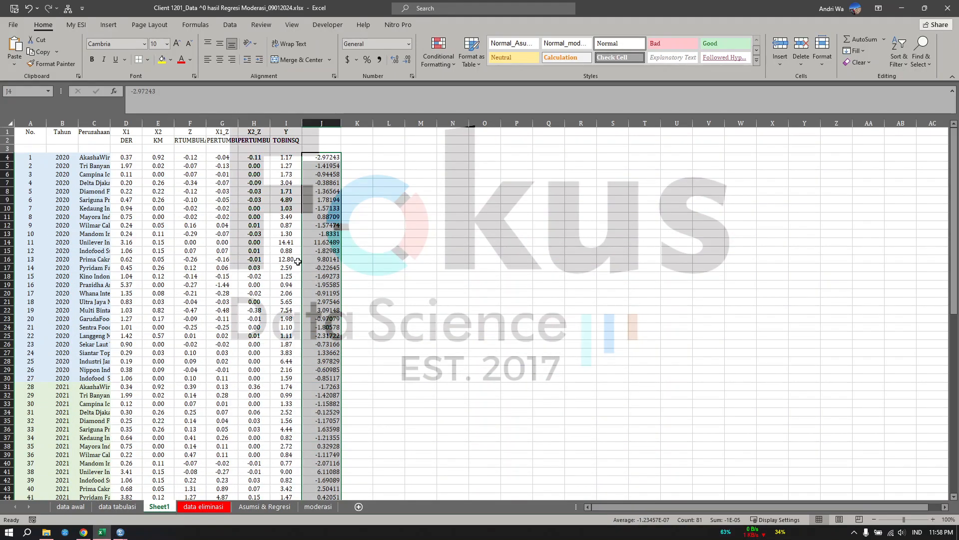
pyautogui.scroll(-3, 305, 289)
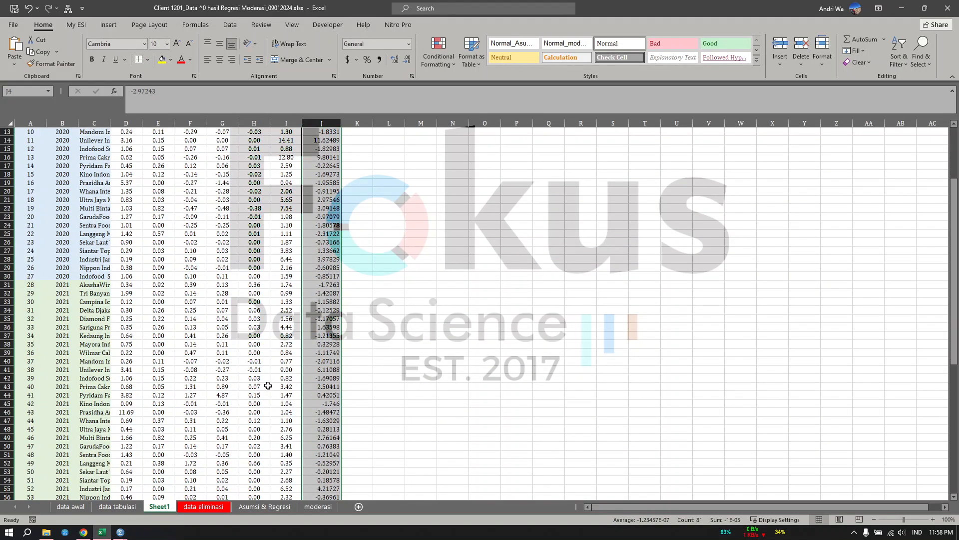
pyautogui.scroll(3, 280, 327)
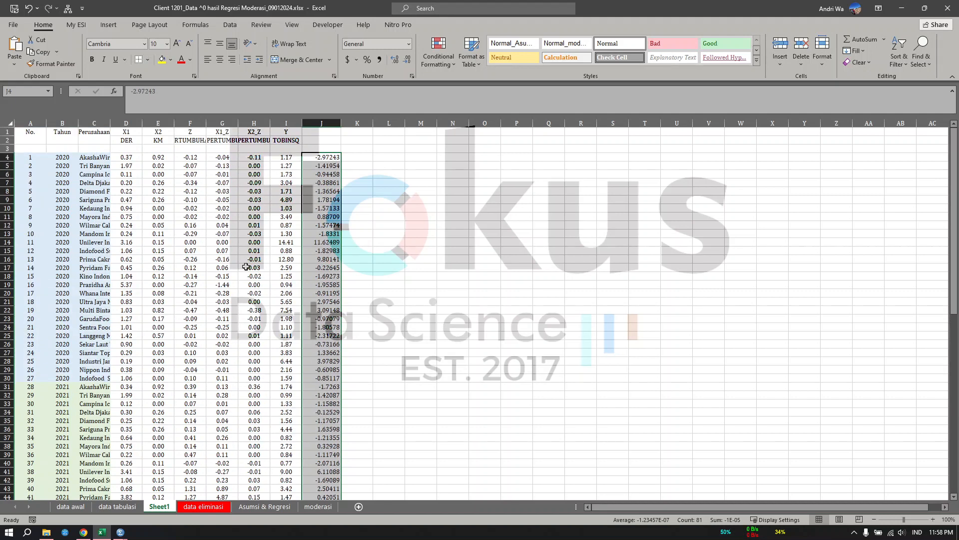
pyautogui.scroll(-2, 246, 267)
pyautogui.click(120, 532)
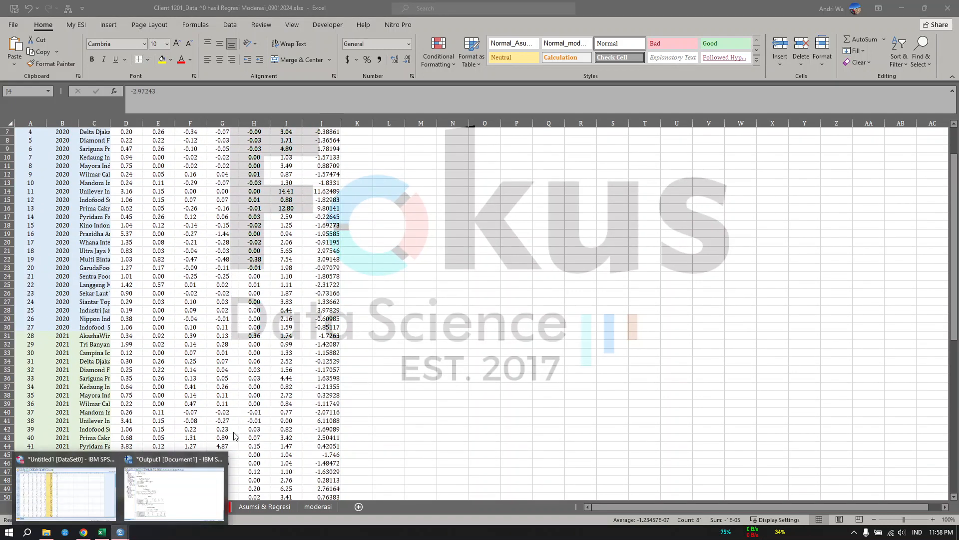
pyautogui.click(382, 324)
pyautogui.scroll(2, 385, 322)
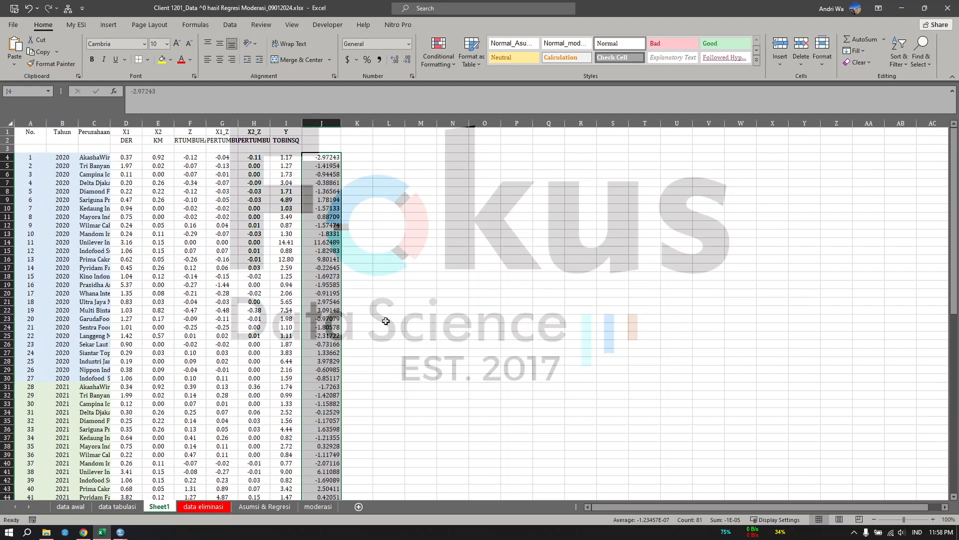
pyautogui.click(120, 149)
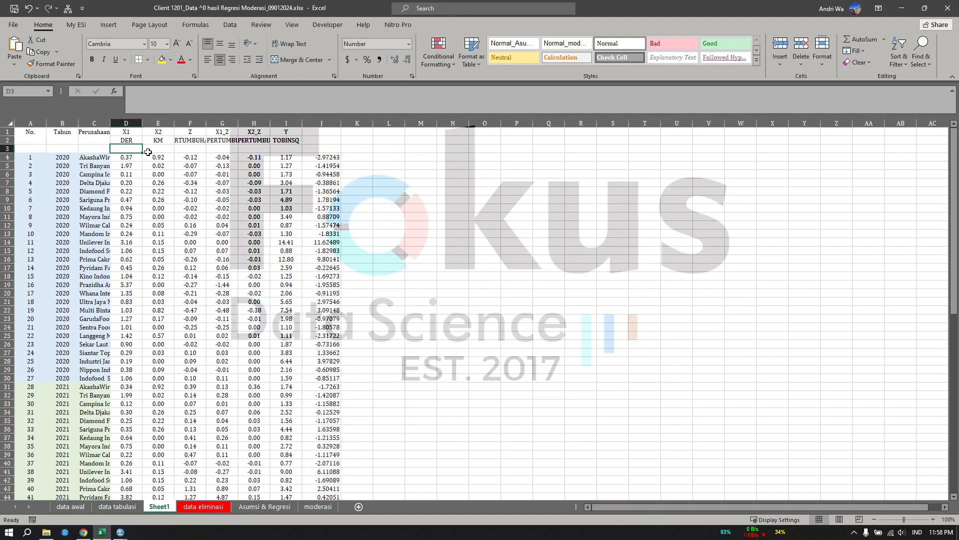
pyautogui.click(321, 123)
pyautogui.scroll(-6, 330, 219)
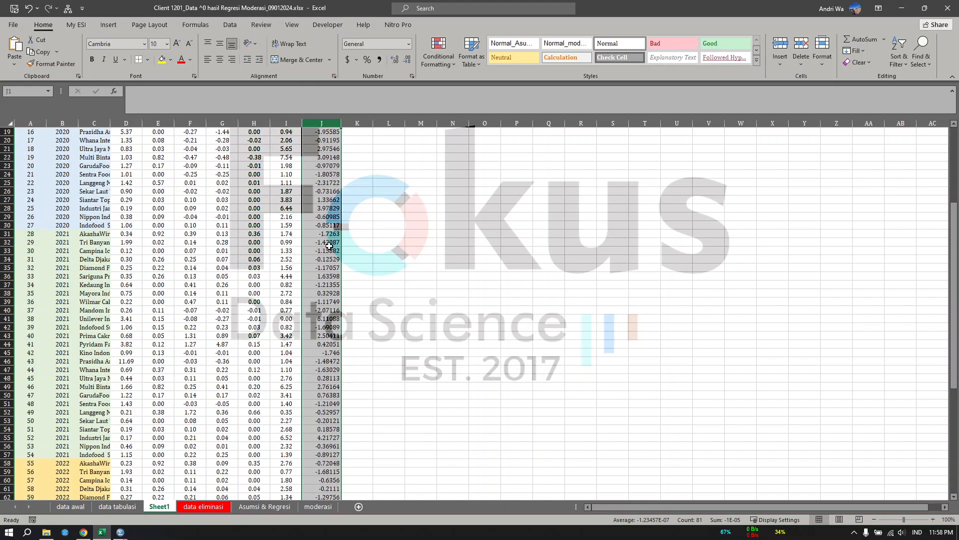
pyautogui.scroll(6, 329, 249)
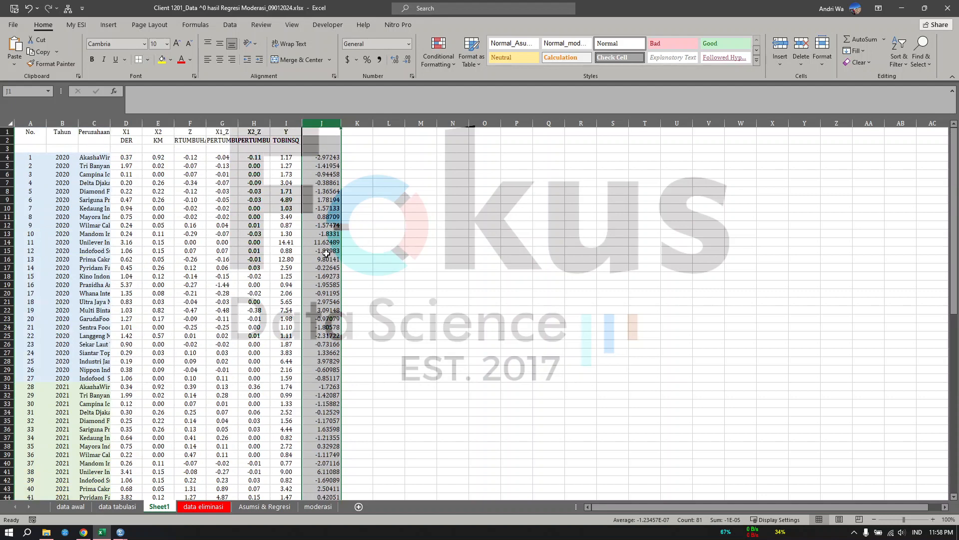
pyautogui.click(319, 156)
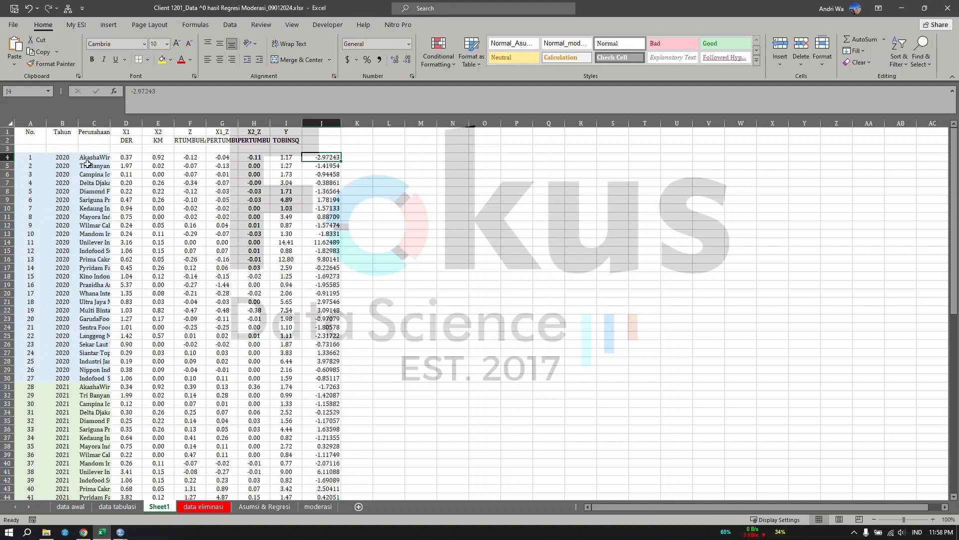
pyautogui.click(322, 150)
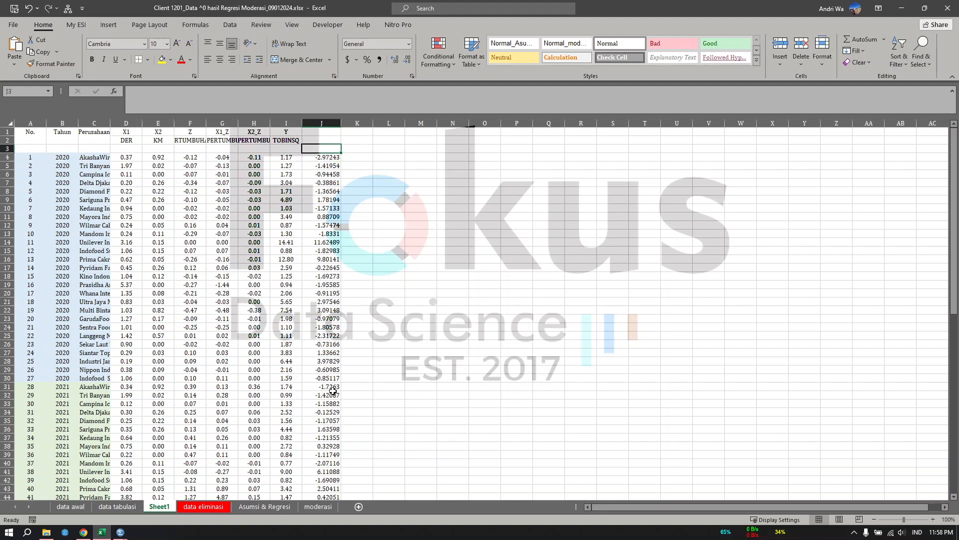
# Switch to the SPSS Data Editor and delete the ABS_RES variable from the dataset.
pyautogui.click(119, 532)
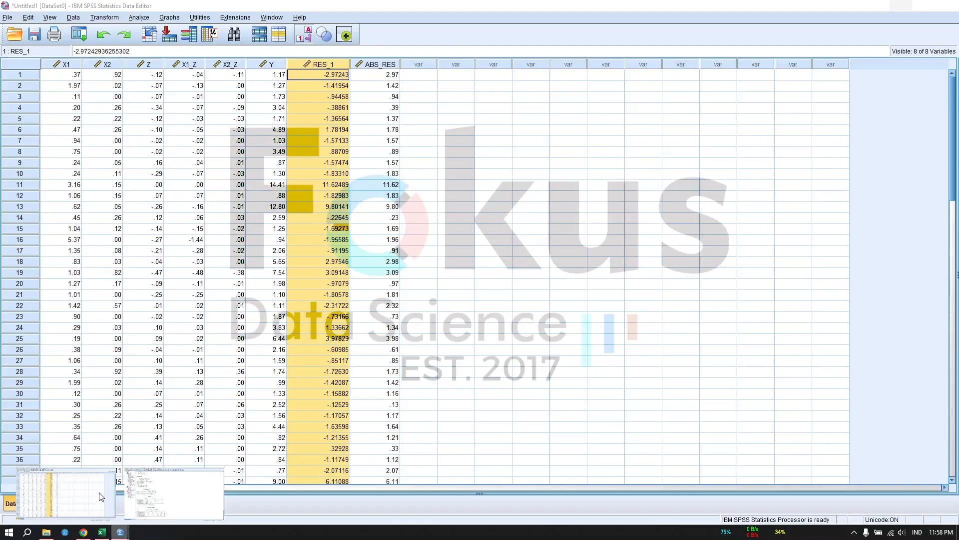
pyautogui.click(101, 496)
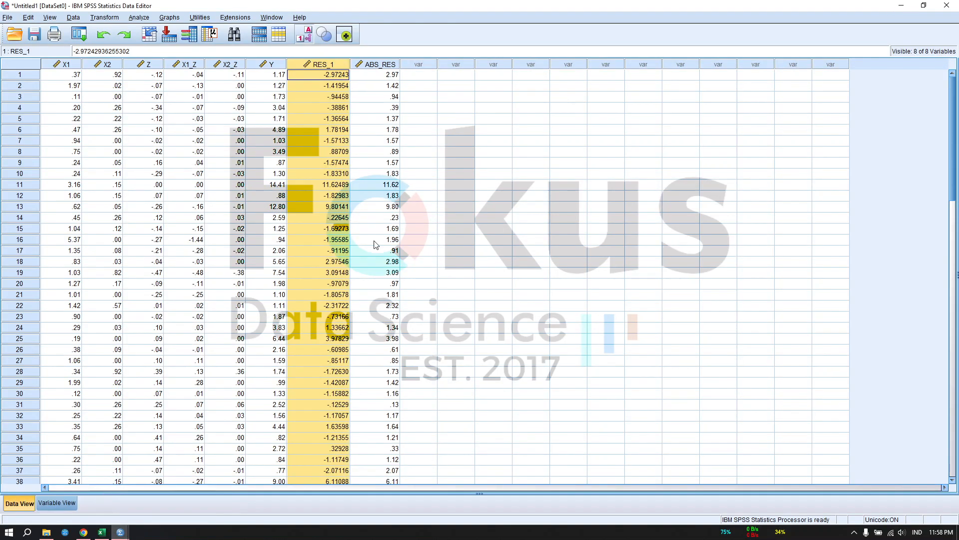
pyautogui.click(373, 66)
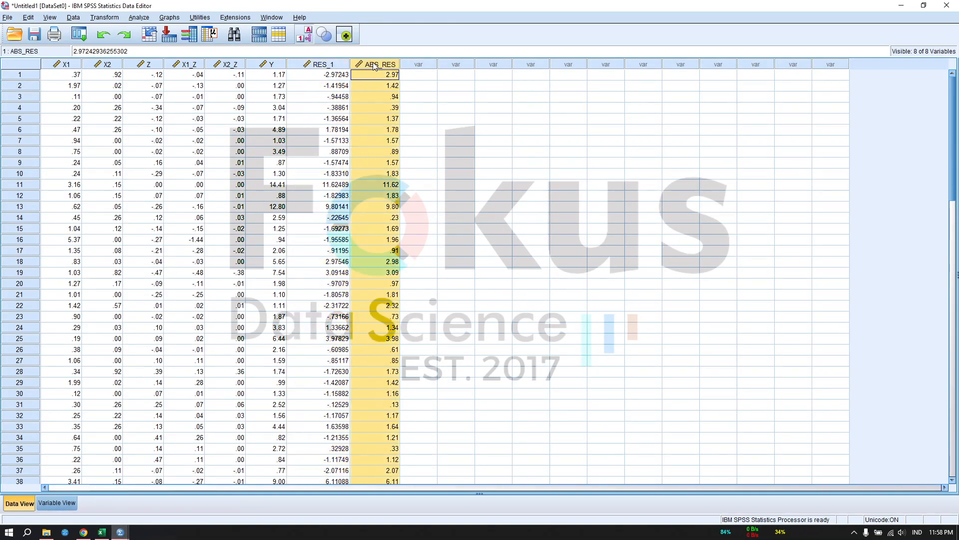
pyautogui.rightClick(373, 66)
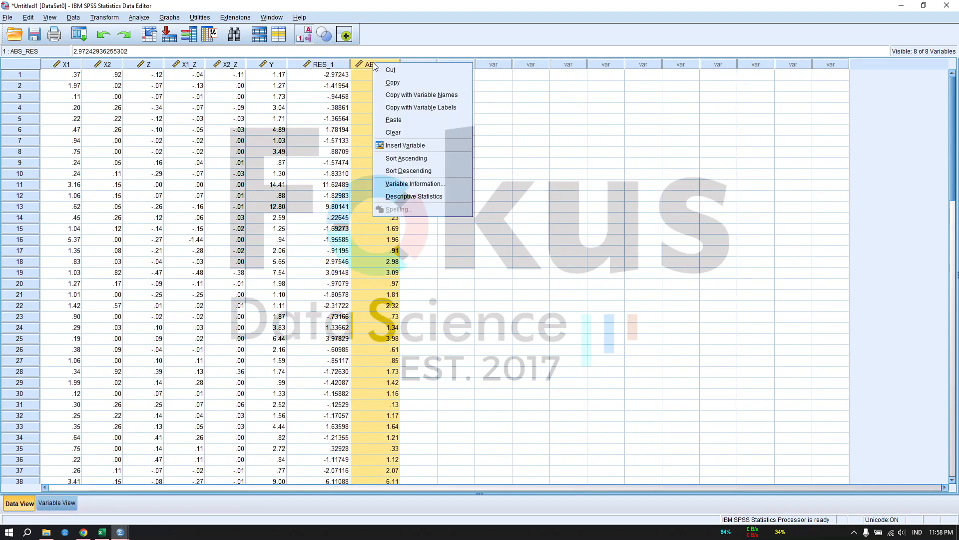
pyautogui.click(405, 132)
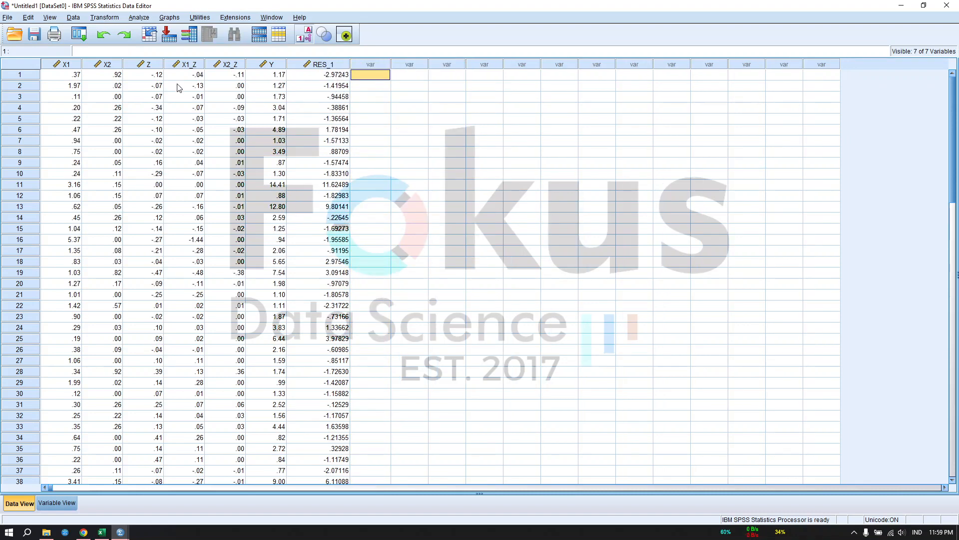
# Set up an Explore analysis with Unstandardized Residual [RES_1] as the dependent variable.
pyautogui.click(138, 17)
pyautogui.moveTo(149, 43)
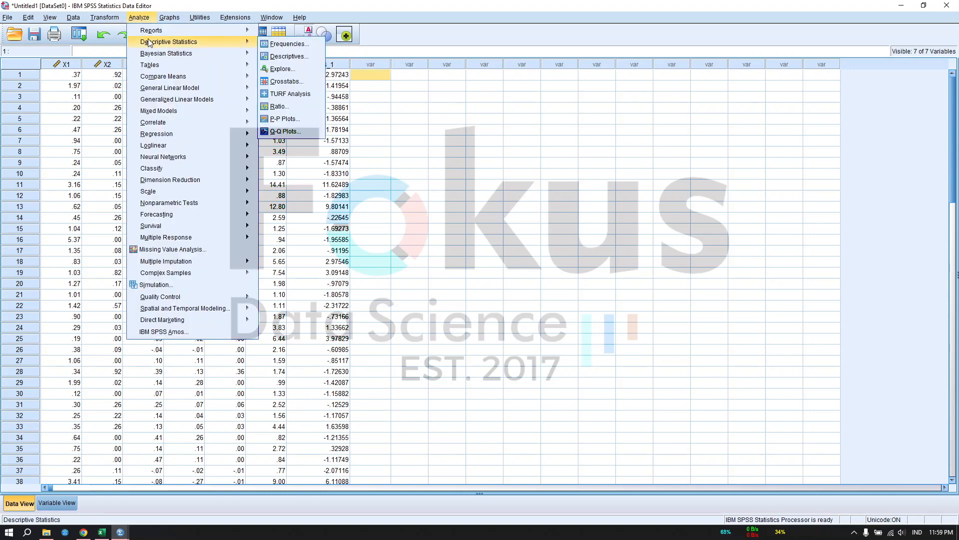
pyautogui.click(289, 70)
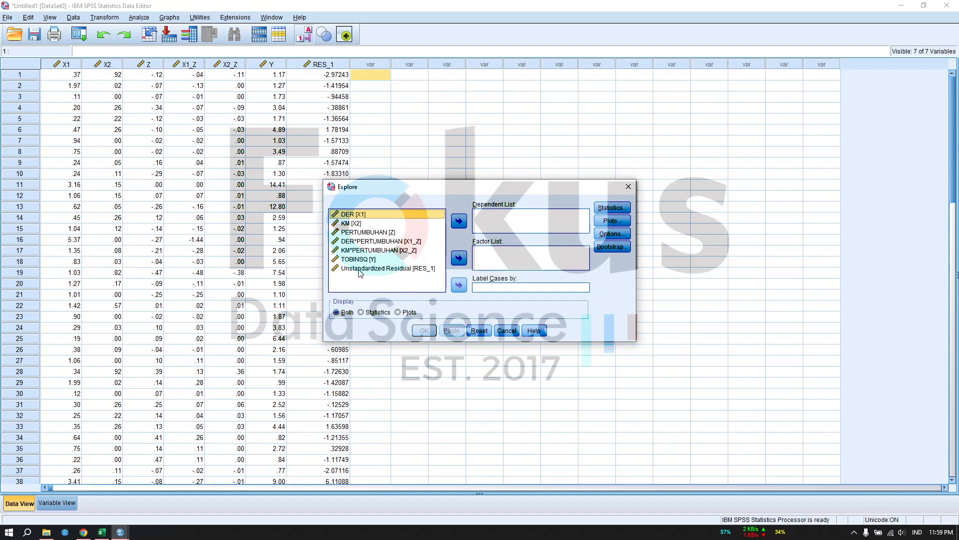
pyautogui.click(414, 269)
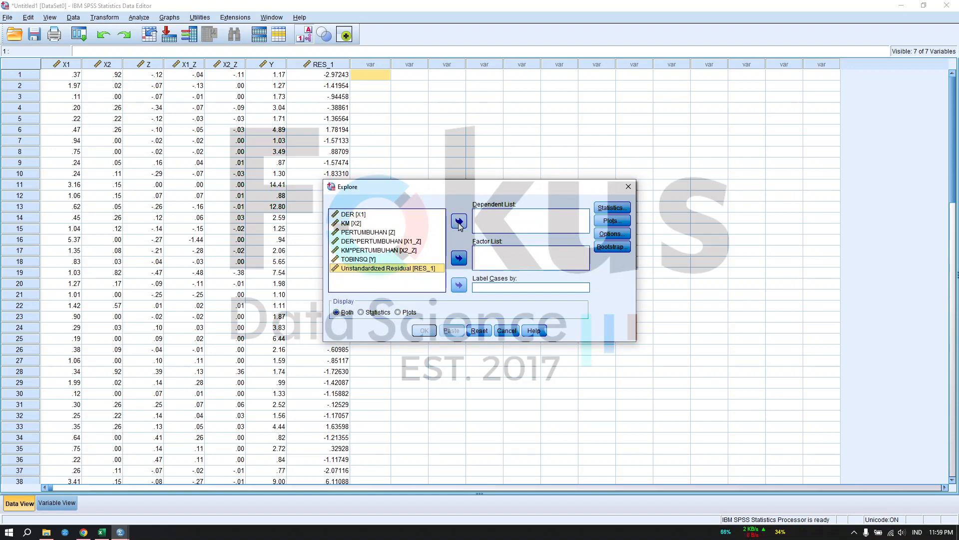
pyautogui.click(458, 221)
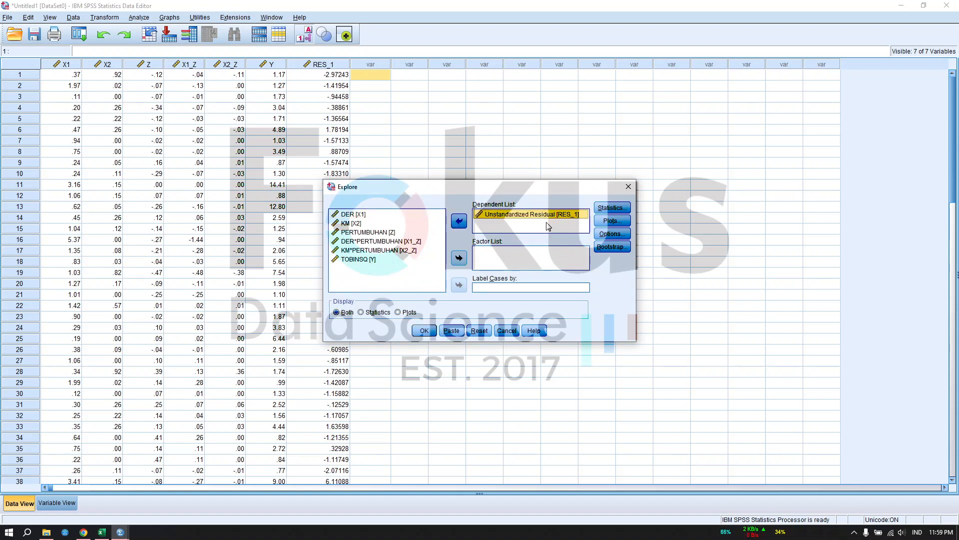
# Include outliers in the Explore statistics and normality plots with tests in the plots, and run the analysis.
pyautogui.click(609, 208)
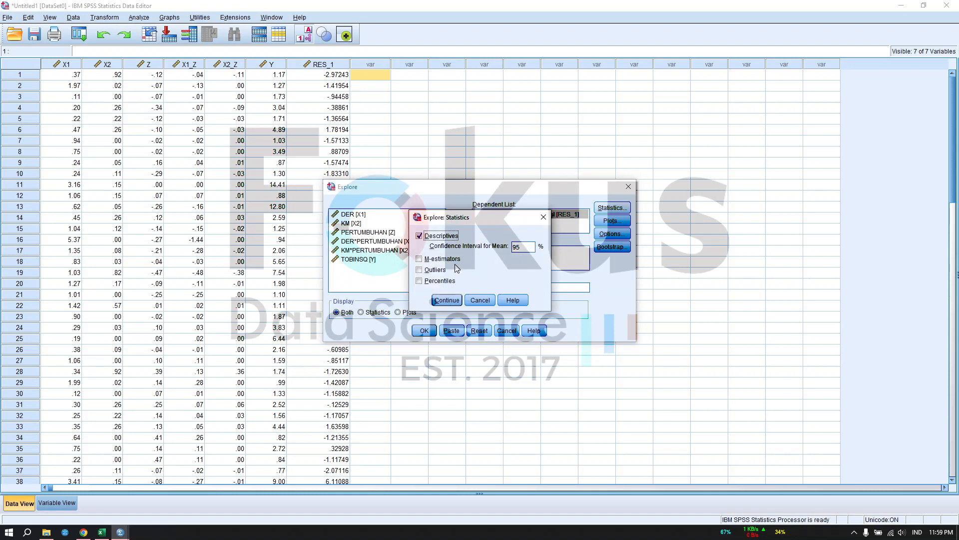
pyautogui.click(449, 301)
pyautogui.click(619, 220)
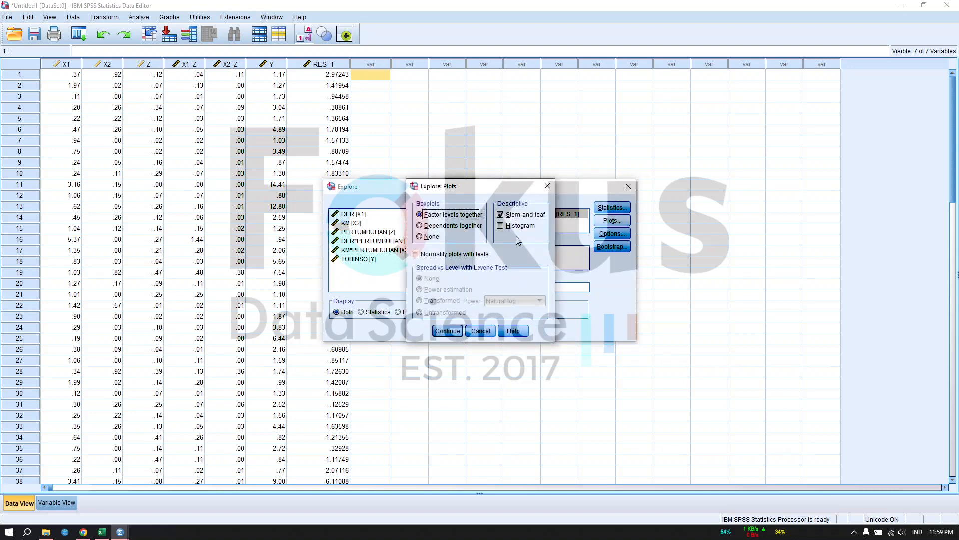
pyautogui.click(440, 255)
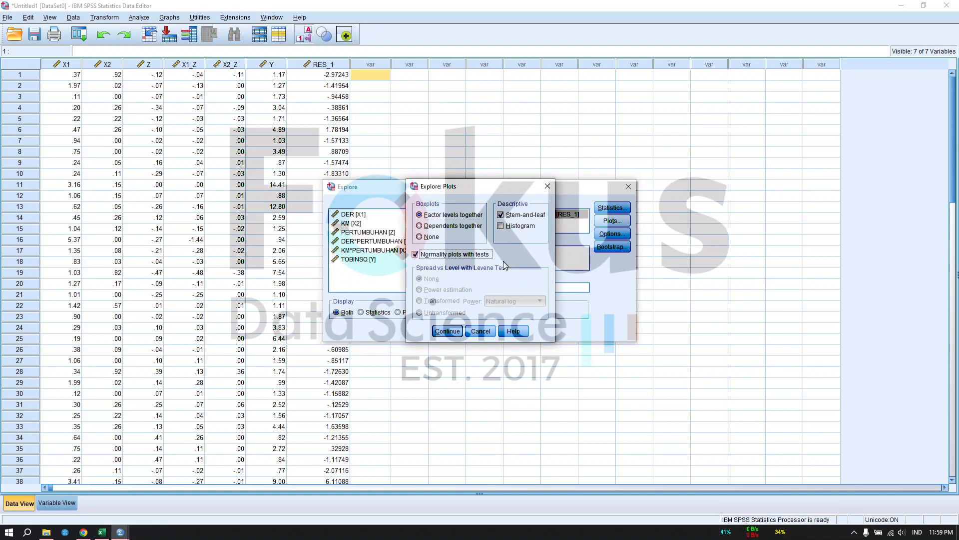
pyautogui.click(452, 330)
pyautogui.click(426, 331)
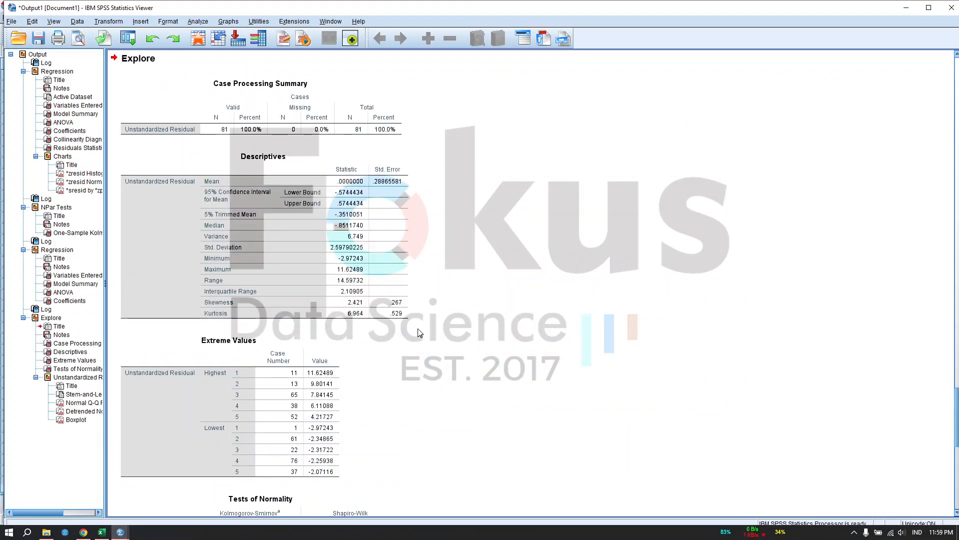
# Examine the Explore output for the residuals from the normality tests down to the plots, inspecting the boxplot in the Chart Editor.
pyautogui.scroll(-5, 418, 329)
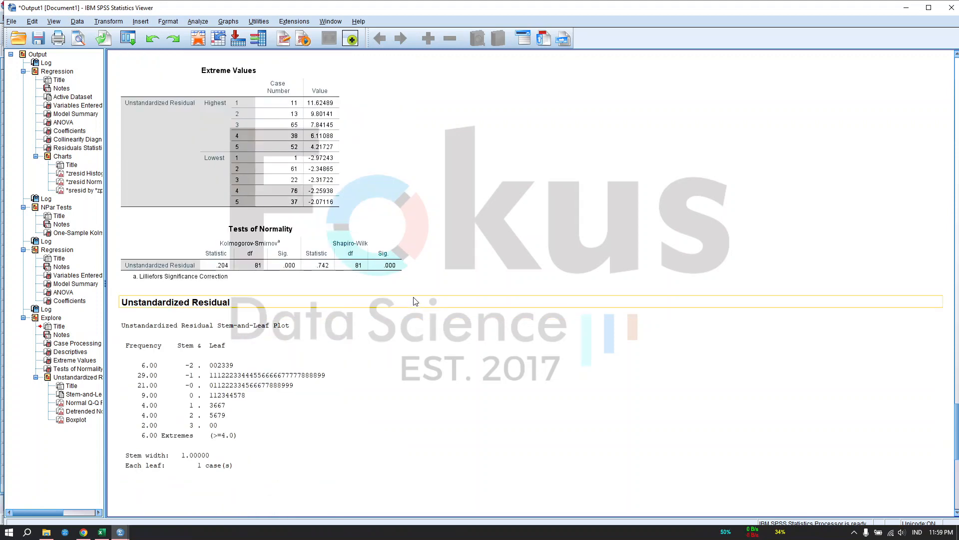
pyautogui.scroll(-15, 414, 301)
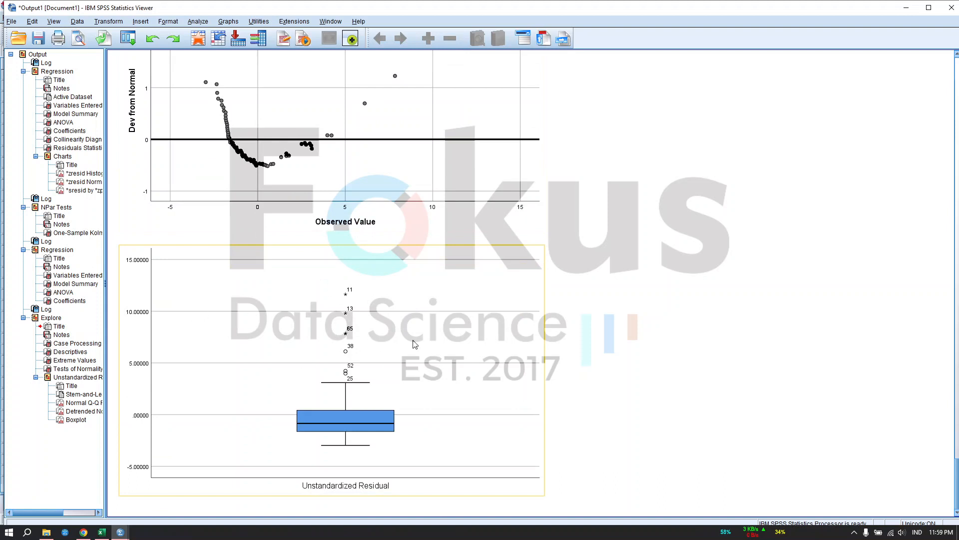
pyautogui.click(354, 323)
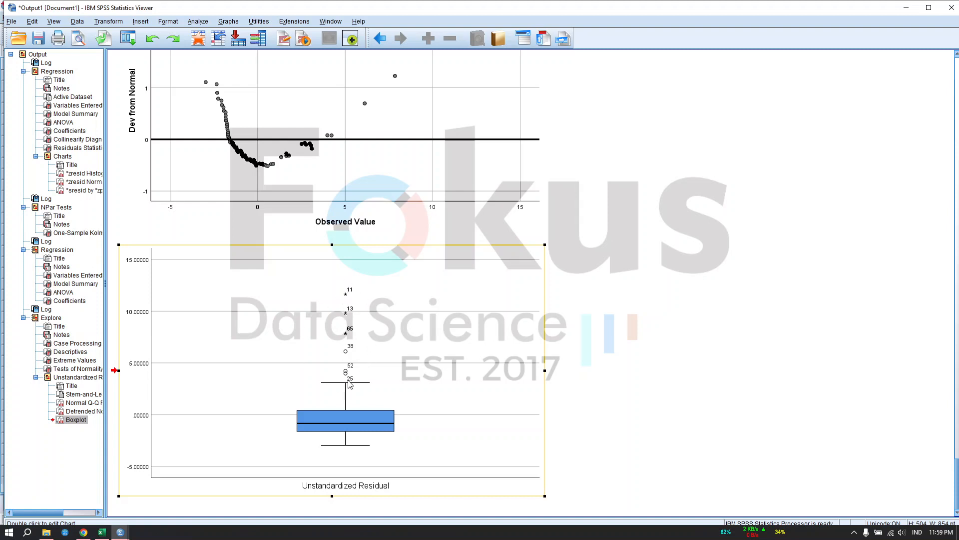
pyautogui.scroll(3, 349, 384)
pyautogui.scroll(-3, 349, 384)
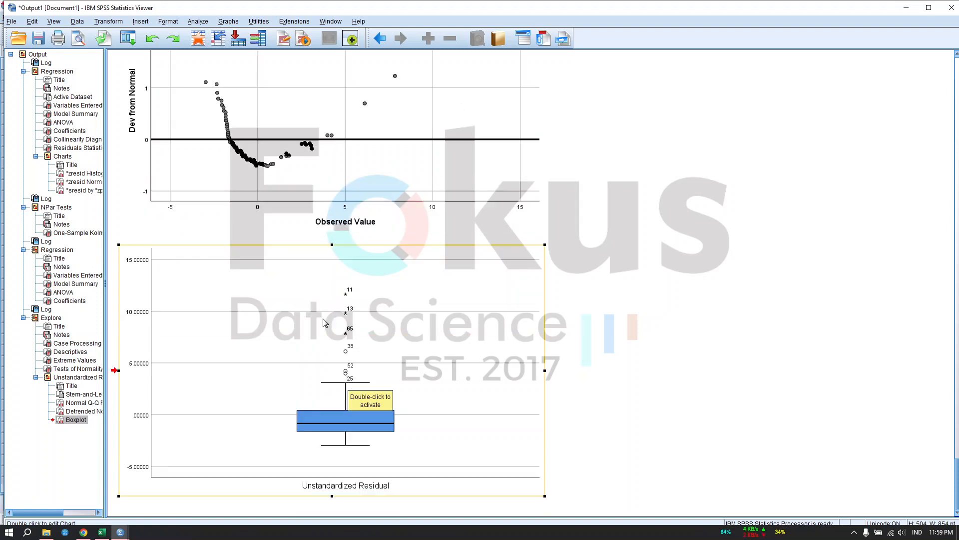
pyautogui.doubleClick(369, 328)
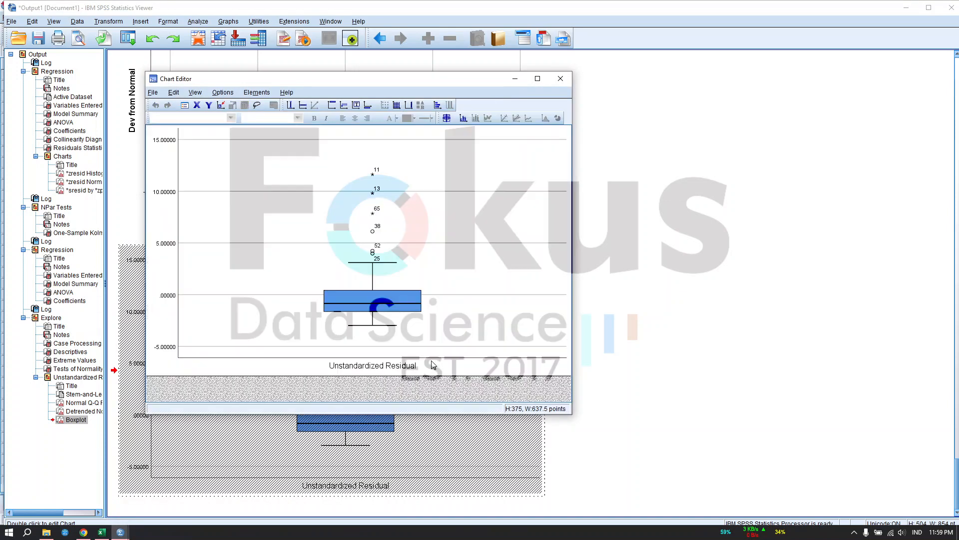
pyautogui.click(560, 78)
pyautogui.scroll(4, 406, 371)
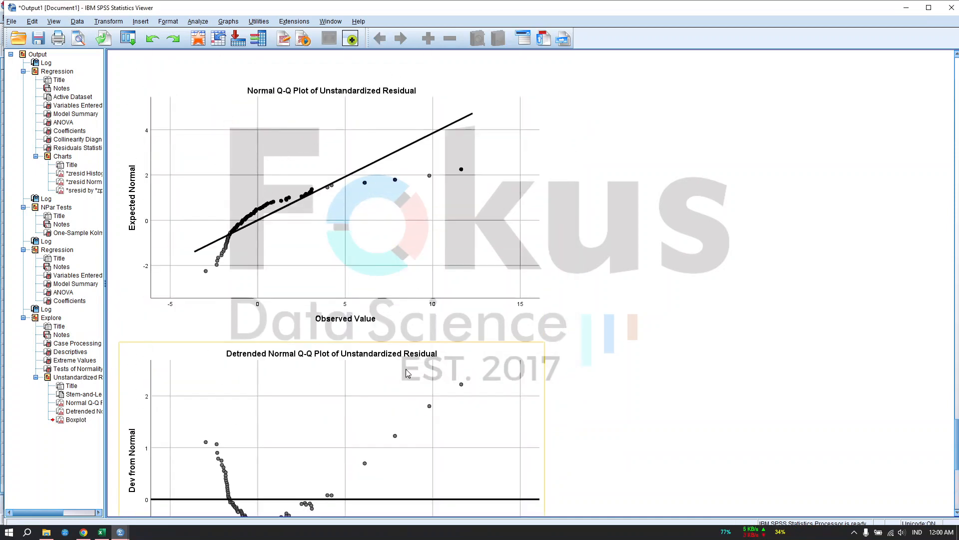
pyautogui.scroll(-4, 406, 371)
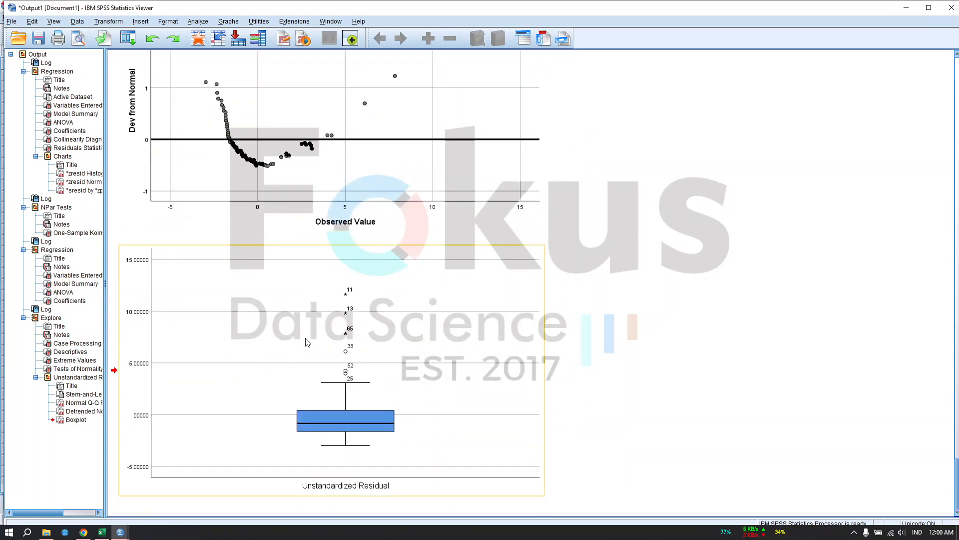
# Compare the case numbers in the Extreme Values table with the outlier labels in the residual boxplot.
pyautogui.scroll(3, 316, 355)
pyautogui.scroll(15, 316, 356)
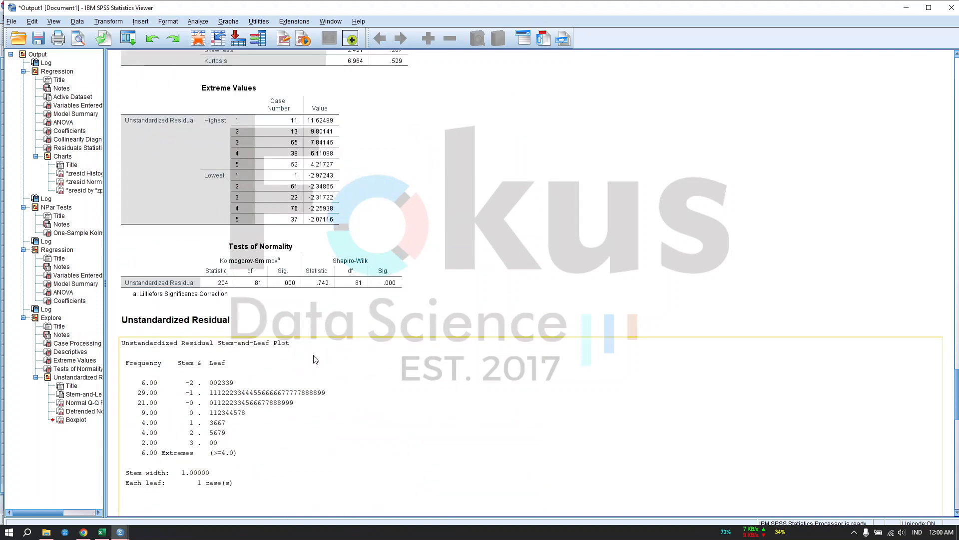
pyautogui.click(254, 256)
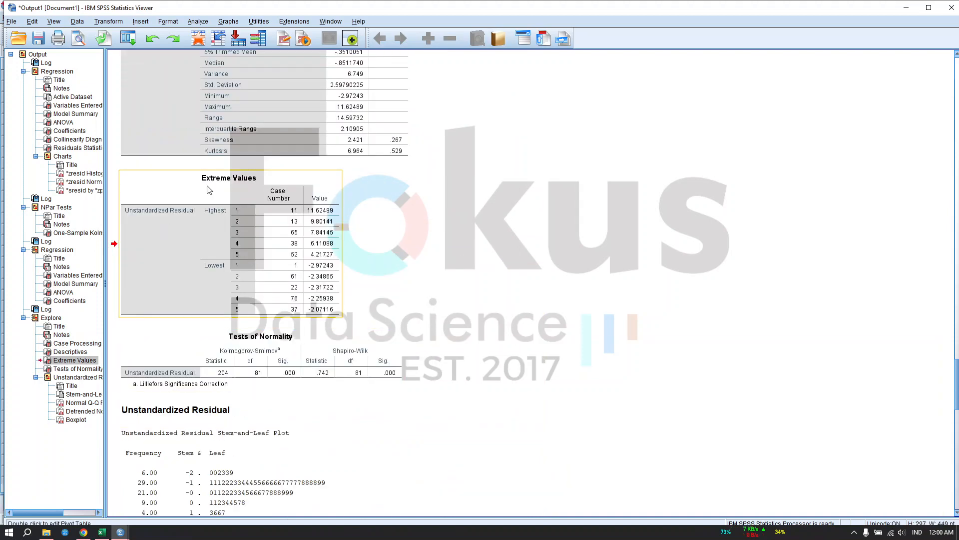
pyautogui.scroll(-15, 349, 251)
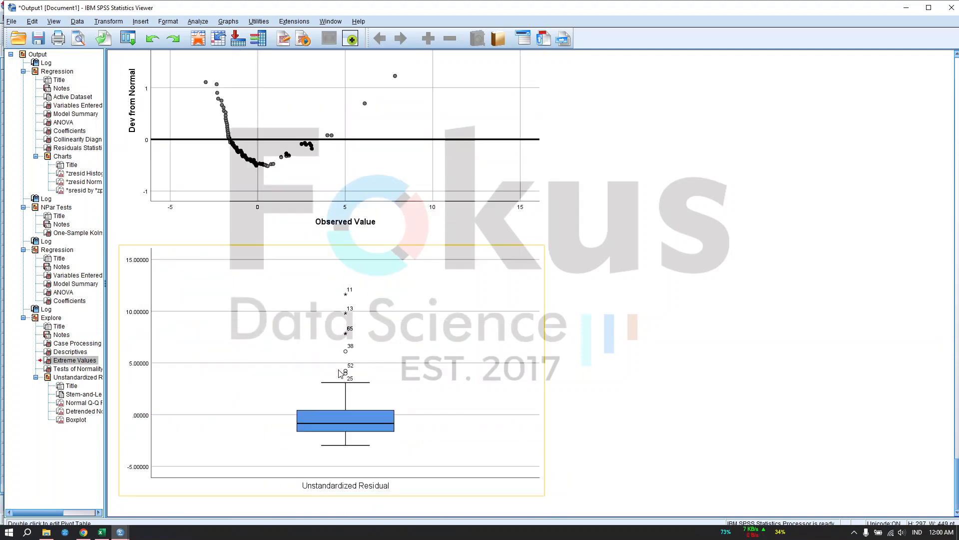
pyautogui.click(340, 373)
pyautogui.scroll(15, 307, 365)
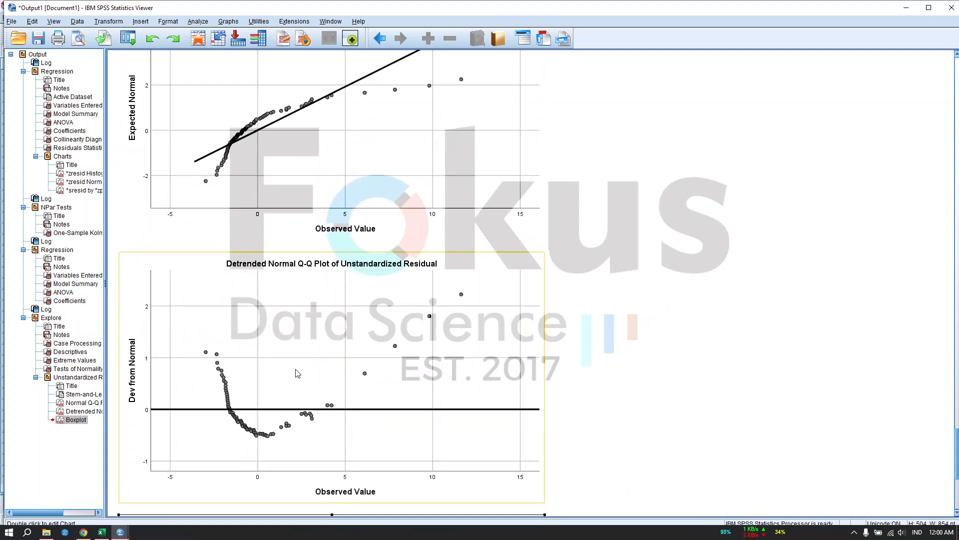
pyautogui.click(263, 305)
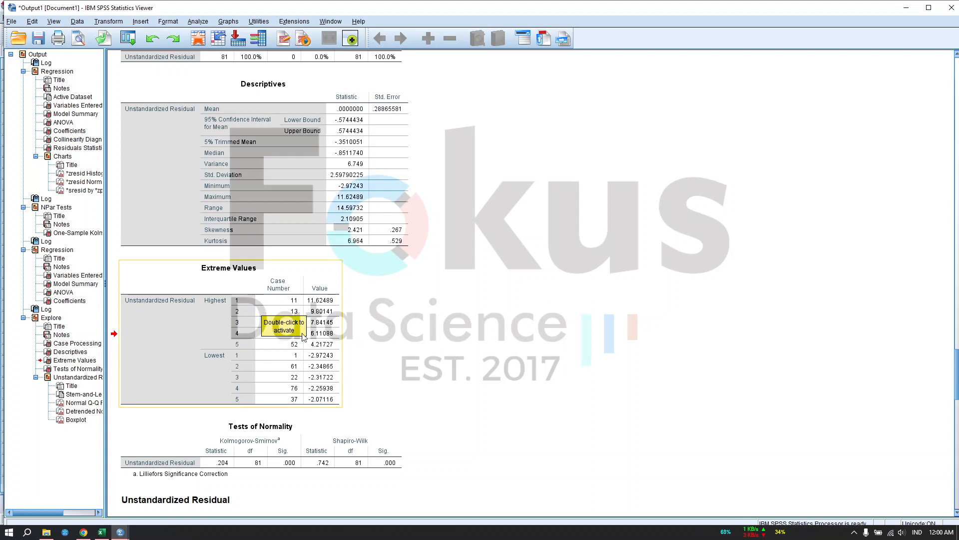
pyautogui.click(229, 284)
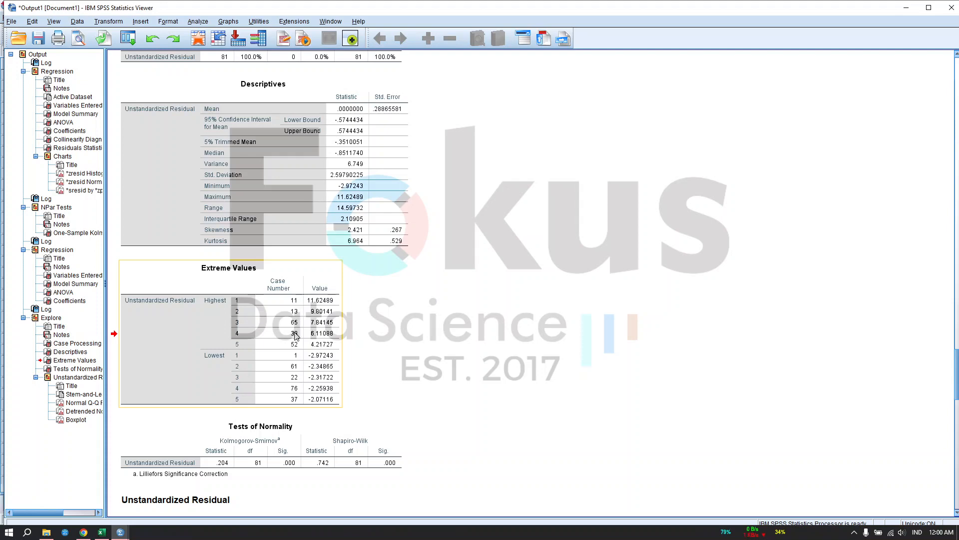
# Arrange the output viewer side by side with the SPSS Data Editor, keeping the Extreme Values table in view.
pyautogui.doubleClick(641, 8)
pyautogui.moveTo(605, 87); pyautogui.dragTo(2, 190)
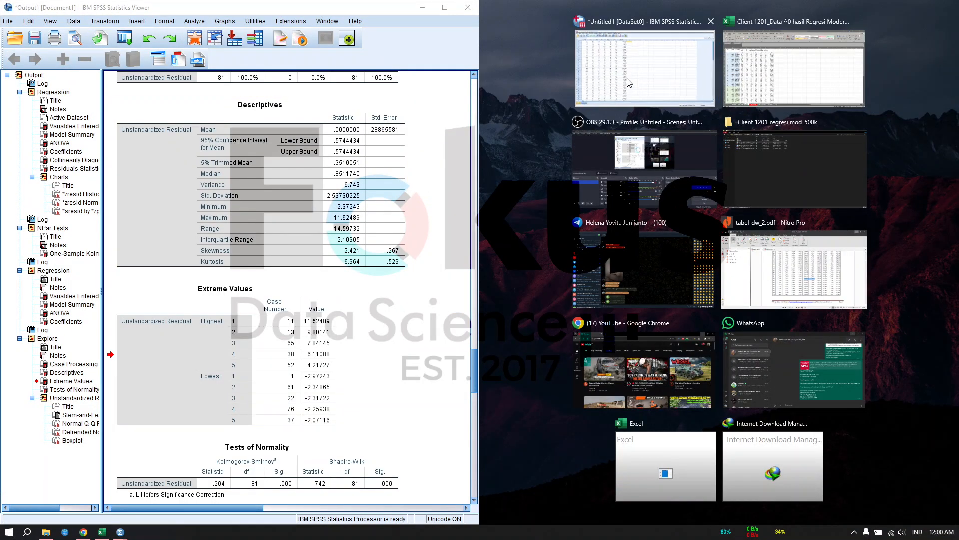
pyautogui.click(626, 75)
pyautogui.click(503, 75)
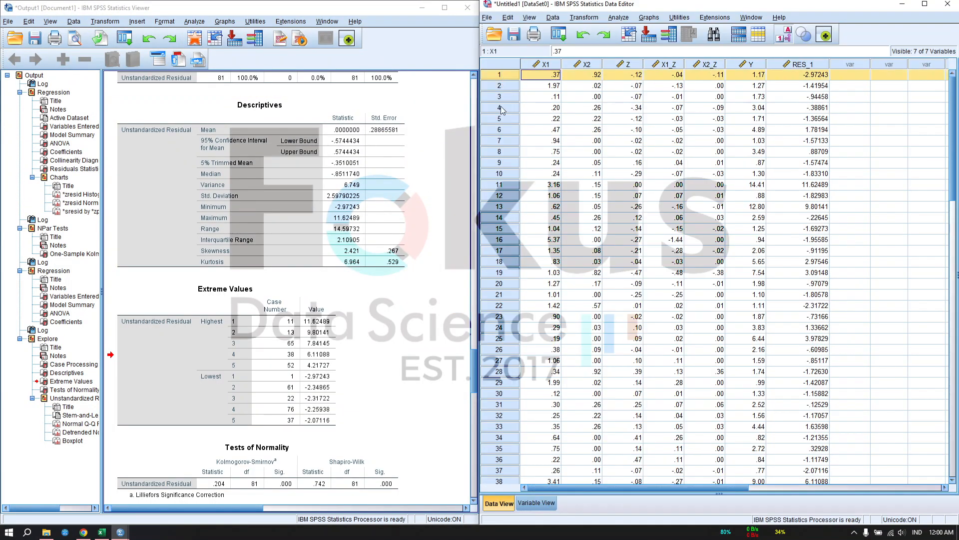
# Check cases 11 and 1 in the Data Editor, comparing their RES_1 residuals with the Extreme Values table.
pyautogui.click(227, 326)
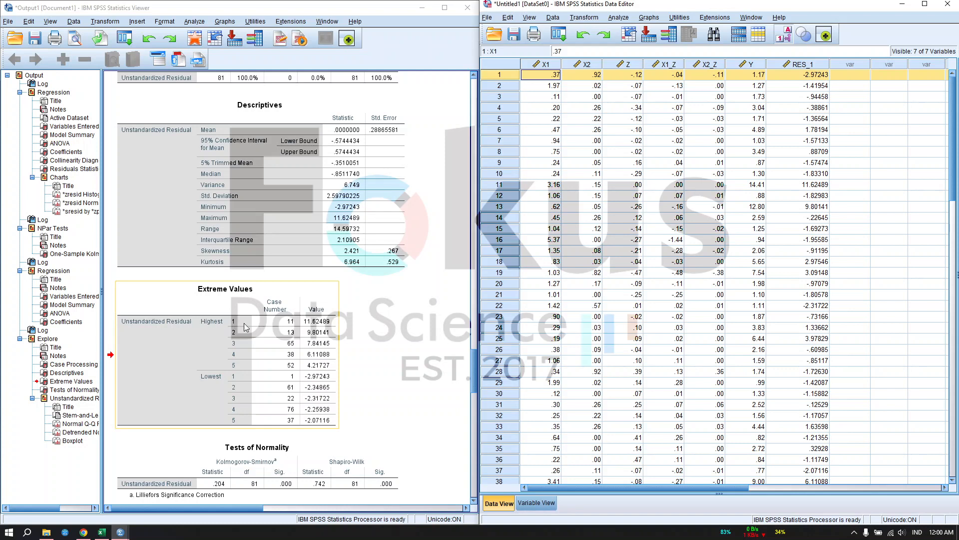
pyautogui.click(399, 306)
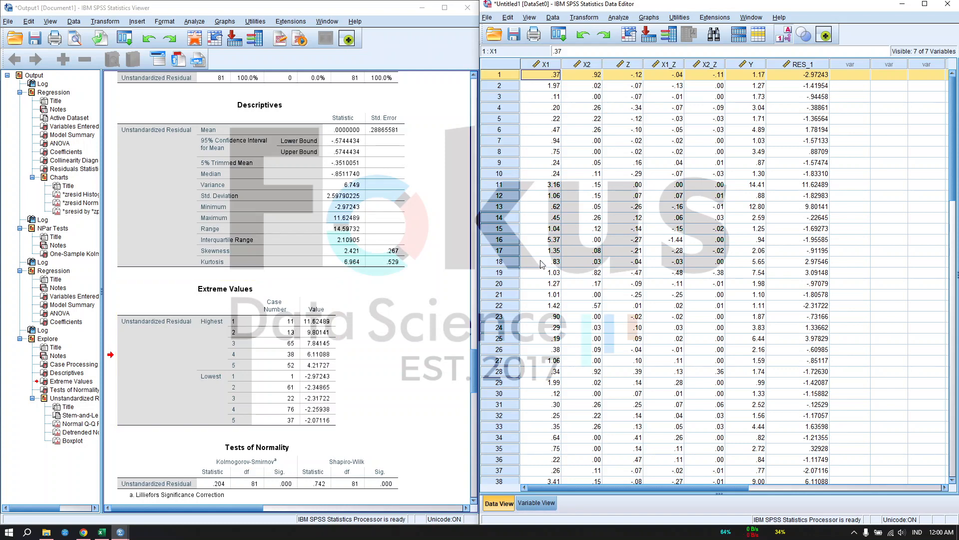
pyautogui.click(503, 185)
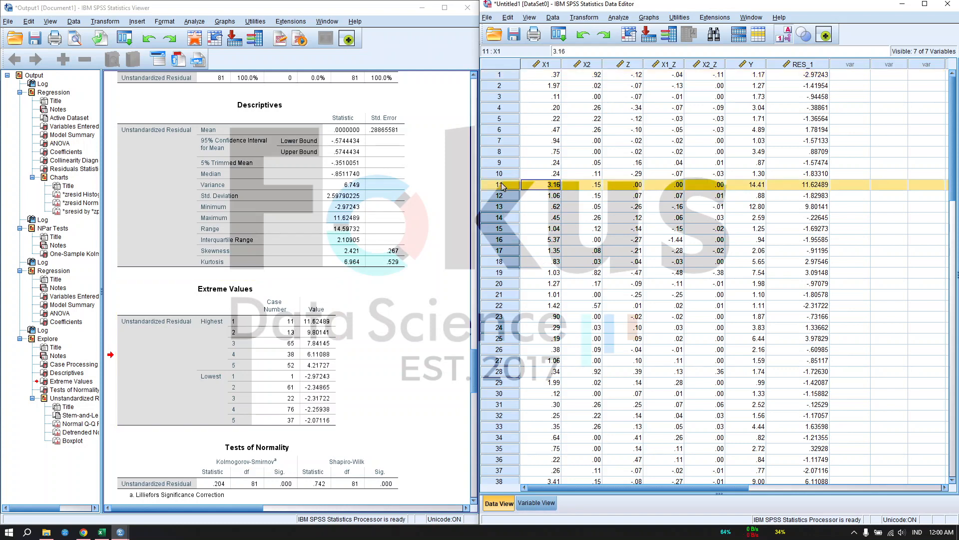
pyautogui.click(297, 329)
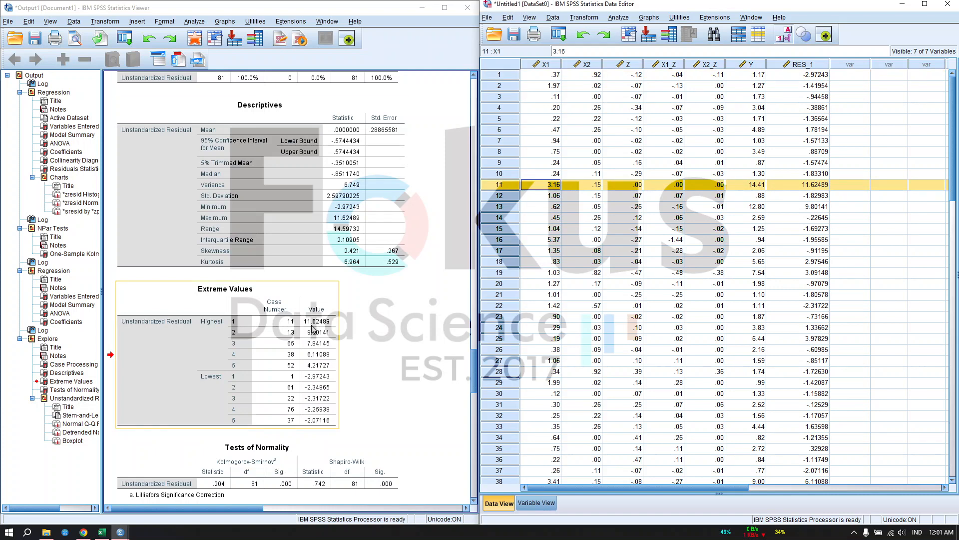
pyautogui.click(407, 322)
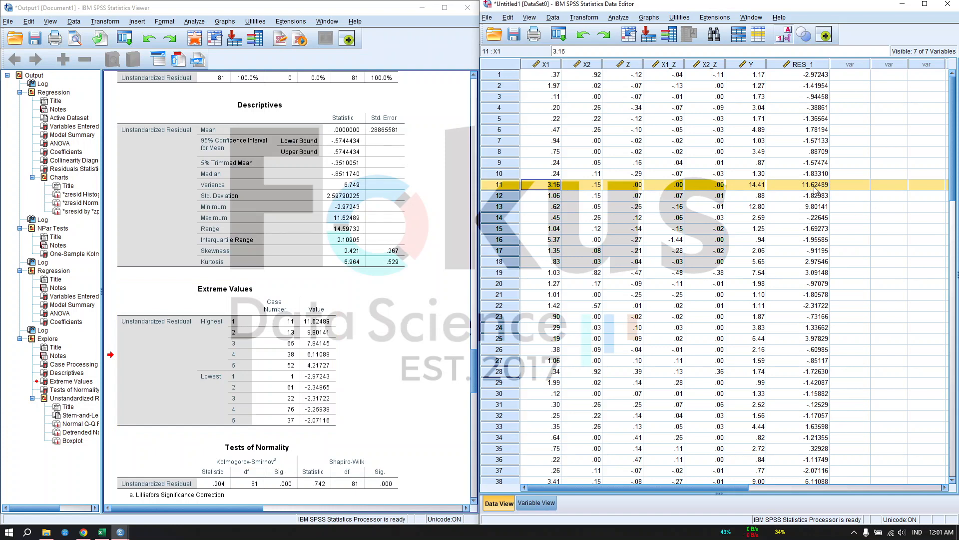
pyautogui.click(298, 385)
pyautogui.click(513, 76)
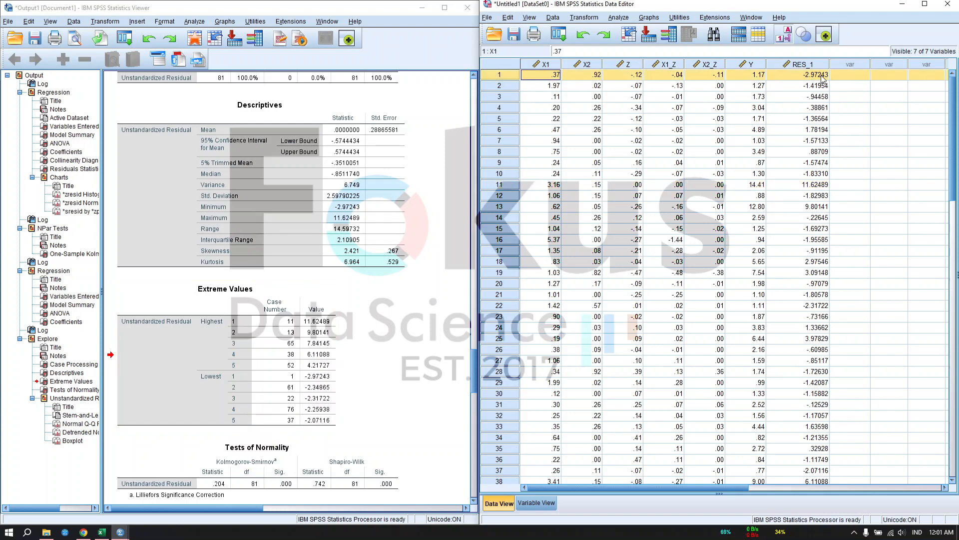
pyautogui.click(380, 365)
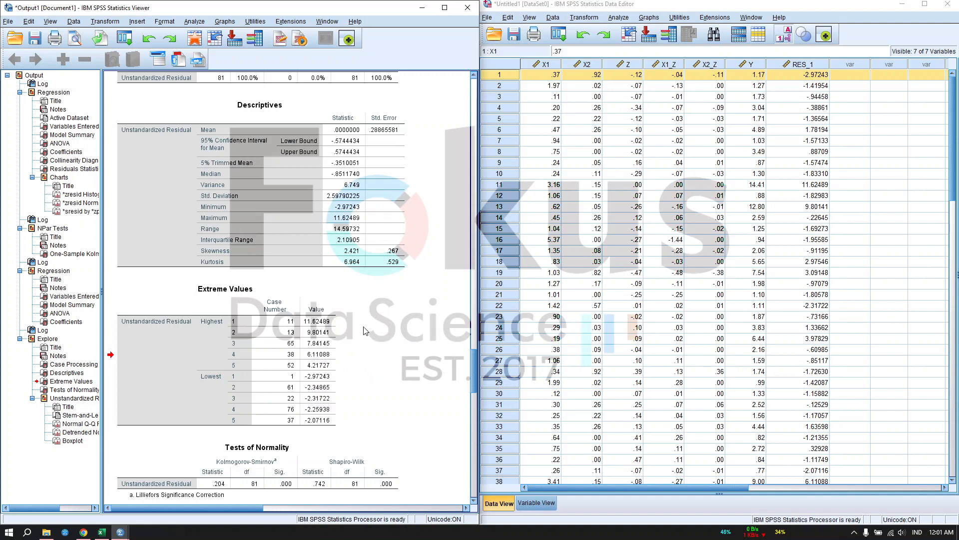
pyautogui.click(322, 329)
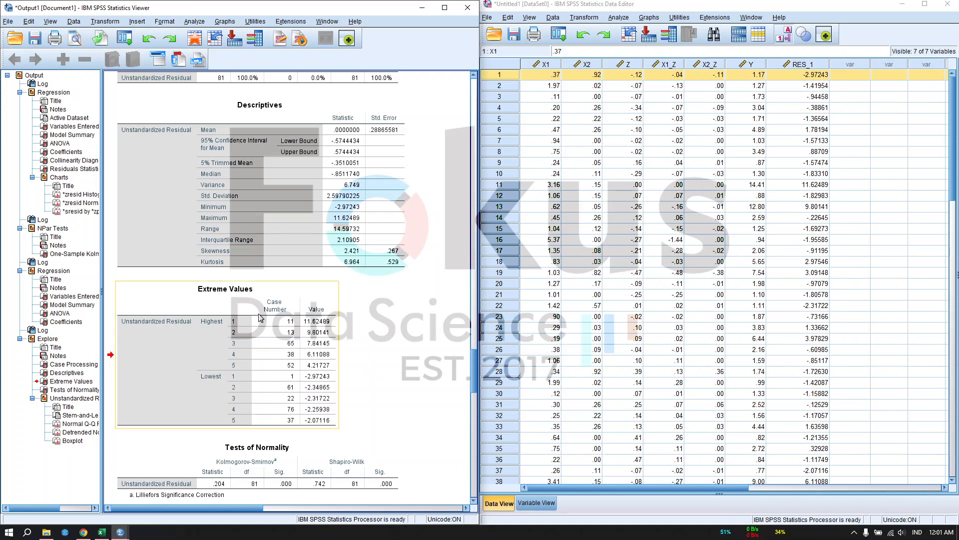
pyautogui.click(414, 357)
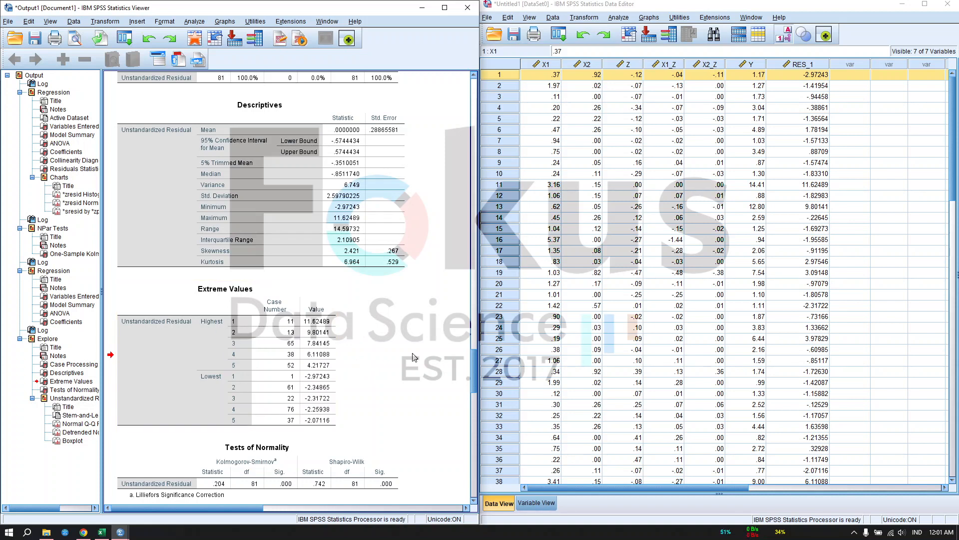
# Minimize the Data Editor and place the Excel workbook with Sheet1 beside the SPSS output viewer.
pyautogui.click(849, 200)
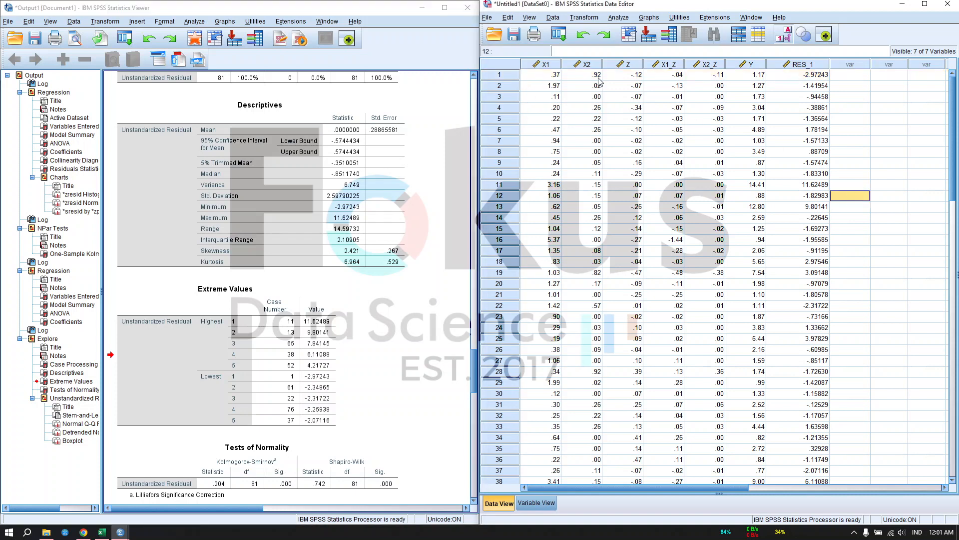
pyautogui.click(902, 4)
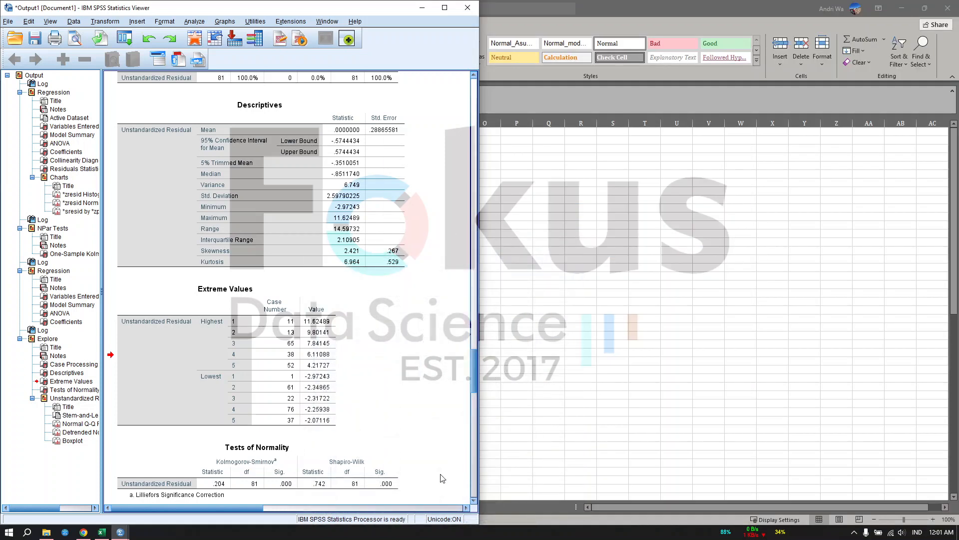
pyautogui.moveTo(126, 534)
pyautogui.click(155, 487)
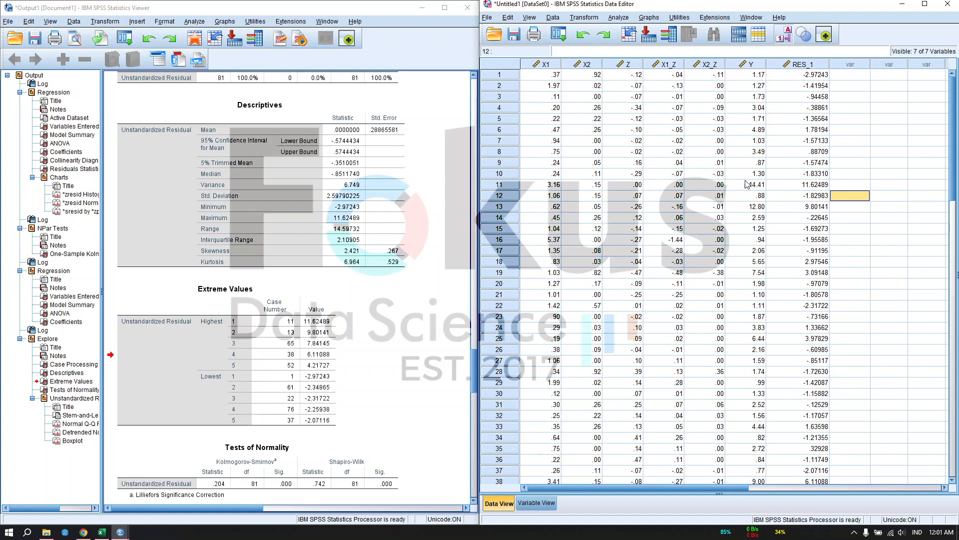
pyautogui.click(902, 4)
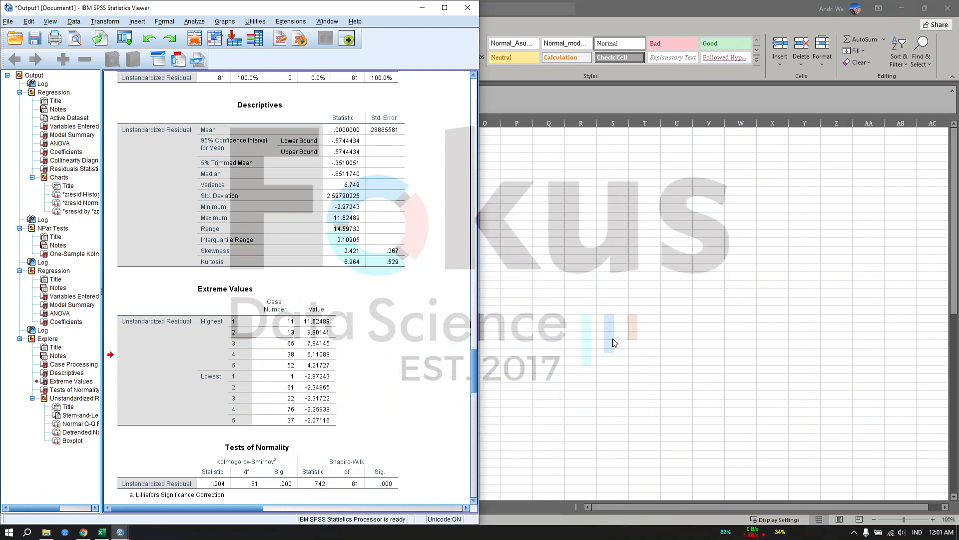
pyautogui.click(559, 421)
pyautogui.moveTo(631, 13); pyautogui.dragTo(958, 170)
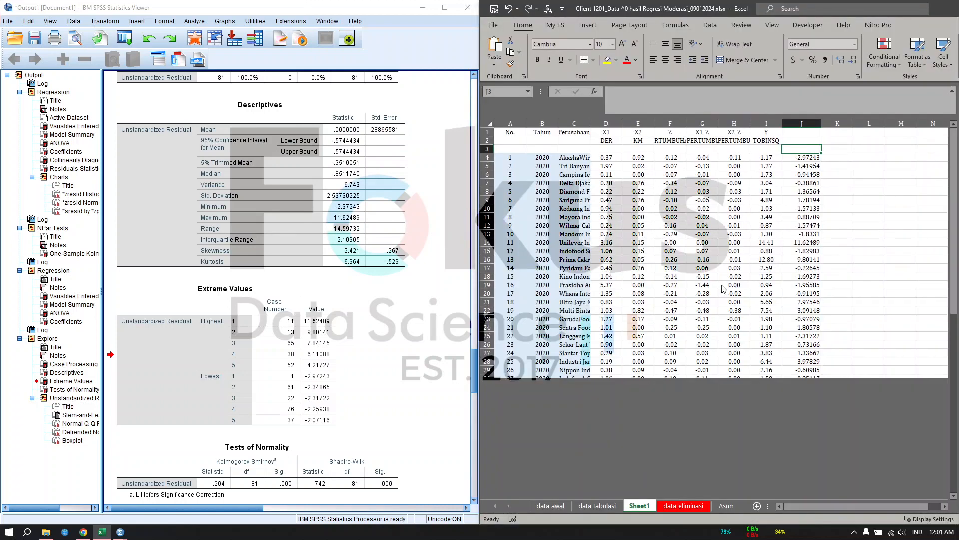
pyautogui.click(868, 234)
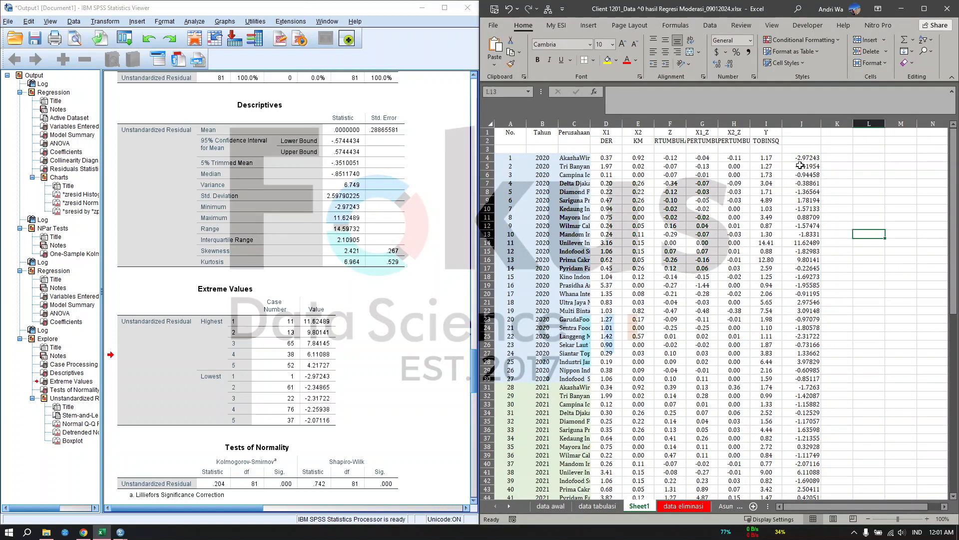
# Compare the case numbers in the Extreme Values table with the numbered rows and column J residuals in Excel's Sheet1.
pyautogui.click(288, 335)
pyautogui.click(838, 182)
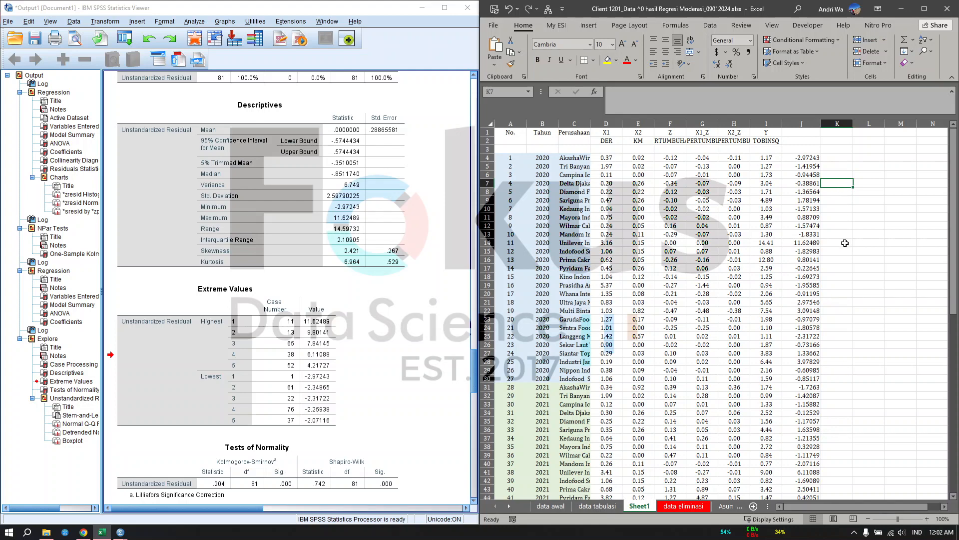
pyautogui.scroll(-14, 845, 243)
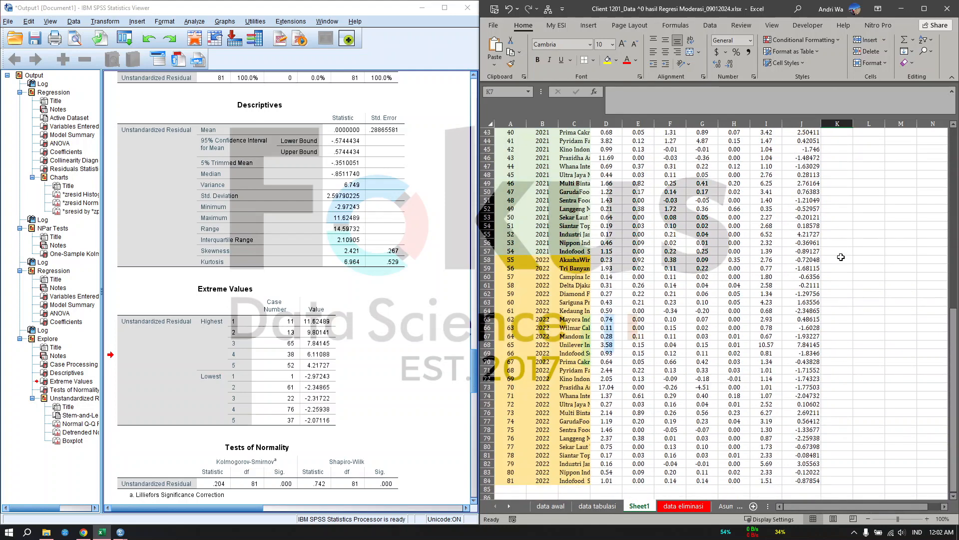
pyautogui.scroll(14, 841, 257)
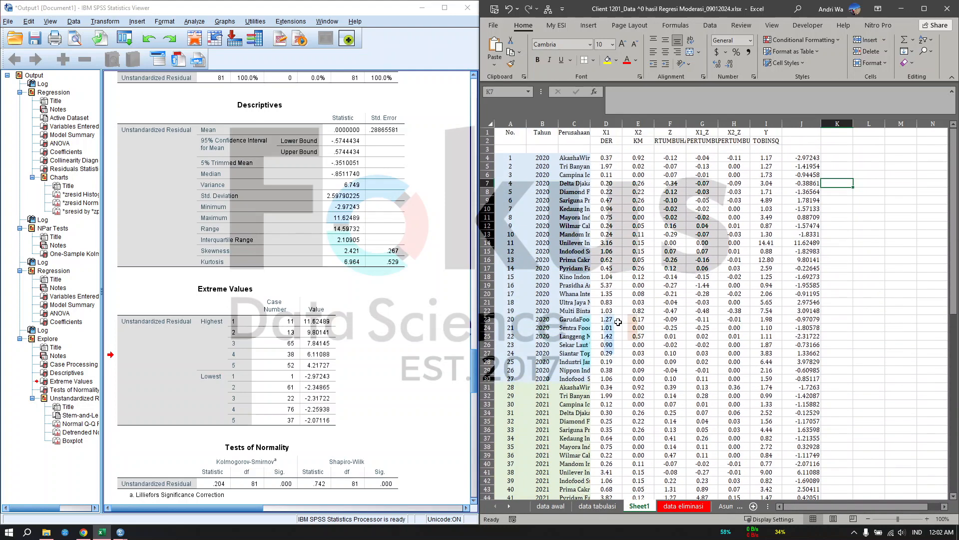
pyautogui.click(211, 329)
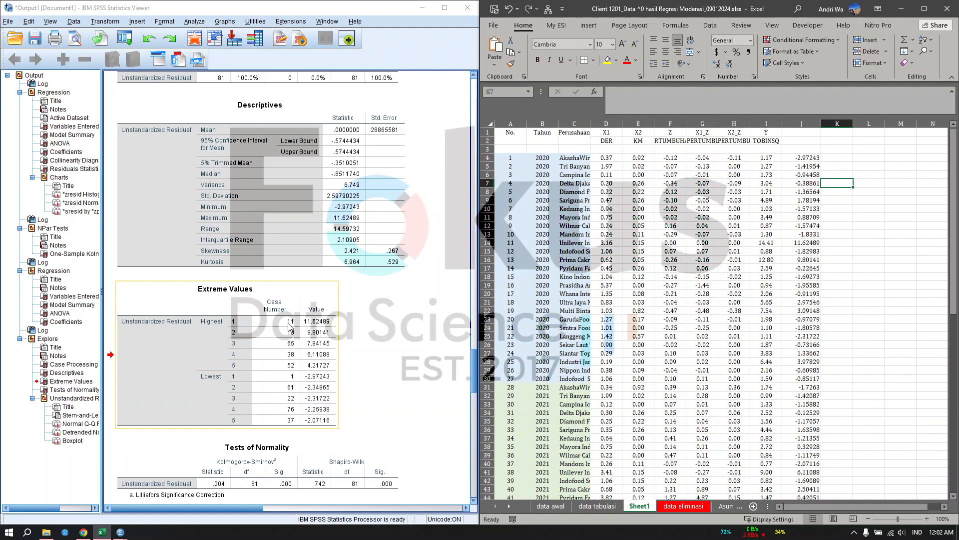
pyautogui.click(638, 268)
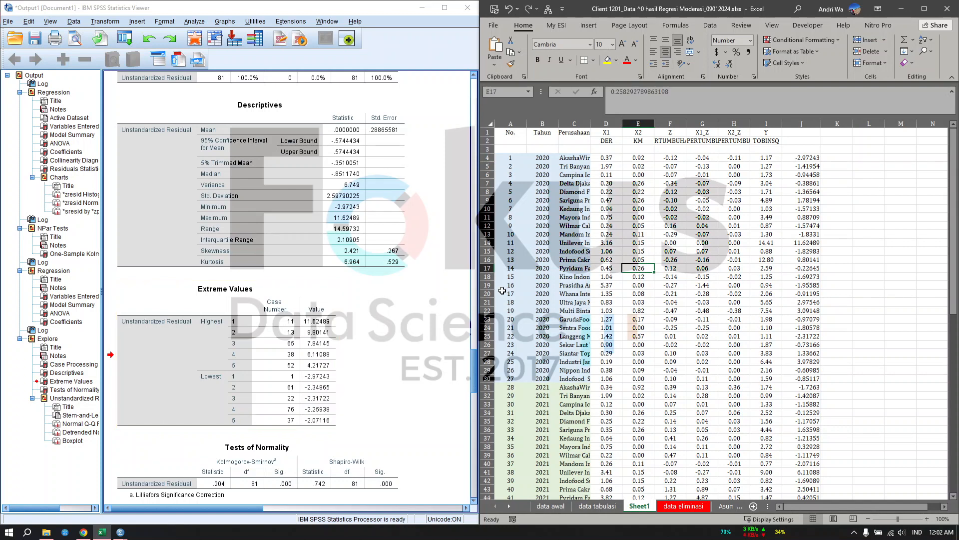
# Select the row of case 11 in Sheet1 and compare its column J residual with the Extreme Values table.
pyautogui.click(486, 242)
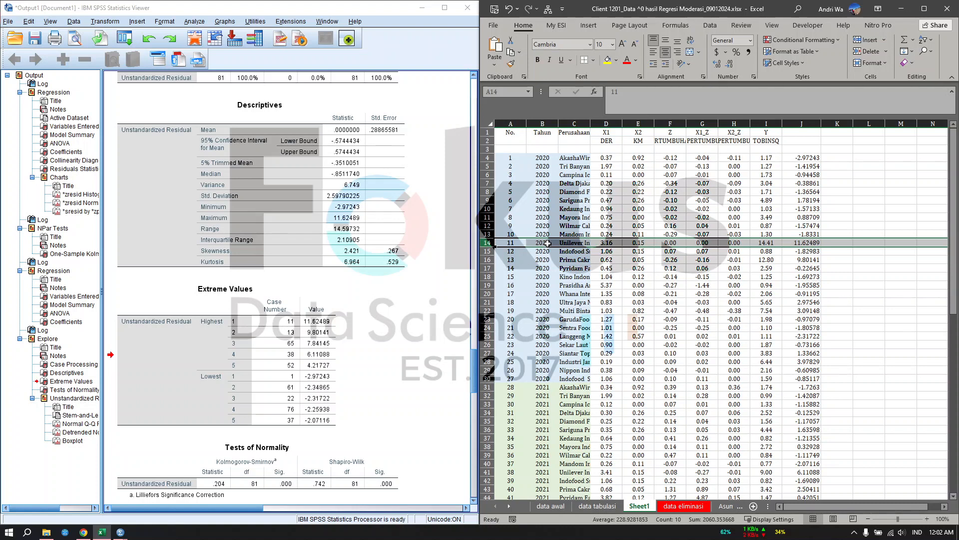
pyautogui.click(857, 255)
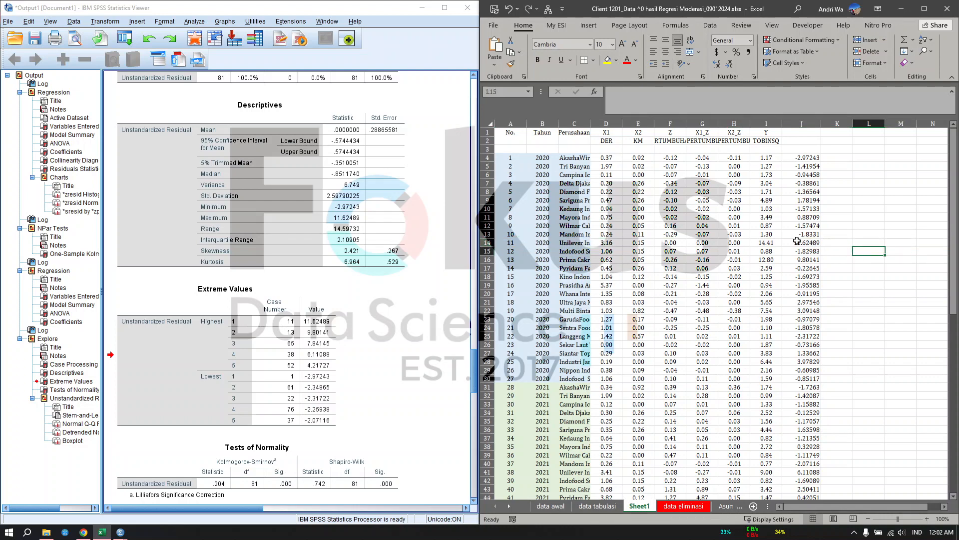
pyautogui.click(872, 285)
# Sort the Sheet1 data by the residuals in J4:J84 from smallest to largest, expanding the selection to include the adjacent columns.
pyautogui.click(812, 158)
pyautogui.scroll(-19, 812, 158)
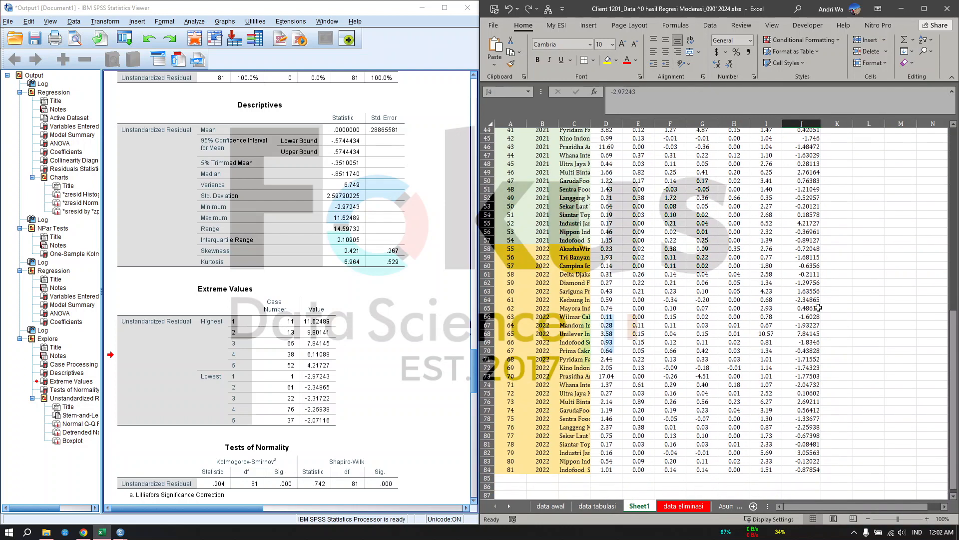
pyautogui.keyDown('shift'); pyautogui.click(810, 329); pyautogui.keyUp('shift')
pyautogui.scroll(20, 850, 219)
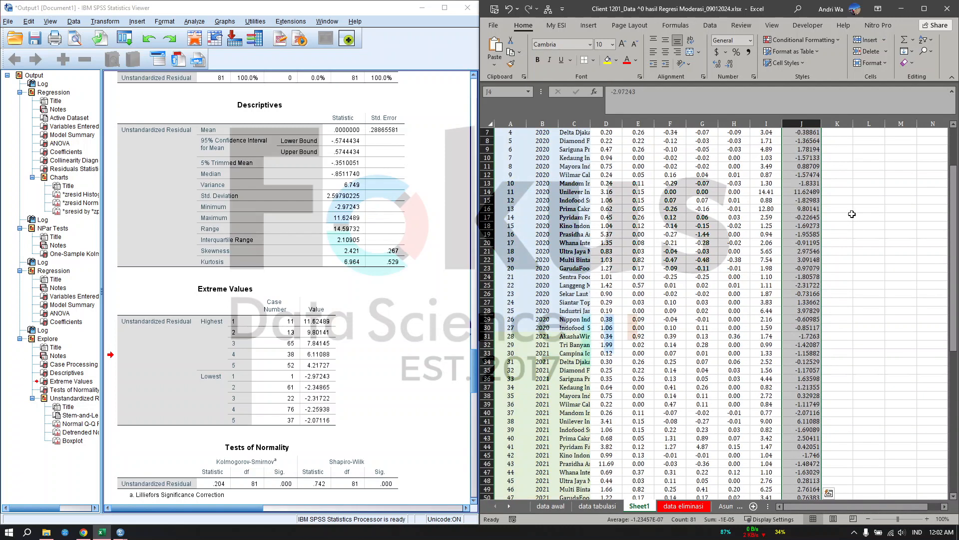
pyautogui.click(925, 39)
pyautogui.click(914, 53)
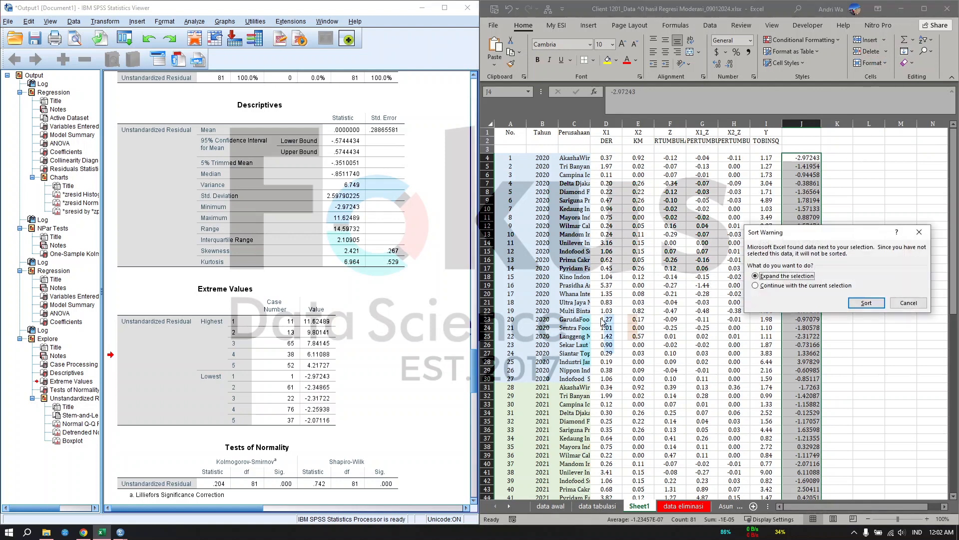
pyautogui.click(867, 304)
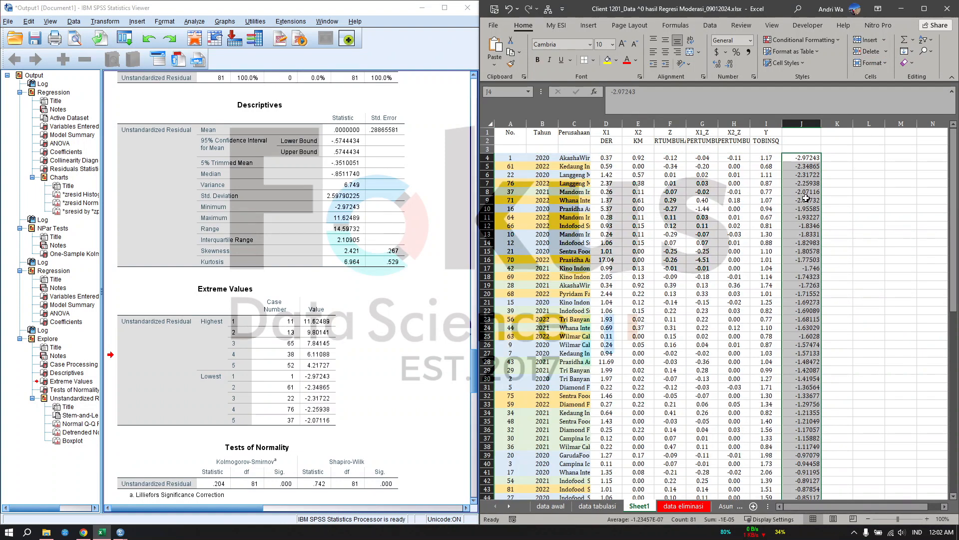
# Compare the case numbers and values in the SPSS Extreme Values table with the sorted residuals in the Excel sheet.
pyautogui.click(315, 382)
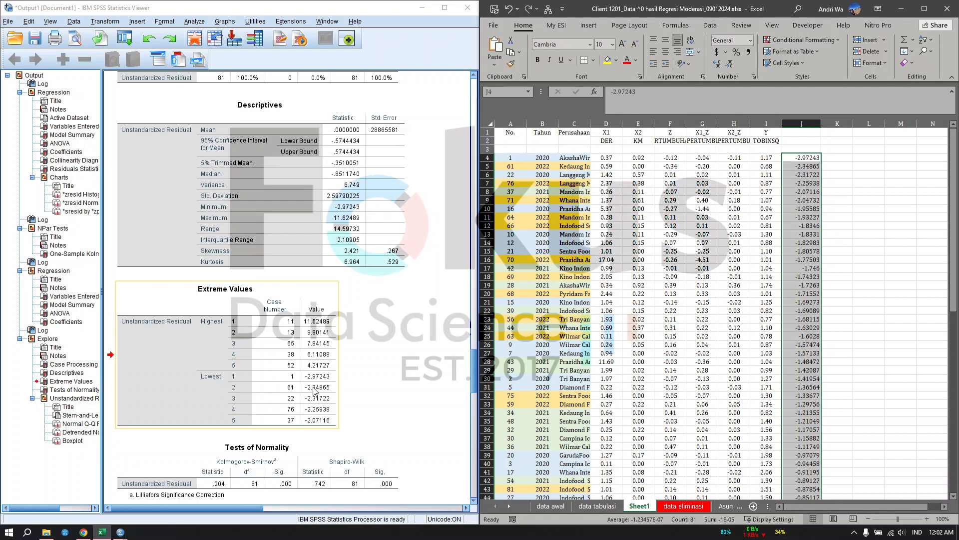
pyautogui.scroll(-14, 812, 395)
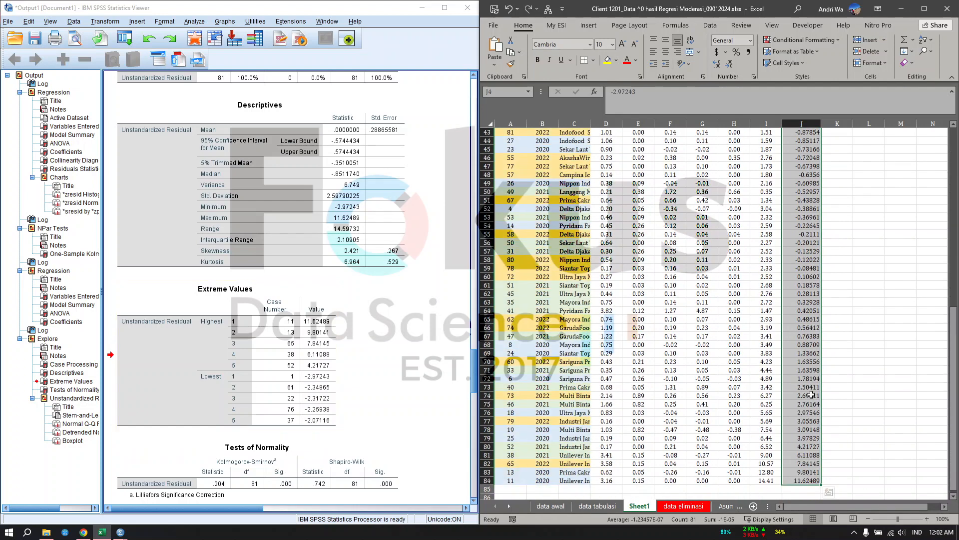
pyautogui.scroll(14, 812, 395)
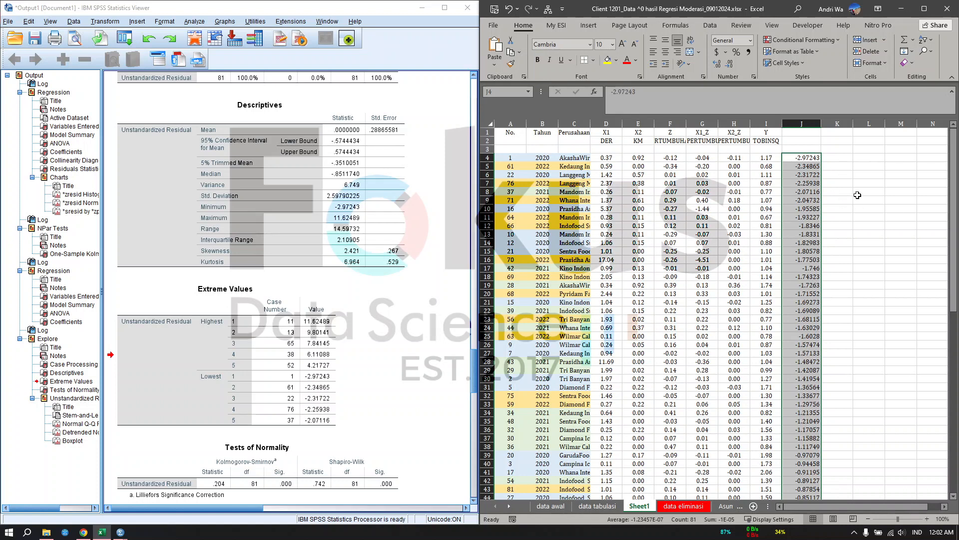
pyautogui.click(858, 195)
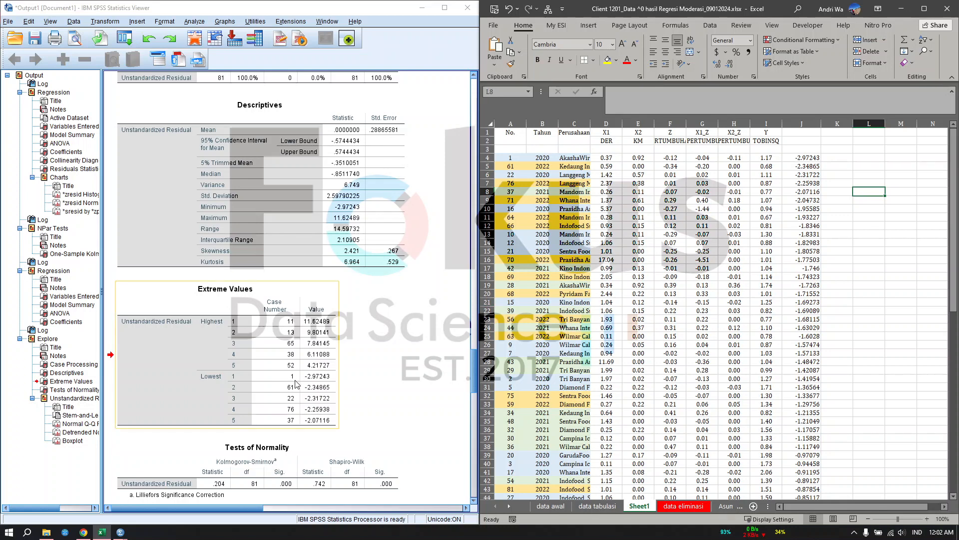
pyautogui.click(510, 158)
pyautogui.click(511, 167)
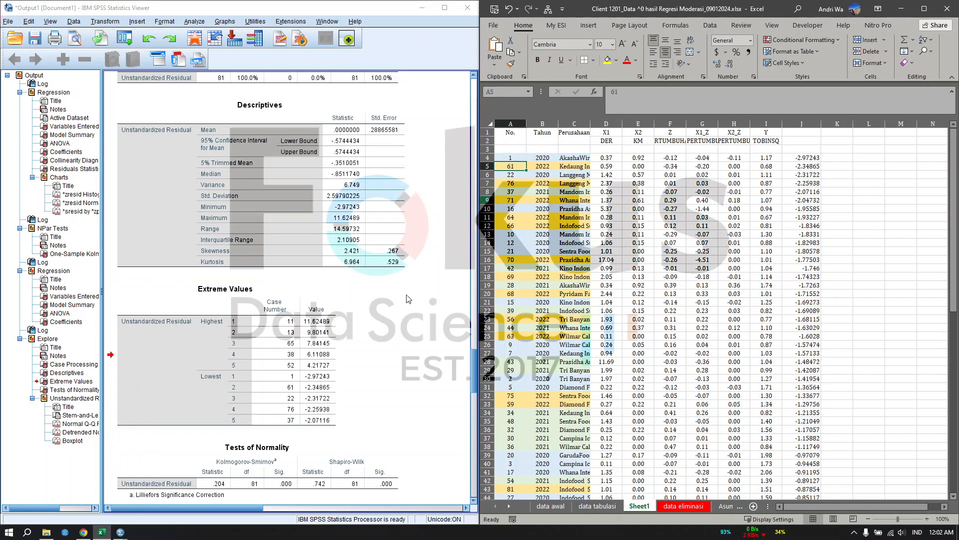
pyautogui.click(289, 376)
pyautogui.click(510, 174)
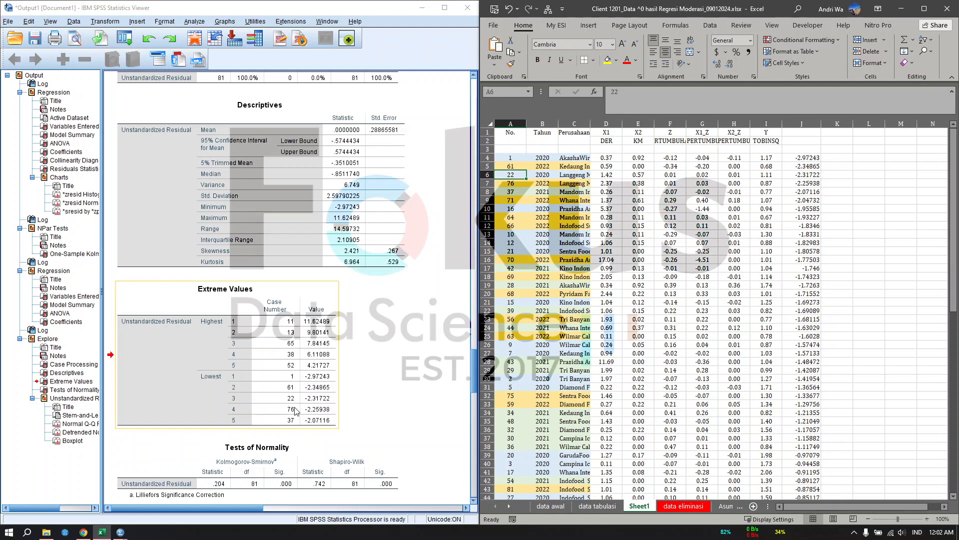
pyautogui.click(517, 183)
pyautogui.click(518, 193)
pyautogui.click(884, 227)
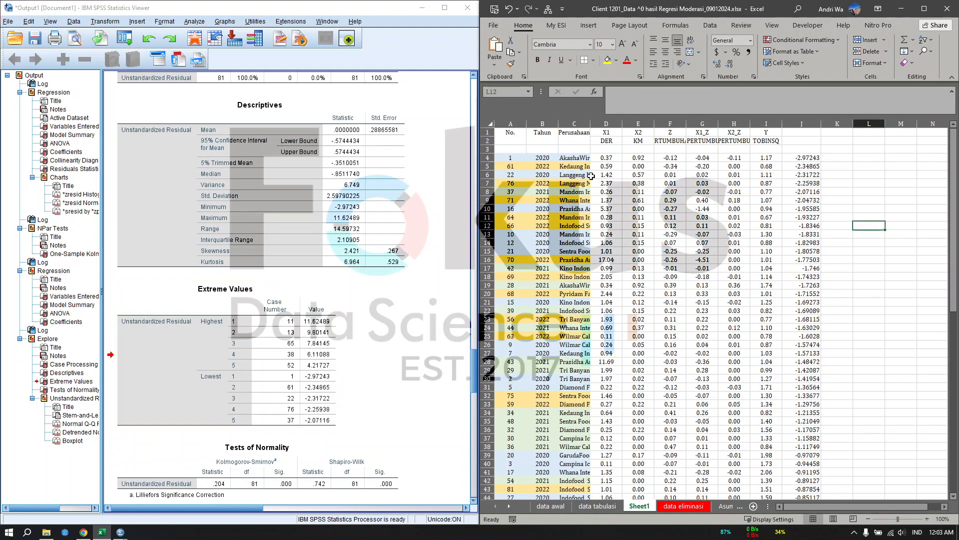
# Delete the rows of cases 1 and 61 with the lowest residuals and cases 13 and 11 with the highest.
pyautogui.moveTo(483, 158)
pyautogui.mouseDown()
pyautogui.moveTo(484, 188)
pyautogui.moveTo(483, 169)
pyautogui.mouseUp()
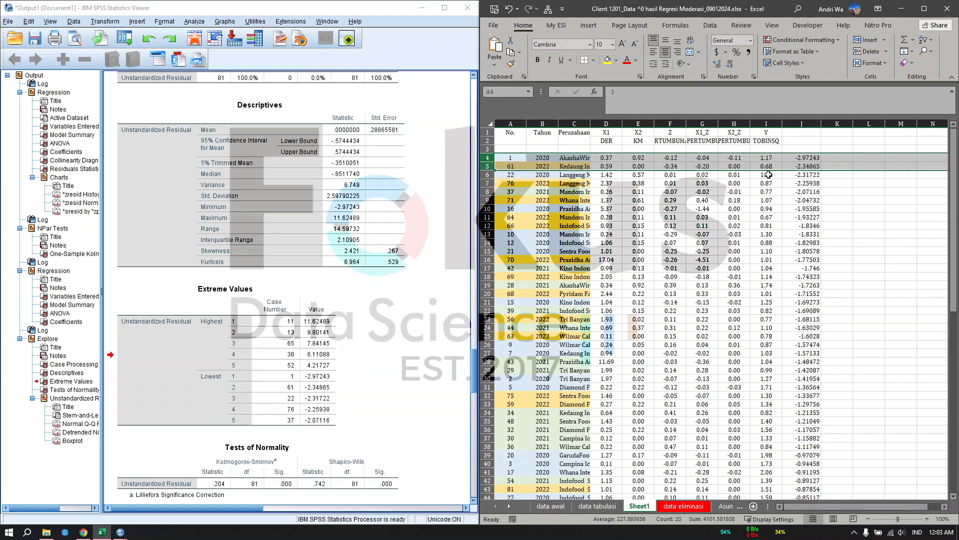
pyautogui.click(867, 51)
pyautogui.scroll(-18, 502, 374)
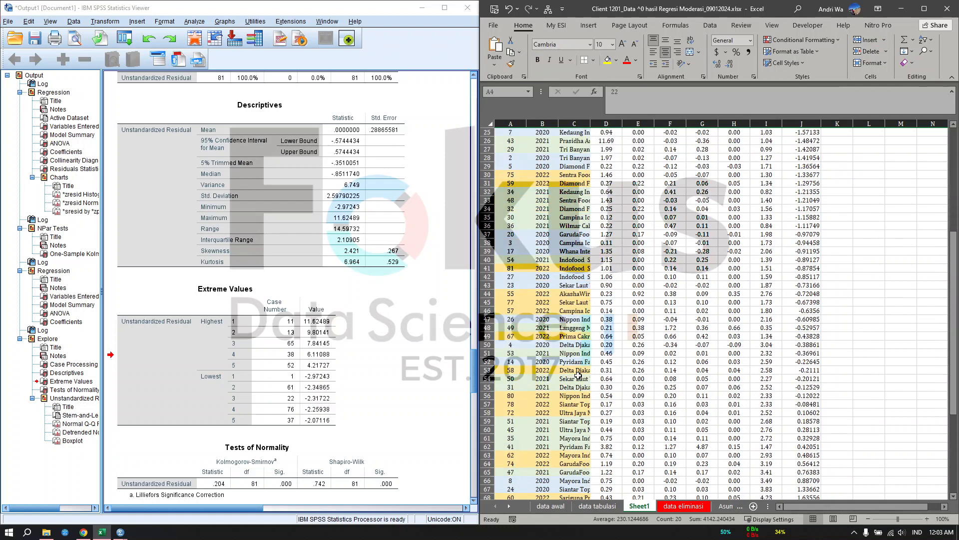
pyautogui.moveTo(487, 361); pyautogui.dragTo(487, 353)
pyautogui.click(867, 51)
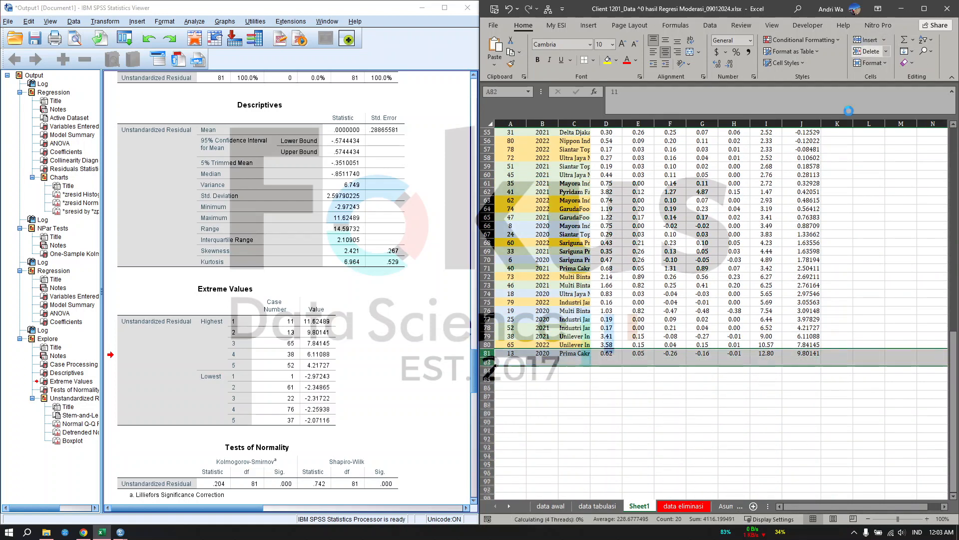
# Sort the remaining cases in ascending order by the No. column, expanding the selection to the adjacent data.
pyautogui.click(514, 344)
pyautogui.scroll(18, 514, 344)
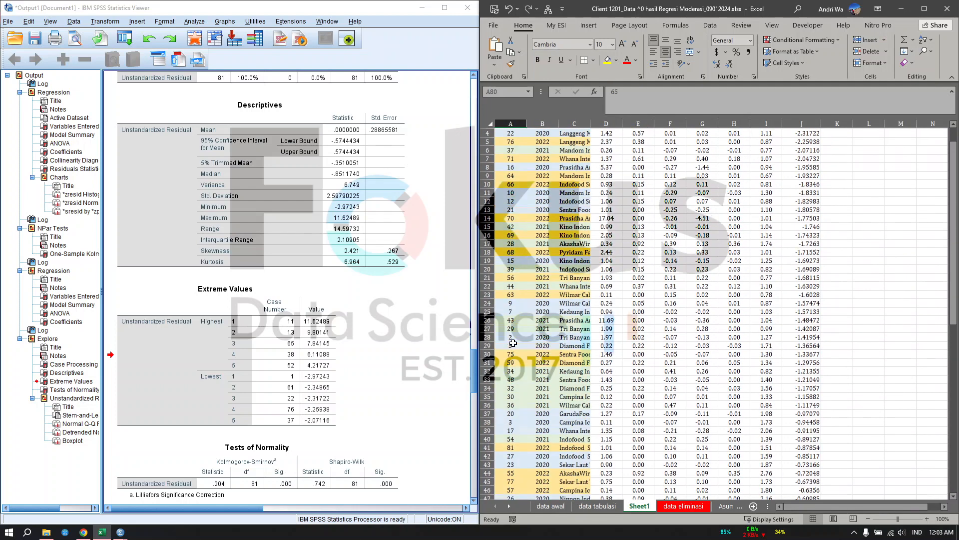
pyautogui.keyDown('shift'); pyautogui.click(512, 159); pyautogui.keyUp('shift')
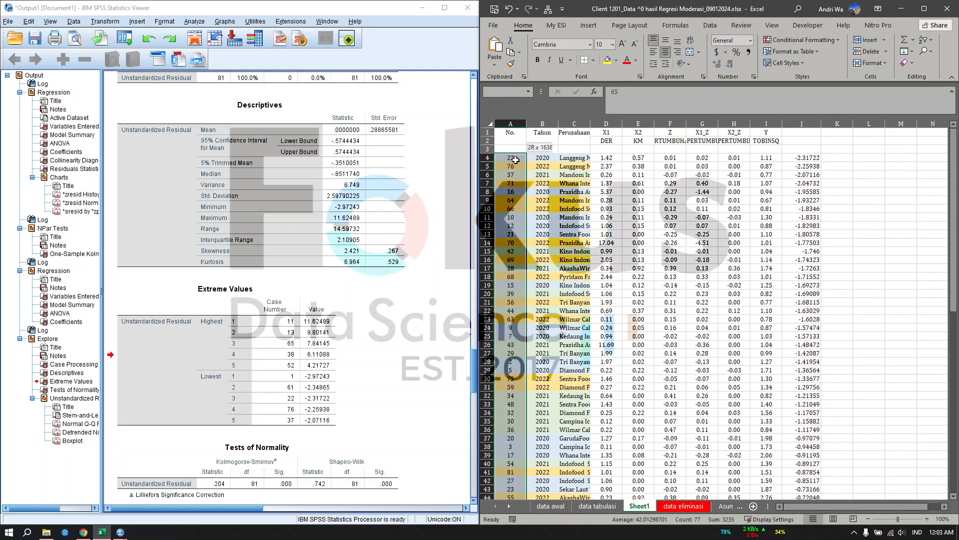
pyautogui.click(926, 48)
pyautogui.click(899, 63)
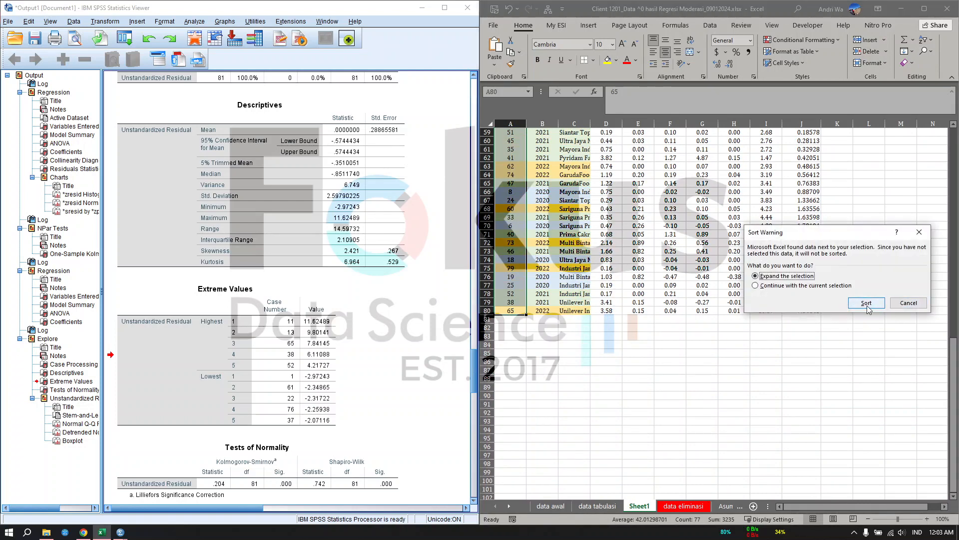
pyautogui.click(866, 305)
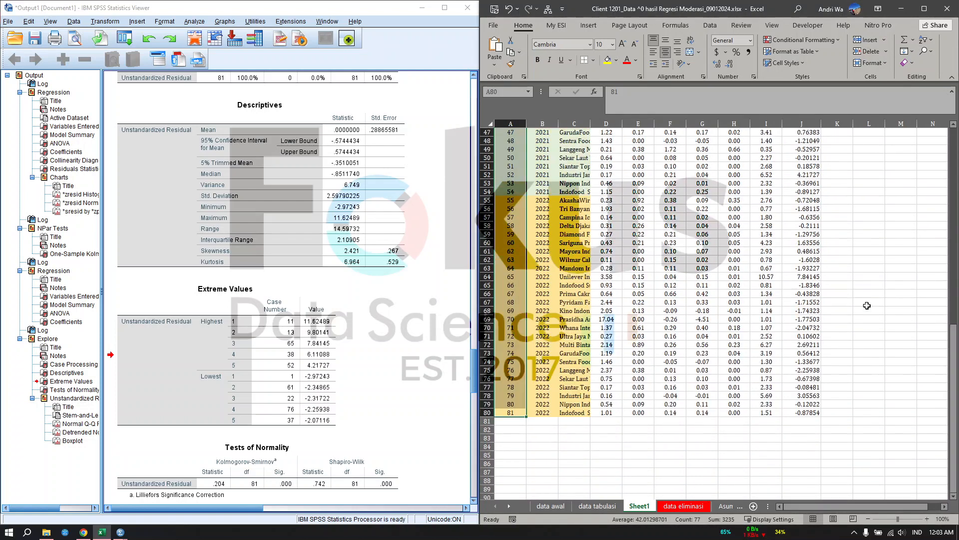
pyautogui.scroll(8, 866, 304)
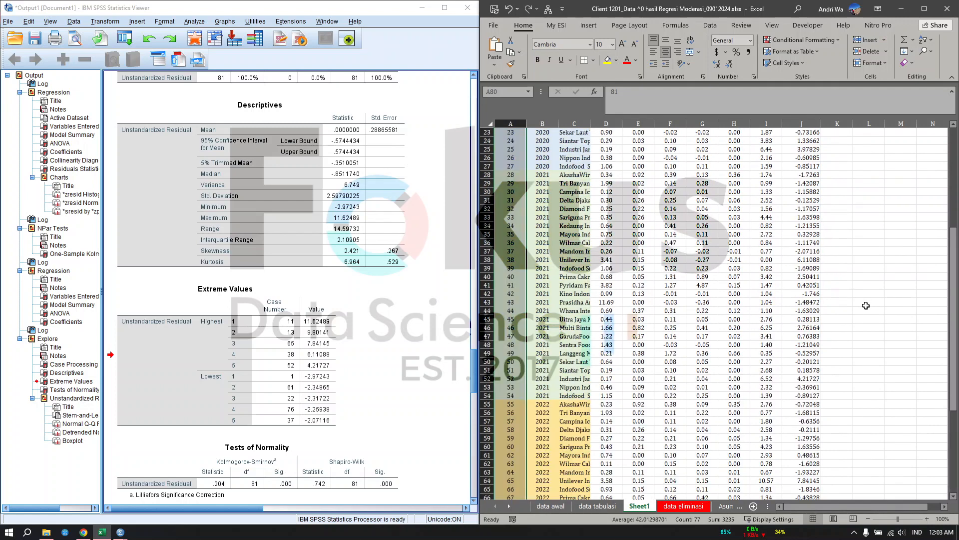
pyautogui.scroll(8, 866, 305)
pyautogui.click(849, 199)
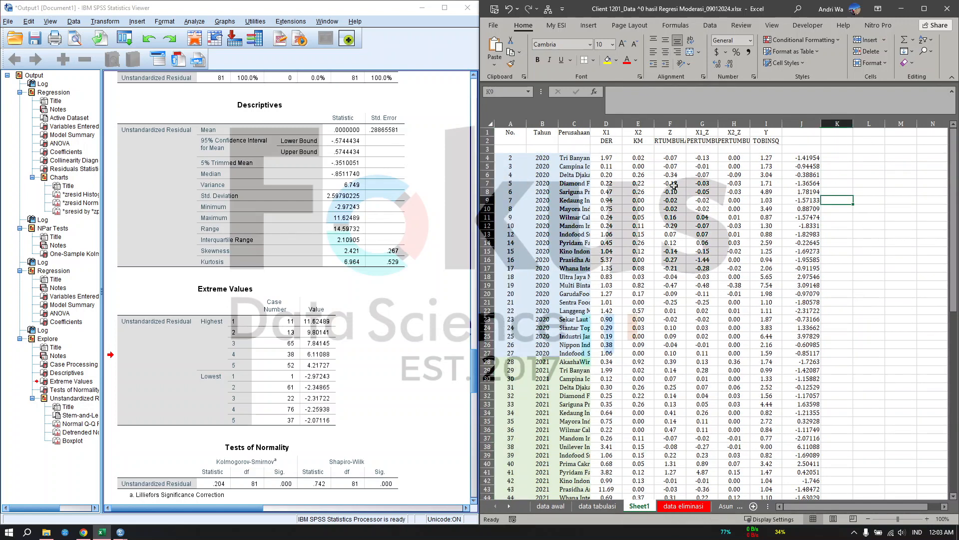
# Check how many TOBINSQ (Y) values remain by selecting the column's data from row 4 to row 80.
pyautogui.click(774, 155)
pyautogui.scroll(-16, 775, 380)
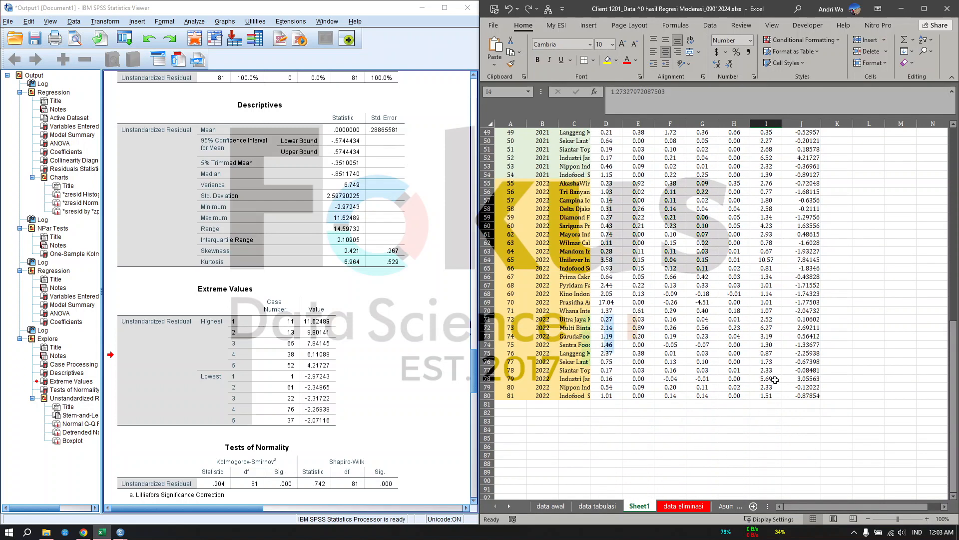
pyautogui.keyDown('shift'); pyautogui.click(764, 393); pyautogui.keyUp('shift')
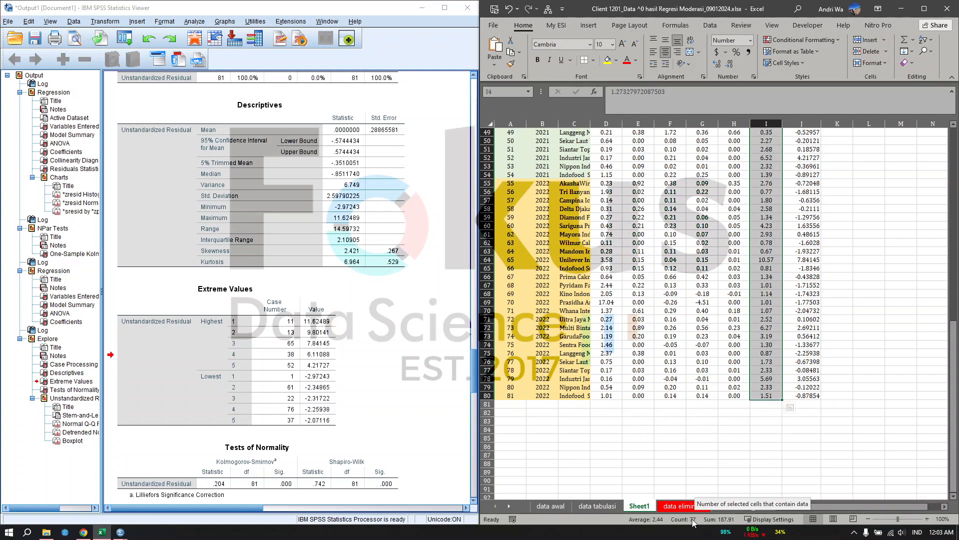
pyautogui.click(839, 412)
# Clear the residual values from column J of Sheet1.
pyautogui.scroll(16, 803, 397)
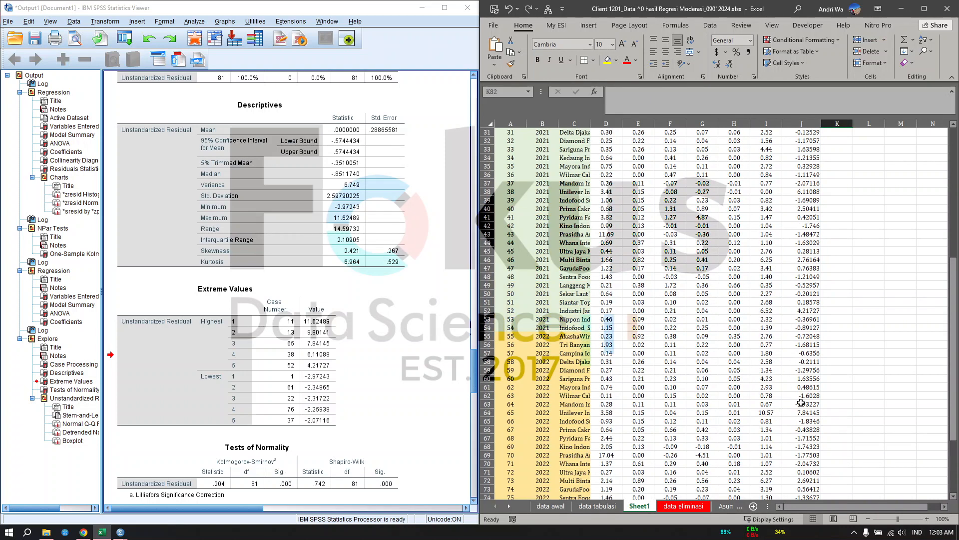
pyautogui.click(802, 124)
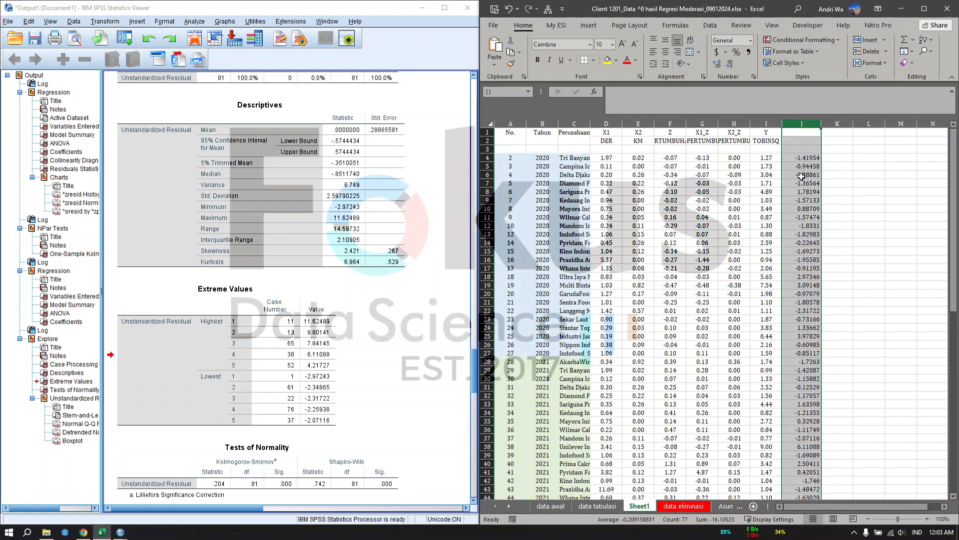
pyautogui.press('Delete')
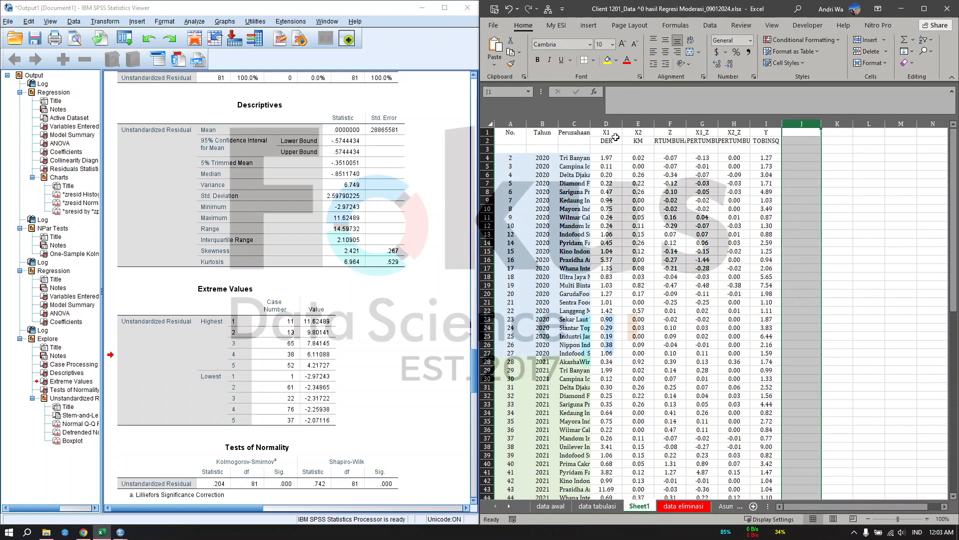
# Copy the X1 to Y values of all remaining cases, range D4:I80.
pyautogui.click(603, 158)
pyautogui.scroll(-18, 763, 381)
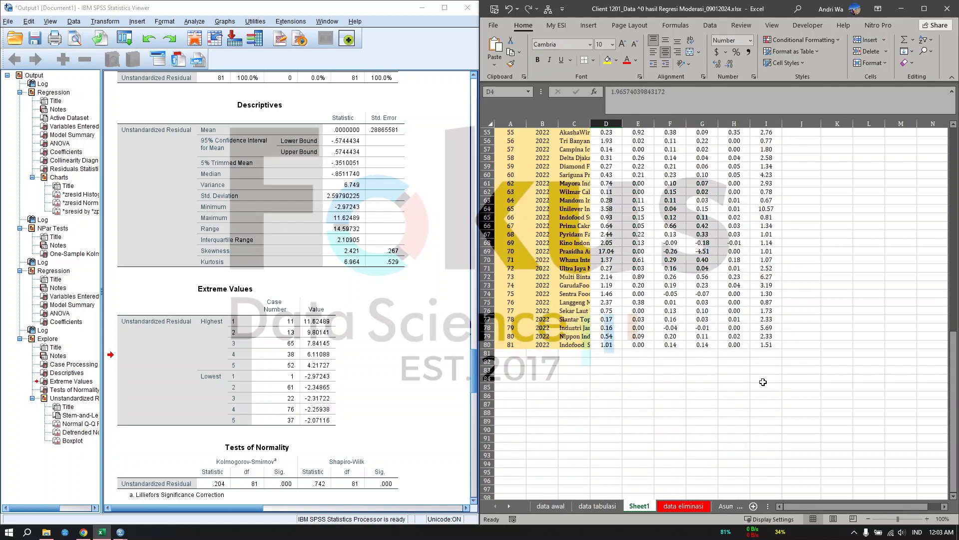
pyautogui.keyDown('shift'); pyautogui.click(765, 345); pyautogui.keyUp('shift')
pyautogui.hotkey('ctrl', 'c')
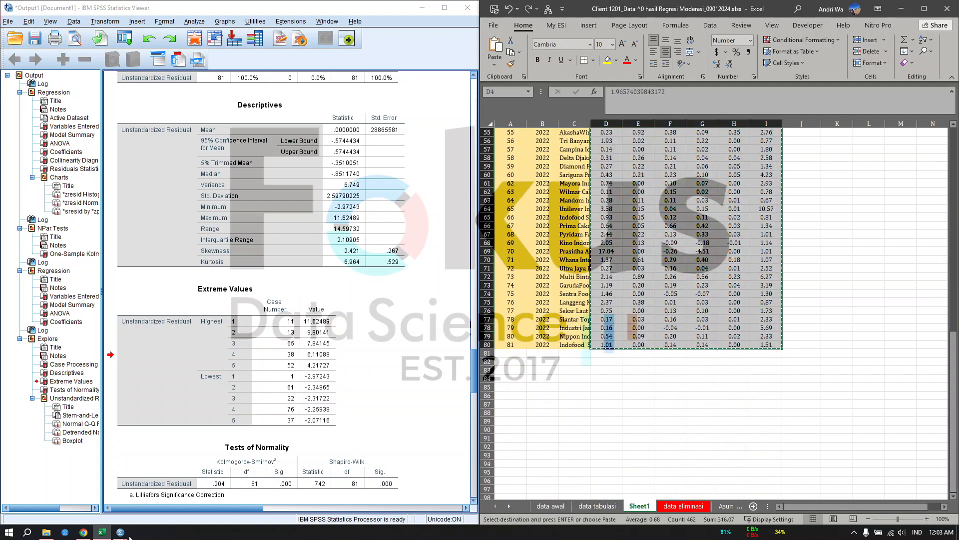
# Switch to the SPSS Data Editor and remove the RES_1 variable from the data set.
pyautogui.moveTo(121, 534)
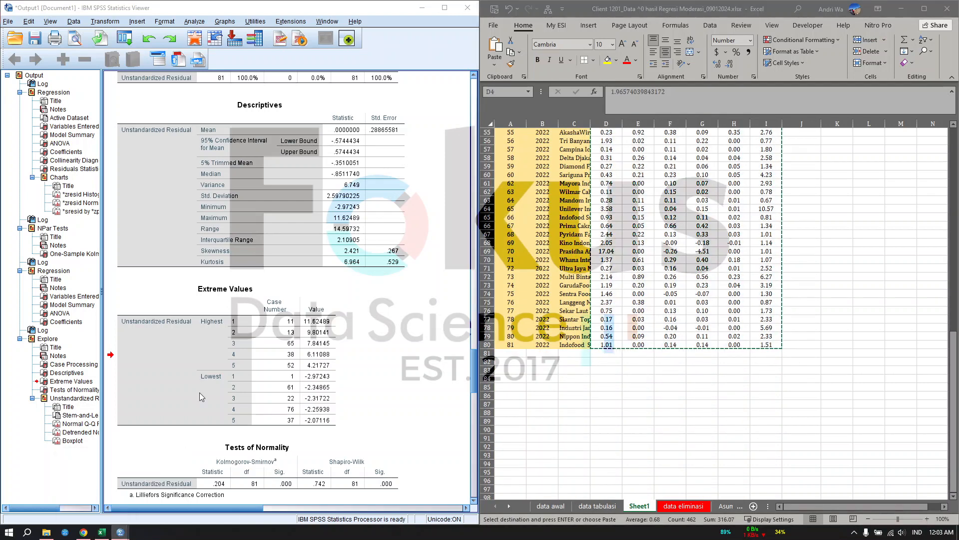
pyautogui.click(154, 480)
pyautogui.click(800, 64)
pyautogui.rightClick(806, 66)
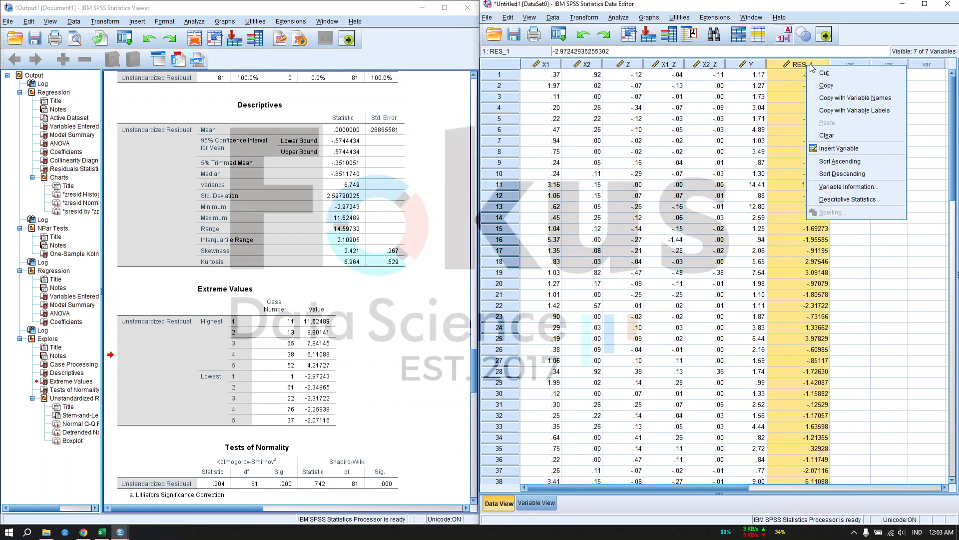
pyautogui.click(827, 136)
pyautogui.click(624, 229)
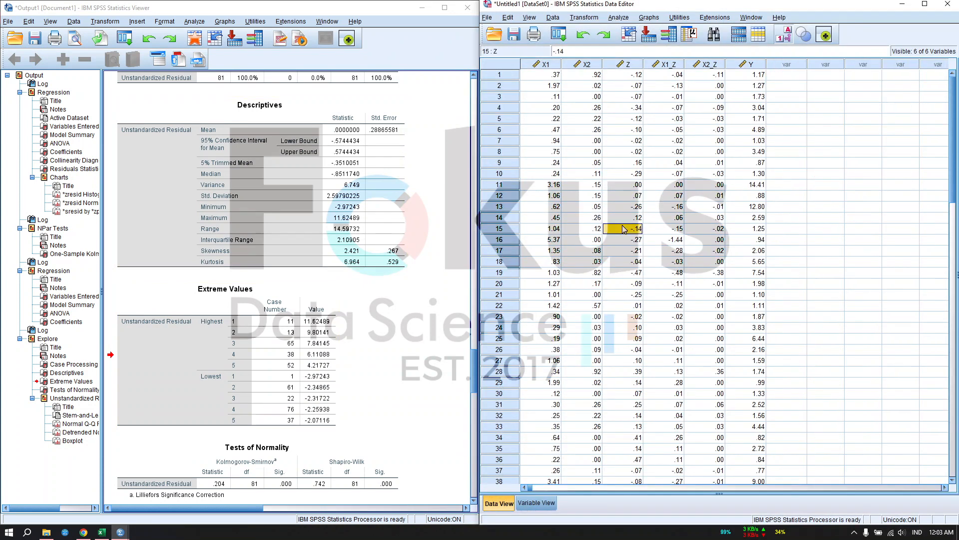
# Clear all existing cases from the data set and paste the copied Excel values starting at the first X1 cell.
pyautogui.hotkey('ctrl', 'a')
pyautogui.rightClick(624, 228)
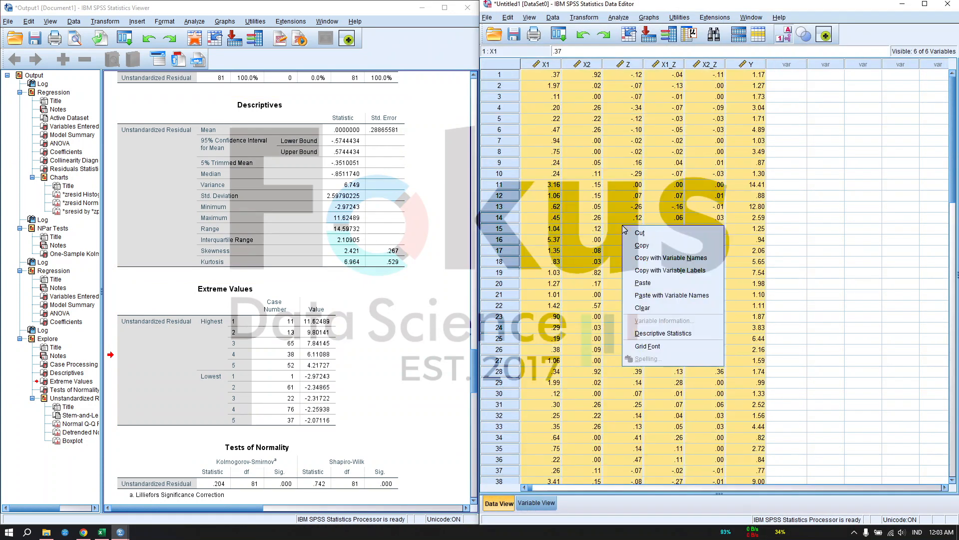
pyautogui.click(652, 306)
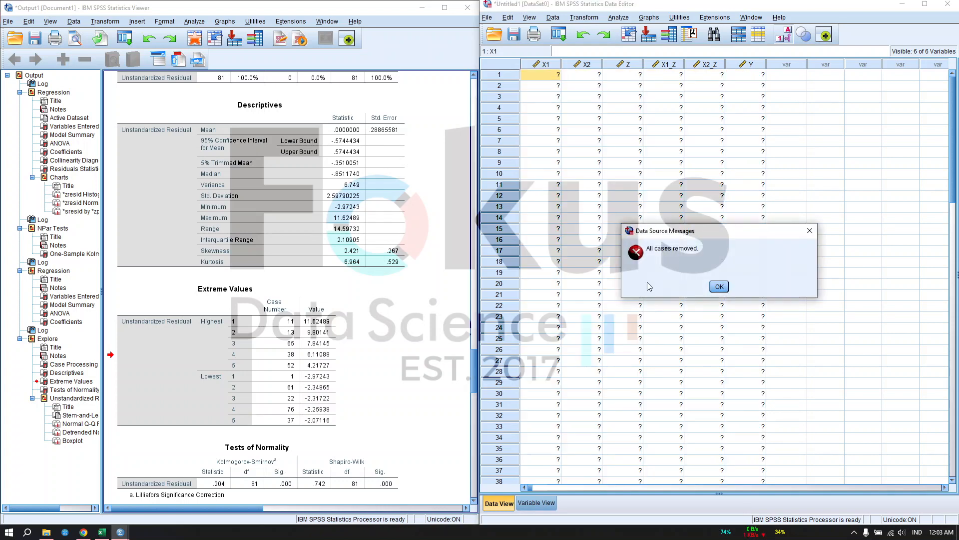
pyautogui.click(719, 288)
pyautogui.rightClick(540, 76)
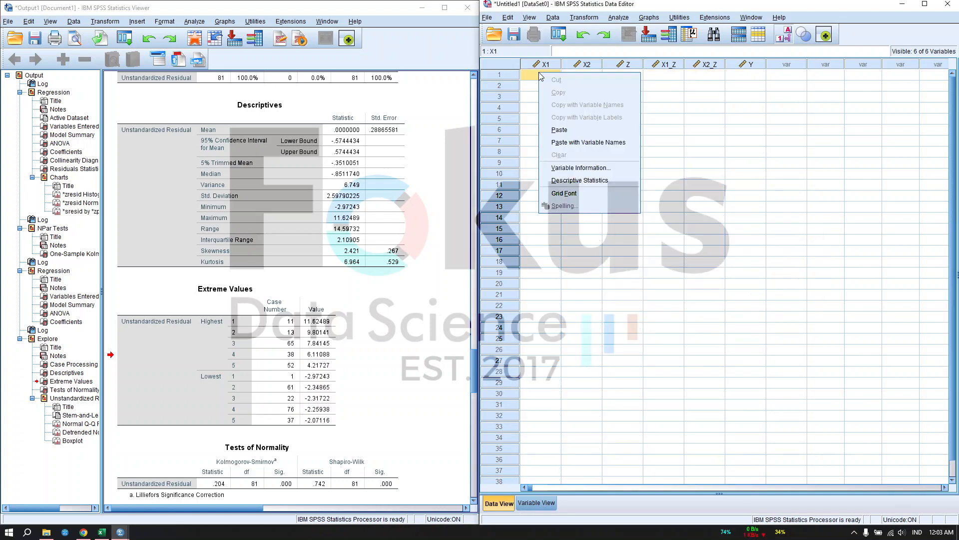
pyautogui.click(560, 129)
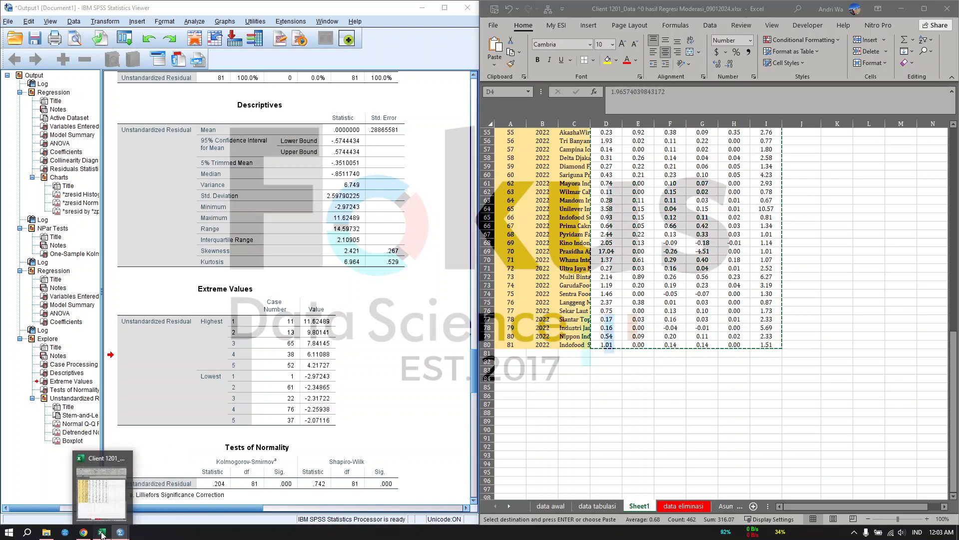
# Check the beginning of the trimmed data in the Excel workbook, minimise it and return to the SPSS Data Editor.
pyautogui.click(118, 480)
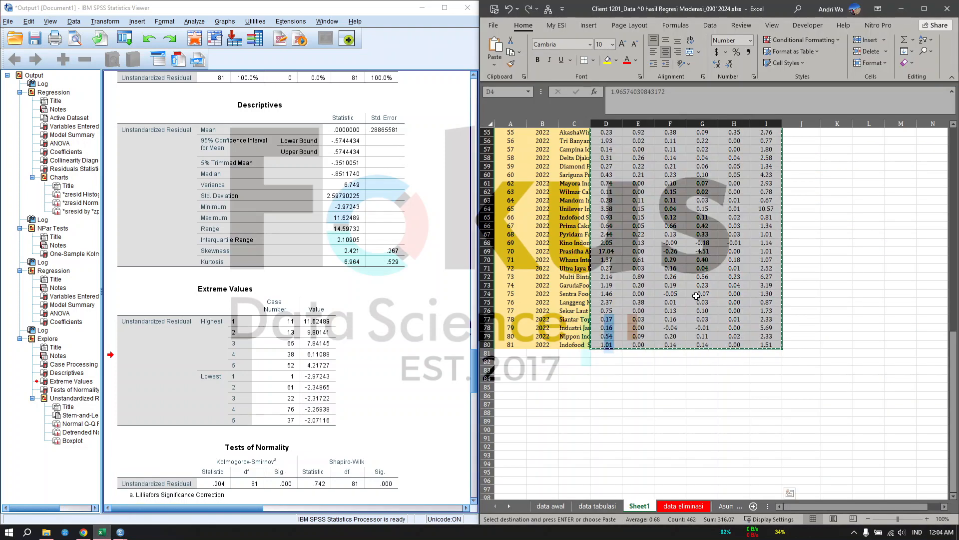
pyautogui.scroll(18, 694, 294)
pyautogui.click(901, 9)
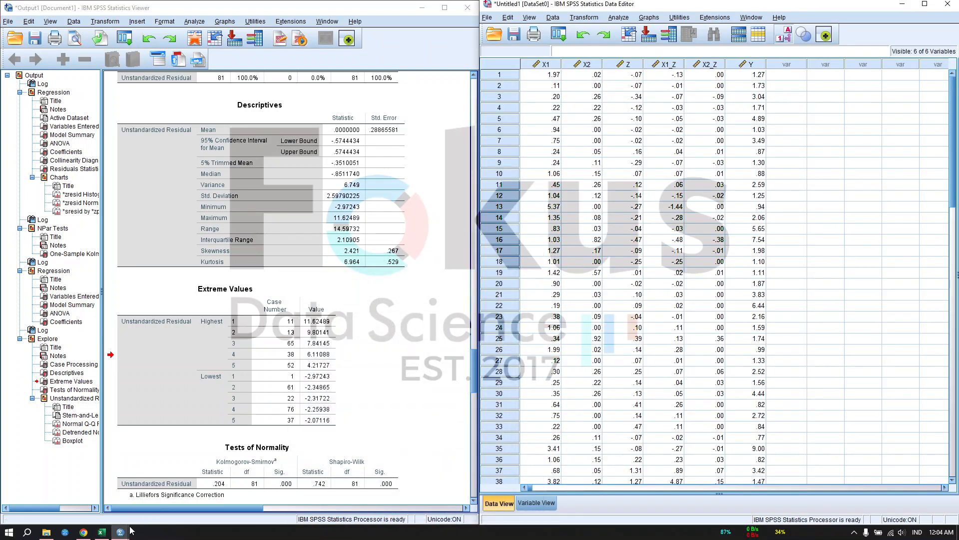
pyautogui.moveTo(120, 534)
pyautogui.moveTo(145, 505)
# Set up a linear regression with TOBINSQ [Y] as the dependent variable, keeping DER, KM and PERTUMBUHAN as independents.
pyautogui.click(619, 17)
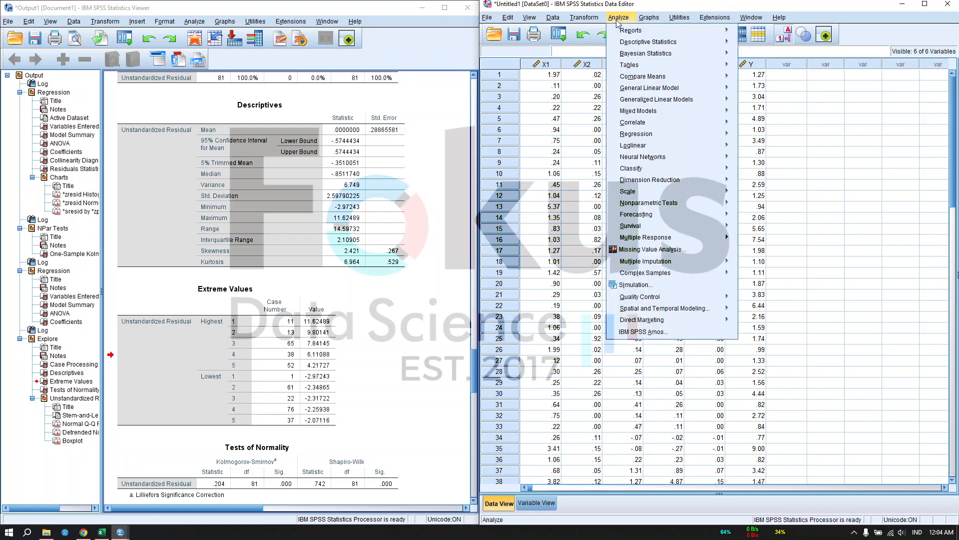
pyautogui.moveTo(653, 134)
pyautogui.click(780, 148)
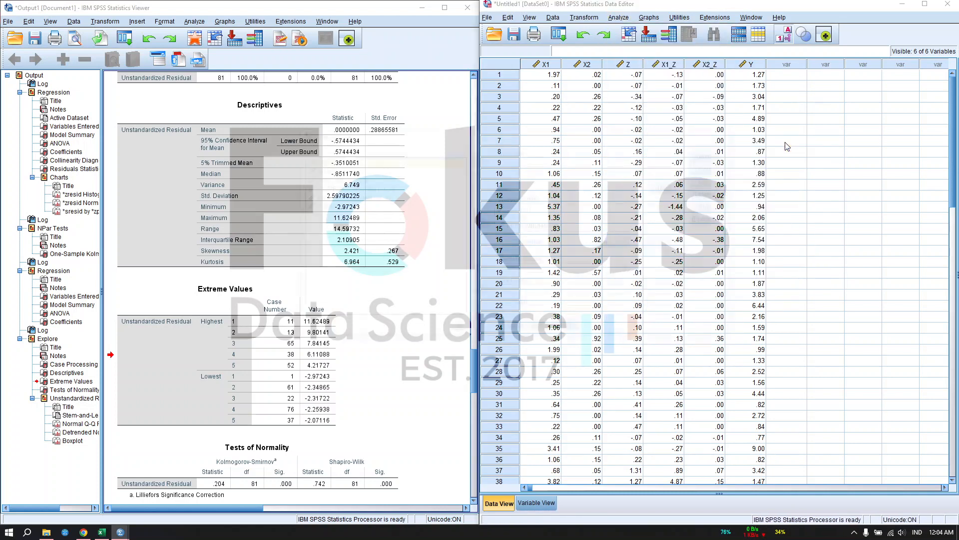
pyautogui.click(392, 207)
pyautogui.click(480, 157)
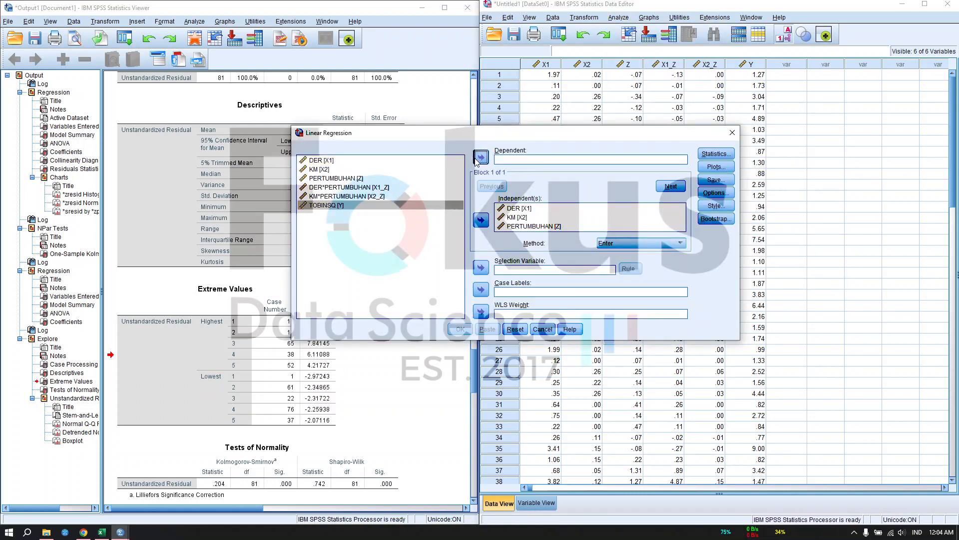
# Include collinearity diagnostics and the Durbin-Watson test in the regression statistics.
pyautogui.click(715, 154)
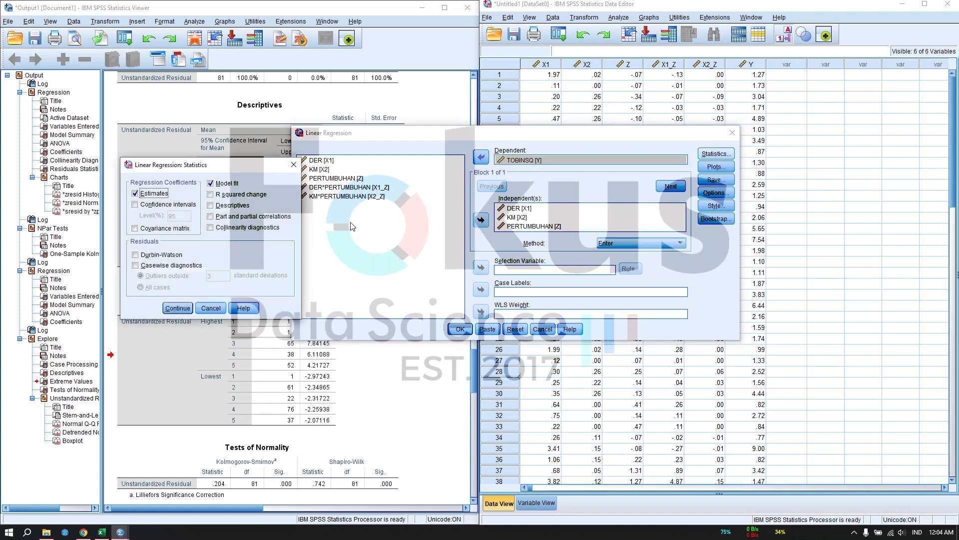
pyautogui.click(211, 227)
pyautogui.click(161, 254)
pyautogui.click(177, 308)
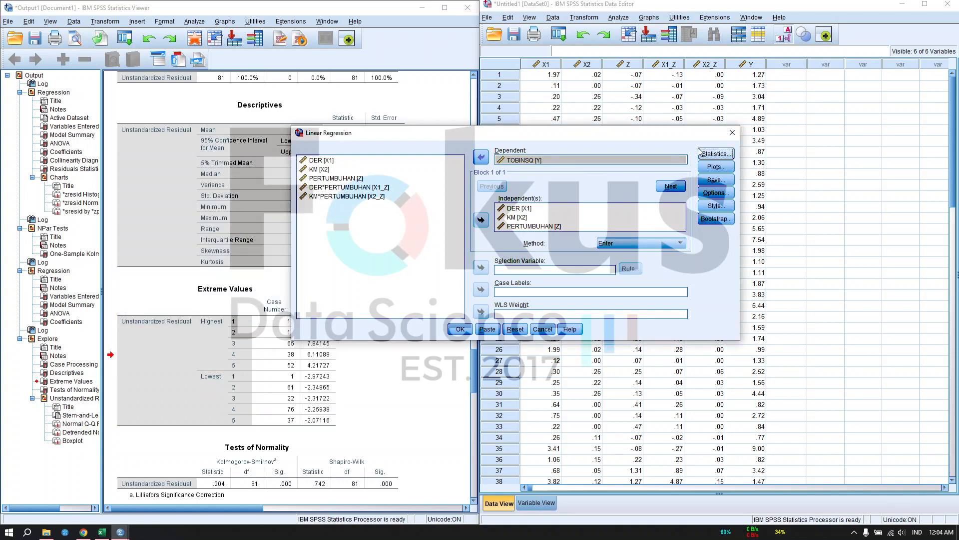
# Request a scatterplot of *SRESID on Y against *ZPRED on X, plus a histogram and normal probability plot.
pyautogui.click(715, 166)
pyautogui.click(275, 86)
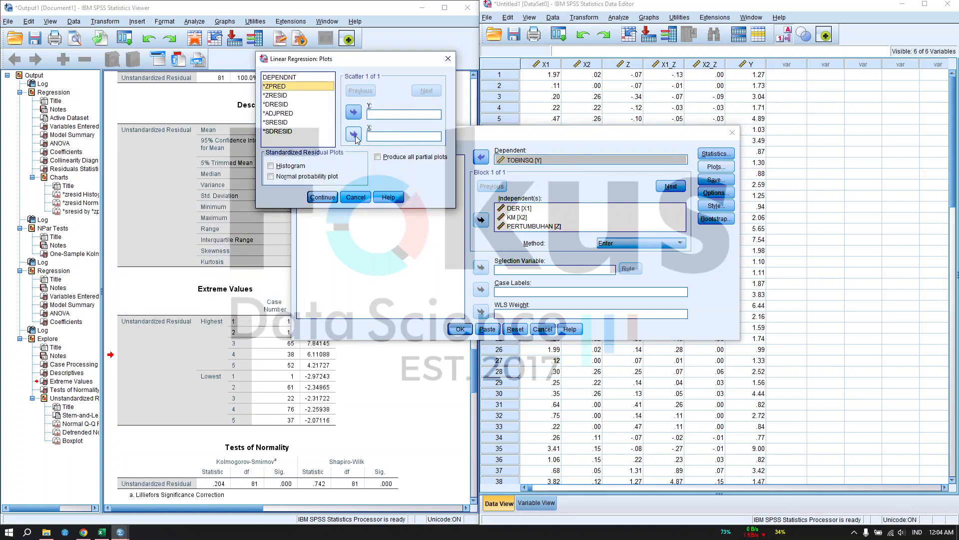
pyautogui.click(353, 134)
pyautogui.click(276, 122)
pyautogui.click(353, 112)
pyautogui.click(287, 166)
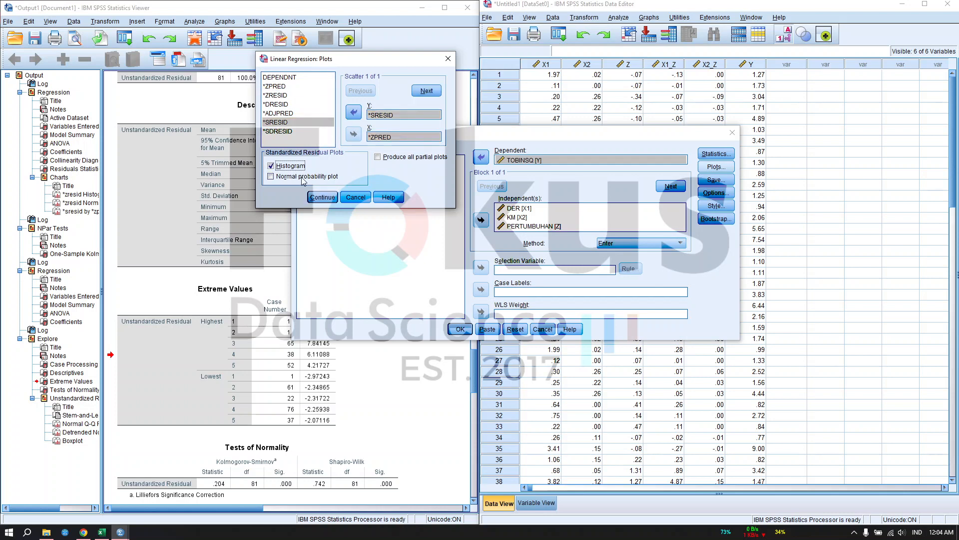
pyautogui.click(300, 177)
pyautogui.click(322, 197)
# Save the unstandardized residuals as a new variable and run the regression.
pyautogui.click(713, 180)
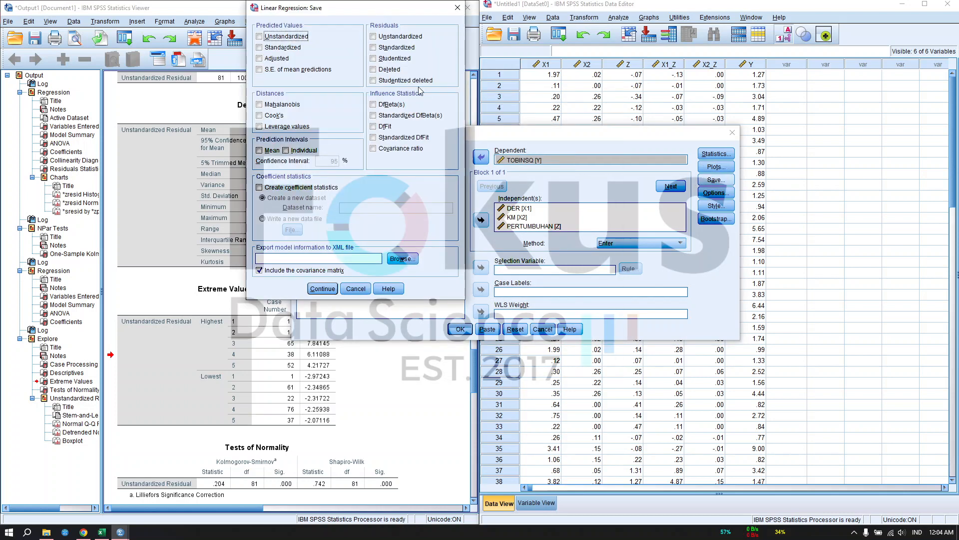
pyautogui.click(393, 36)
pyautogui.click(322, 290)
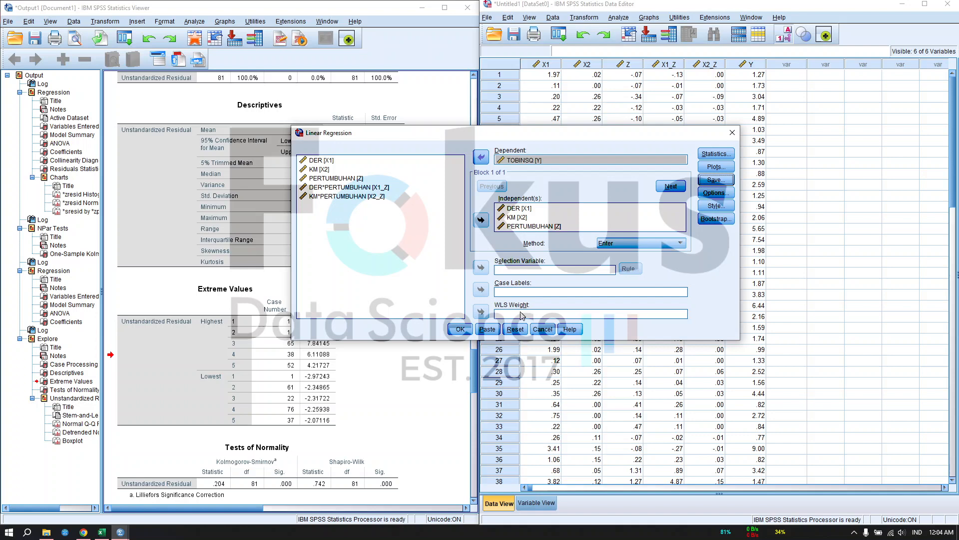
pyautogui.click(460, 329)
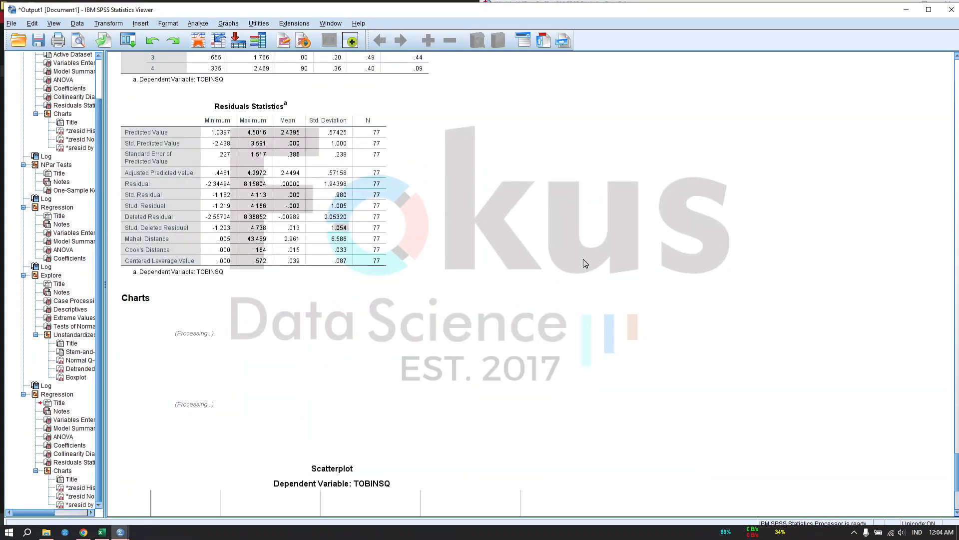
# Examine the new regression's charts, Model Summary, ANOVA and Coefficients tables in the output.
pyautogui.scroll(-6, 576, 262)
pyautogui.scroll(8, 576, 263)
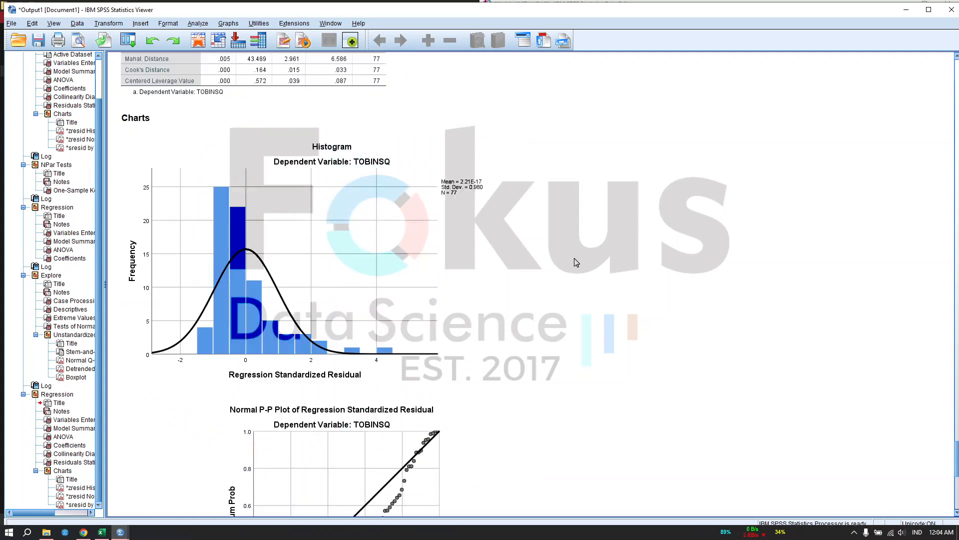
pyautogui.scroll(3, 576, 262)
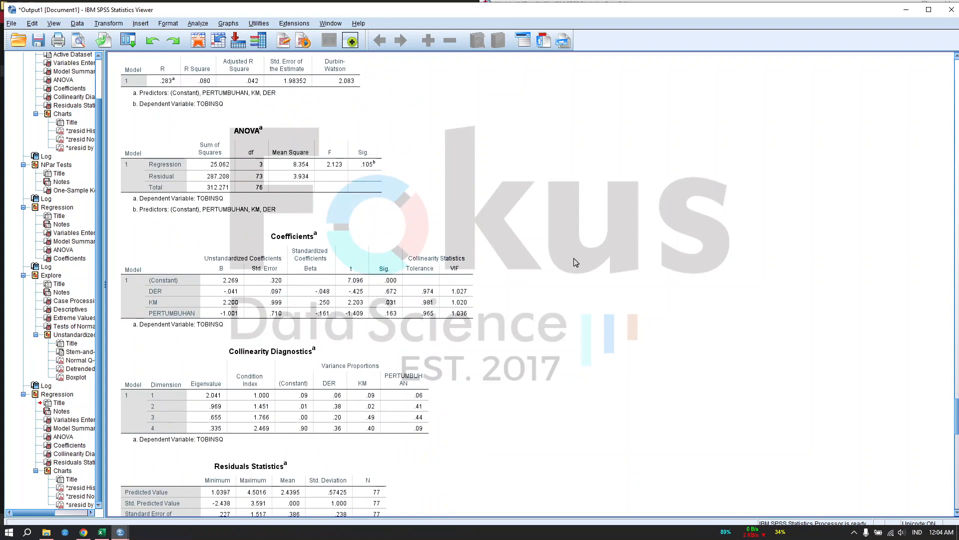
pyautogui.scroll(2, 576, 262)
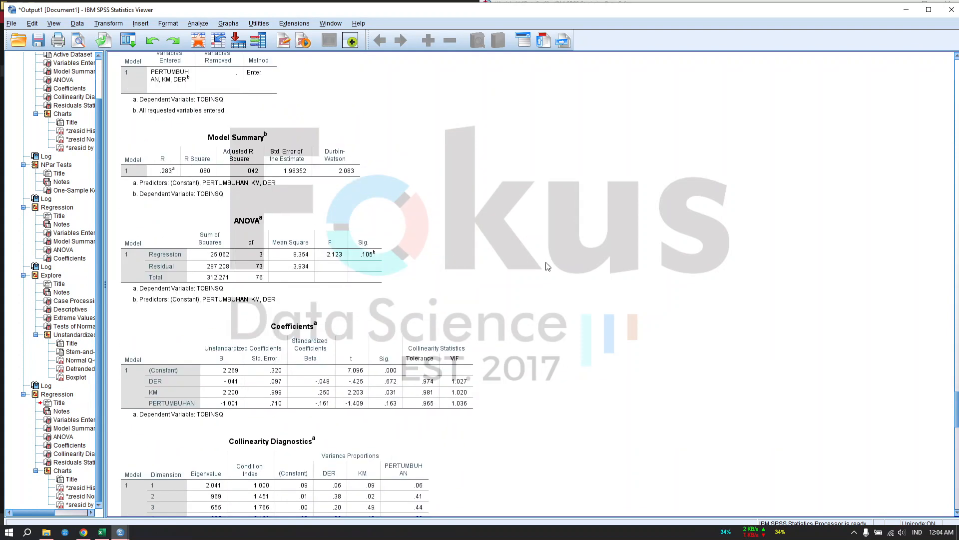
pyautogui.scroll(-2, 455, 291)
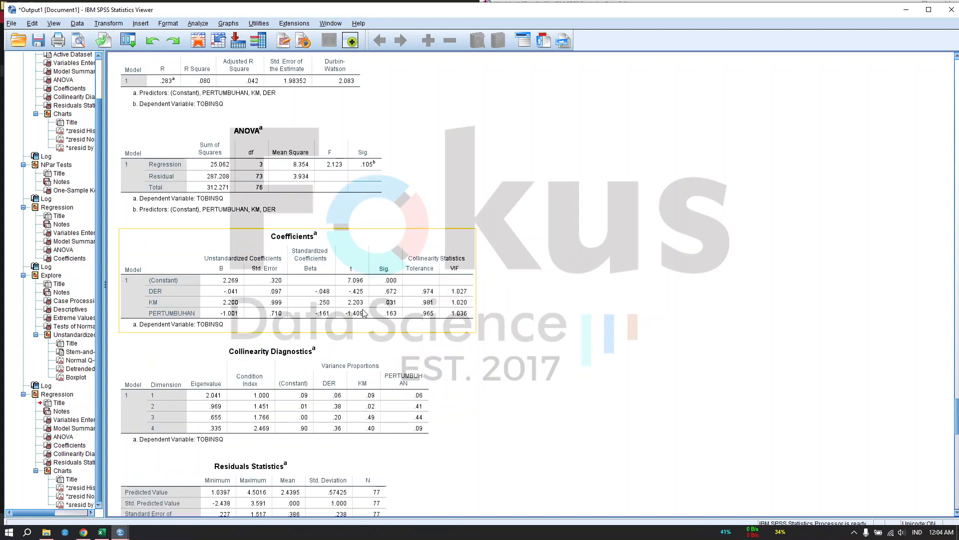
pyautogui.scroll(3, 364, 313)
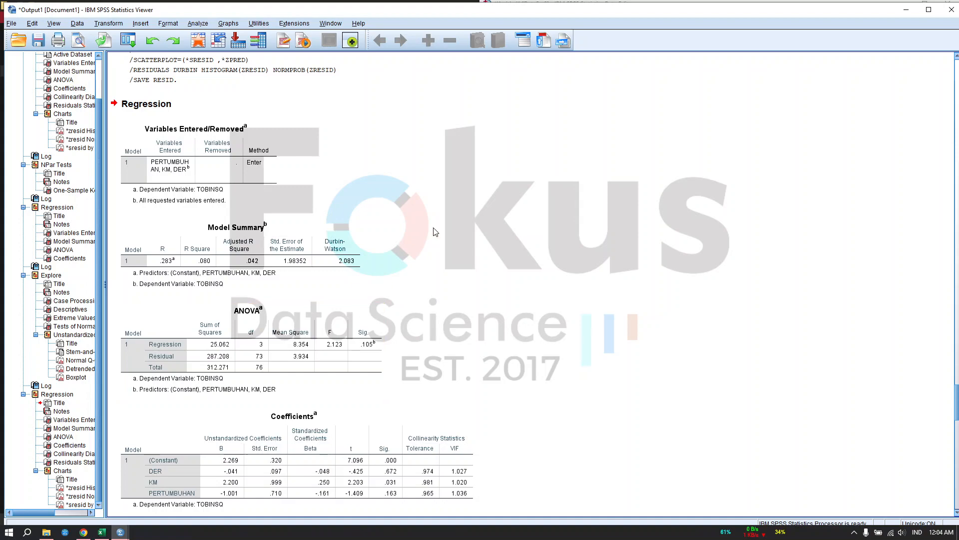
pyautogui.scroll(-1, 478, 257)
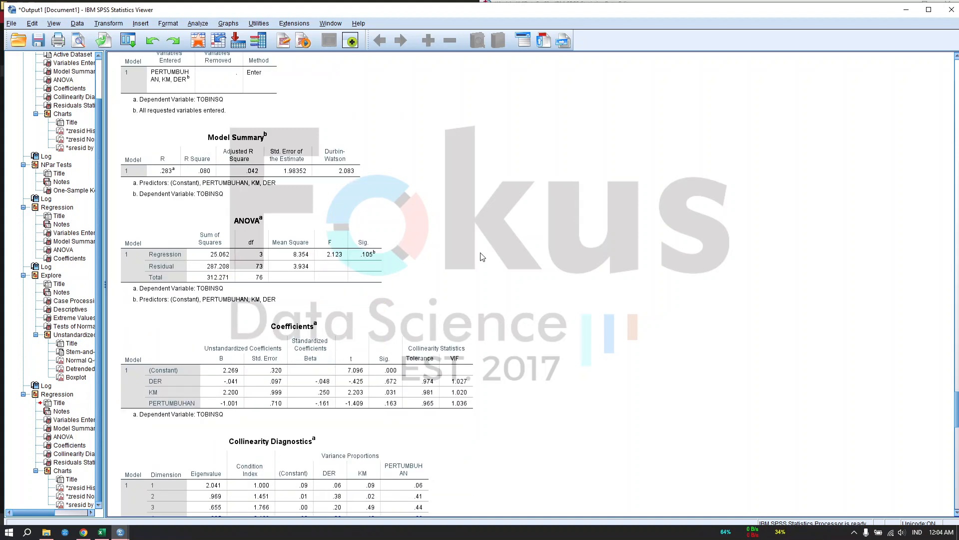
# Capture a screen snip of the first regression's Model Summary, ANOVA and Coefficients tables.
pyautogui.scroll(15, 479, 250)
pyautogui.scroll(20, 480, 243)
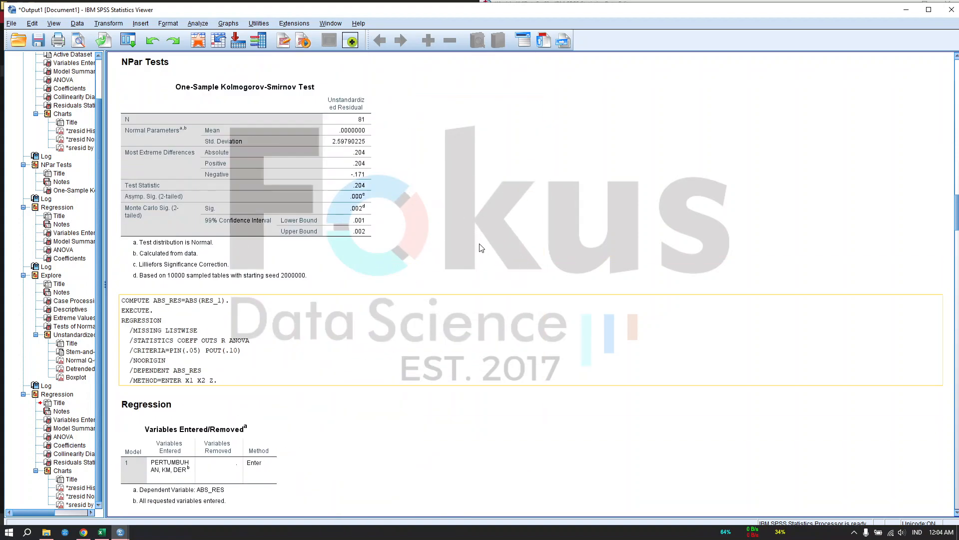
pyautogui.scroll(20, 478, 242)
pyautogui.scroll(-9, 490, 247)
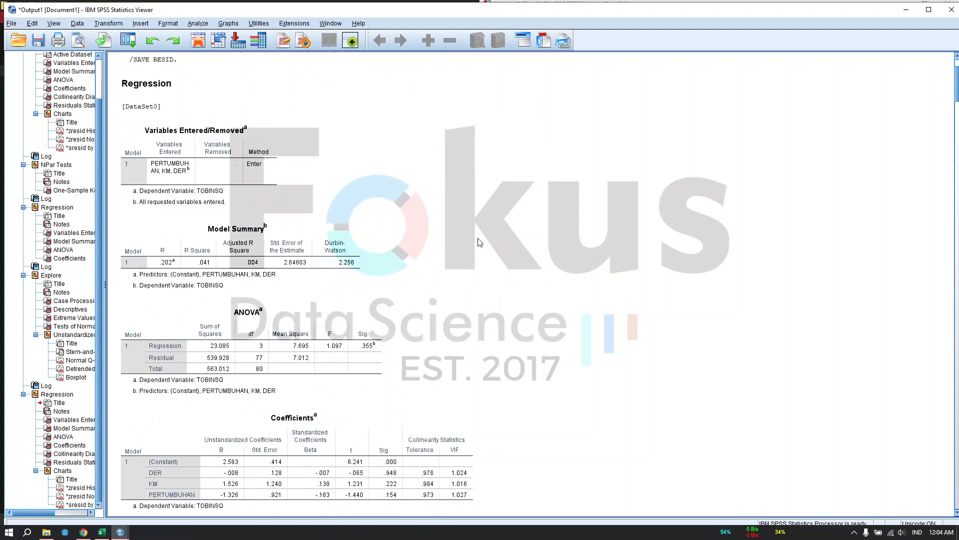
pyautogui.scroll(5, 599, 258)
pyautogui.hotkey('ctrl', 'alt', 's')
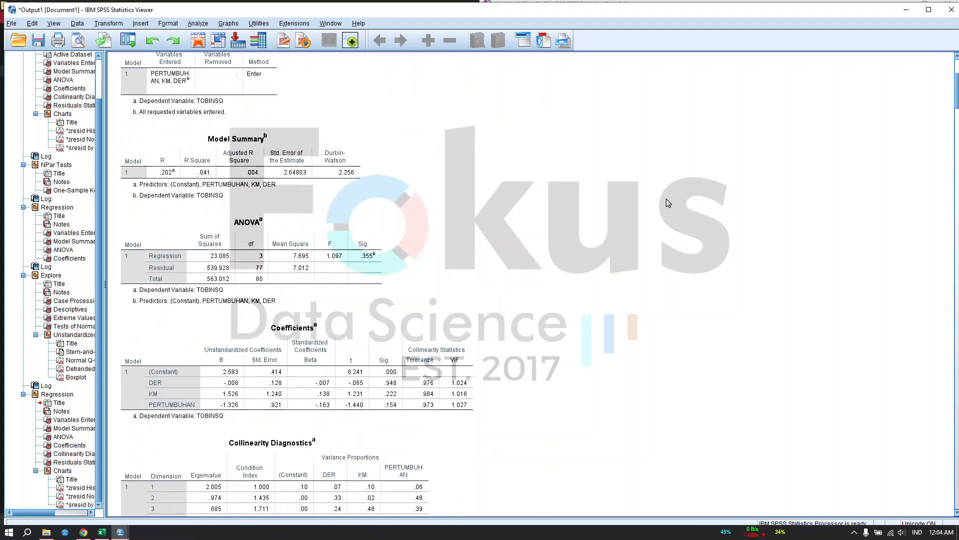
pyautogui.click(591, 216)
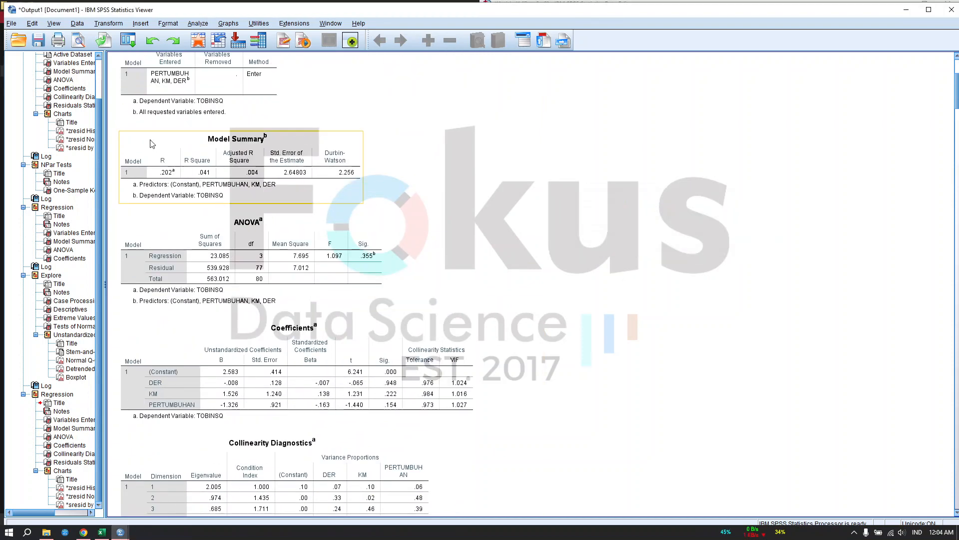
pyautogui.moveTo(114, 128); pyautogui.dragTo(488, 431)
pyautogui.click(631, 326)
# Place the Snipping Tool capture beside the latest regression output and compare their Model Summary, ANOVA and Coefficients tables.
pyautogui.scroll(-20, 614, 335)
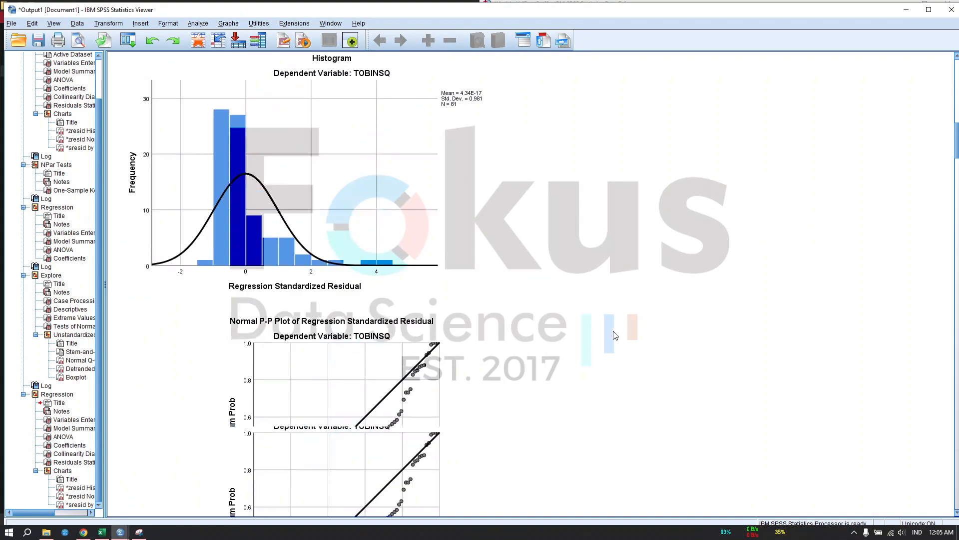
pyautogui.scroll(-20, 613, 339)
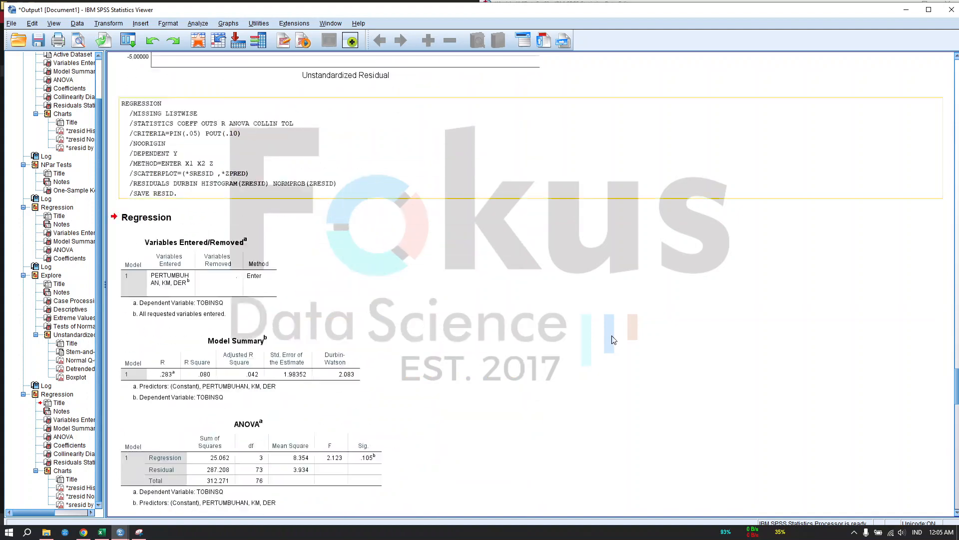
pyautogui.scroll(-3, 613, 338)
pyautogui.scroll(15, 612, 338)
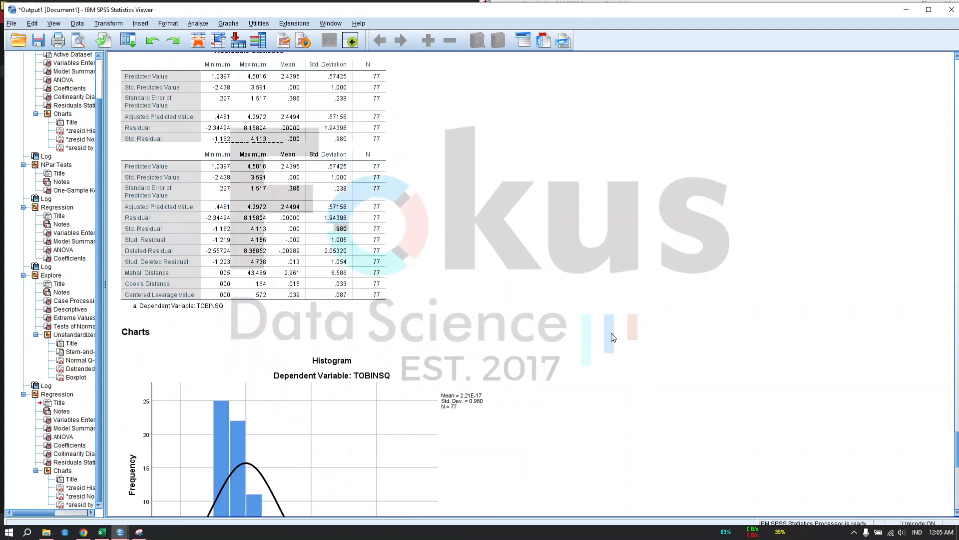
pyautogui.scroll(-3, 610, 338)
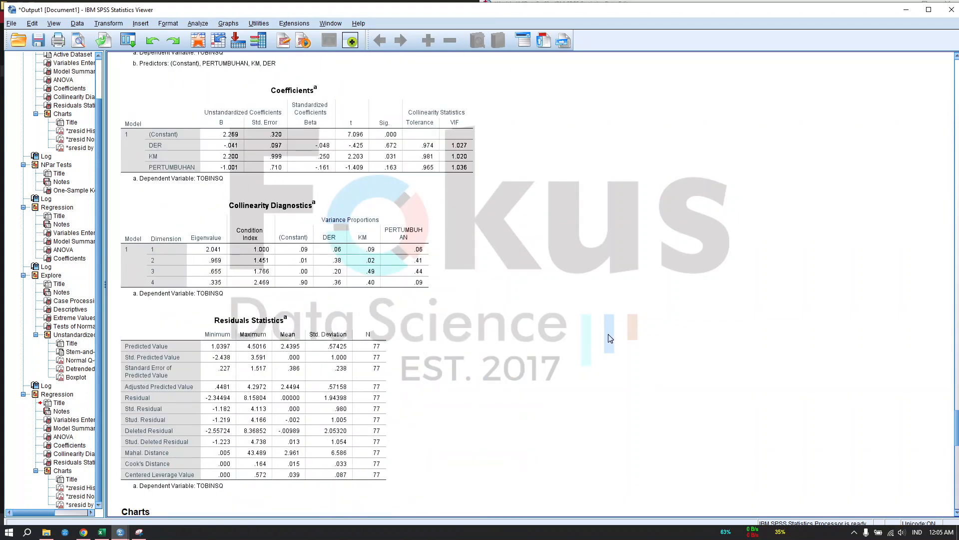
pyautogui.click(139, 532)
pyautogui.moveTo(367, 54); pyautogui.dragTo(789, 70)
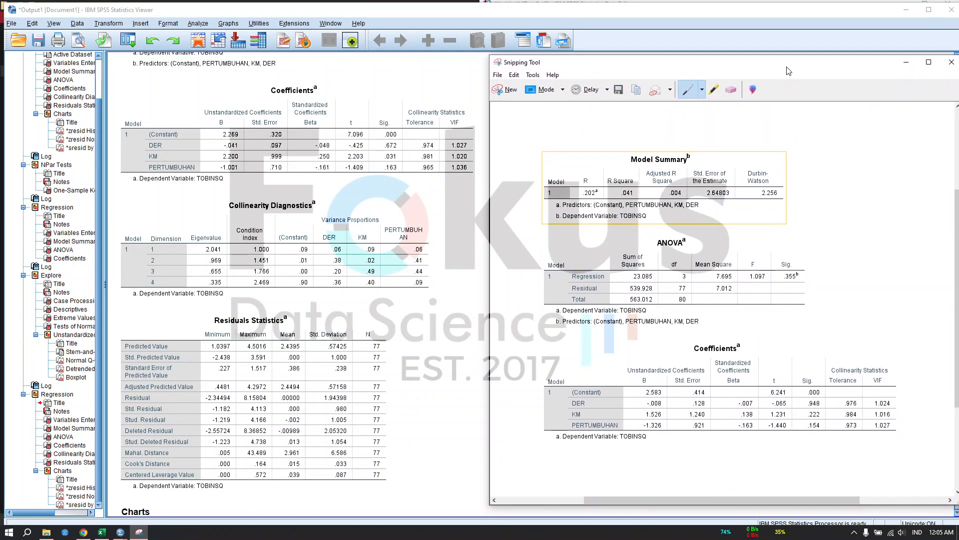
pyautogui.scroll(5, 456, 224)
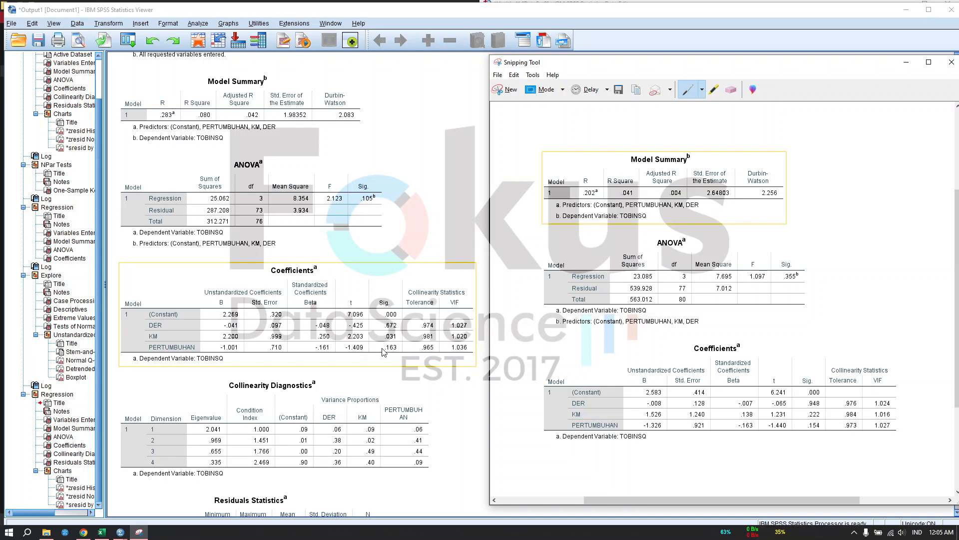
# Set up a one-sample Kolmogorov-Smirnov test against the normal distribution for Unstandardized Residual [RES_1].
pyautogui.scroll(-15, 380, 352)
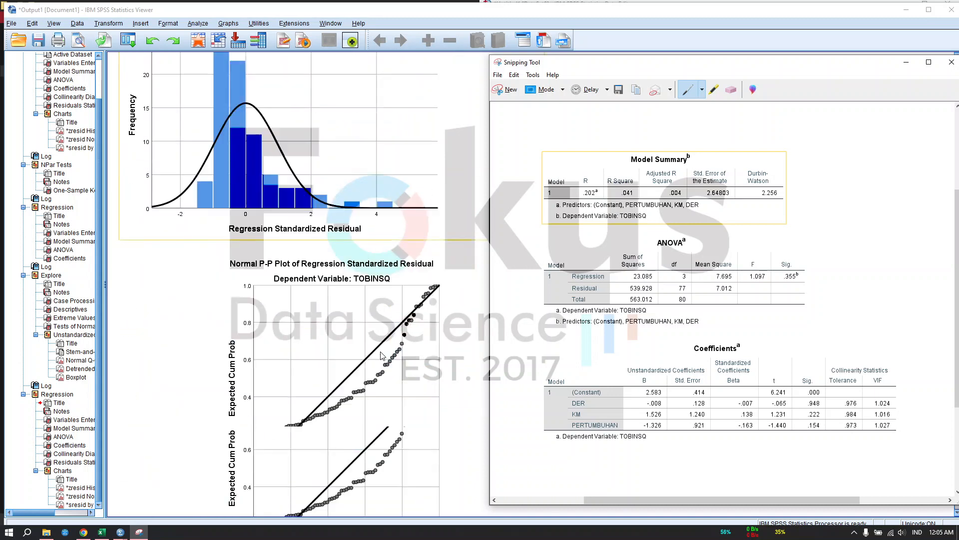
pyautogui.scroll(5, 380, 357)
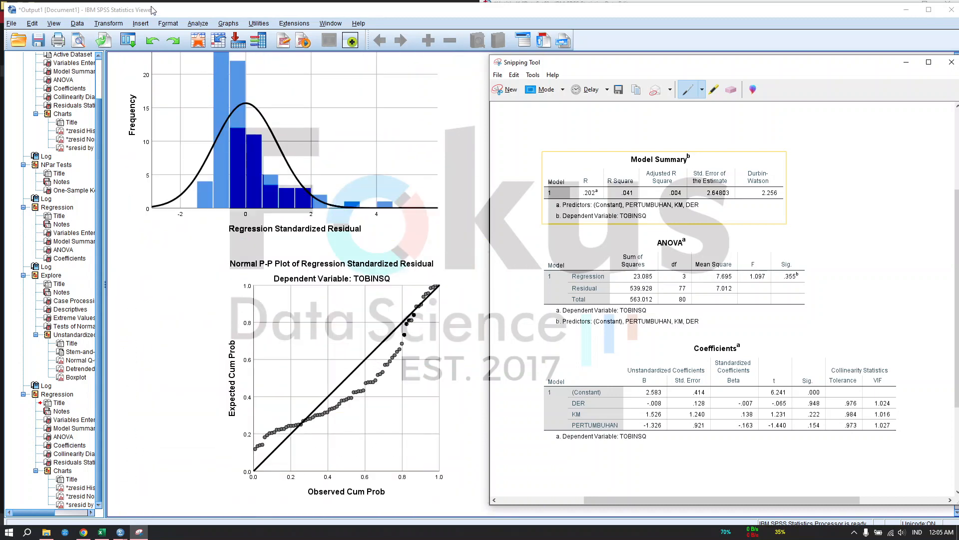
pyautogui.click(198, 23)
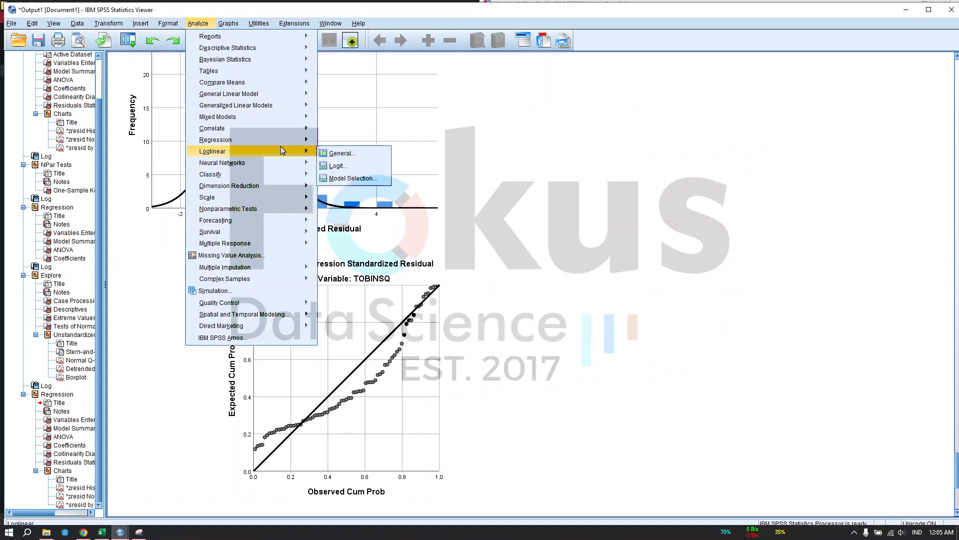
pyautogui.moveTo(279, 208)
pyautogui.moveTo(370, 247)
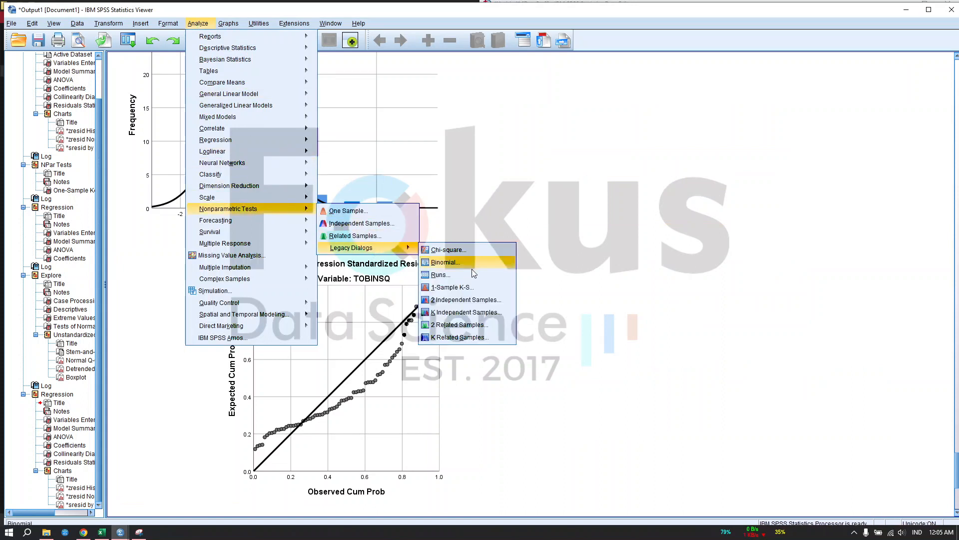
pyautogui.click(468, 286)
pyautogui.click(343, 175)
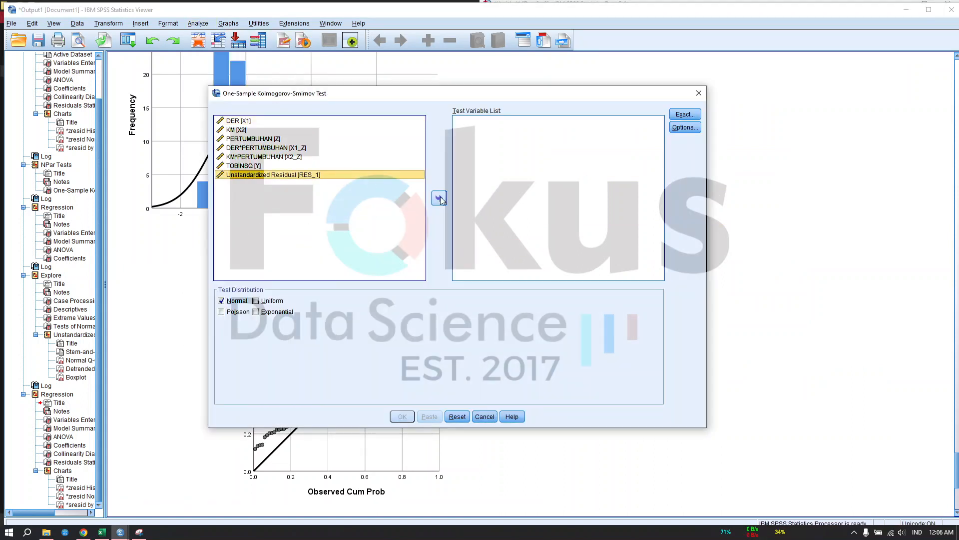
pyautogui.click(439, 198)
# Accept the Monte Carlo exact-test settings with 99% confidence and 10000 samples, run the test and inspect its result table.
pyautogui.click(685, 114)
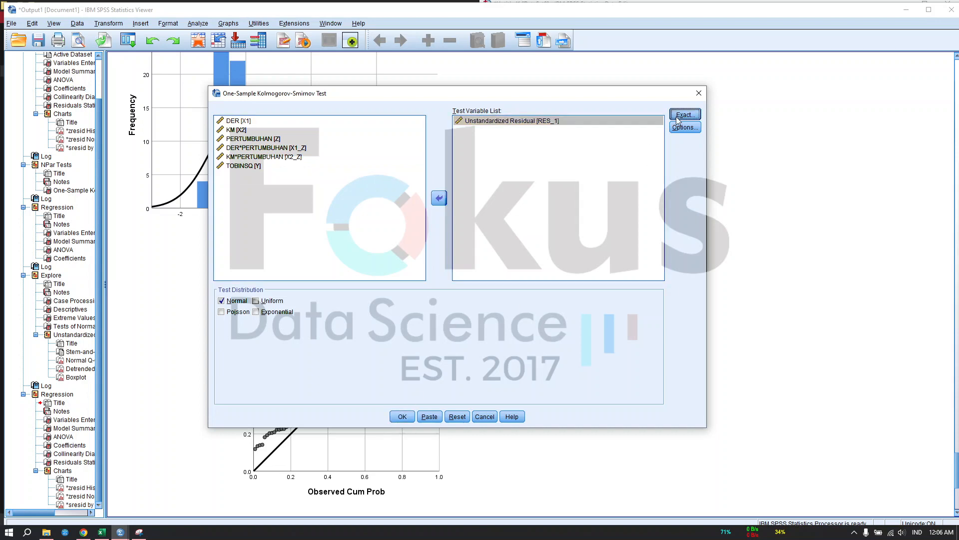
pyautogui.click(296, 234)
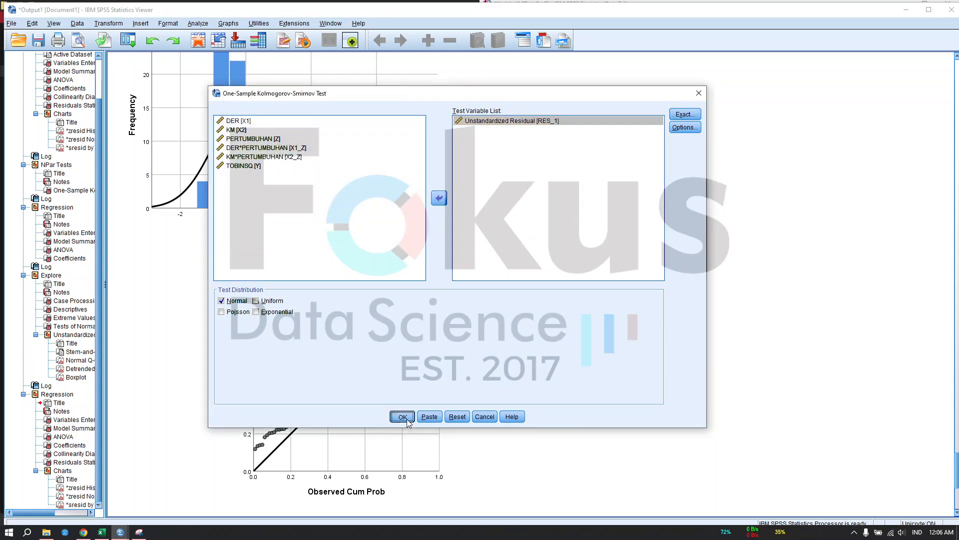
pyautogui.click(401, 416)
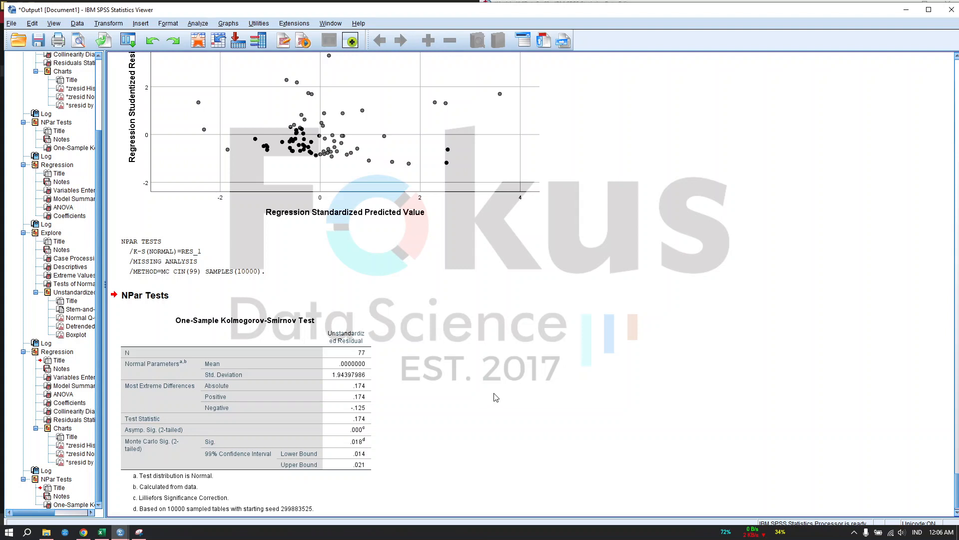
pyautogui.click(369, 402)
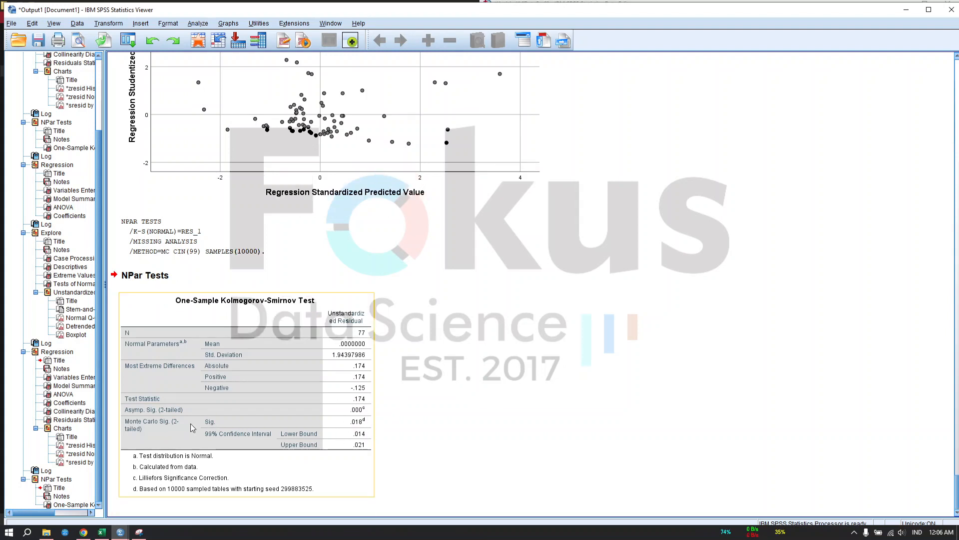
# Compare the earlier One-Sample Kolmogorov-Smirnov table for the untrimmed residuals with the newest one at the end of the output.
pyautogui.scroll(10, 405, 377)
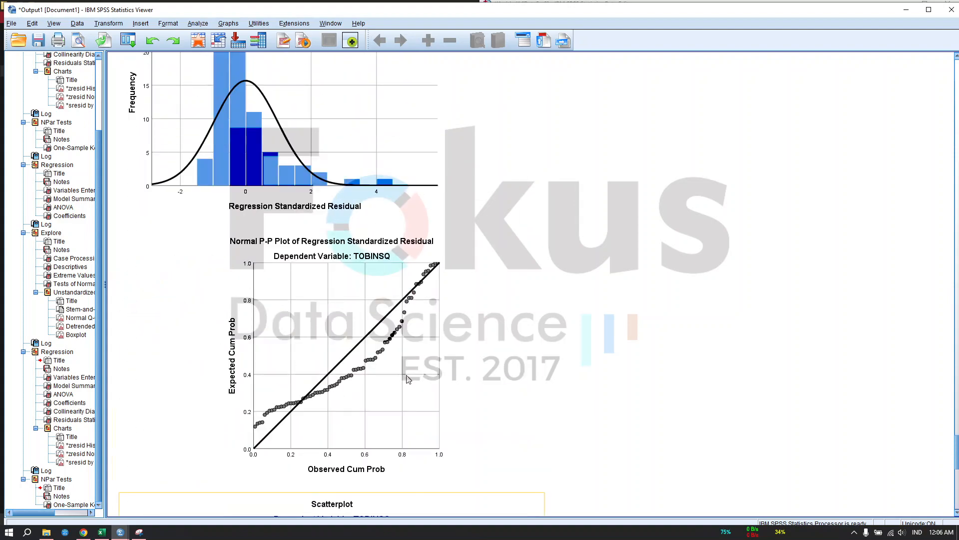
pyautogui.scroll(15, 405, 378)
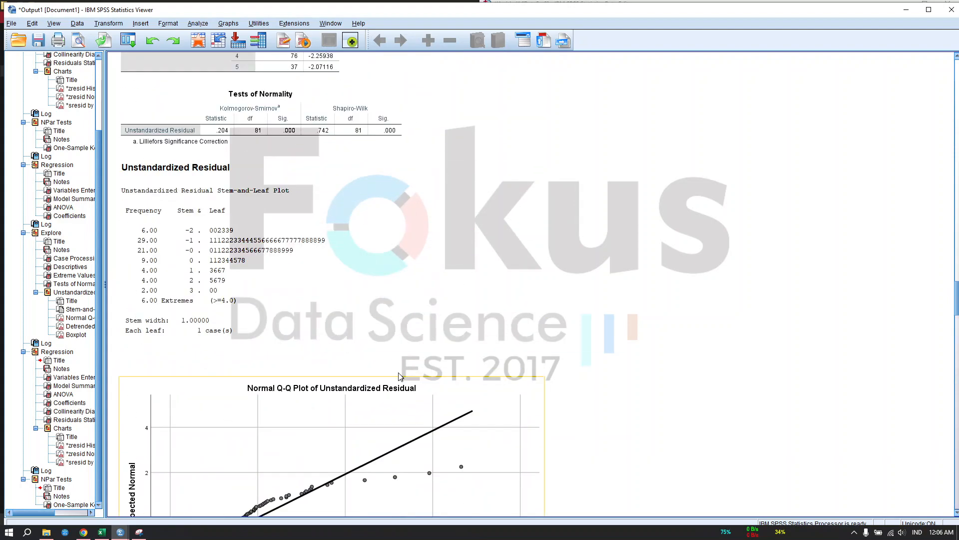
pyautogui.scroll(15, 400, 376)
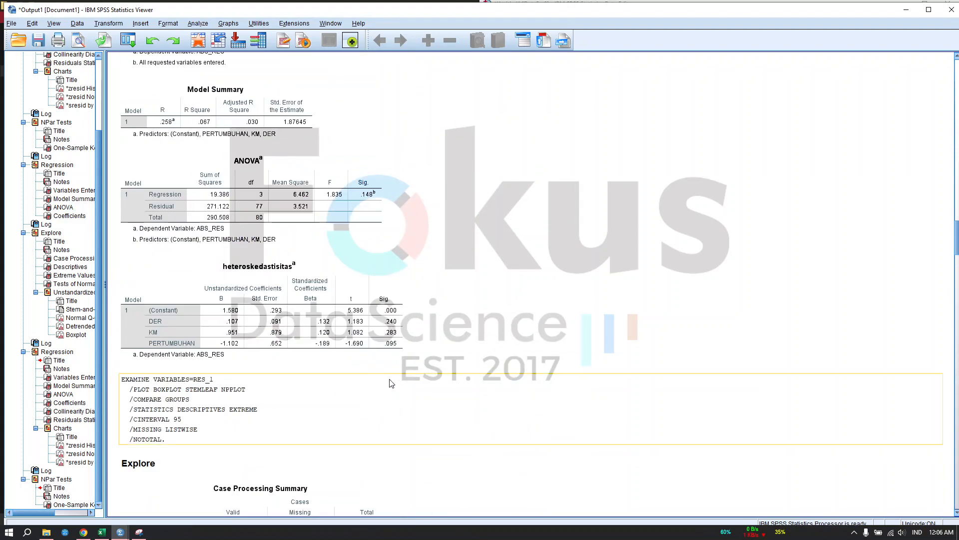
pyautogui.scroll(-10, 348, 366)
pyautogui.scroll(13, 352, 368)
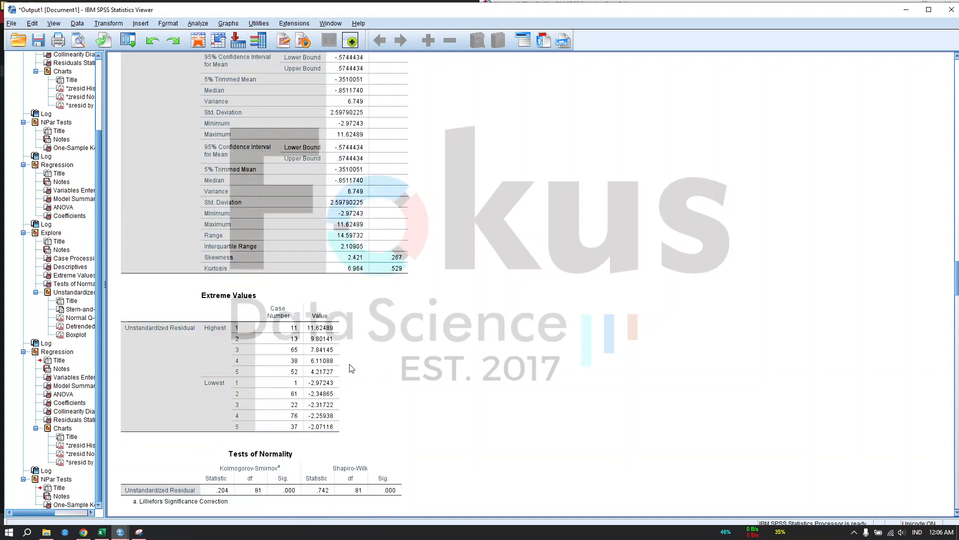
pyautogui.scroll(10, 353, 368)
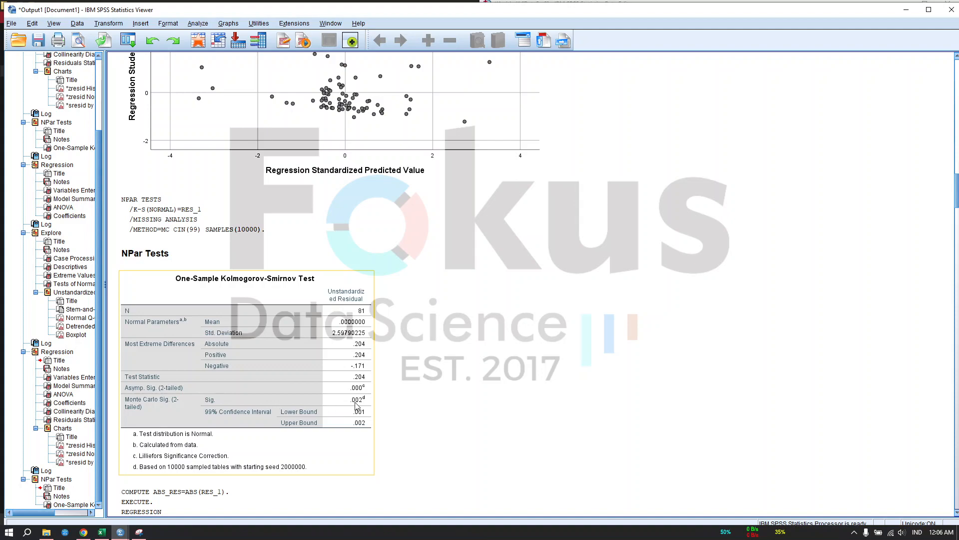
pyautogui.scroll(-20, 480, 402)
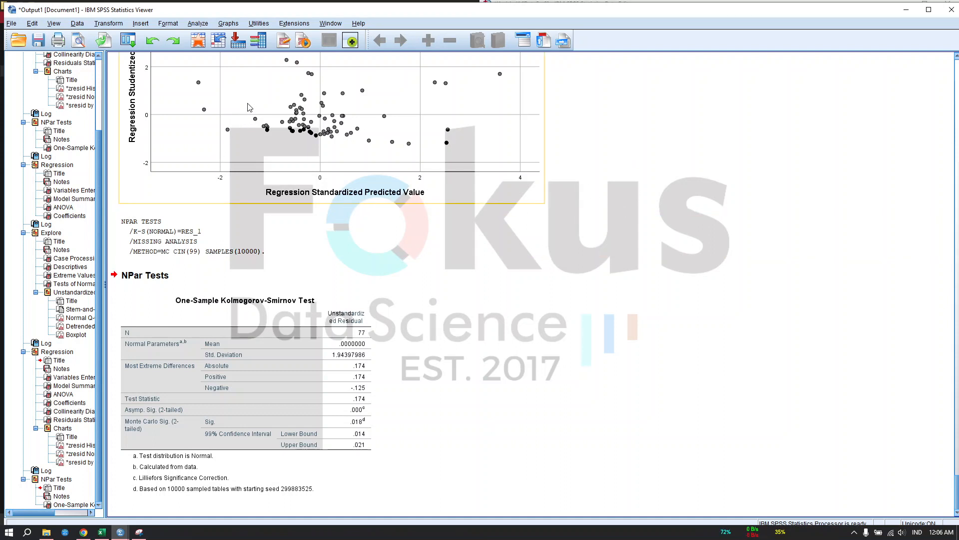
# Copy the RES_1 column from the SPSS Data Editor and paste its values into Sheet1 of the Excel workbook, starting at J4.
pyautogui.moveTo(120, 531)
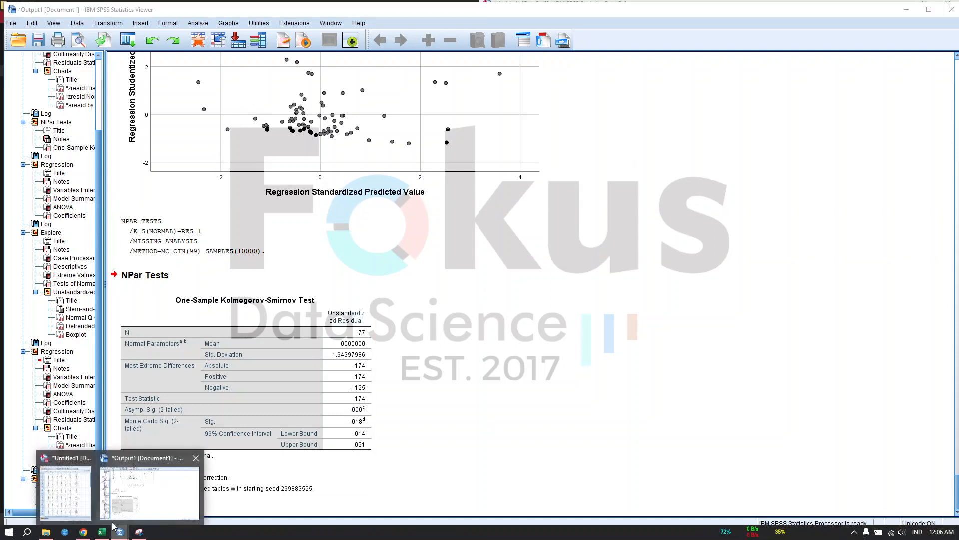
pyautogui.click(84, 510)
pyautogui.click(810, 66)
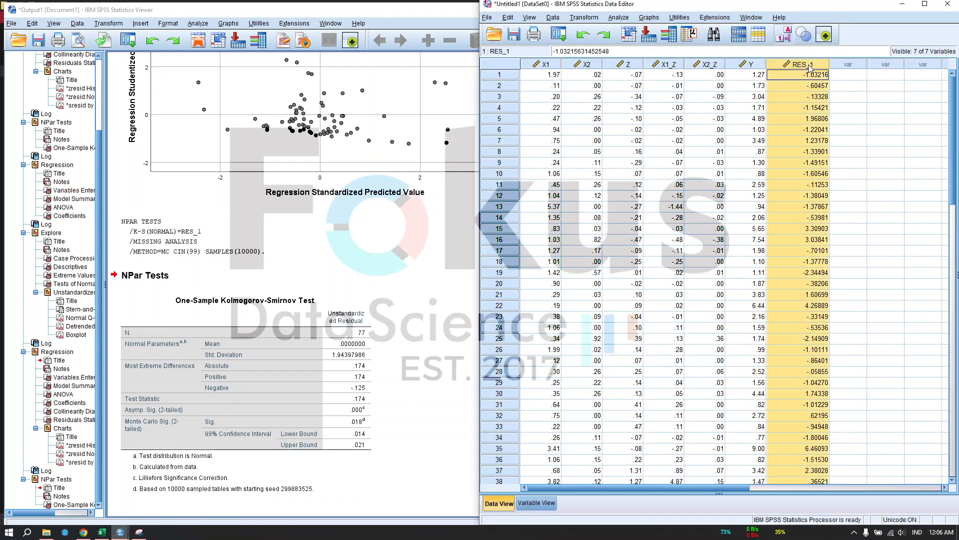
pyautogui.rightClick(811, 67)
pyautogui.press('Escape')
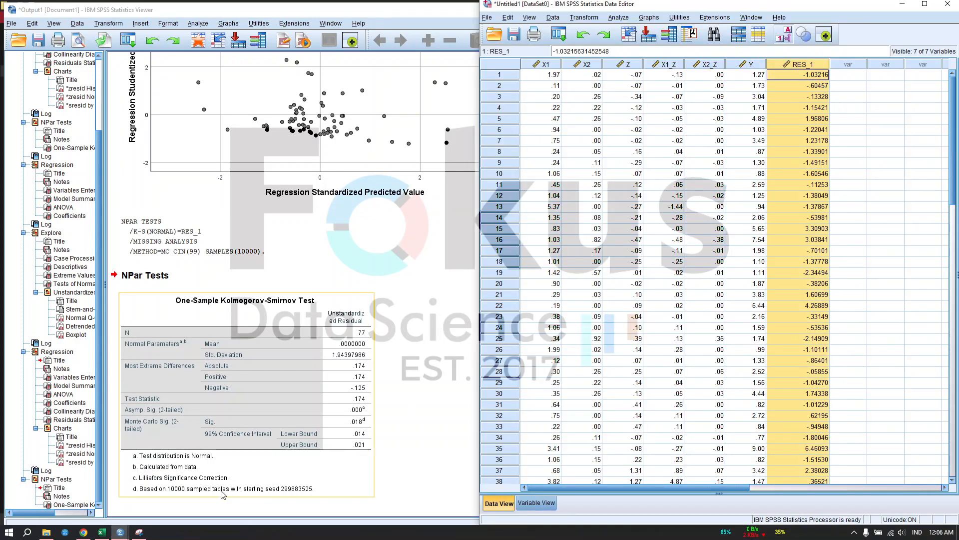
pyautogui.click(101, 532)
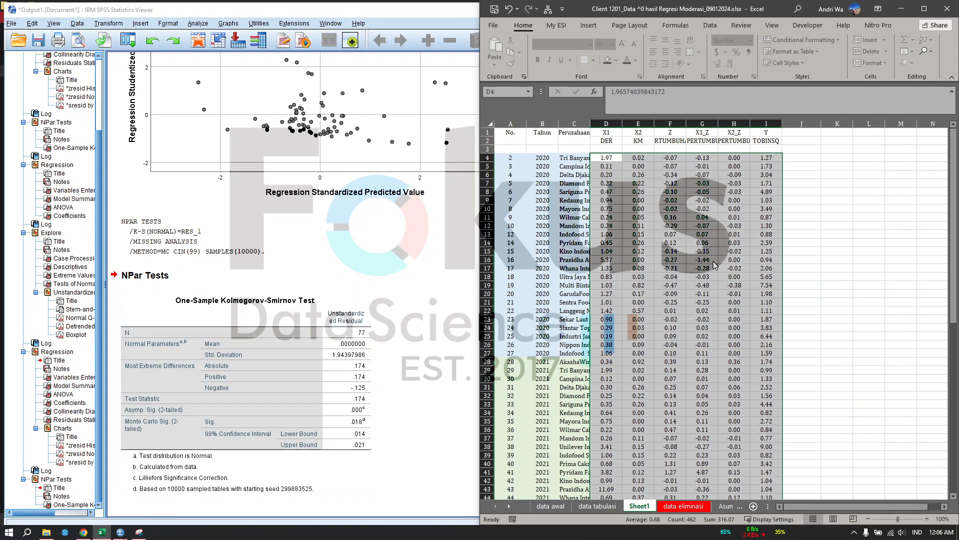
pyautogui.click(806, 157)
pyautogui.rightClick(806, 157)
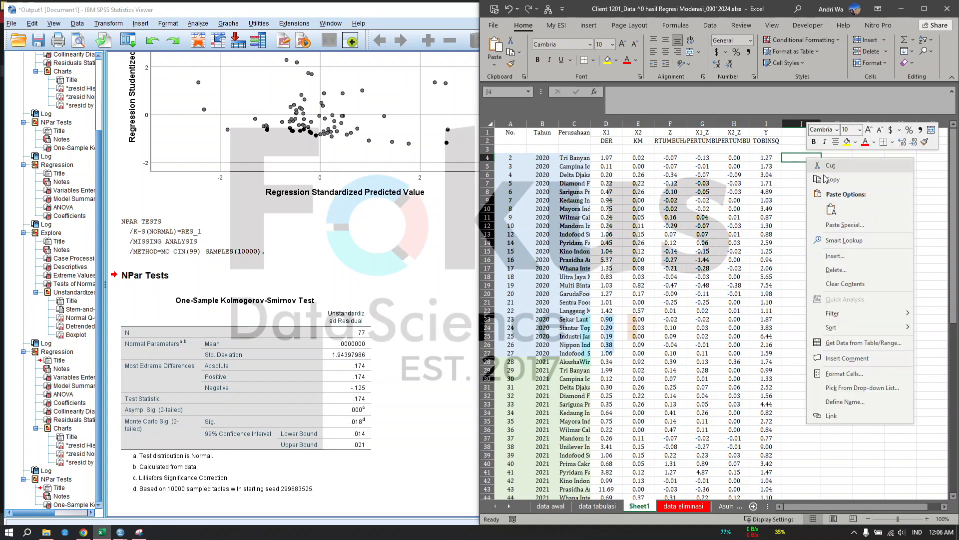
pyautogui.click(827, 202)
pyautogui.scroll(-3, 796, 270)
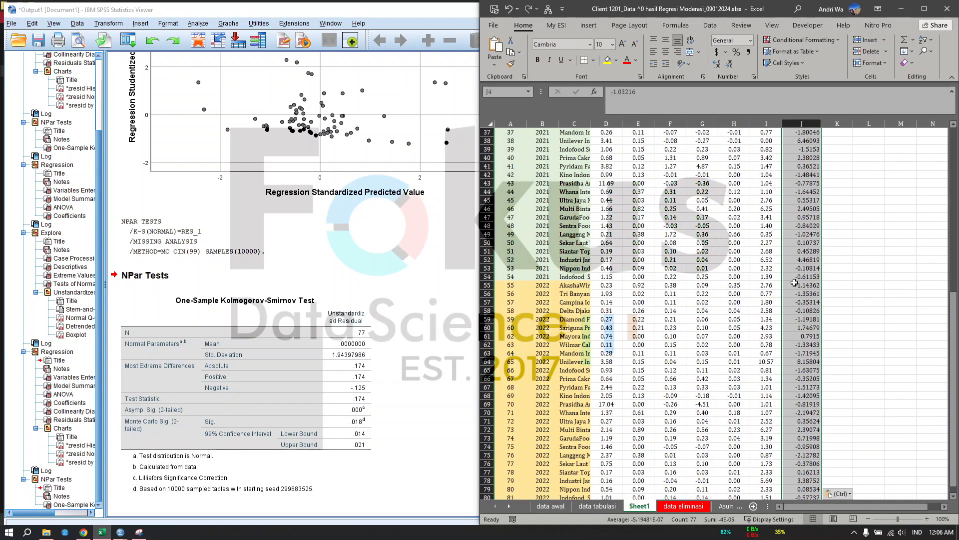
# Return to the SPSS Data Editor and set up an Explore analysis with Unstandardized Residual [RES_1] as the dependent variable.
pyautogui.click(901, 8)
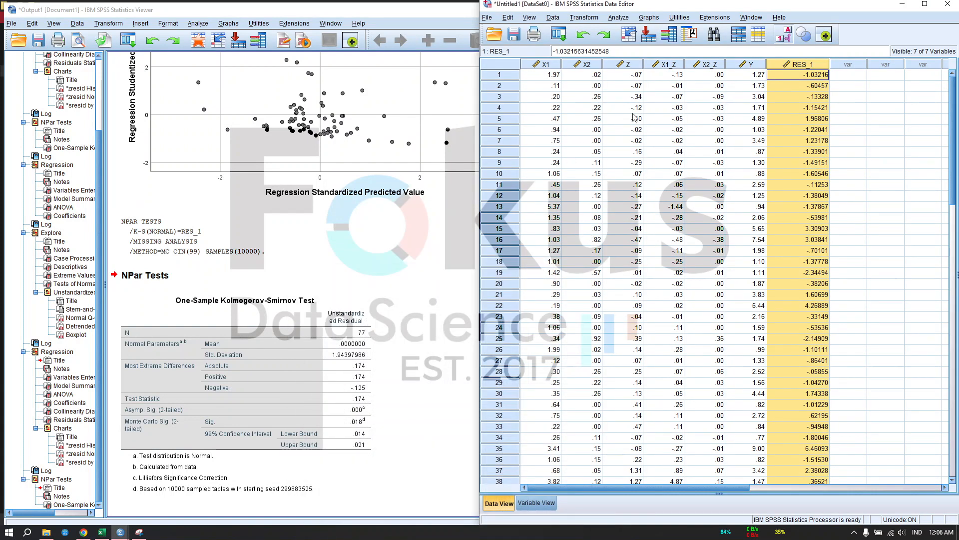
pyautogui.click(618, 18)
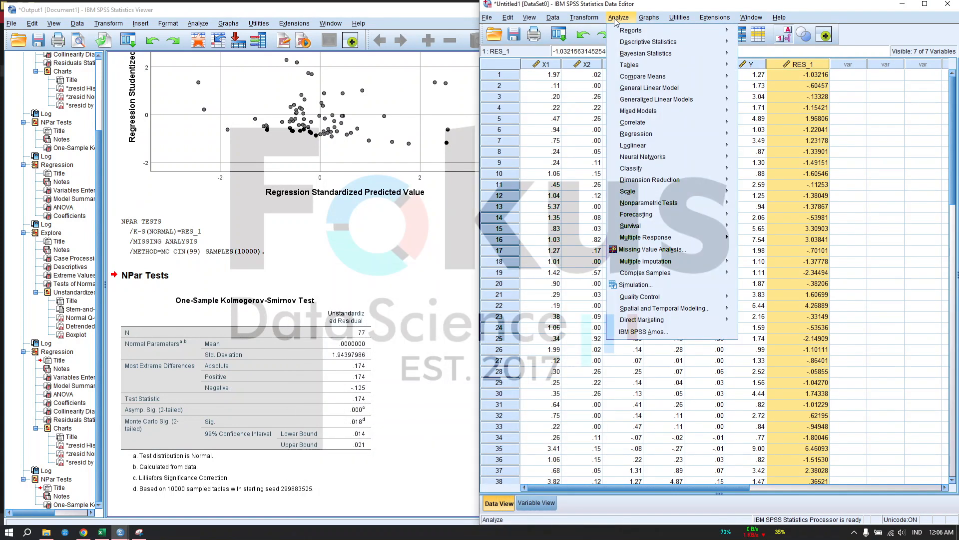
pyautogui.moveTo(659, 74)
pyautogui.moveTo(663, 46)
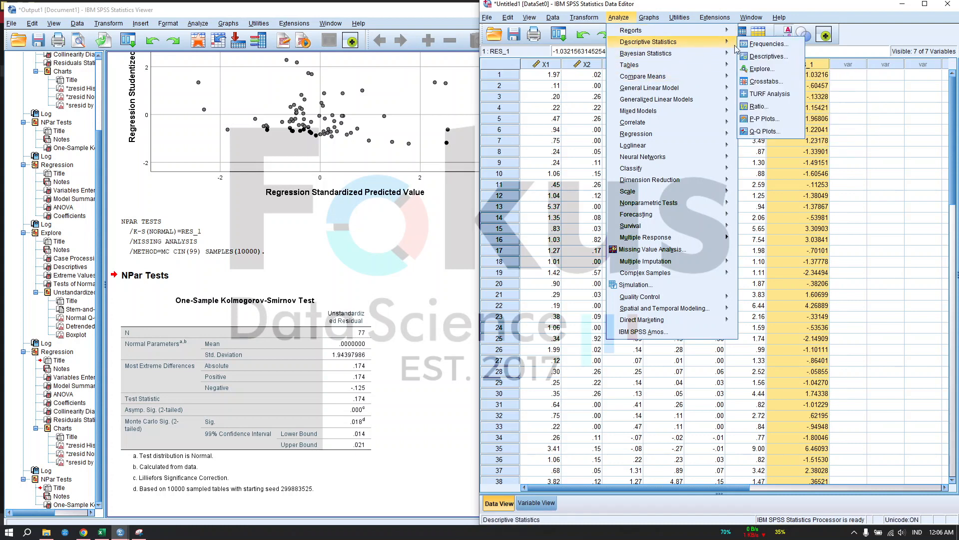
pyautogui.click(760, 69)
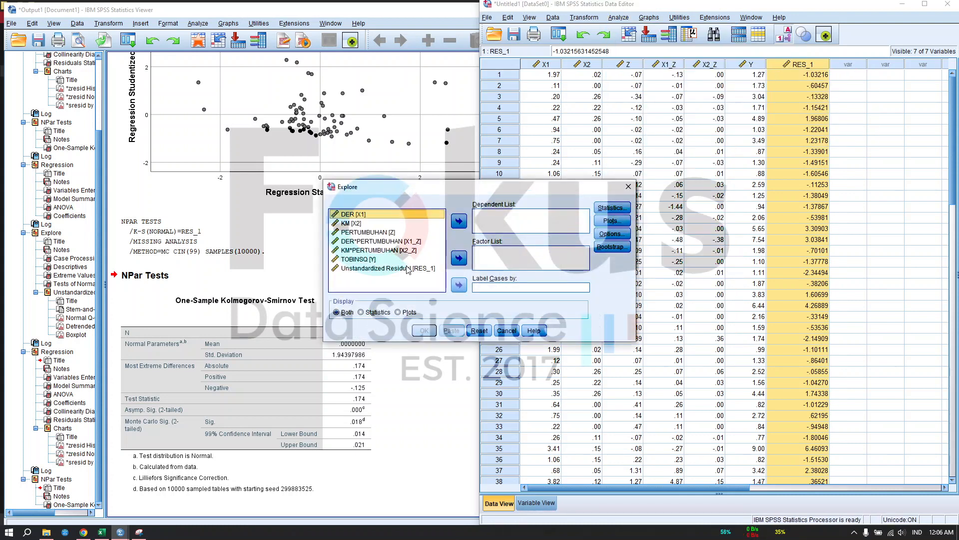
pyautogui.click(407, 269)
pyautogui.click(459, 220)
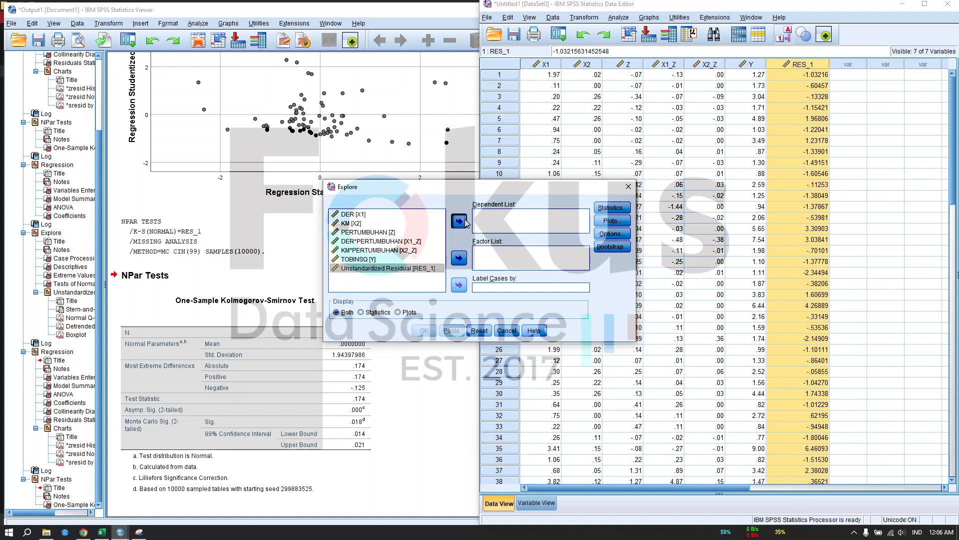
# Accept descriptives with a 95% confidence interval, outliers, stem-and-leaf and normality plots with tests, and run the Explore analysis.
pyautogui.click(622, 210)
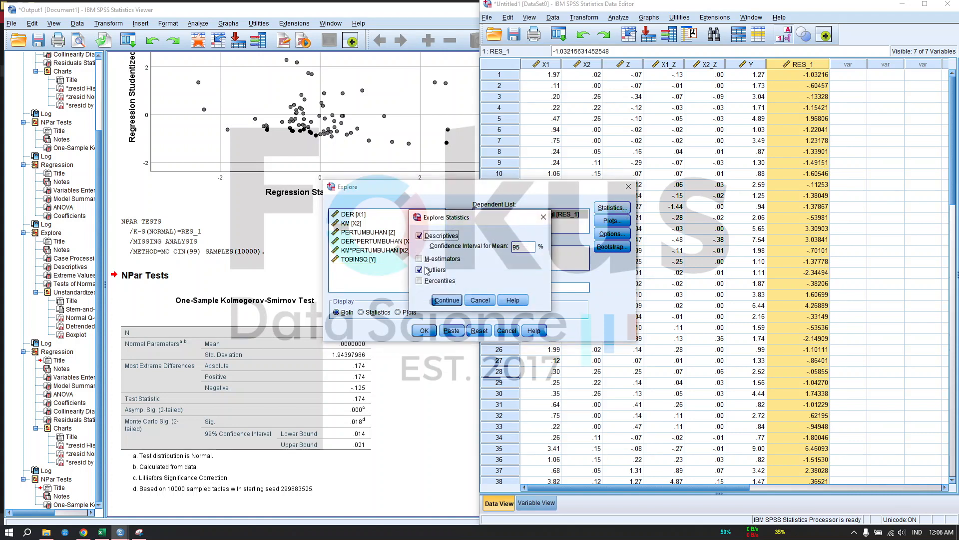
pyautogui.click(447, 301)
pyautogui.click(612, 220)
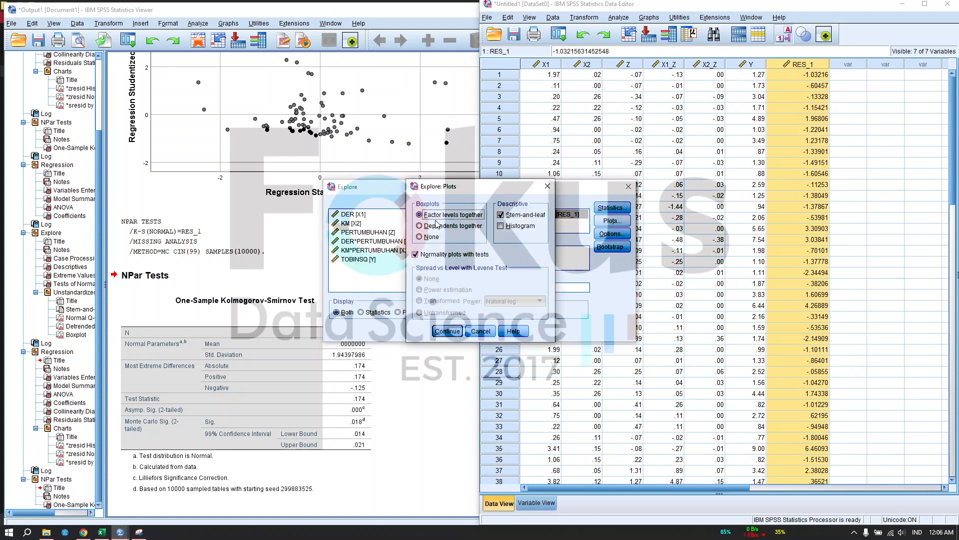
pyautogui.click(448, 331)
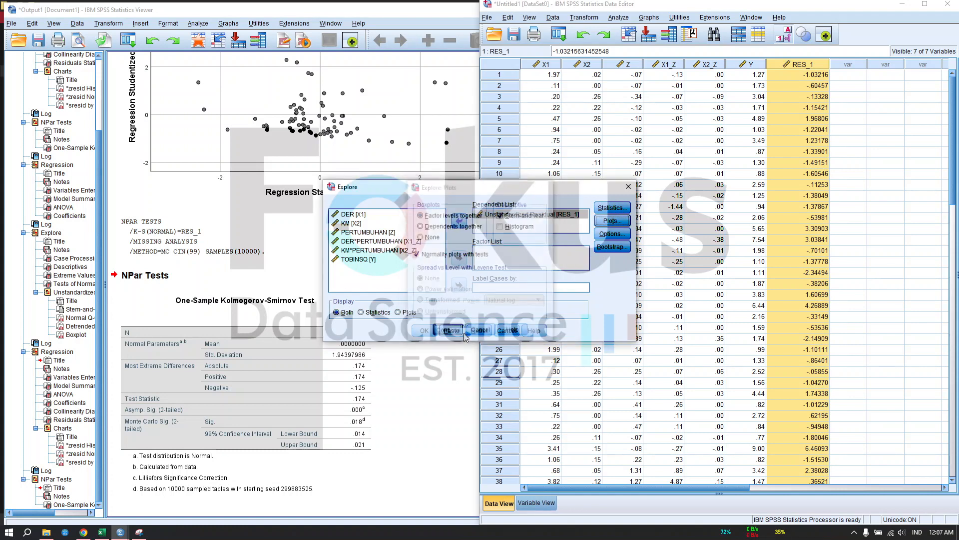
pyautogui.click(427, 332)
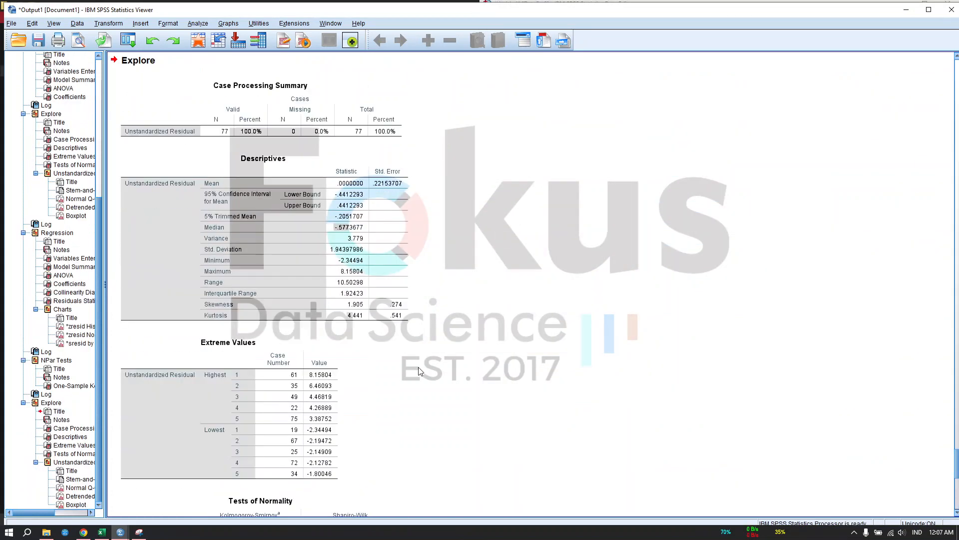
# Examine the new Explore output's normality tests, plots and boxplot, and select the Extreme Values table.
pyautogui.scroll(-3, 419, 370)
pyautogui.scroll(-4, 399, 353)
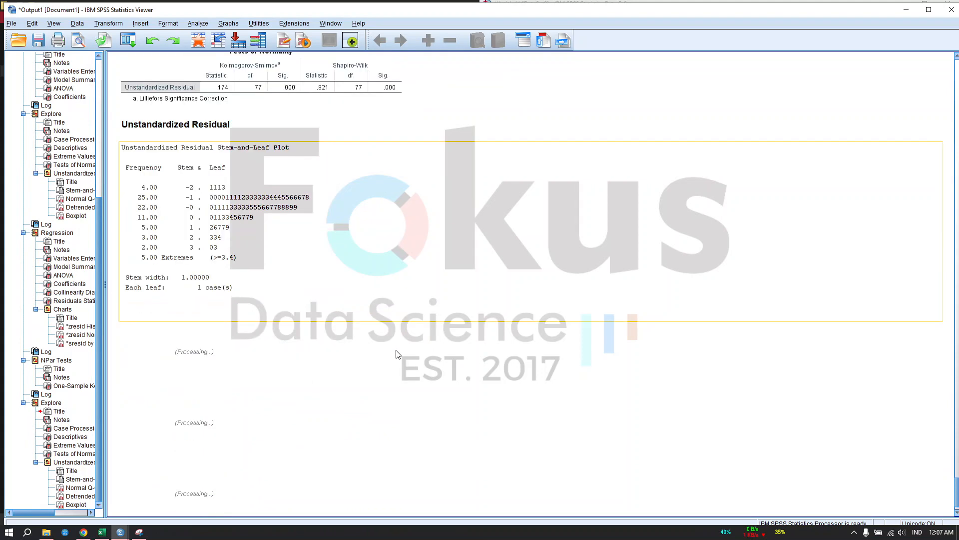
pyautogui.scroll(-4, 397, 351)
pyautogui.scroll(-5, 397, 351)
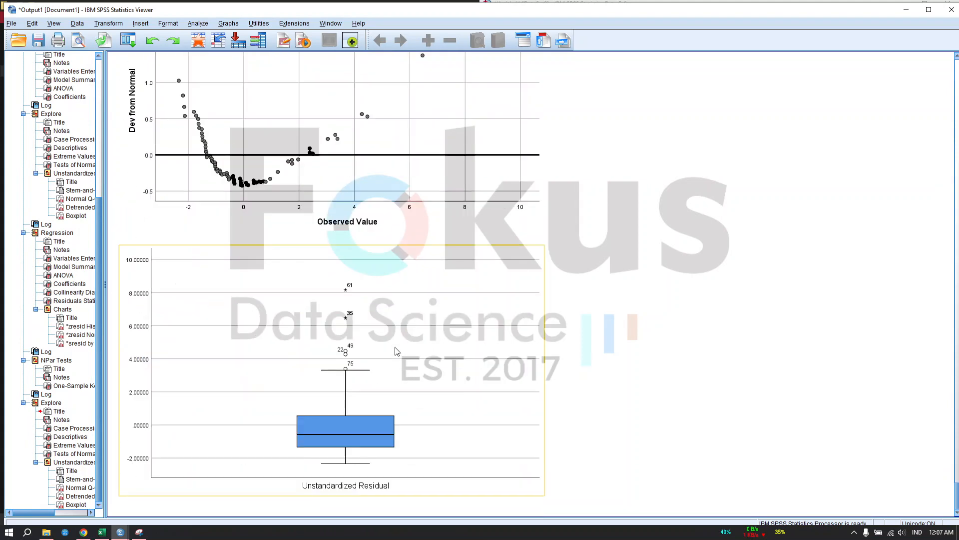
pyautogui.scroll(10, 397, 351)
pyautogui.click(291, 312)
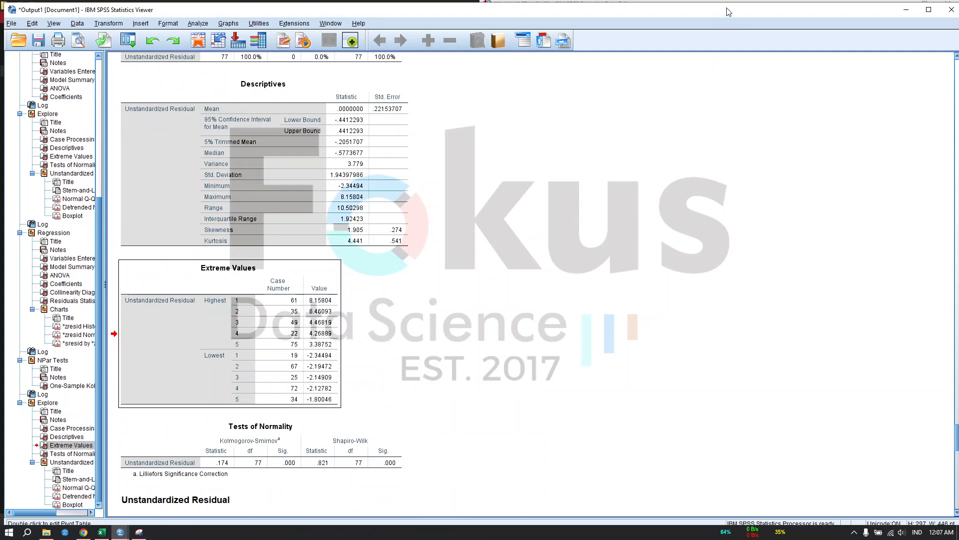
# Arrange the SPSS output side by side with the Excel workbook, showing the Extreme Values table next to Sheet1's first rows.
pyautogui.moveTo(729, 11); pyautogui.dragTo(1, 191)
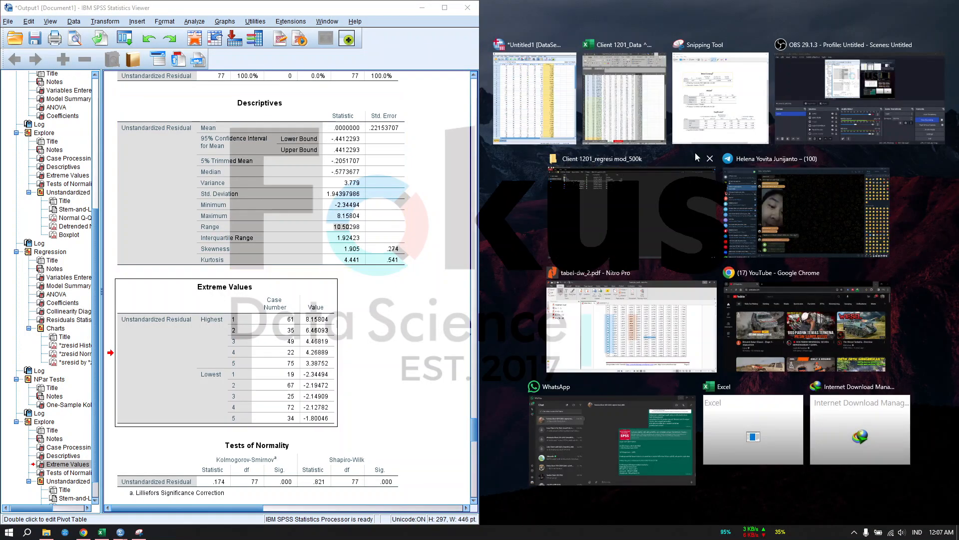
pyautogui.click(607, 112)
pyautogui.click(866, 205)
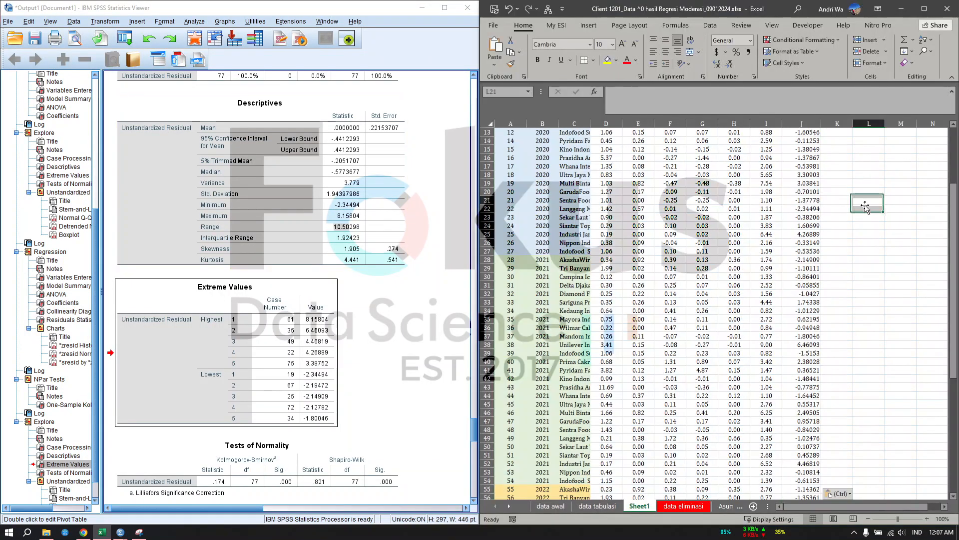
pyautogui.scroll(4, 866, 205)
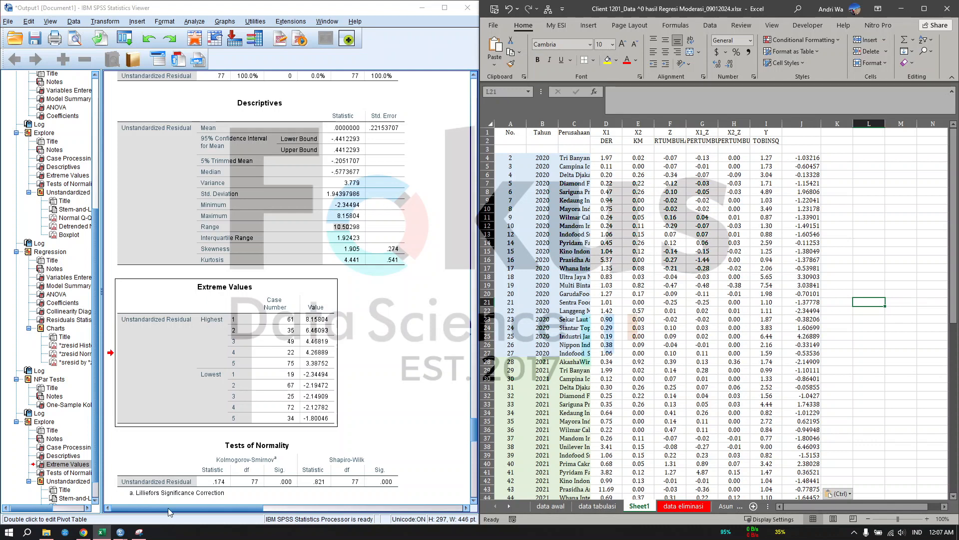
pyautogui.click(123, 533)
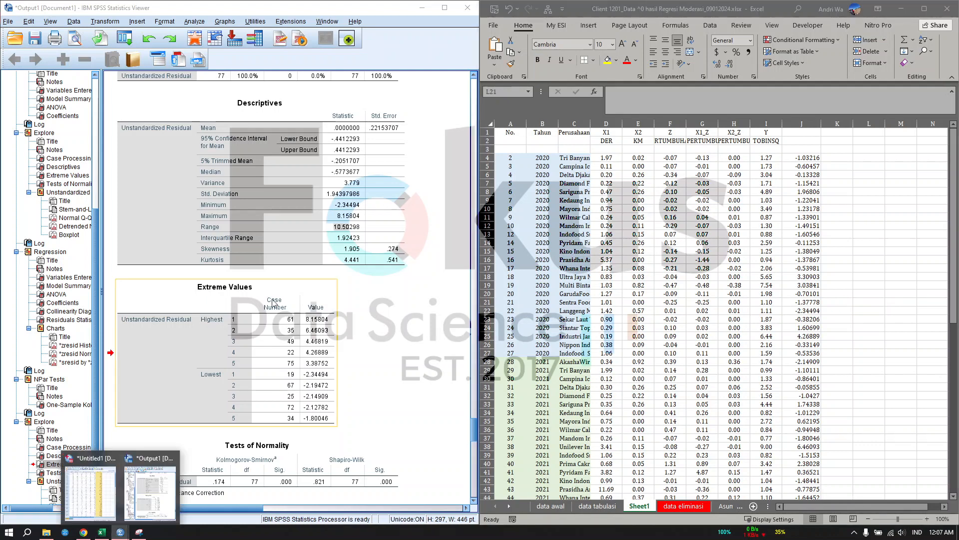
pyautogui.click(90, 487)
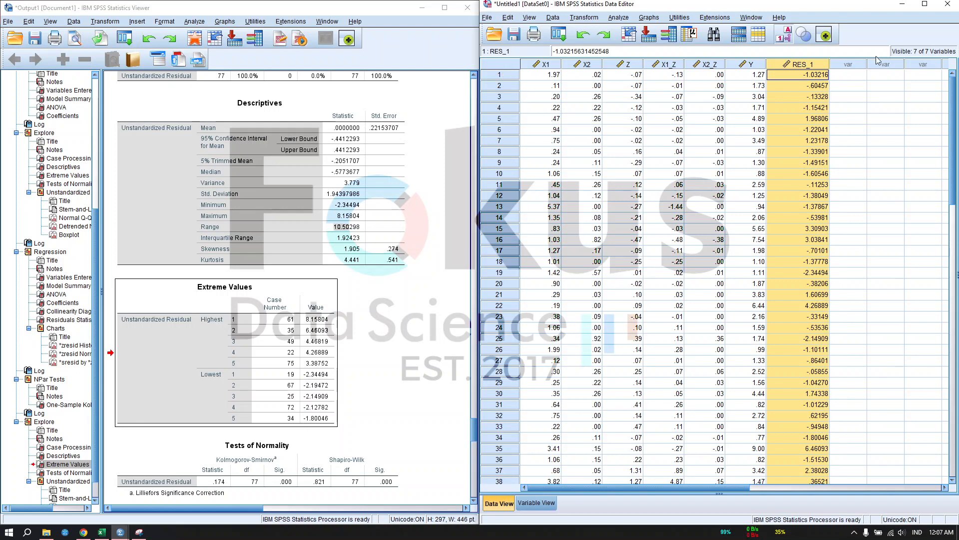
pyautogui.click(902, 4)
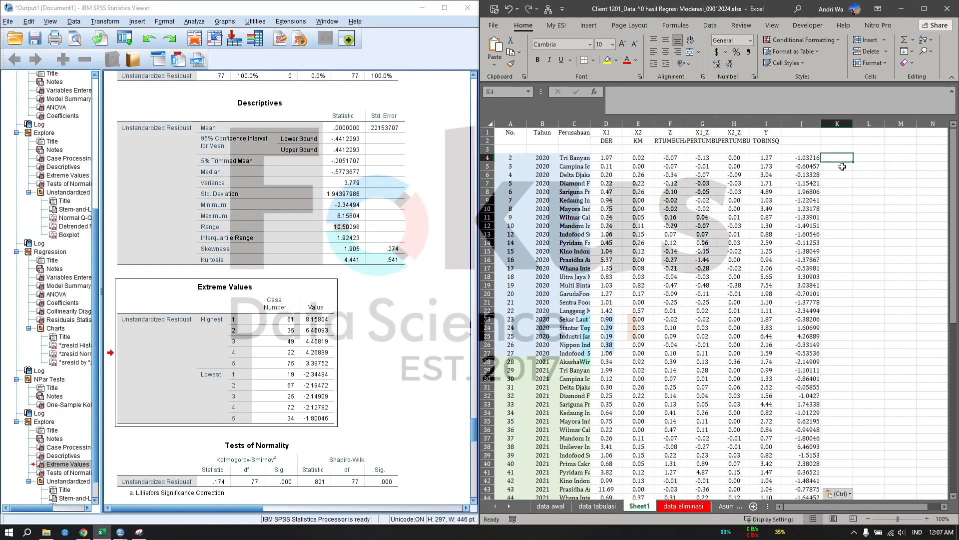
# Number the data rows in column K beside the residuals, entering 1 and 2 and filling the series down to the last row.
pyautogui.write('1')
pyautogui.click(841, 165)
pyautogui.write('2')
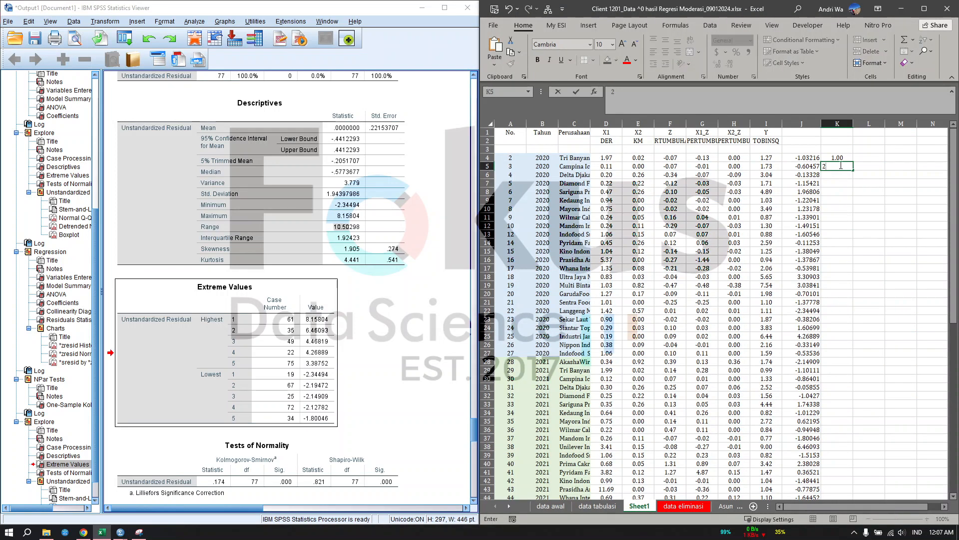
pyautogui.click(841, 183)
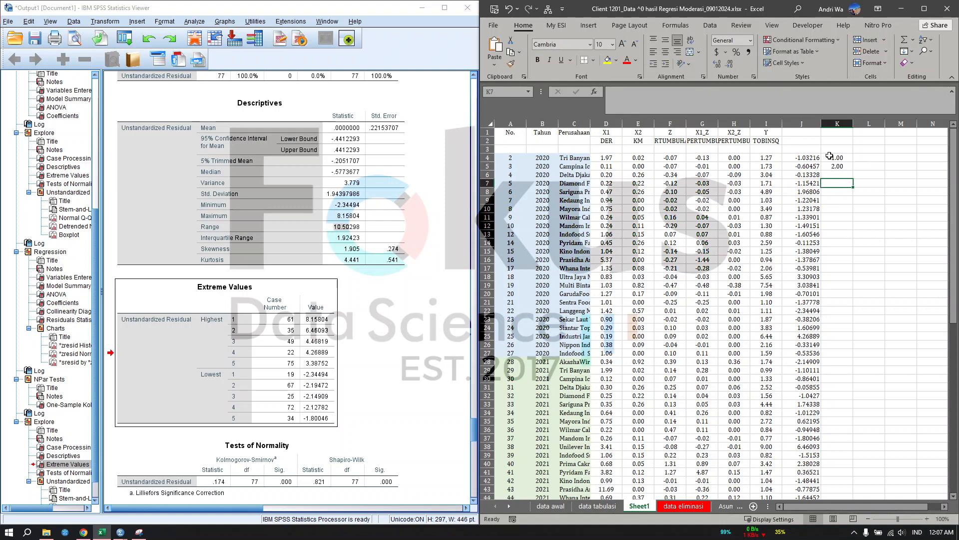
pyautogui.click(838, 124)
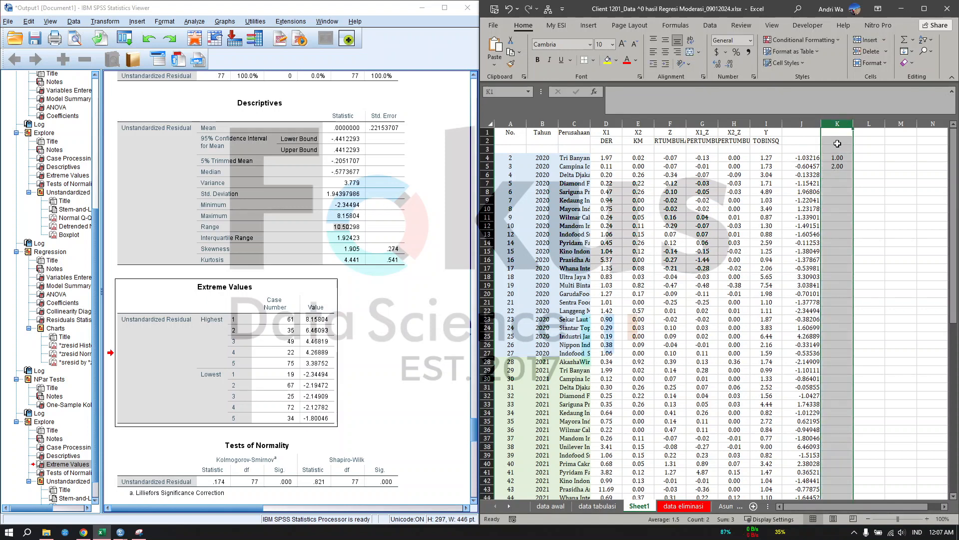
pyautogui.click(510, 123)
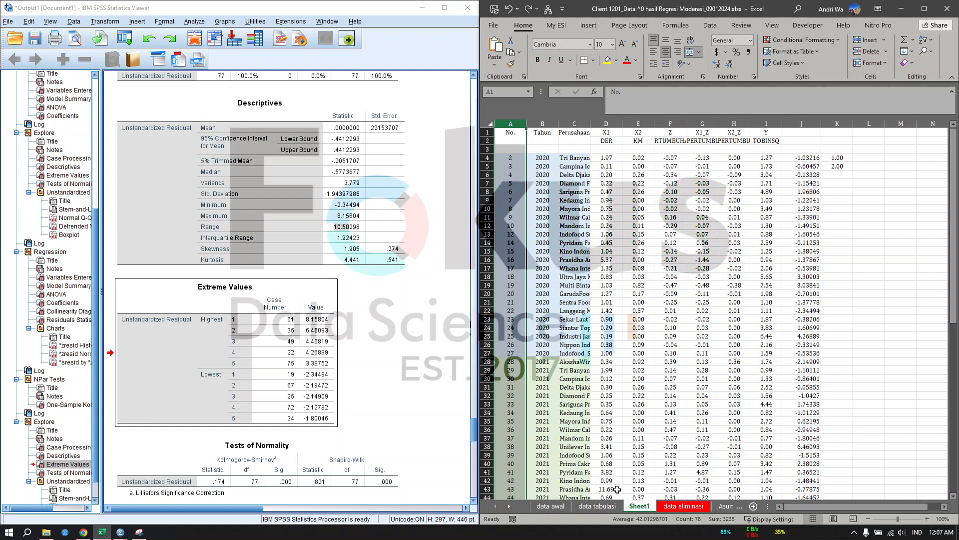
pyautogui.click(837, 200)
pyautogui.moveTo(845, 159); pyautogui.dragTo(845, 167)
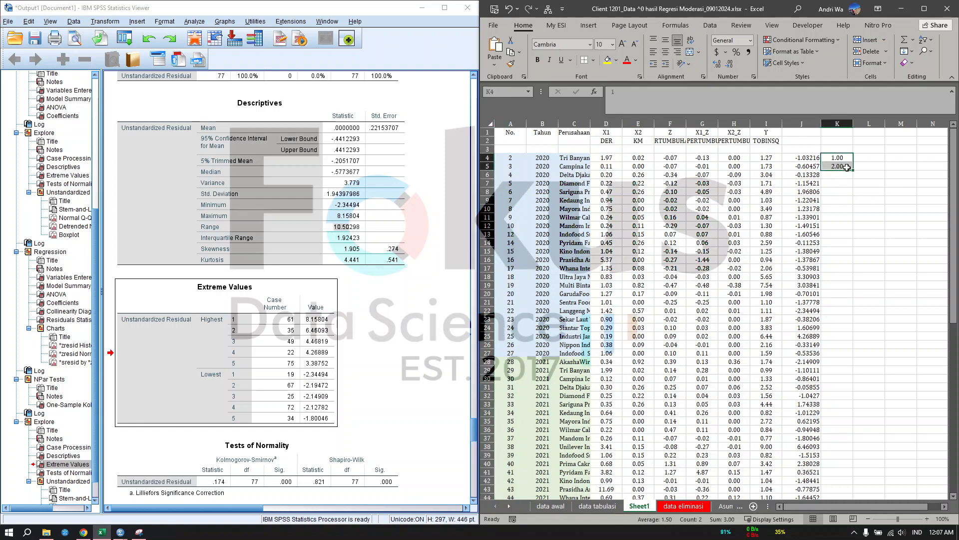
pyautogui.doubleClick(854, 170)
pyautogui.scroll(-10, 845, 355)
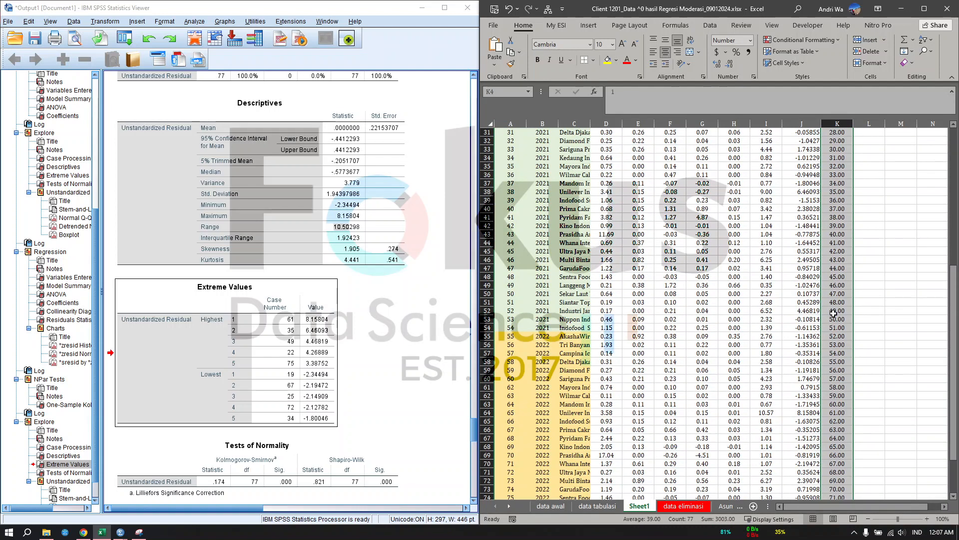
# Sort the data rows by the residuals in column J from smallest to largest, expanding the selection to all columns.
pyautogui.press('Left')
pyautogui.scroll(-1, 812, 420)
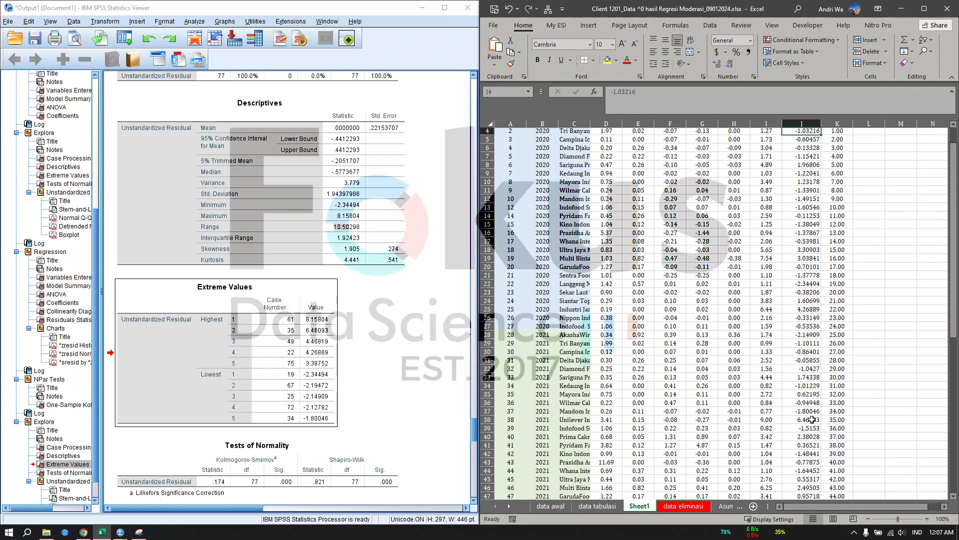
pyautogui.scroll(-17, 812, 419)
pyautogui.keyDown('shift'); pyautogui.click(802, 345); pyautogui.keyUp('shift')
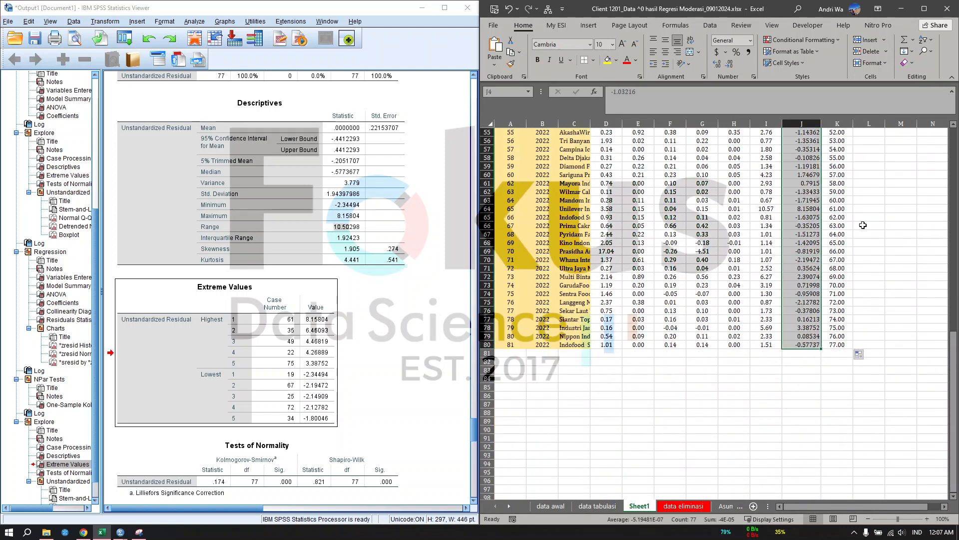
pyautogui.click(925, 39)
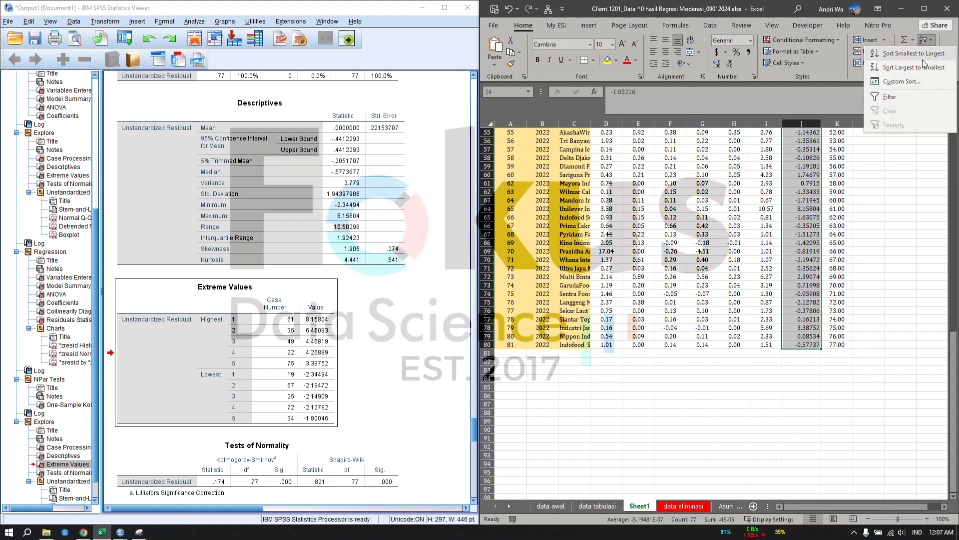
pyautogui.click(922, 59)
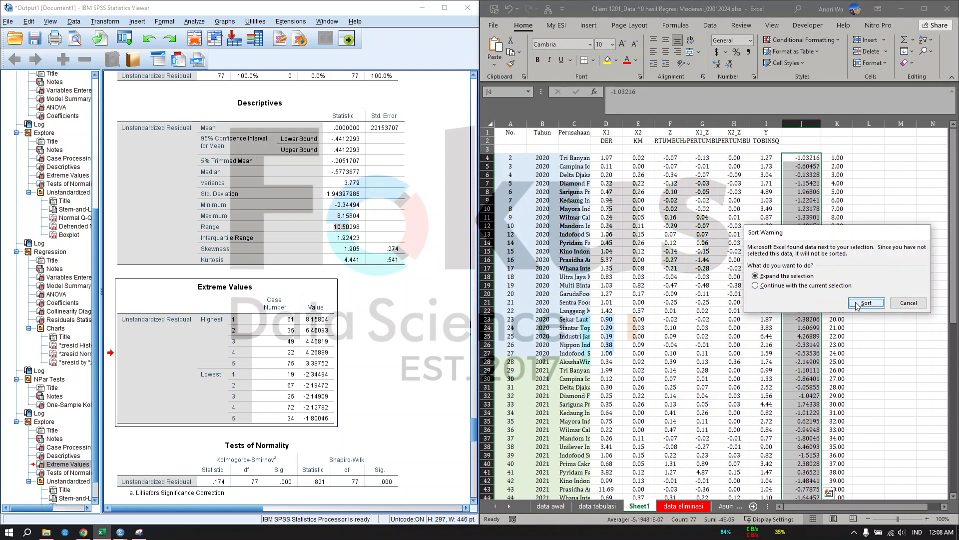
pyautogui.click(866, 303)
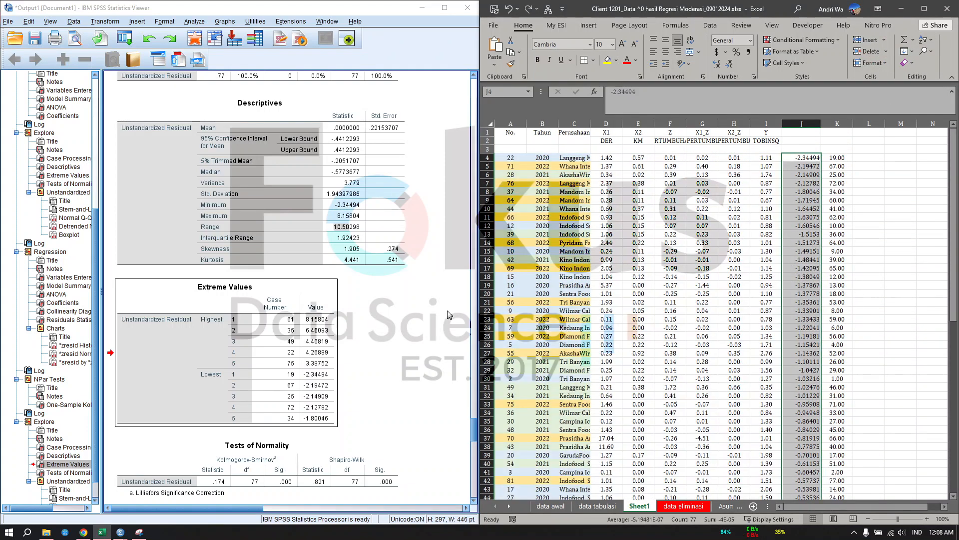
pyautogui.click(882, 220)
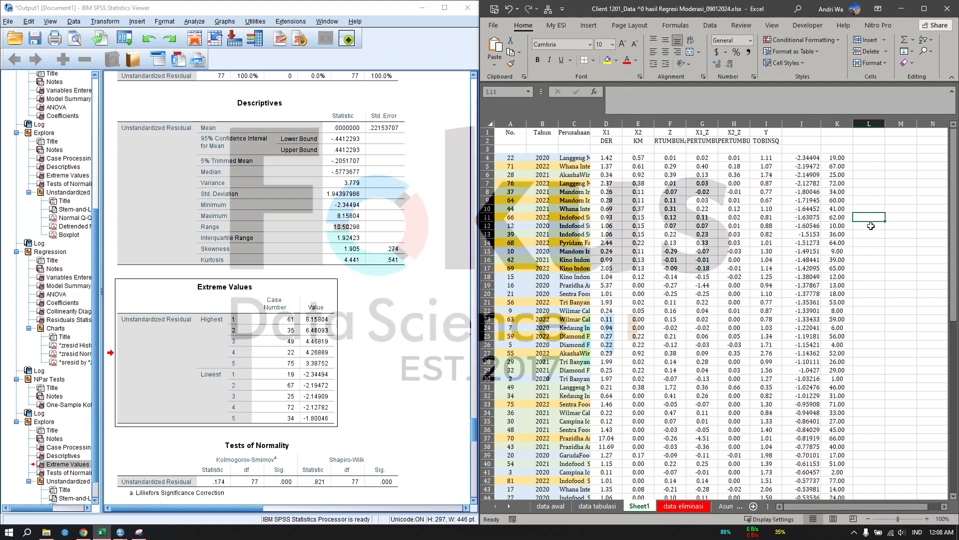
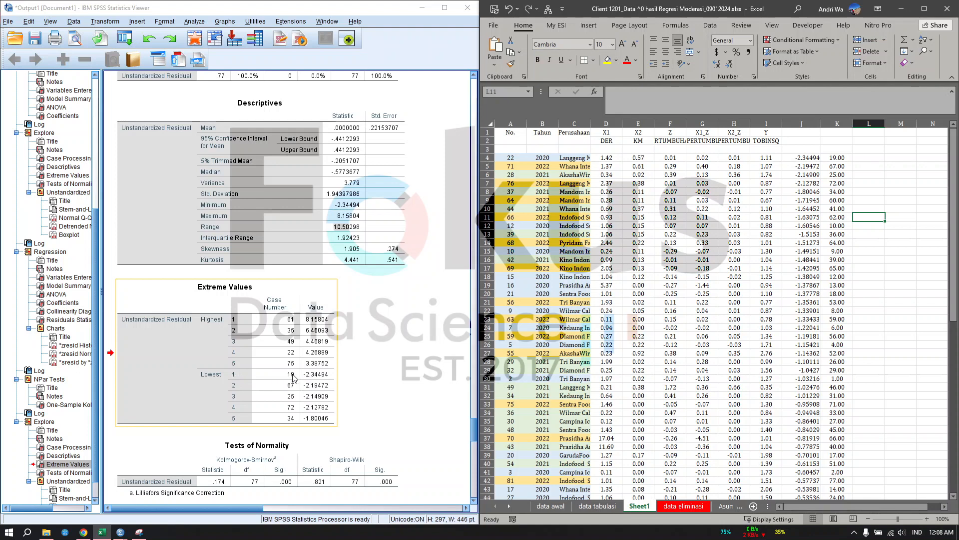
# Delete the three rows with the lowest residuals, cases 19, 67 and 25.
pyautogui.click(864, 158)
pyautogui.click(836, 158)
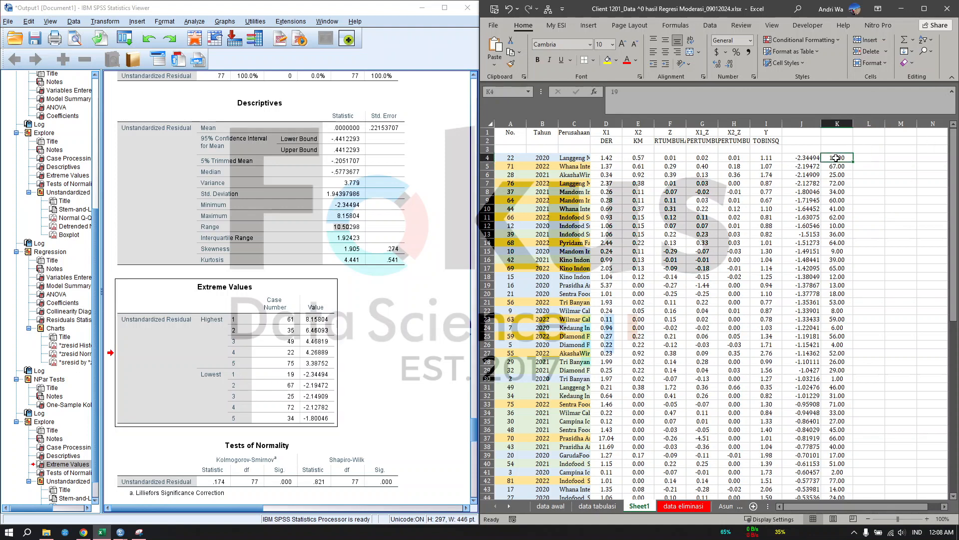
pyautogui.moveTo(837, 158); pyautogui.dragTo(839, 175)
pyautogui.click(864, 205)
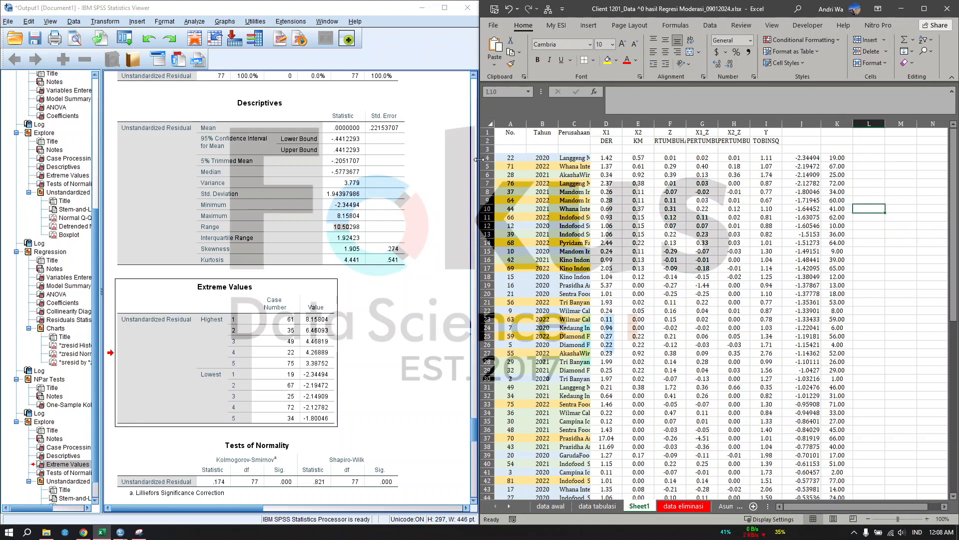
pyautogui.moveTo(485, 158); pyautogui.dragTo(486, 175)
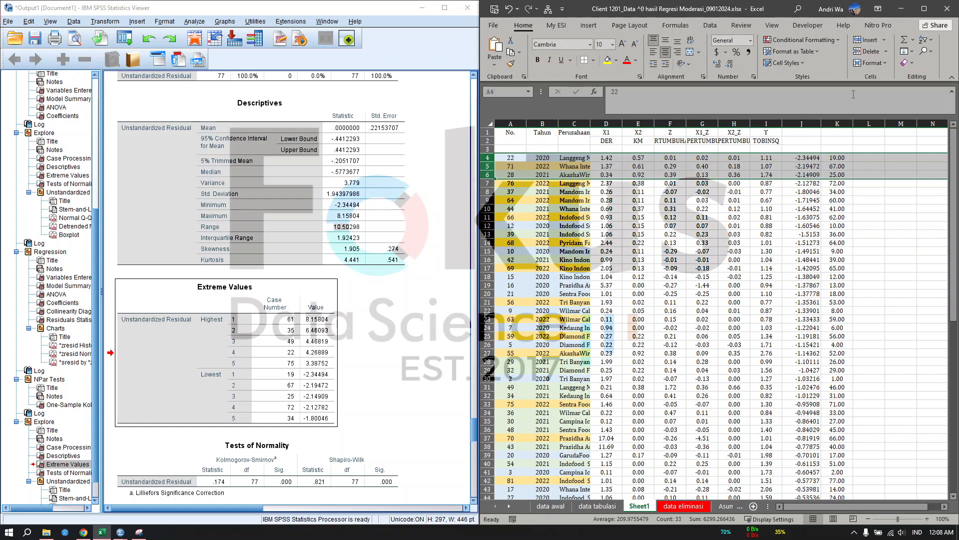
pyautogui.click(866, 52)
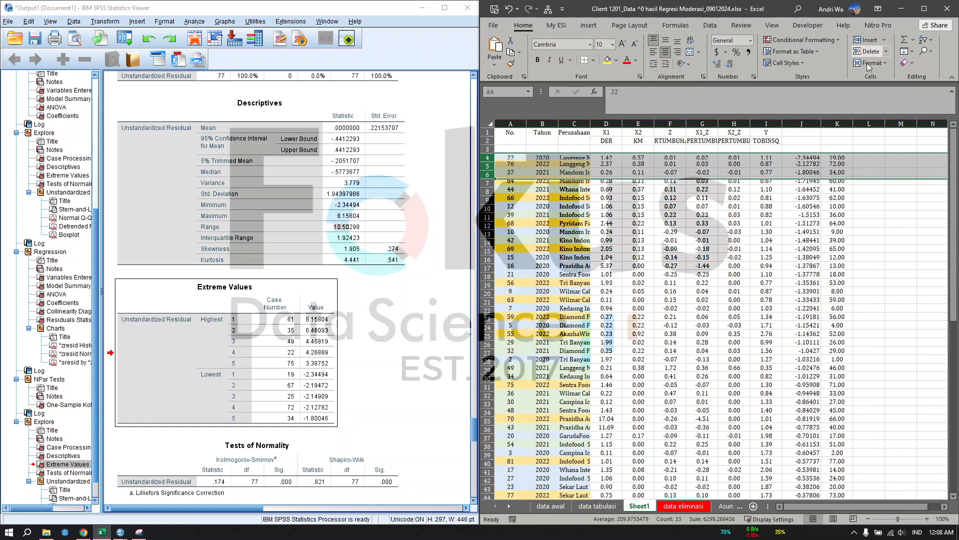
# Delete the three rows with the highest residuals, cases 61, 35 and 49, from the end of the sorted data.
pyautogui.click(223, 341)
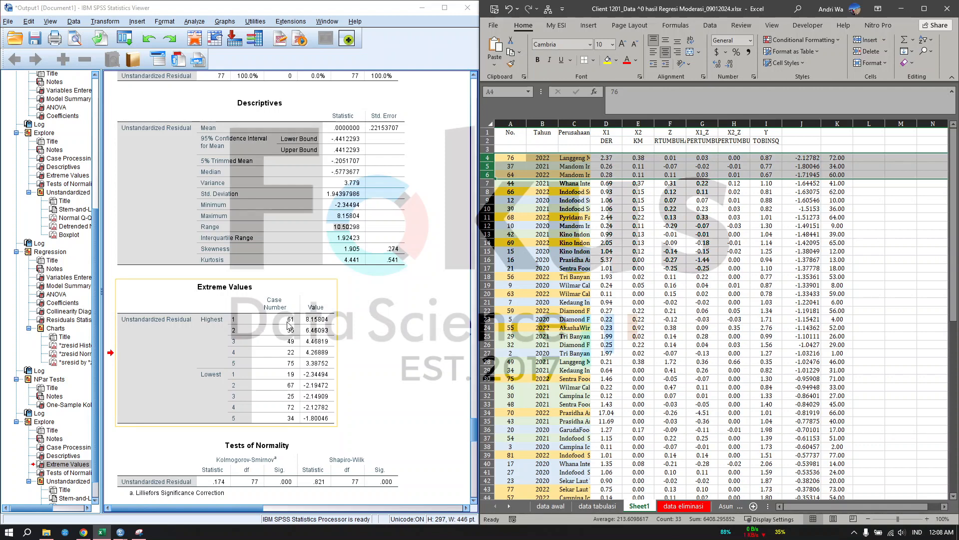
pyautogui.click(766, 378)
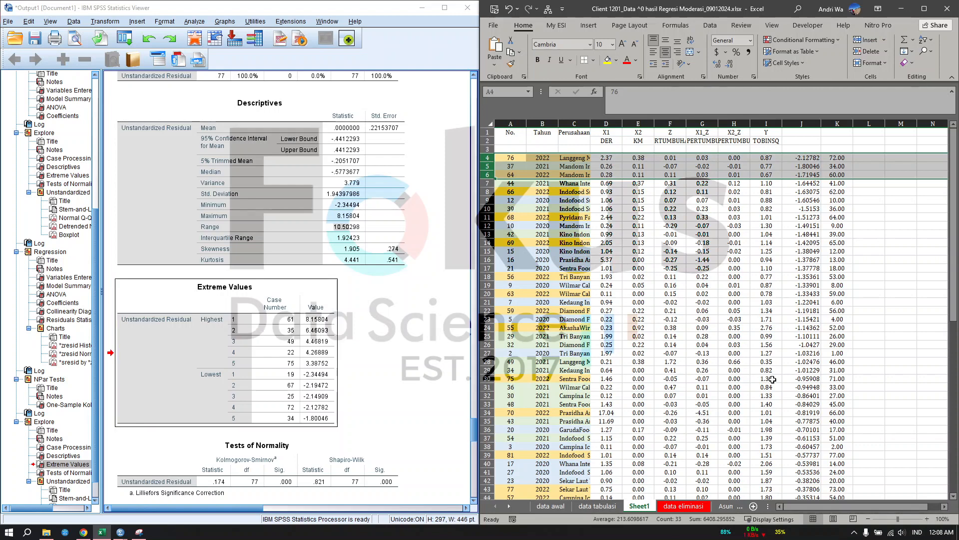
pyautogui.scroll(-16, 765, 384)
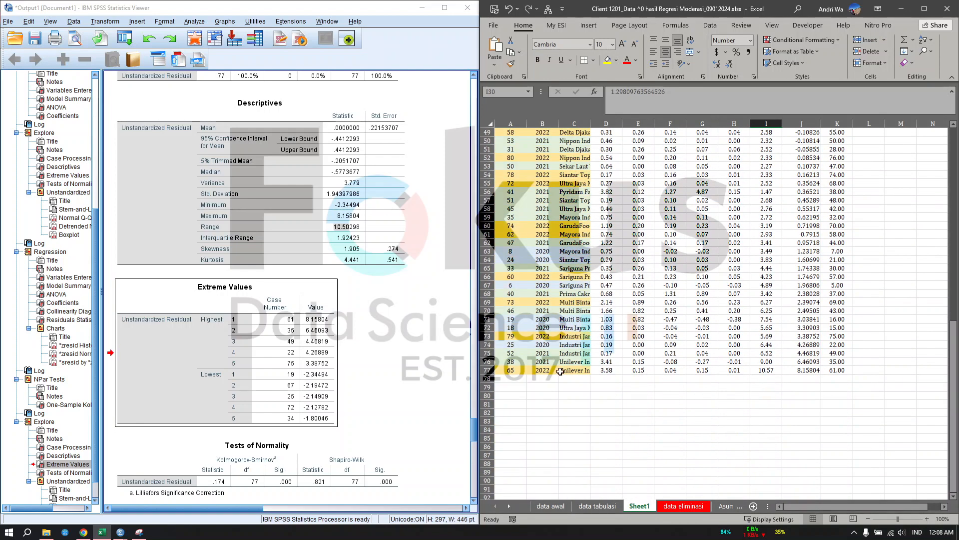
pyautogui.click(485, 370)
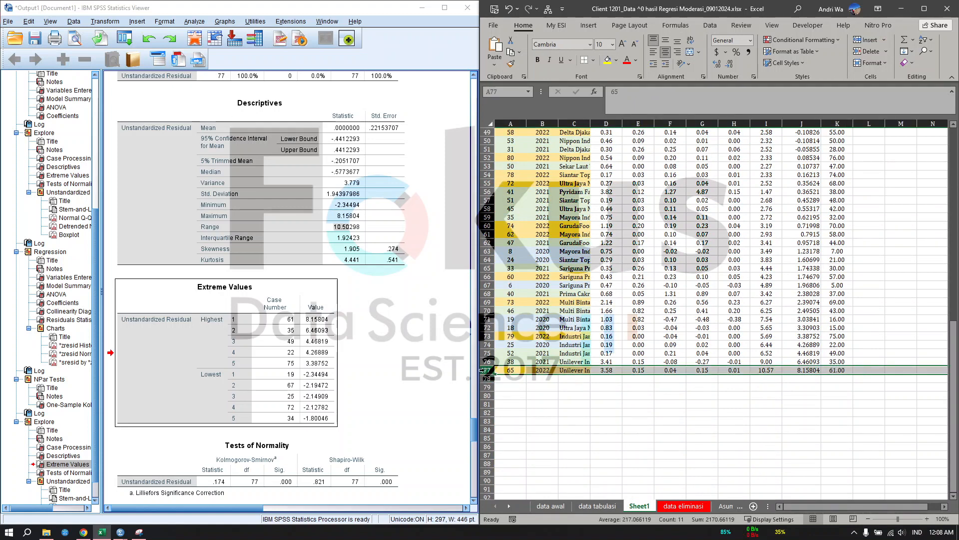
pyautogui.moveTo(483, 369); pyautogui.dragTo(482, 351)
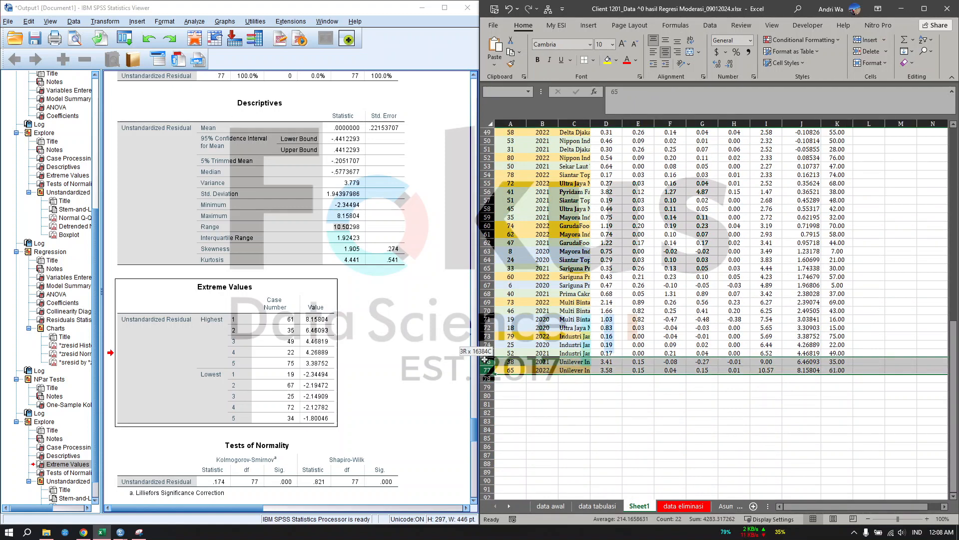
pyautogui.click(858, 50)
pyautogui.click(869, 302)
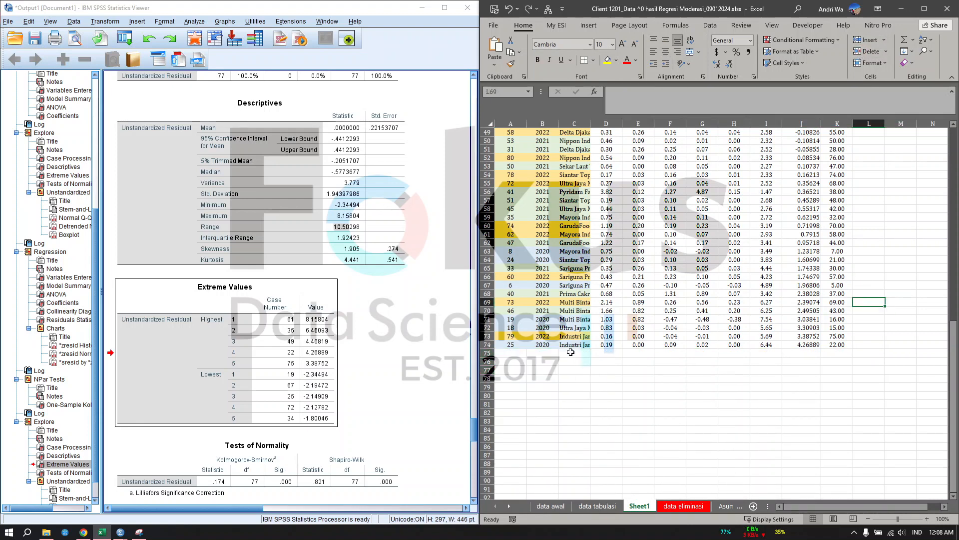
# Sort the remaining rows by the No. column from smallest to largest, expanding the selection to all columns.
pyautogui.click(510, 345)
pyautogui.scroll(15, 534, 308)
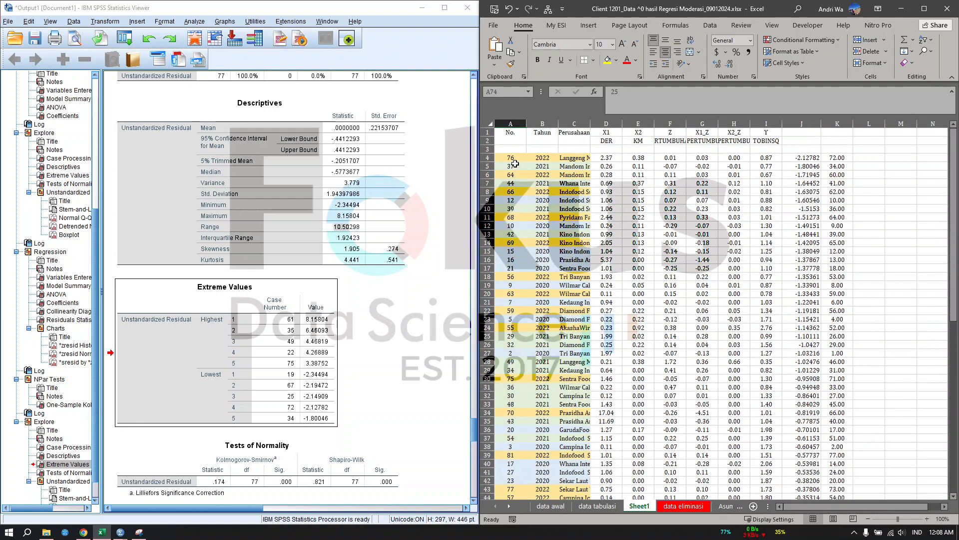
pyautogui.keyDown('shift'); pyautogui.click(514, 161); pyautogui.keyUp('shift')
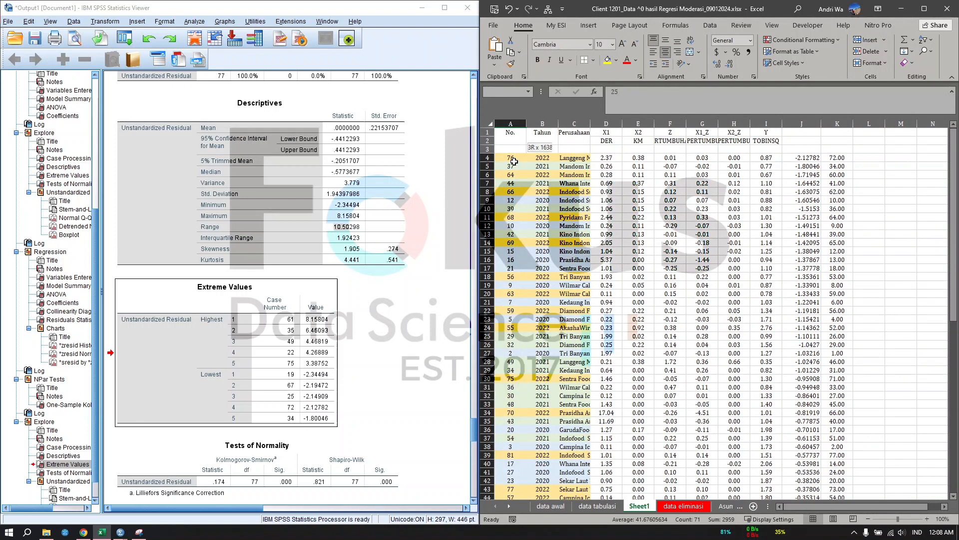
pyautogui.click(925, 43)
pyautogui.click(829, 65)
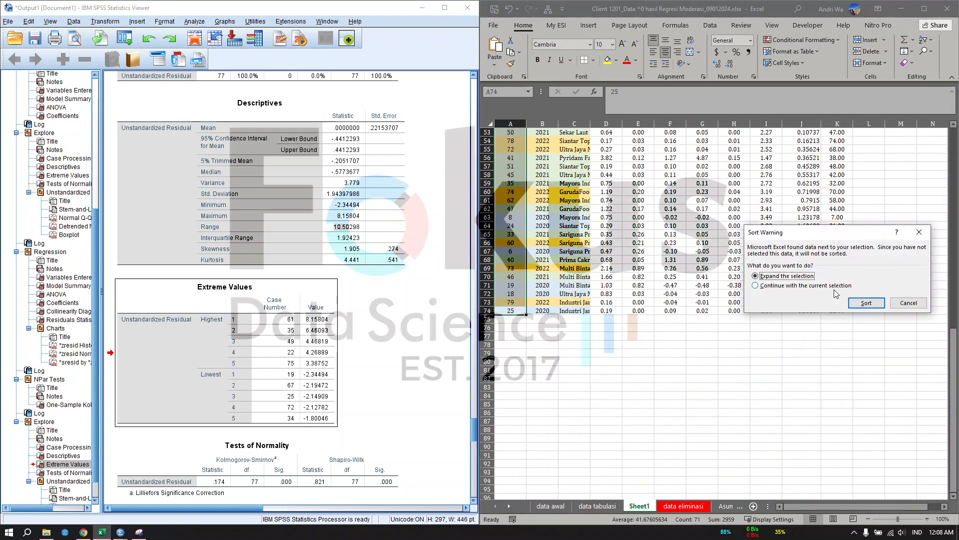
pyautogui.click(866, 303)
pyautogui.scroll(15, 866, 297)
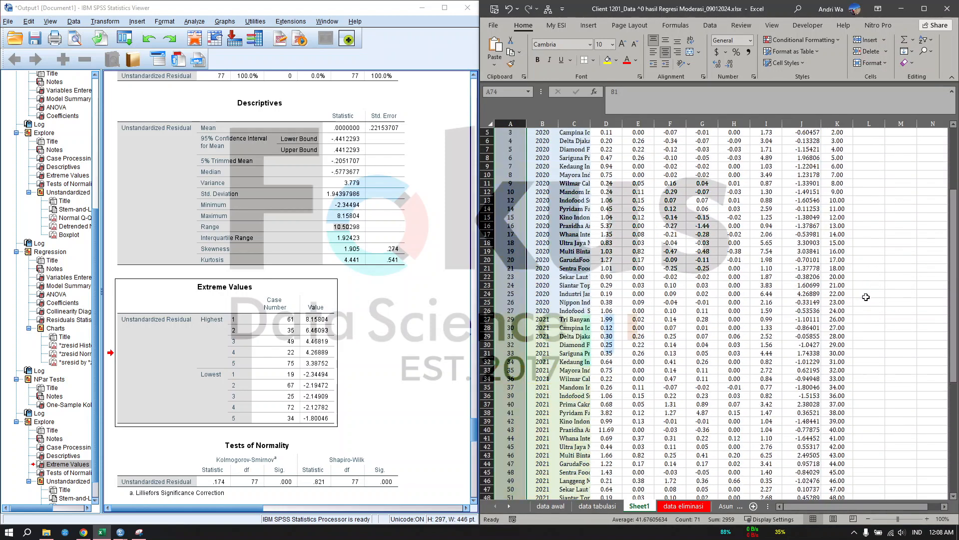
# Check the re-sorted rows and the number of remaining observations in the TOBINSQ column.
pyautogui.scroll(-8, 826, 323)
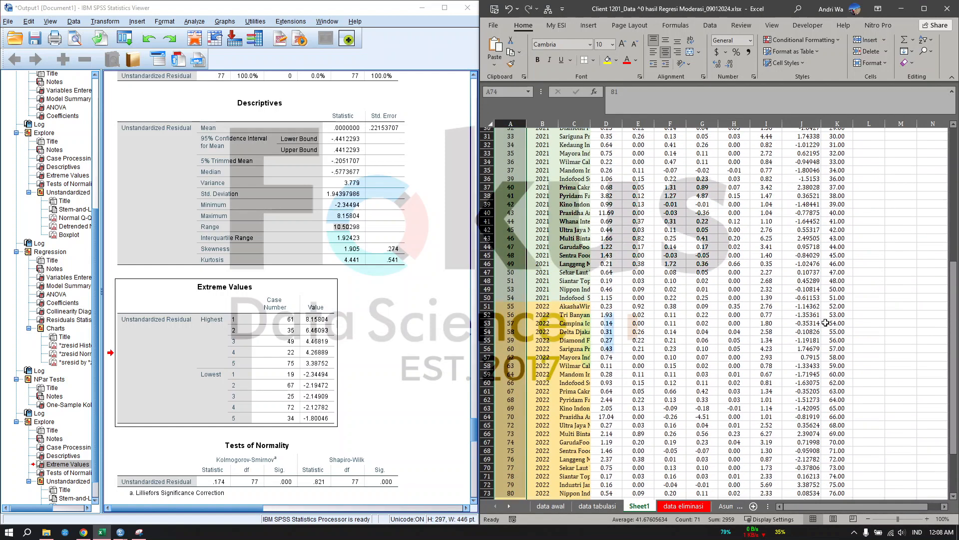
pyautogui.scroll(10, 826, 322)
pyautogui.click(772, 161)
pyautogui.scroll(-8, 783, 365)
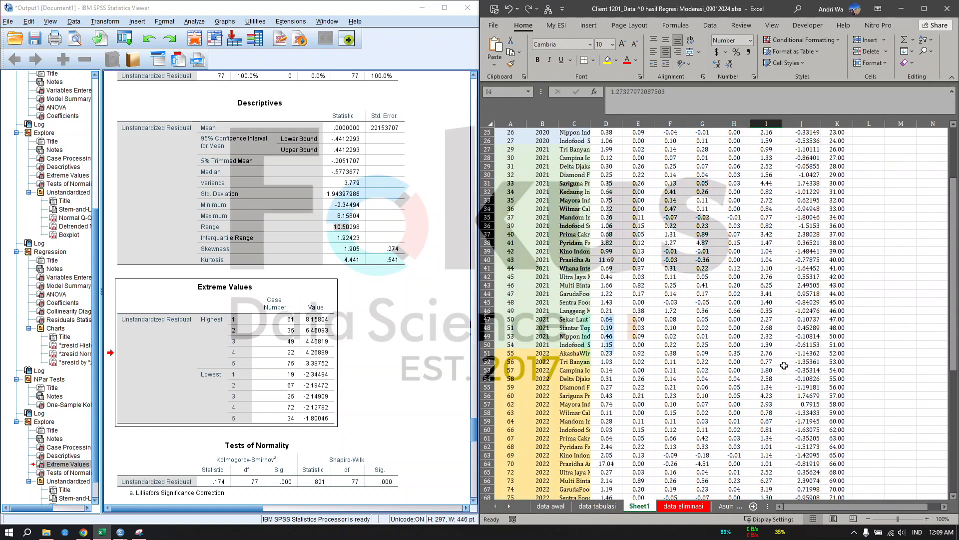
pyautogui.scroll(-10, 779, 380)
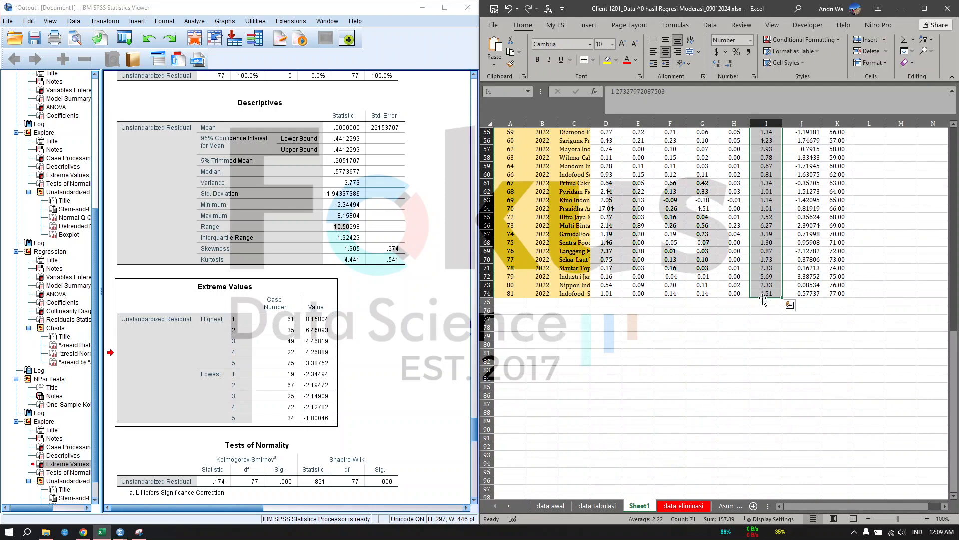
pyautogui.click(851, 327)
pyautogui.scroll(18, 853, 328)
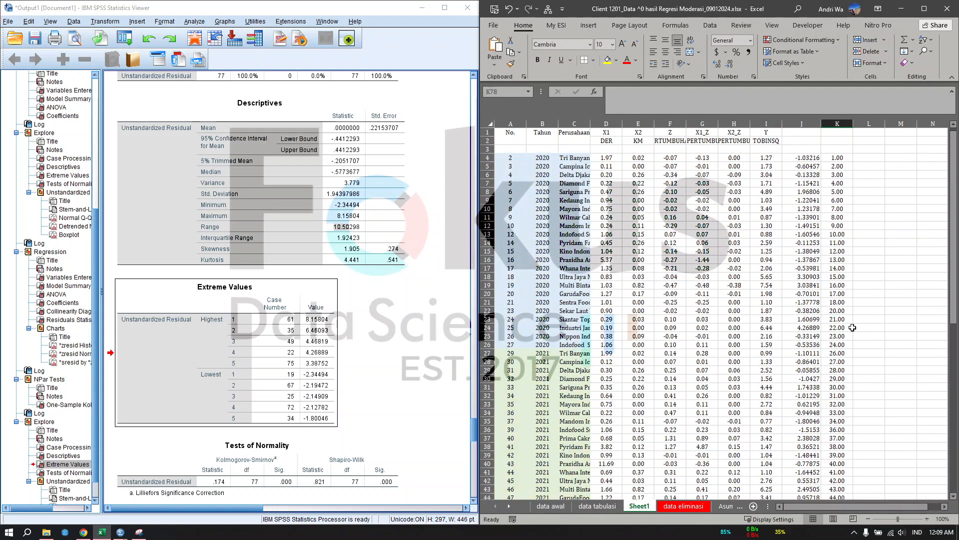
# Clear the residuals and case numbers from columns J and K.
pyautogui.click(607, 158)
pyautogui.scroll(-14, 791, 387)
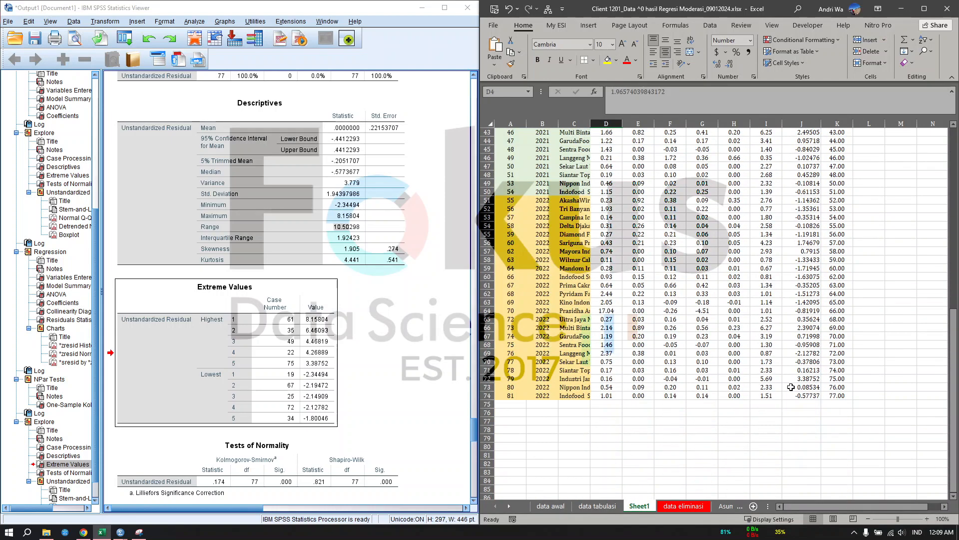
pyautogui.scroll(14, 791, 386)
pyautogui.moveTo(805, 123); pyautogui.dragTo(830, 123)
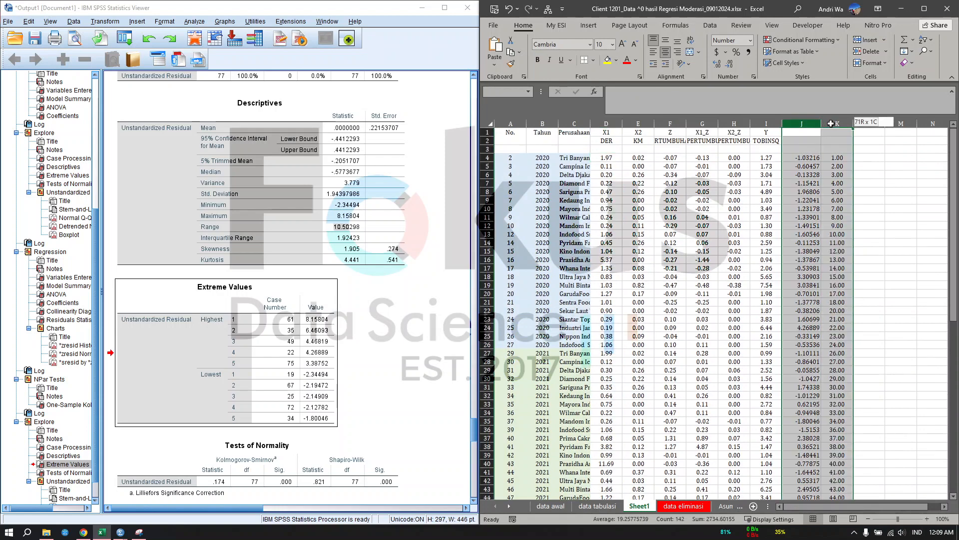
pyautogui.press('Delete')
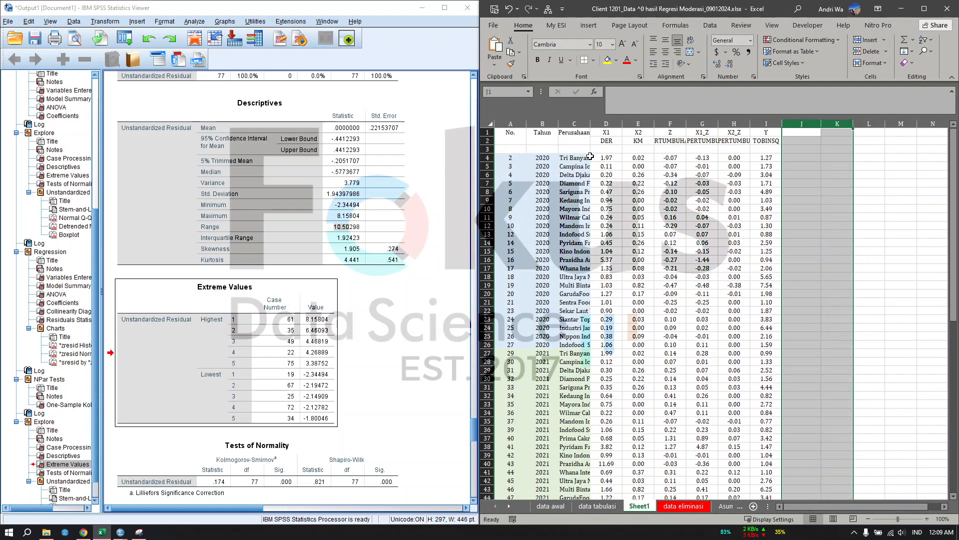
# Copy the trimmed data from the DER to TOBINSQ columns, range D4:I74, in Sheet1.
pyautogui.click(592, 158)
pyautogui.scroll(-20, 670, 280)
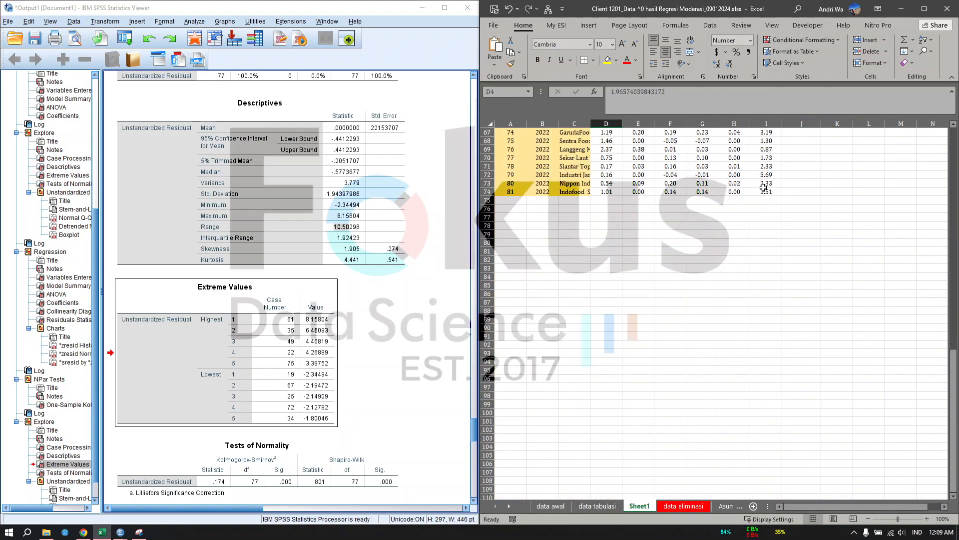
pyautogui.keyDown('shift'); pyautogui.click(765, 191); pyautogui.keyUp('shift')
pyautogui.hotkey('ctrl', 'c')
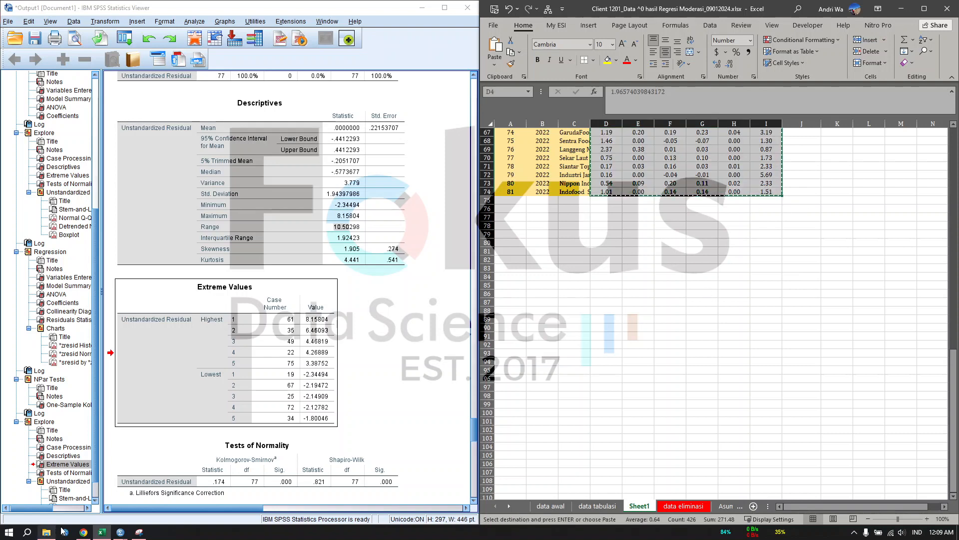
# Switch to the SPSS Data Editor, delete the RES_1 variable and clear all old values from the six remaining variables.
pyautogui.moveTo(123, 523)
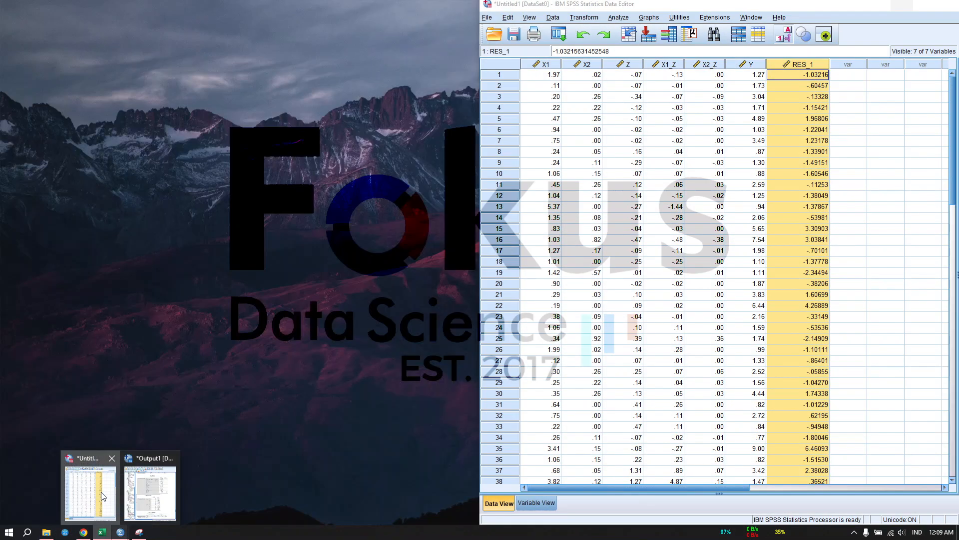
pyautogui.click(101, 492)
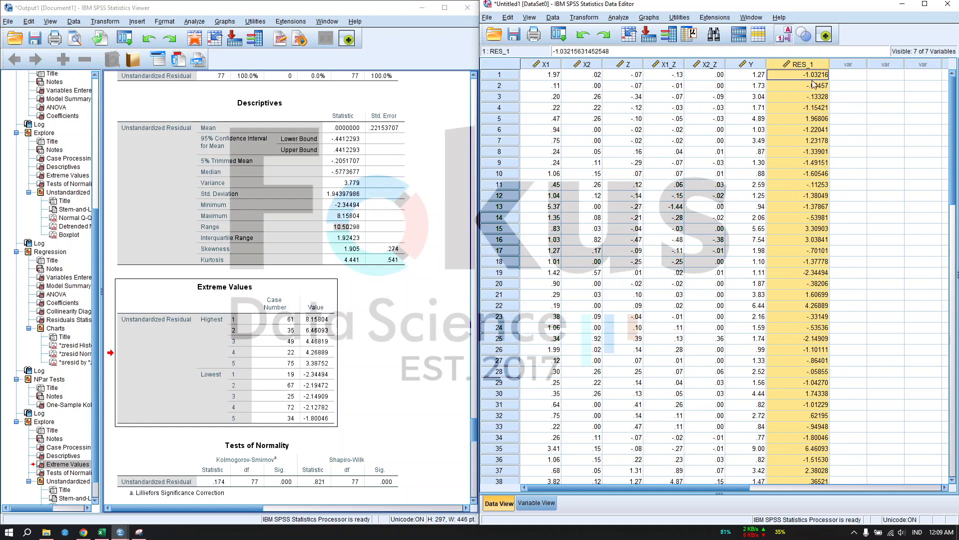
pyautogui.rightClick(817, 65)
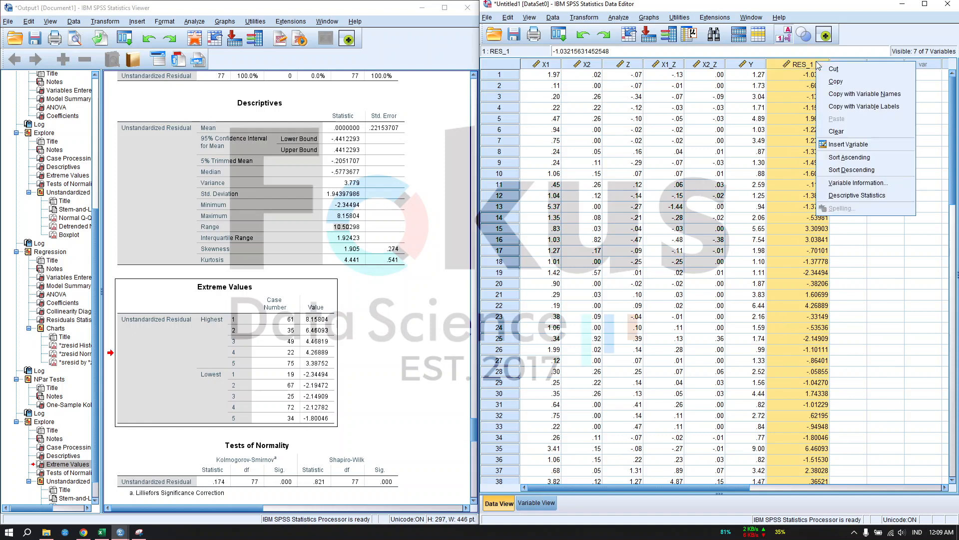
pyautogui.click(844, 129)
pyautogui.click(665, 196)
pyautogui.hotkey('ctrl', 'a')
pyautogui.press('Delete')
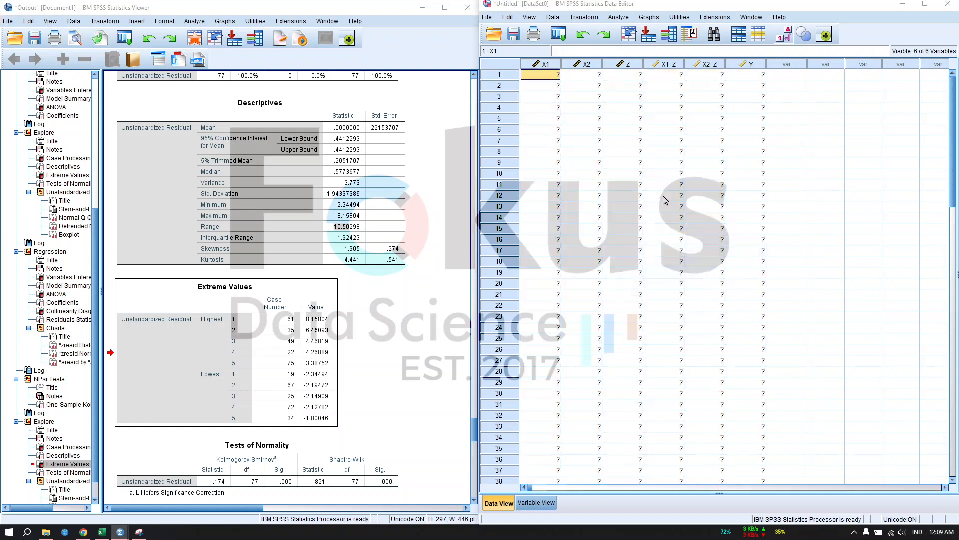
pyautogui.click(720, 285)
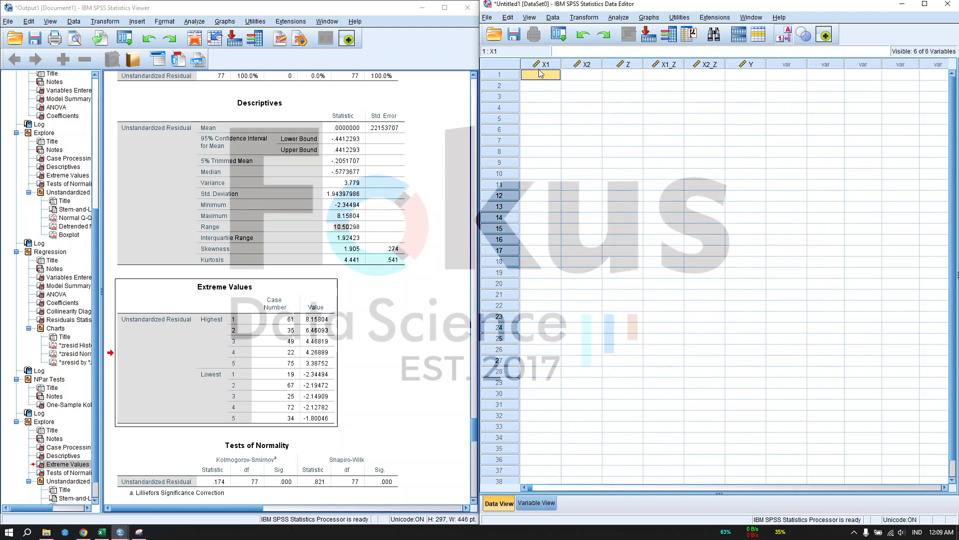
# Paste the copied data from the first case of X1 onward and check it through the last row.
pyautogui.hotkey('ctrl', 'z')
pyautogui.scroll(-13, 665, 353)
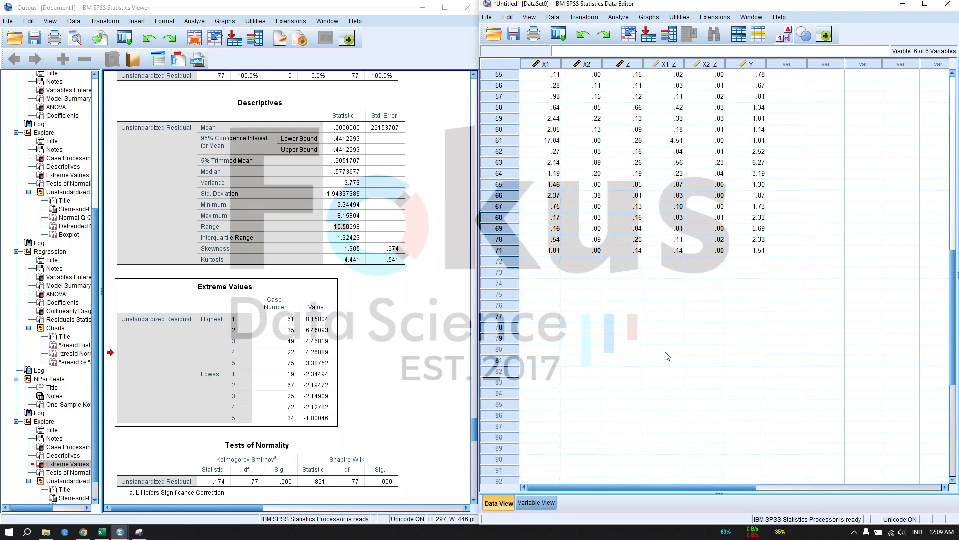
pyautogui.scroll(13, 668, 354)
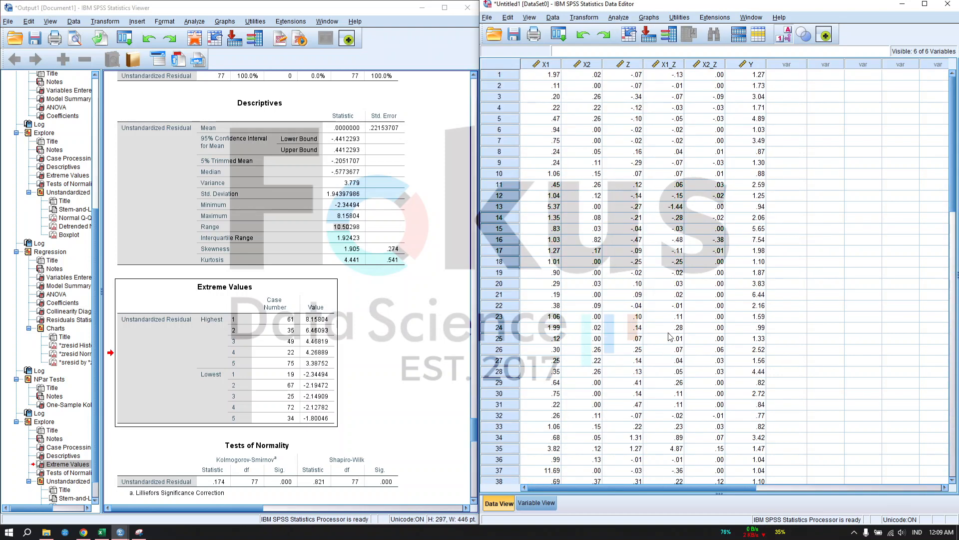
pyautogui.scroll(-13, 669, 337)
pyautogui.scroll(13, 654, 332)
# Rerun the linear regression with TOBINSQ as dependent and DER, KM and PERTUMBUHAN as independent variables.
pyautogui.click(619, 18)
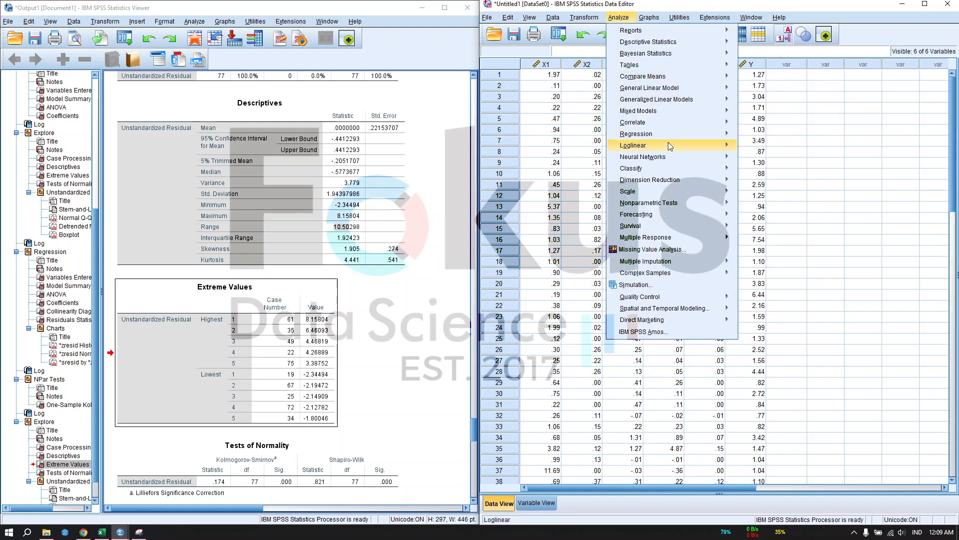
pyautogui.moveTo(670, 133)
pyautogui.click(774, 145)
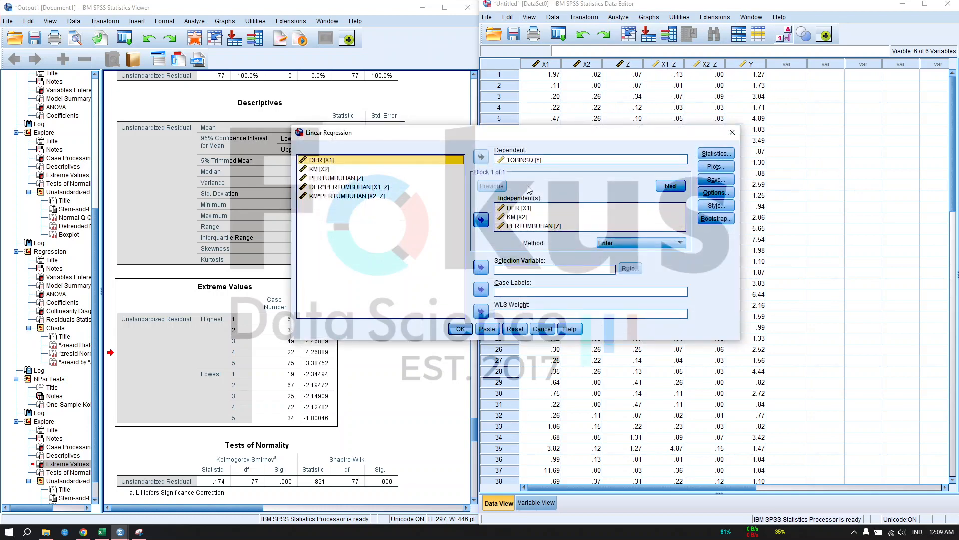
pyautogui.click(460, 328)
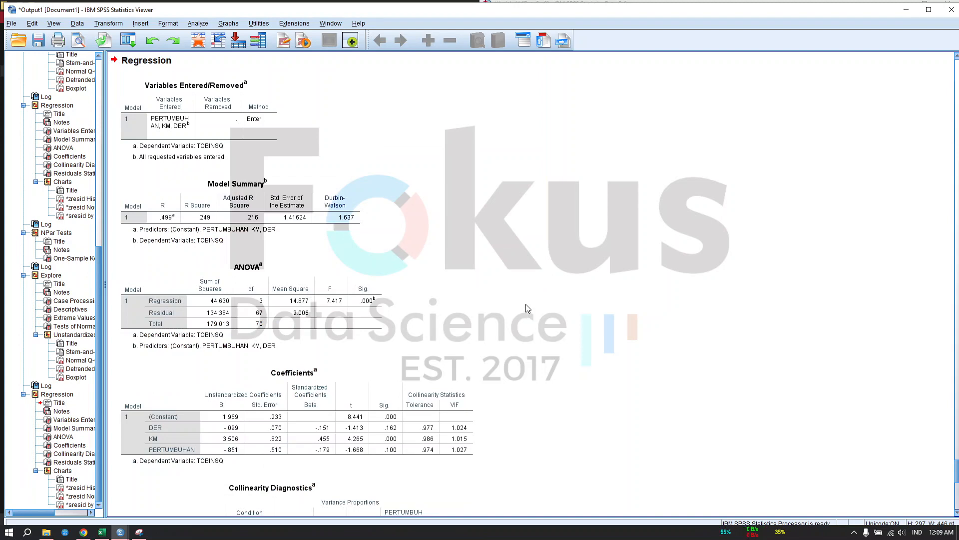
# Review the new regression's coefficients, collinearity and residual tables, P-P plot and scatterplot.
pyautogui.scroll(-5, 496, 292)
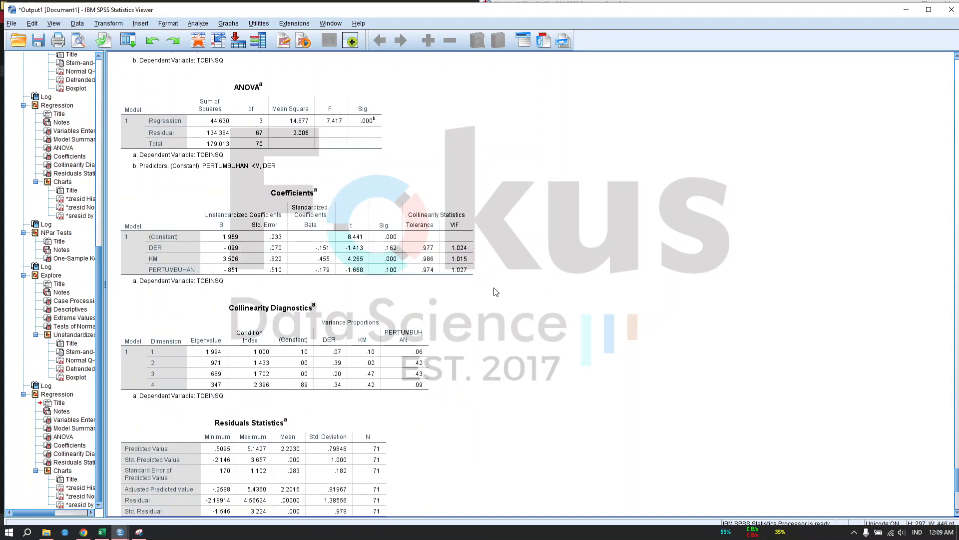
pyautogui.scroll(-7, 495, 295)
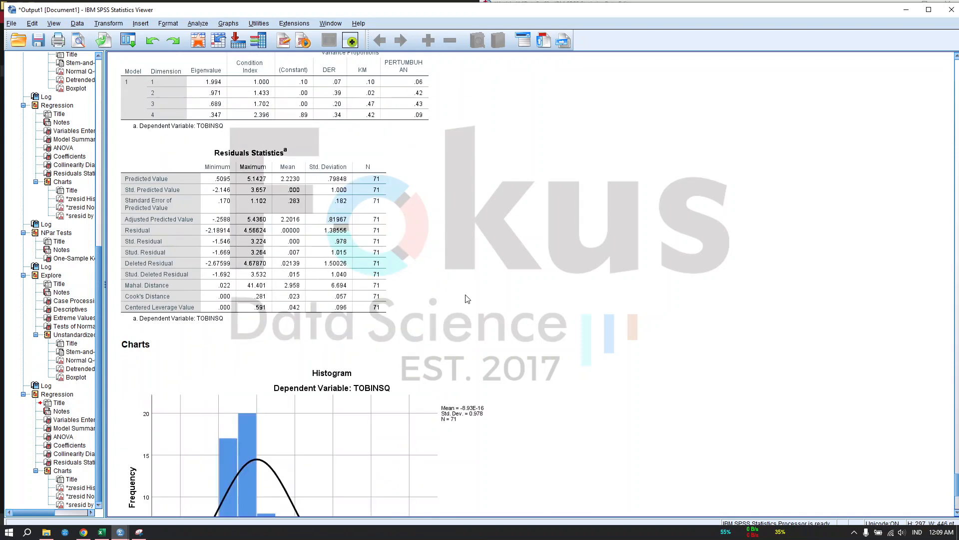
pyautogui.scroll(-10, 465, 300)
pyautogui.scroll(-4, 471, 299)
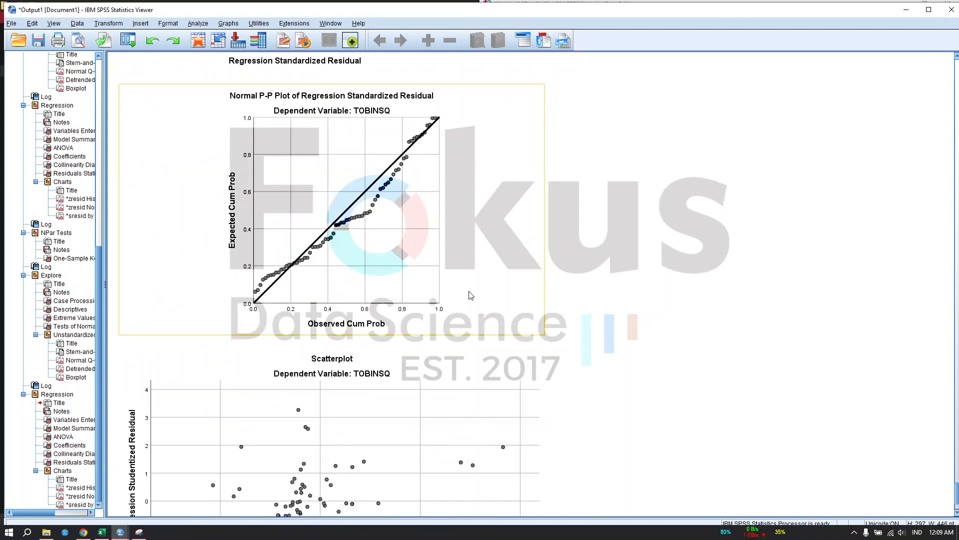
pyautogui.scroll(10, 495, 312)
pyautogui.scroll(5, 496, 311)
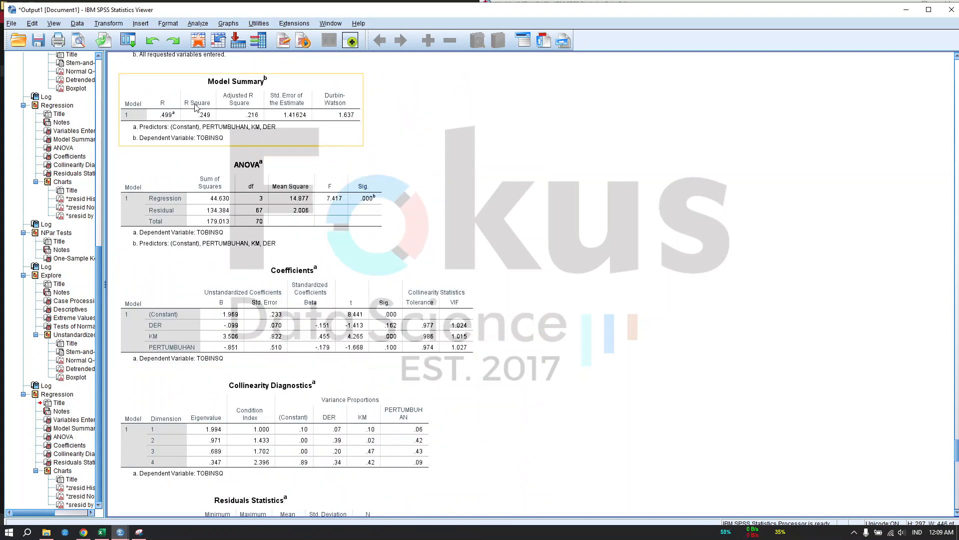
# Capture the previous regression's Model Summary, ANOVA and Coefficients tables with the Snipping Tool and move the snip aside.
pyautogui.scroll(20, 204, 116)
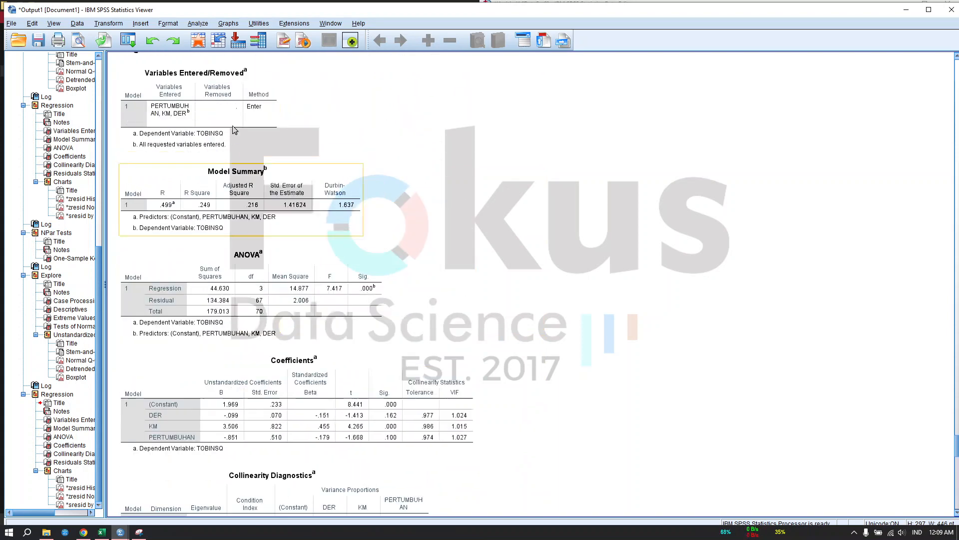
pyautogui.scroll(20, 444, 233)
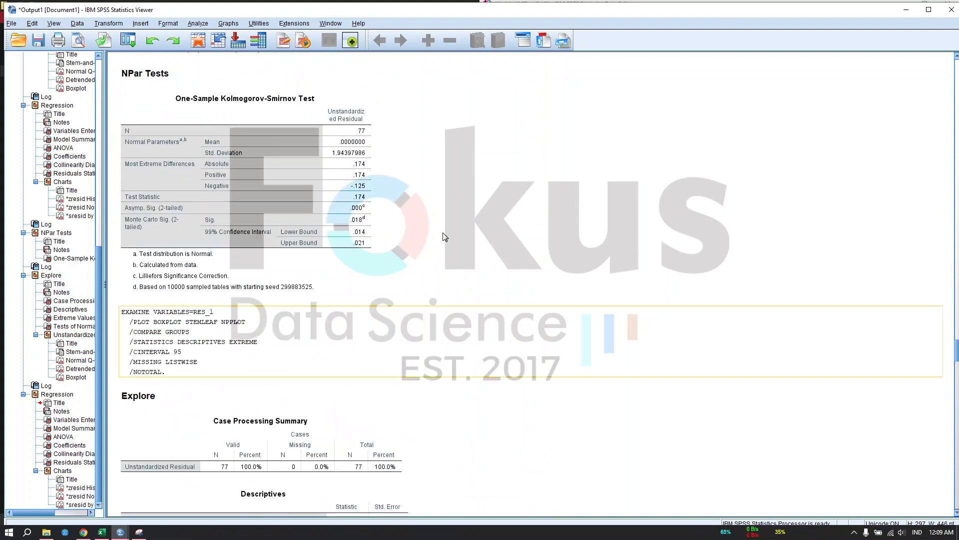
pyautogui.scroll(10, 443, 230)
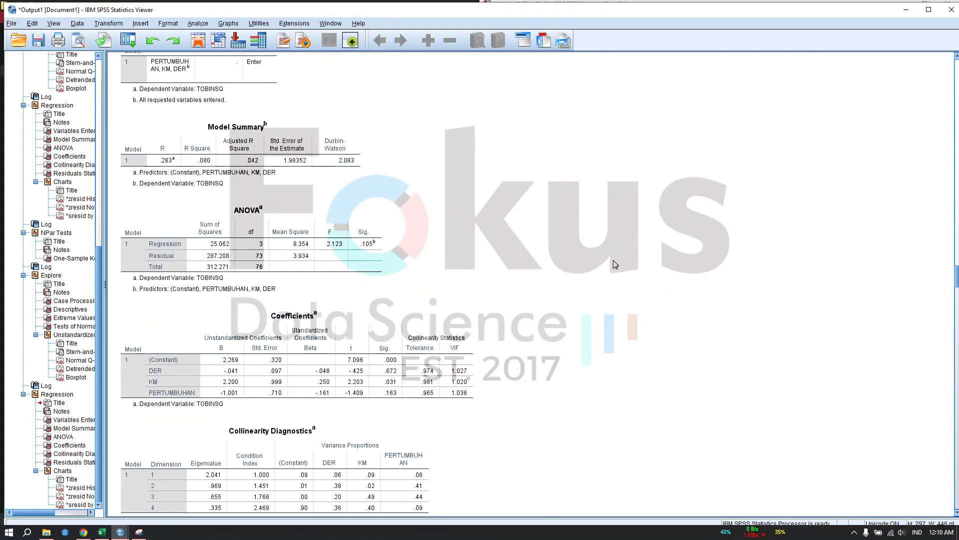
pyautogui.hotkey('alt', 'Tab')
pyautogui.click(498, 92)
pyautogui.moveTo(113, 111); pyautogui.dragTo(508, 423)
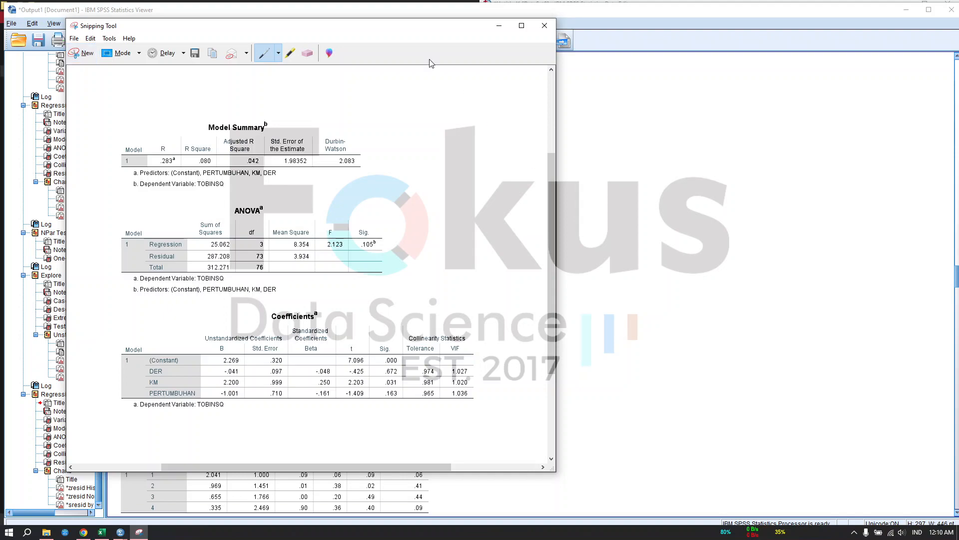
pyautogui.moveTo(414, 30); pyautogui.dragTo(778, 120)
pyautogui.click(692, 86)
# Return to the new regression output and place the snip of the previous results beside it.
pyautogui.scroll(-15, 489, 298)
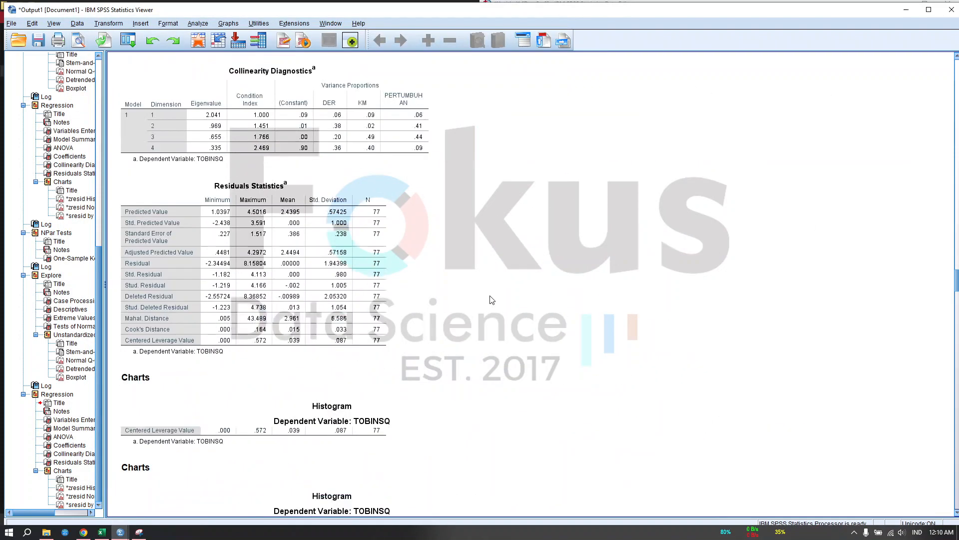
pyautogui.scroll(-20, 483, 338)
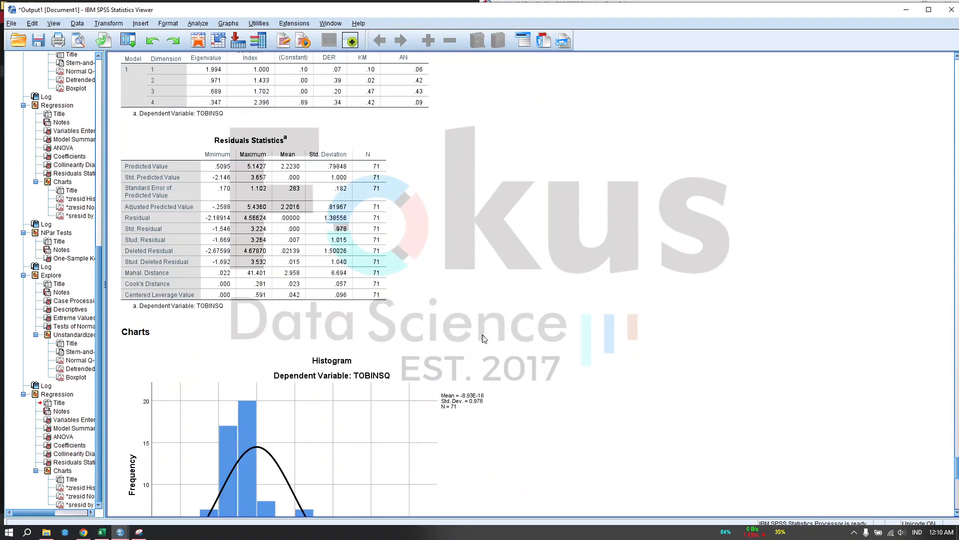
pyautogui.click(139, 532)
pyautogui.moveTo(726, 119); pyautogui.dragTo(782, 65)
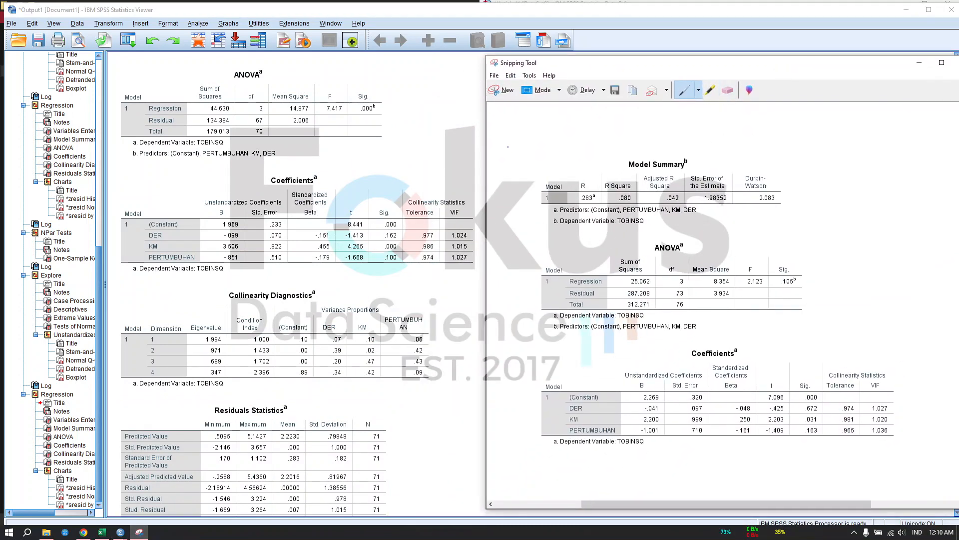
# Compare the new Model Summary, ANOVA and Coefficients tables with the snipped previous results, and look over the residual plots.
pyautogui.click(228, 96)
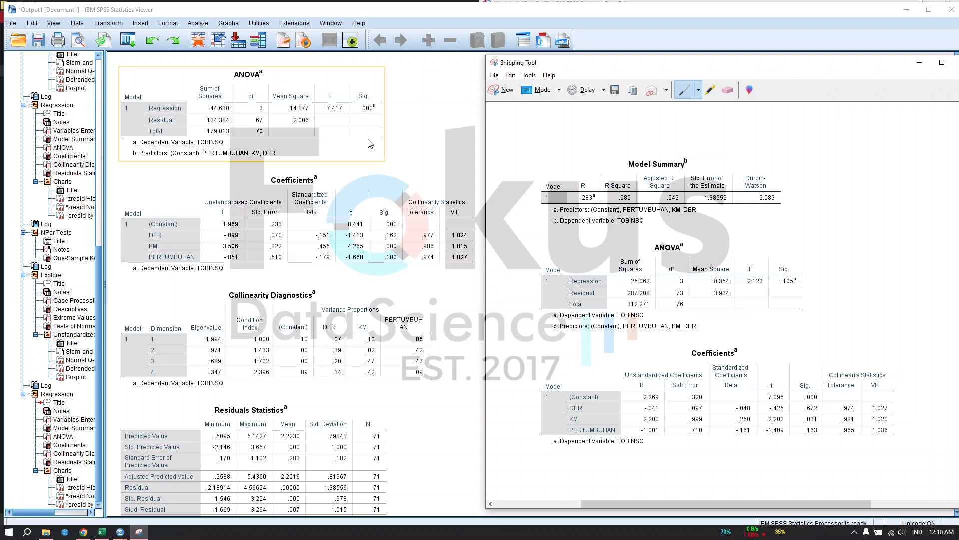
pyautogui.click(382, 242)
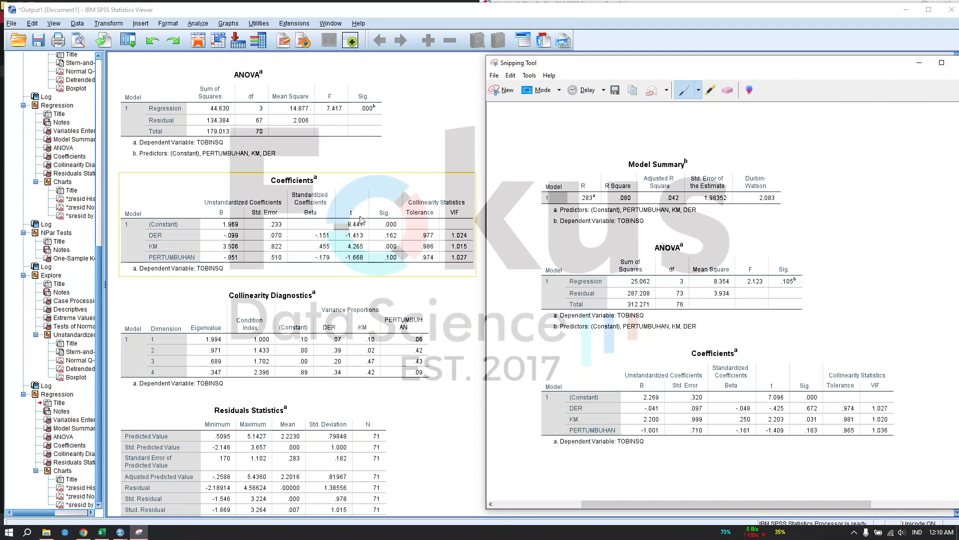
pyautogui.scroll(5, 361, 220)
pyautogui.click(303, 209)
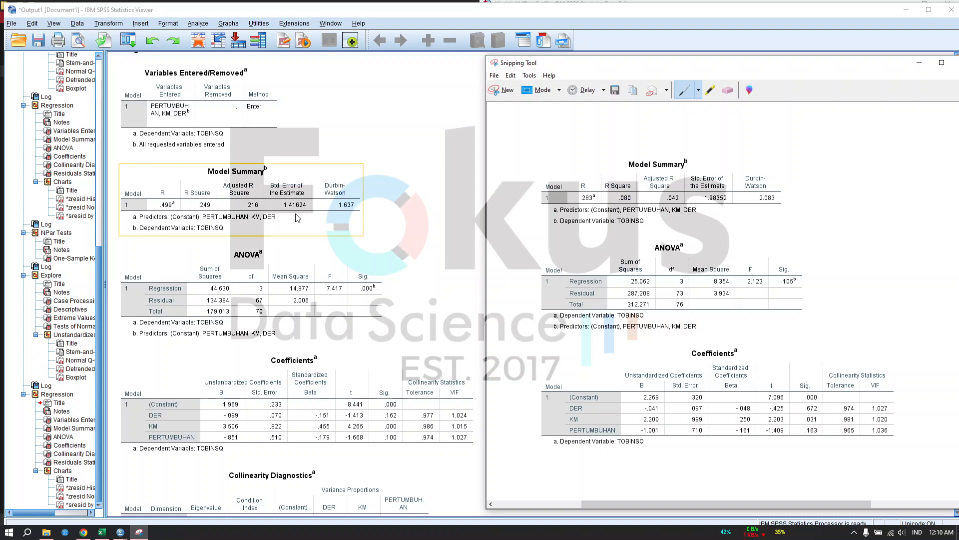
pyautogui.scroll(-3, 245, 225)
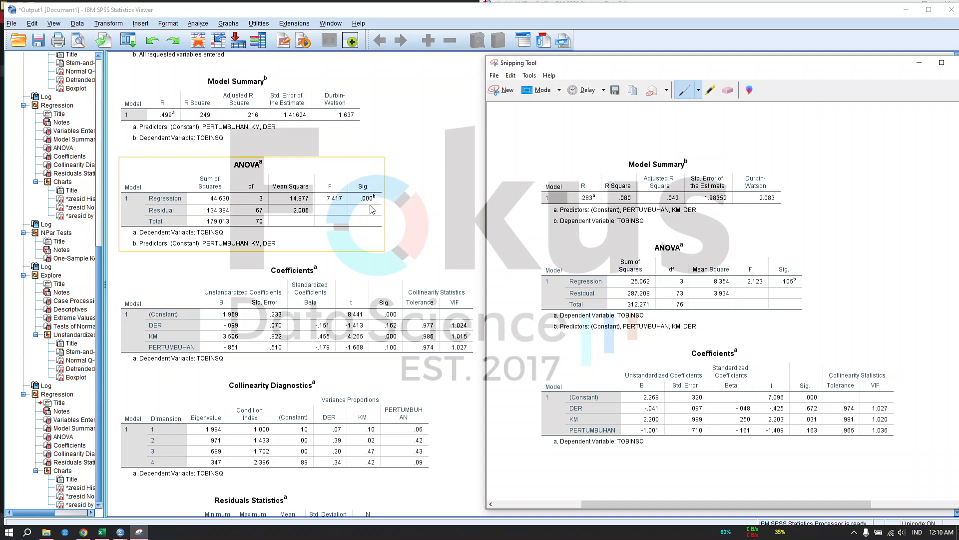
pyautogui.scroll(-3, 372, 209)
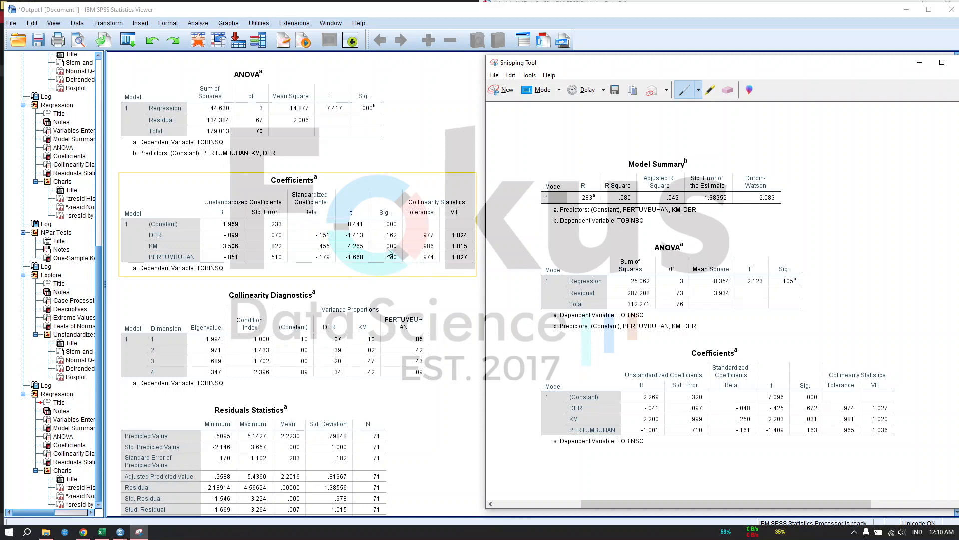
pyautogui.scroll(-12, 395, 327)
pyautogui.scroll(-10, 395, 326)
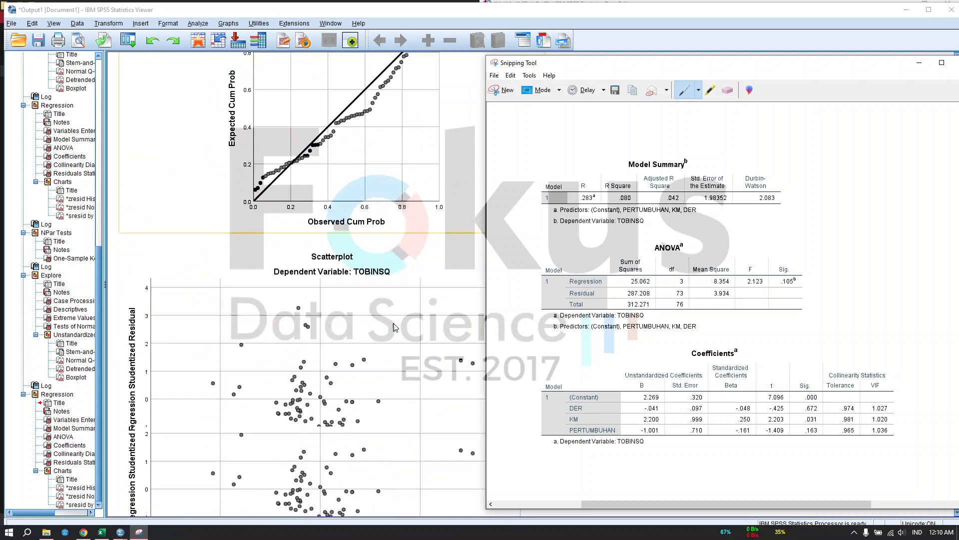
# Run a One-Sample Kolmogorov-Smirnov test for normal distribution on Unstandardized Residual [RES_1] and check its Monte Carlo significance.
pyautogui.click(198, 23)
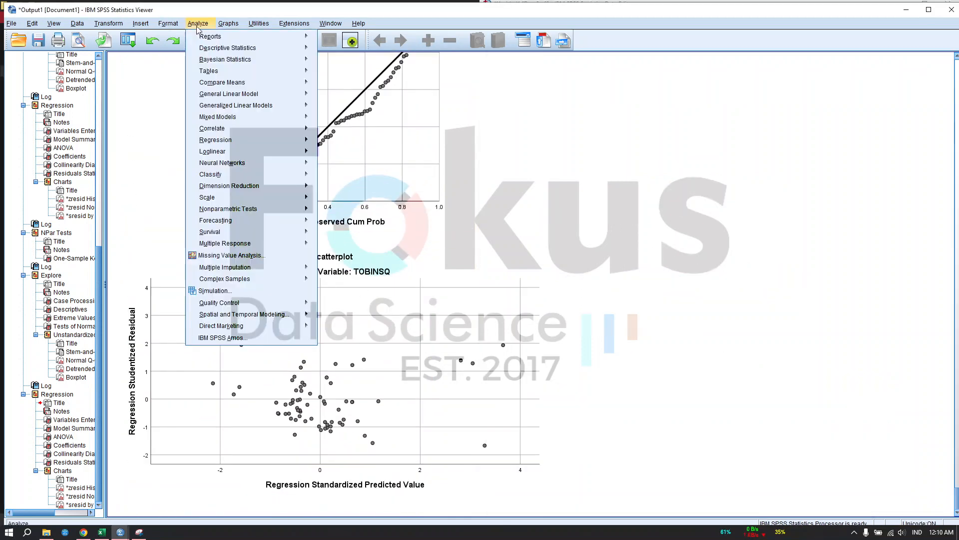
pyautogui.moveTo(278, 209)
pyautogui.moveTo(349, 249)
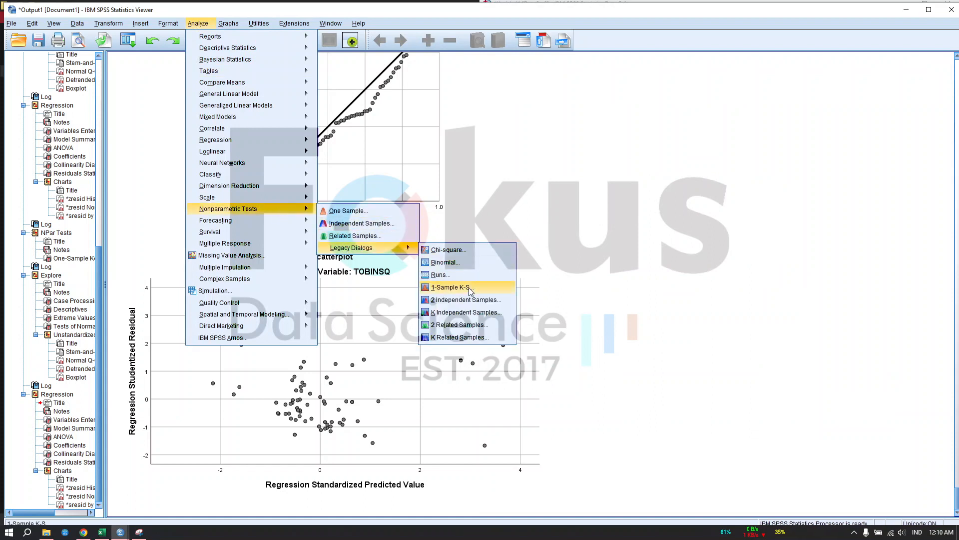
pyautogui.click(464, 287)
pyautogui.click(302, 175)
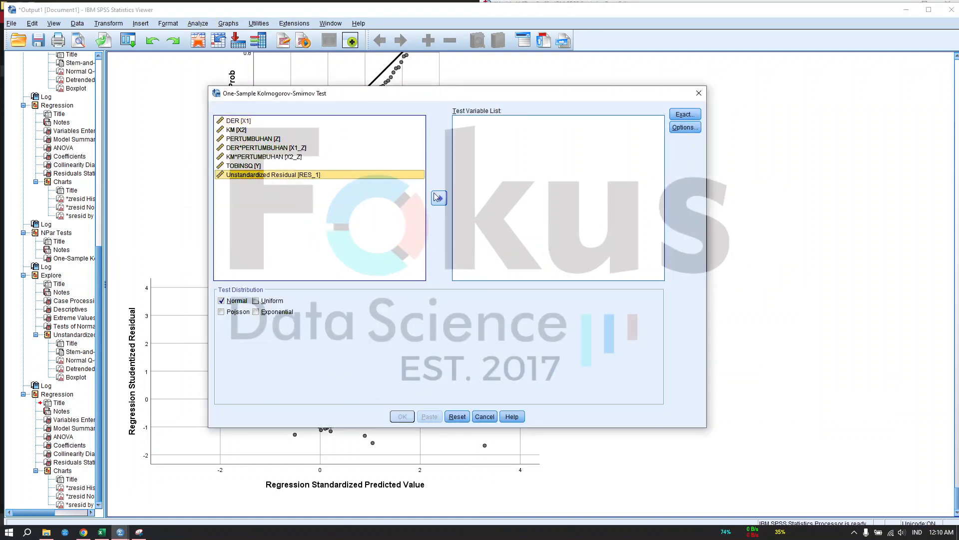
pyautogui.click(439, 197)
pyautogui.click(408, 416)
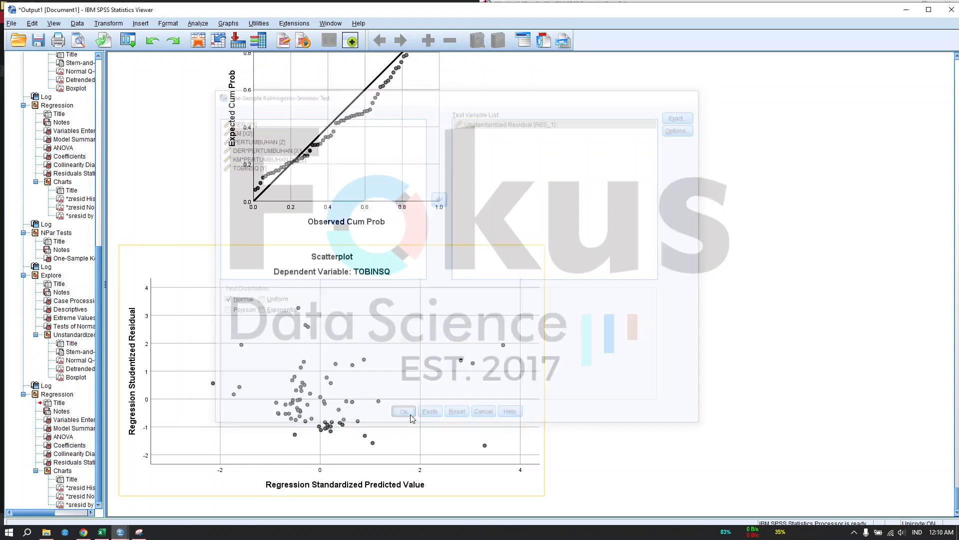
pyautogui.scroll(-1, 492, 399)
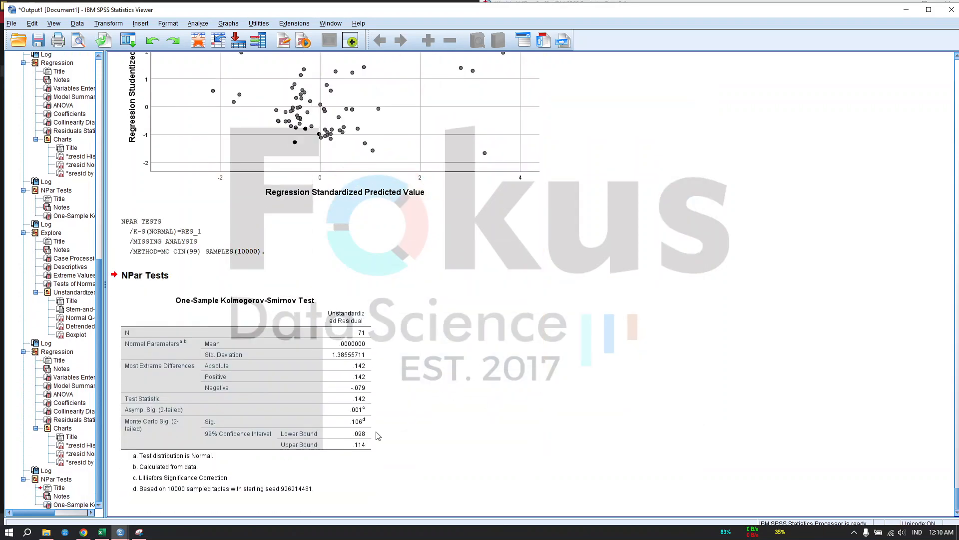
pyautogui.click(352, 431)
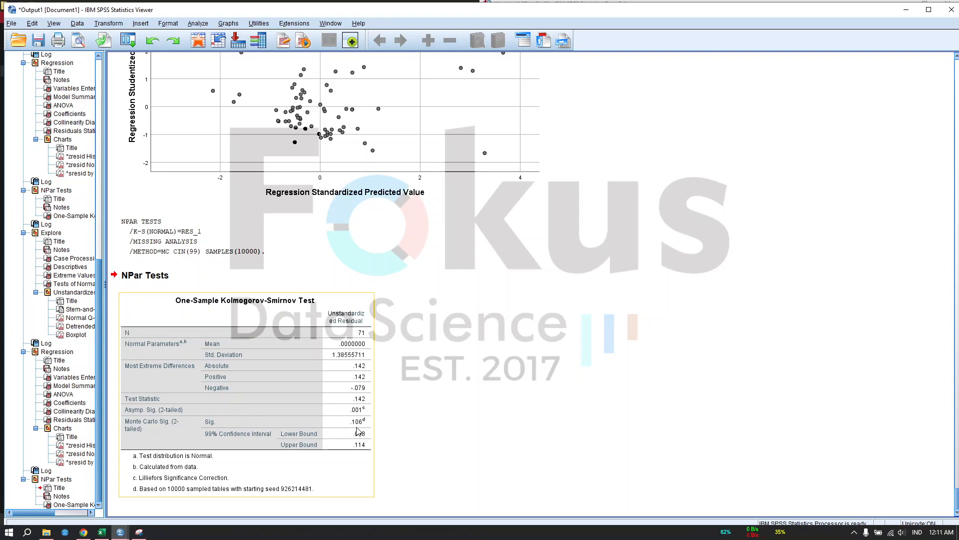
# Compute the variable ABS_RES as ABS(RES_1).
pyautogui.click(108, 23)
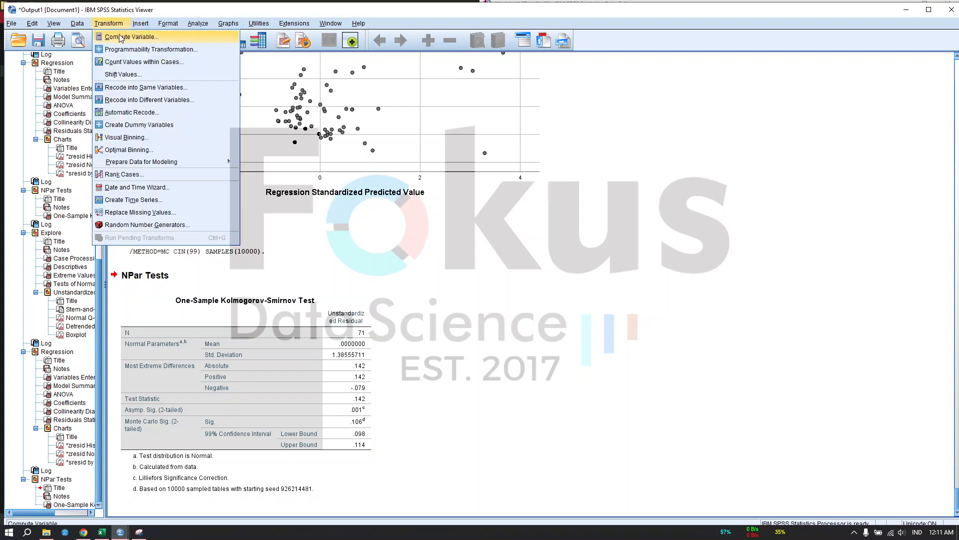
pyautogui.click(122, 37)
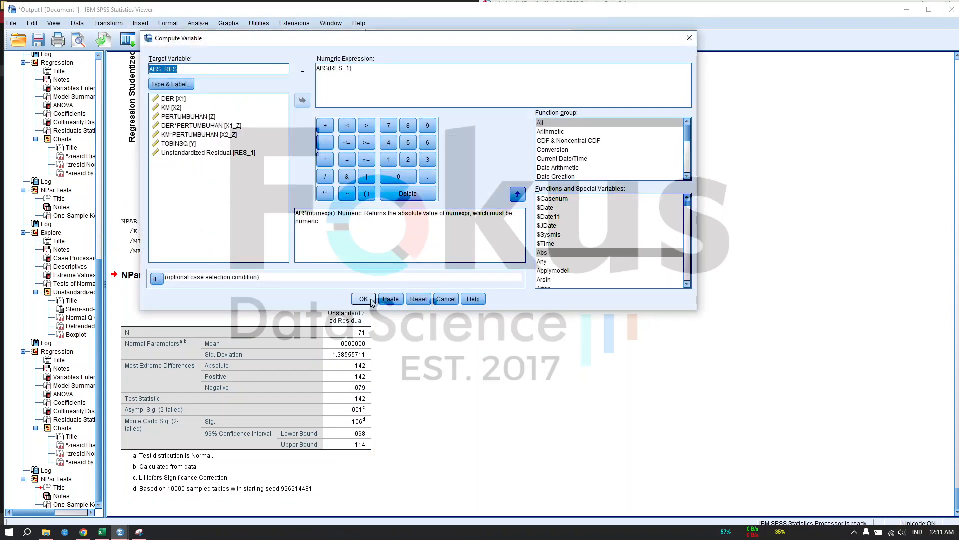
pyautogui.click(363, 300)
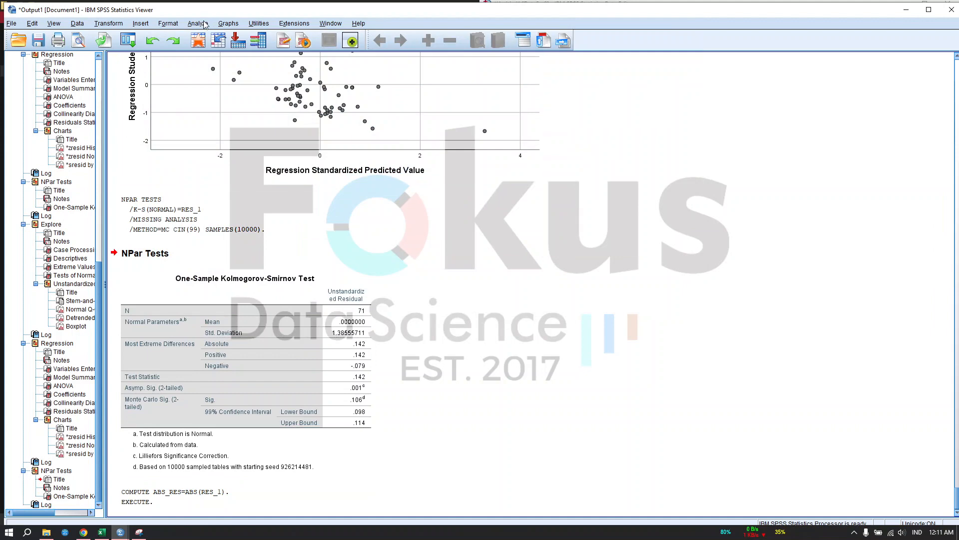
# Run a linear regression with ABS_RES as the dependent variable and DER, KM and PERTUMBUHAN as the independents.
pyautogui.click(198, 23)
pyautogui.moveTo(260, 141)
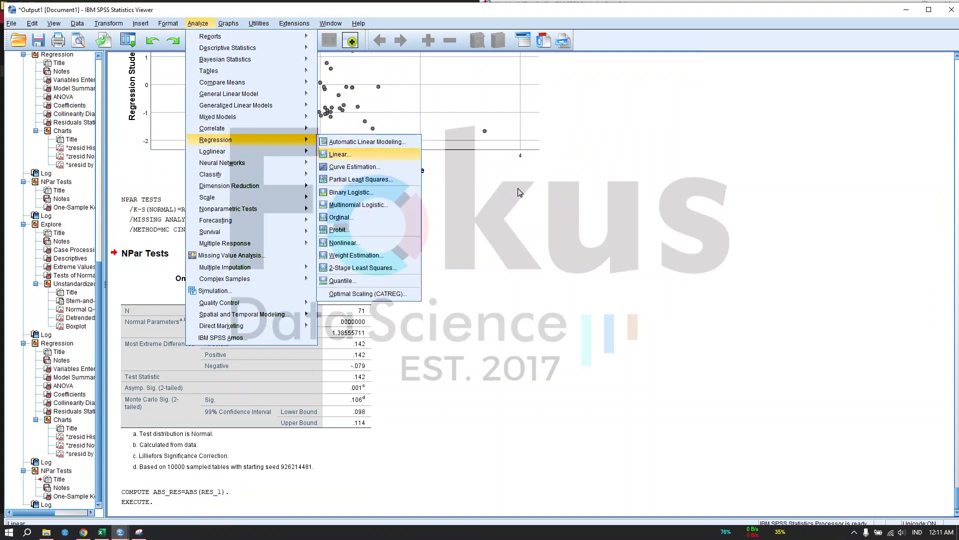
pyautogui.click(339, 154)
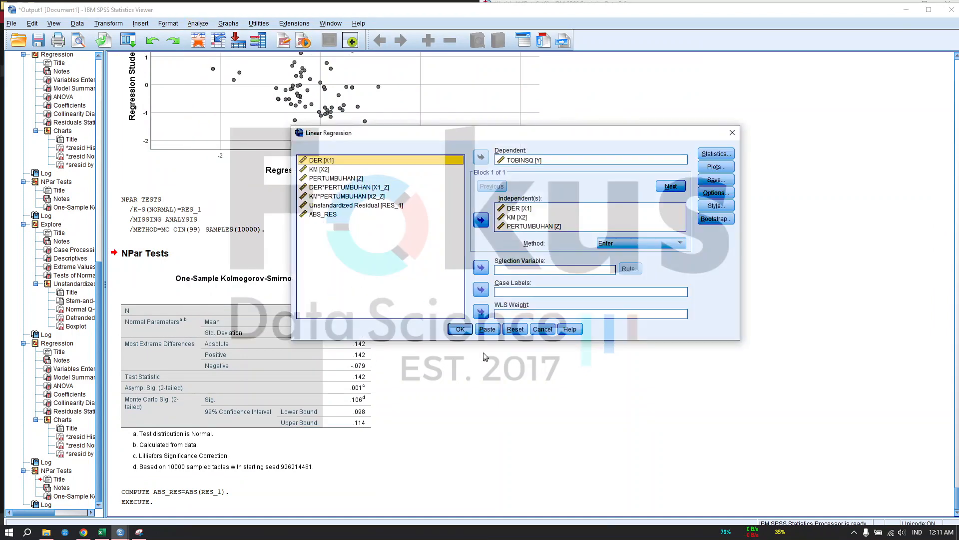
pyautogui.keyDown('shift'); pyautogui.click(383, 178); pyautogui.keyUp('shift')
pyautogui.click(482, 222)
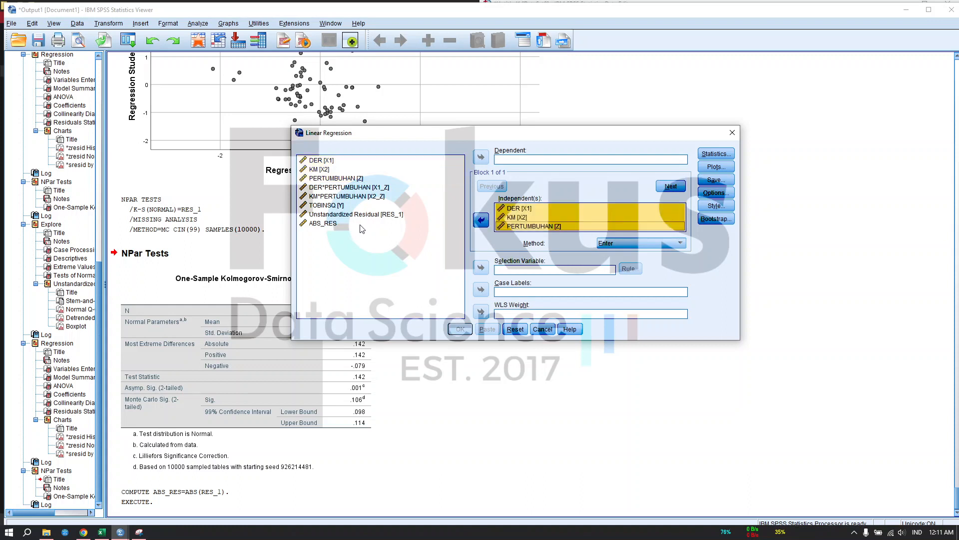
pyautogui.click(362, 226)
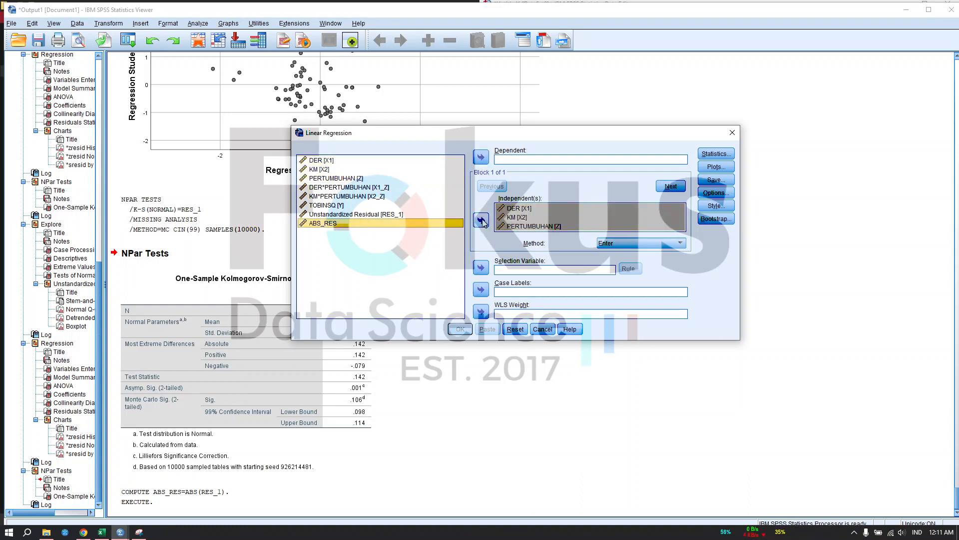
pyautogui.click(481, 157)
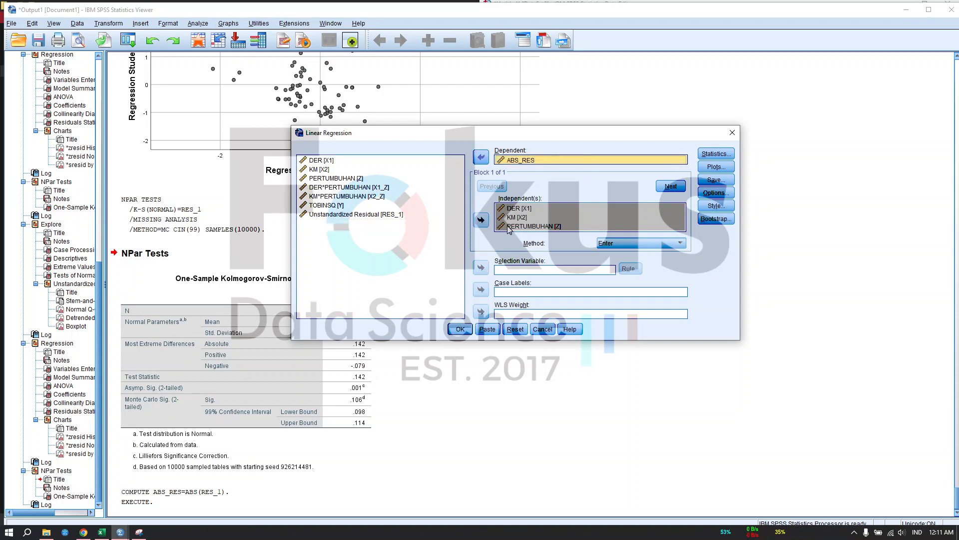
pyautogui.click(460, 328)
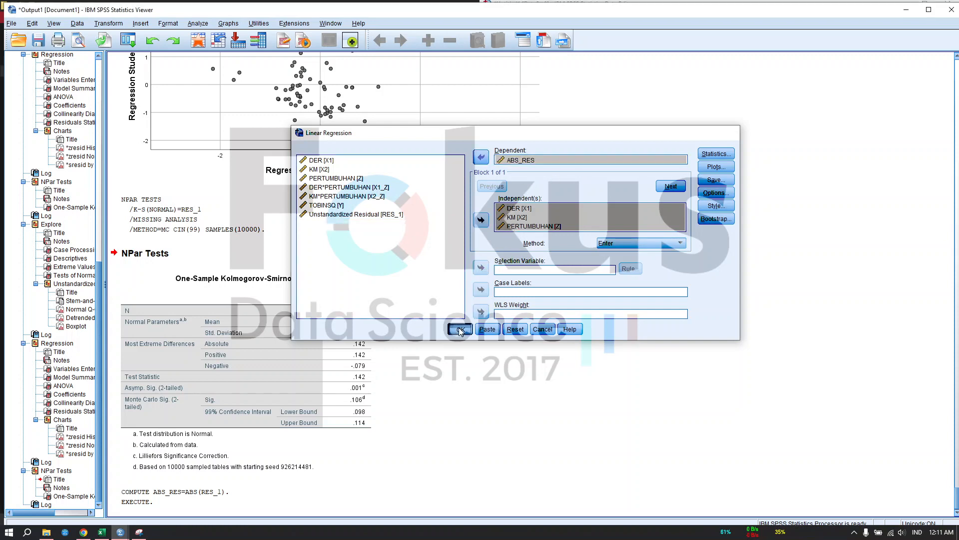
# Examine the ABS_RES regression's coefficient significances and review the TOBINSQ regression's collinearity statistics, Durbin-Watson value and residual plots.
pyautogui.scroll(-1, 496, 385)
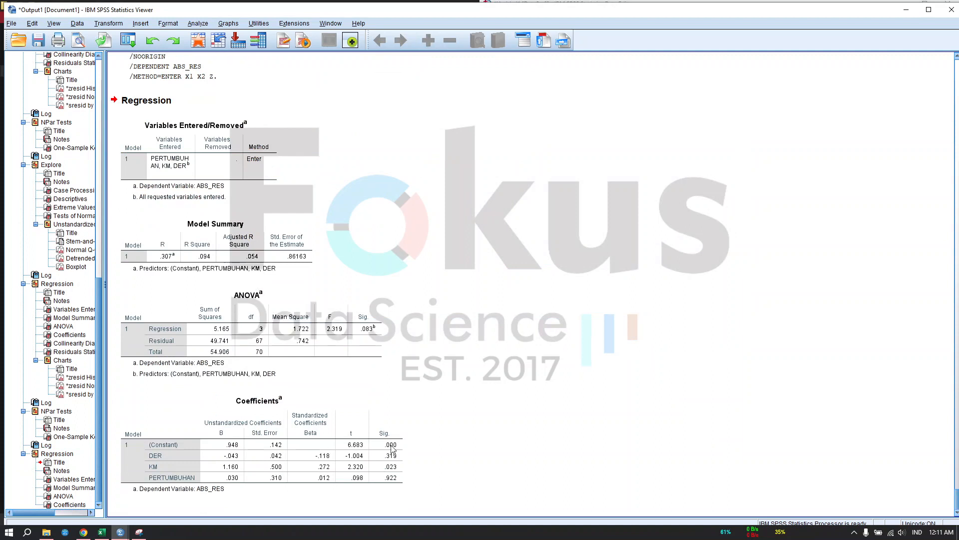
pyautogui.click(394, 449)
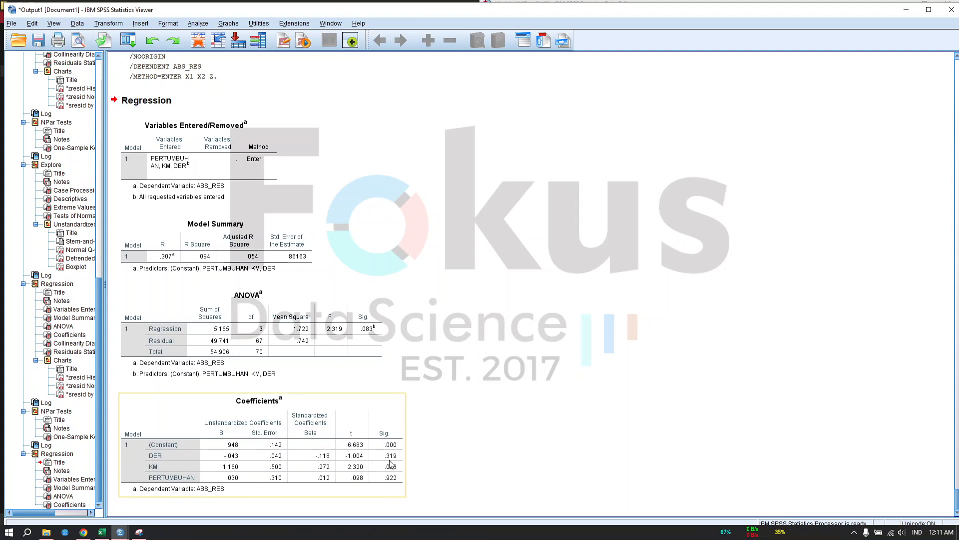
pyautogui.scroll(15, 391, 465)
pyautogui.scroll(15, 391, 465)
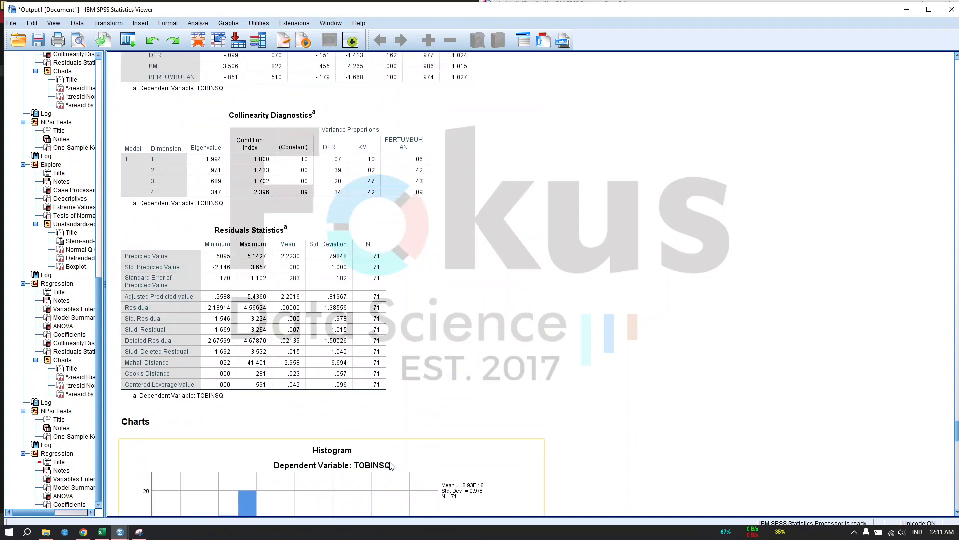
pyautogui.click(354, 405)
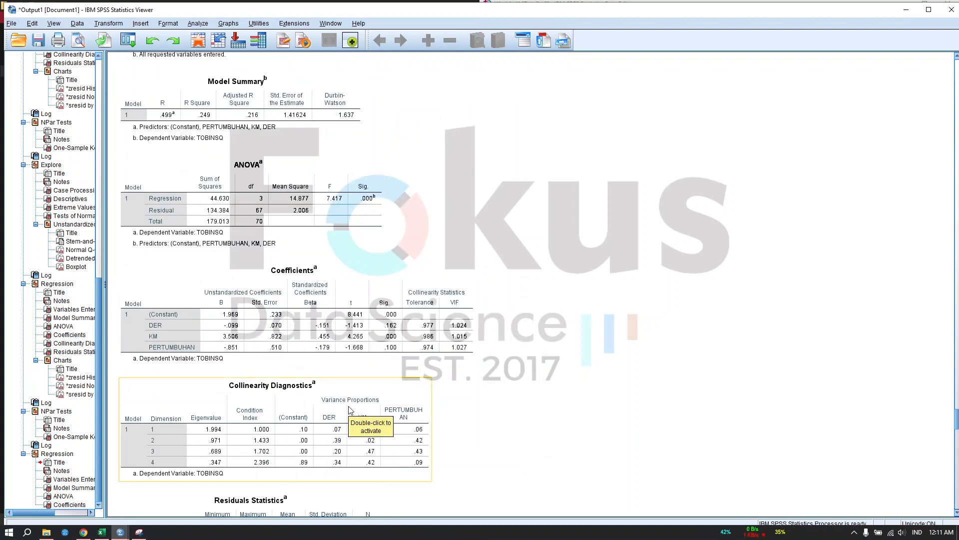
pyautogui.scroll(3, 349, 406)
pyautogui.click(322, 265)
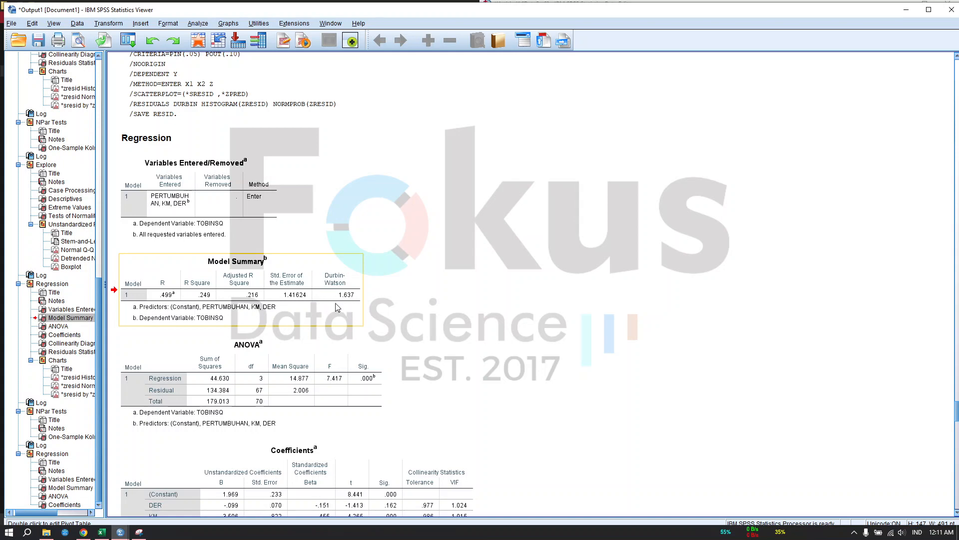
pyautogui.scroll(-20, 344, 301)
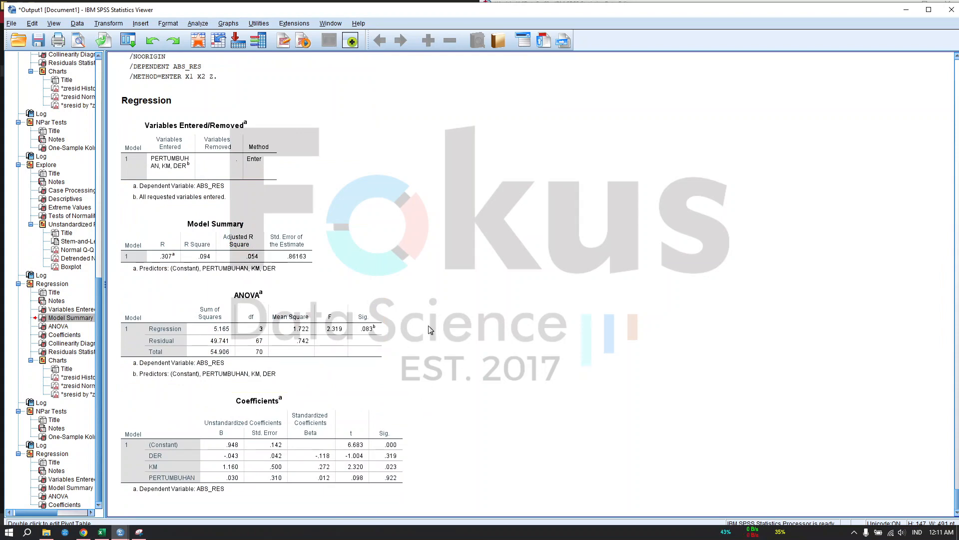
pyautogui.scroll(15, 432, 355)
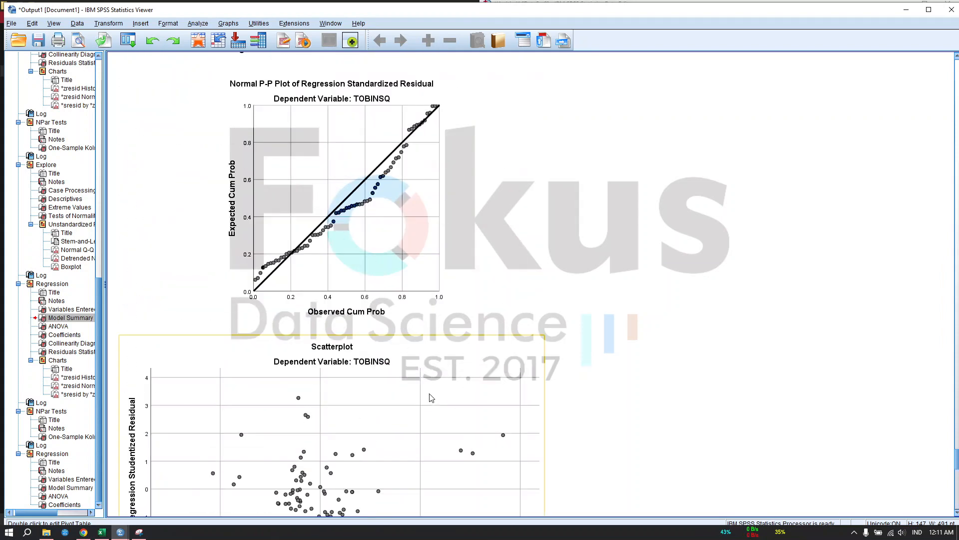
pyautogui.scroll(-10, 418, 389)
pyautogui.scroll(-9, 418, 389)
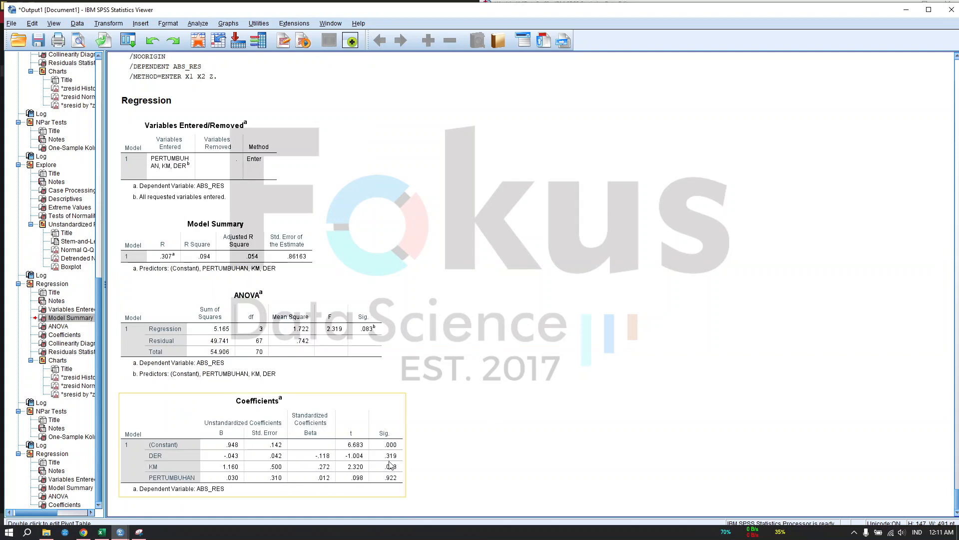
pyautogui.scroll(15, 533, 414)
pyautogui.scroll(20, 533, 414)
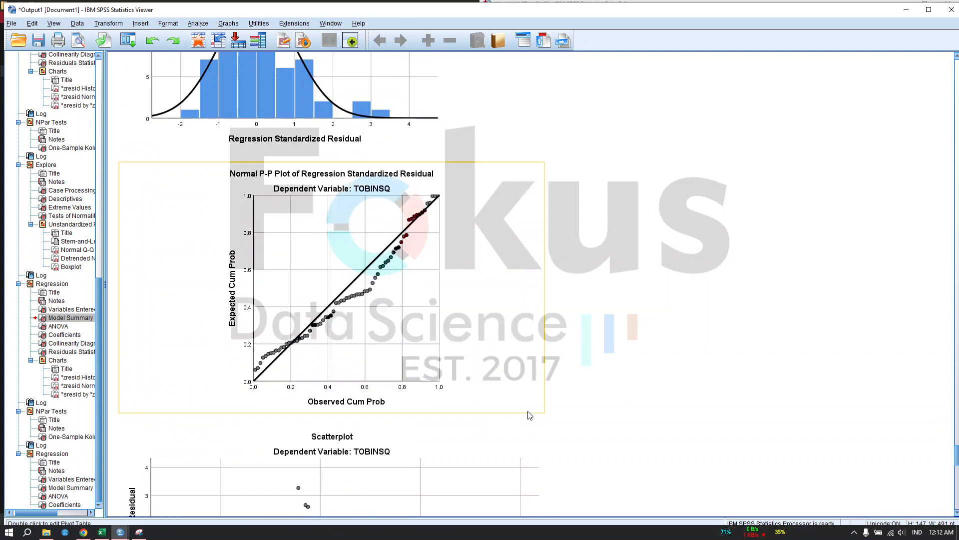
pyautogui.scroll(-15, 562, 383)
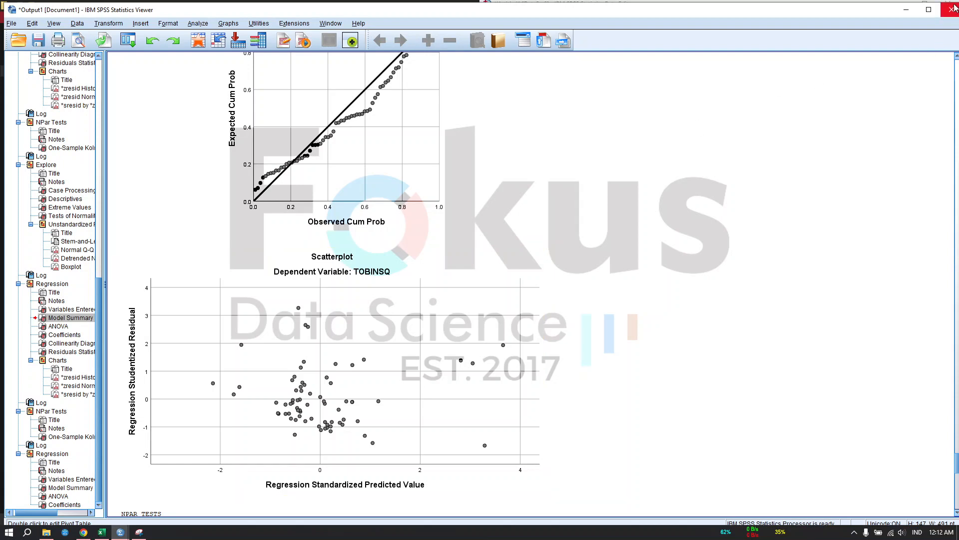
# Close the output viewer, cancel closing the Excel workbook, and maximize the SPSS Data Editor window.
pyautogui.click(949, 13)
pyautogui.click(487, 283)
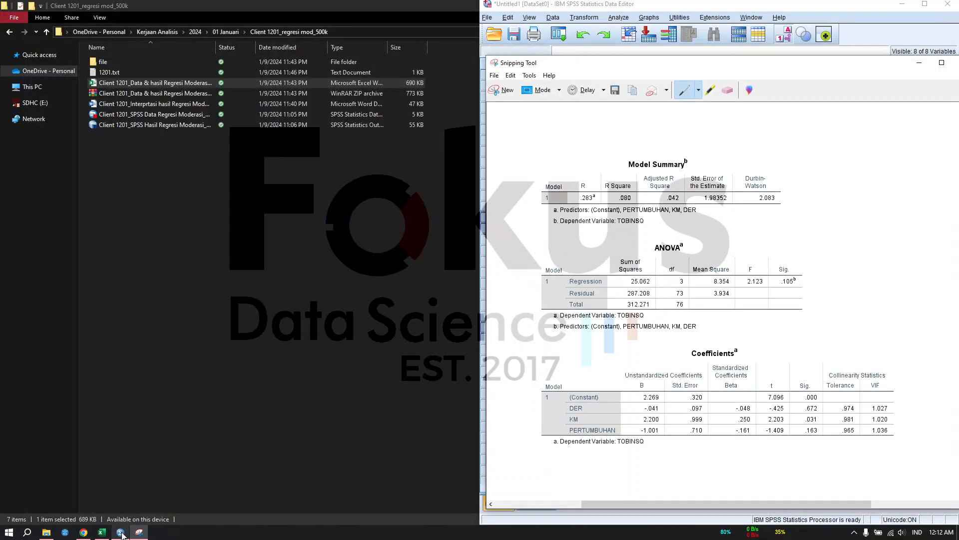
pyautogui.moveTo(876, 7); pyautogui.dragTo(522, 226)
pyautogui.click(956, 6)
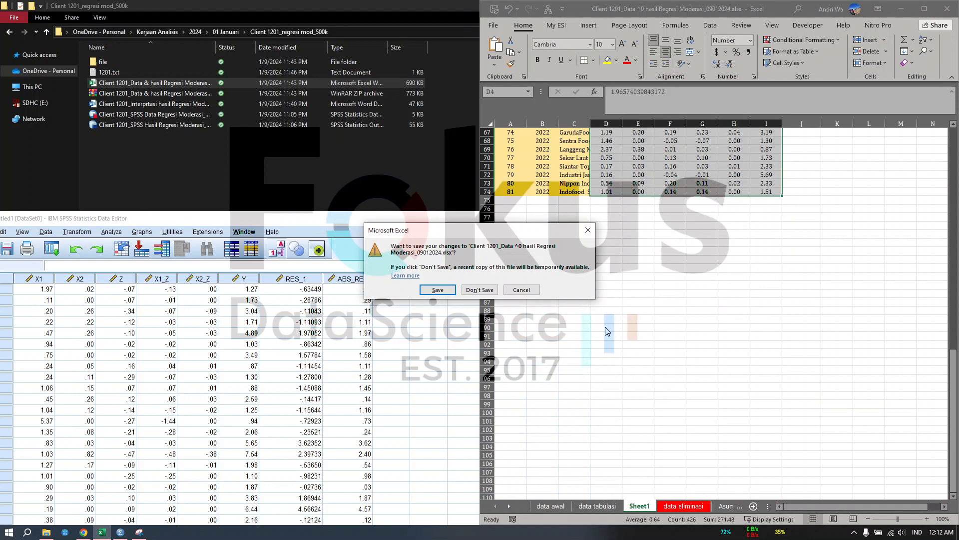
pyautogui.click(521, 290)
pyautogui.doubleClick(380, 221)
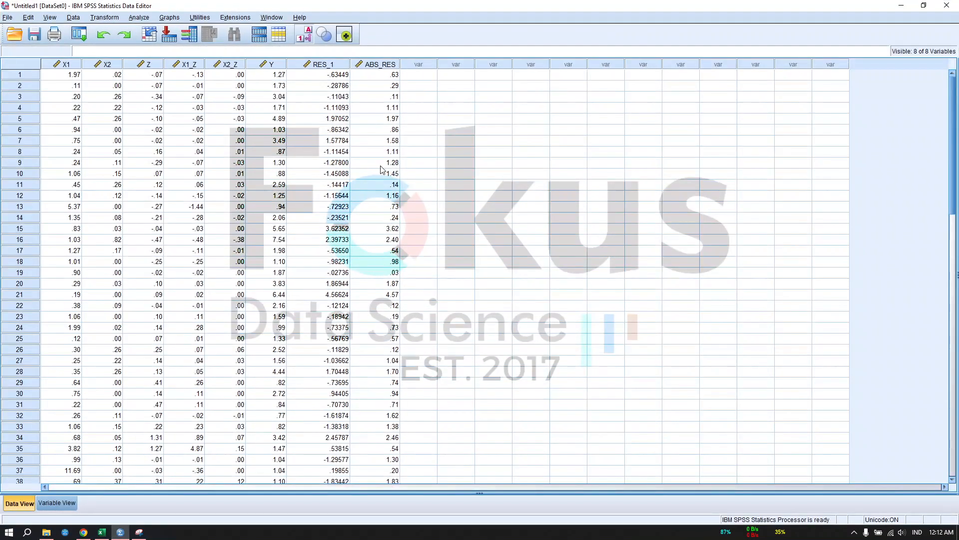
# Delete the RES_1 and ABS_RES variables and clear all cases from the dataset, keeping the six original variables.
pyautogui.moveTo(330, 65); pyautogui.dragTo(375, 65)
pyautogui.rightClick(372, 65)
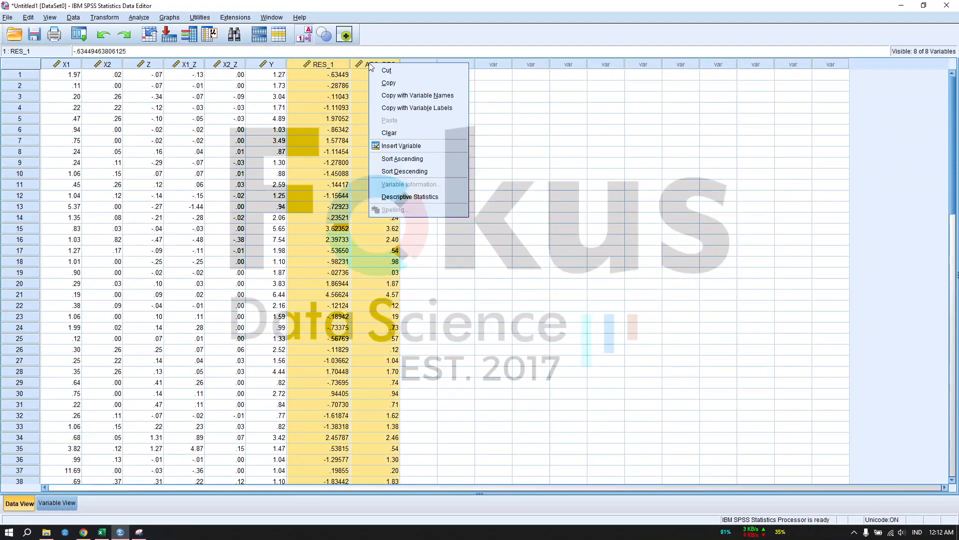
pyautogui.click(405, 130)
pyautogui.click(239, 185)
pyautogui.hotkey('ctrl', 'a')
pyautogui.rightClick(233, 187)
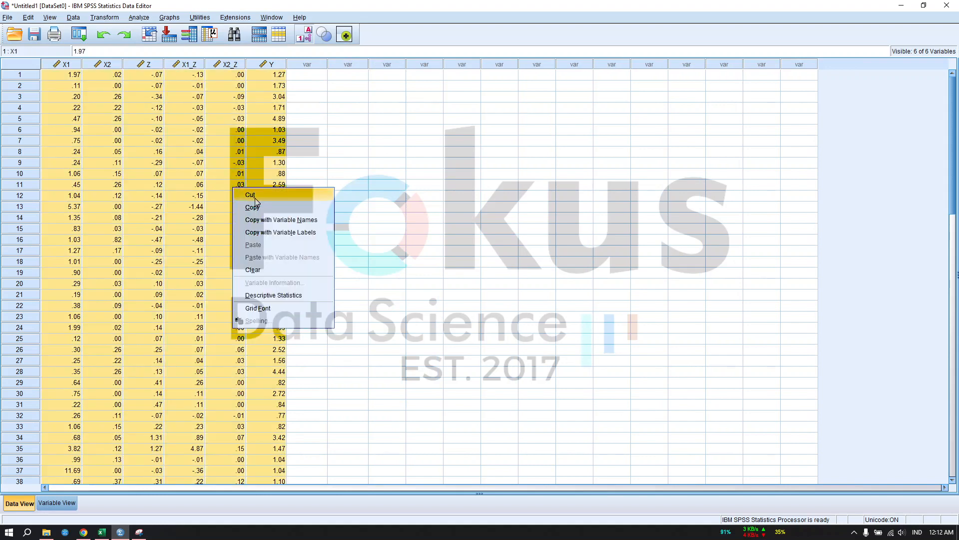
pyautogui.click(265, 270)
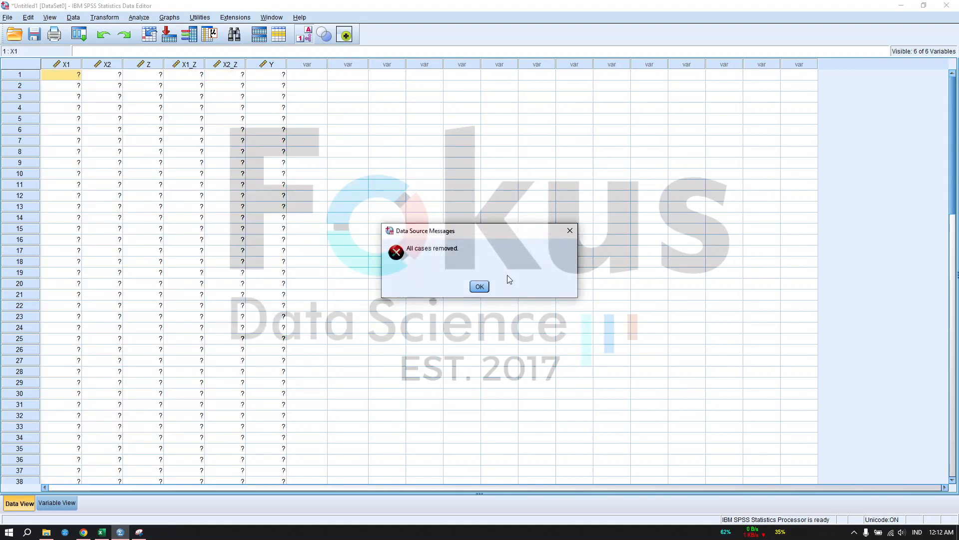
pyautogui.click(480, 286)
# Place the Data Editor beside Excel and copy D3:I64 from the "data eliminasi" sheet into the empty SPSS dataset, starting at case 1 of X1.
pyautogui.moveTo(769, 8); pyautogui.dragTo(0, 180)
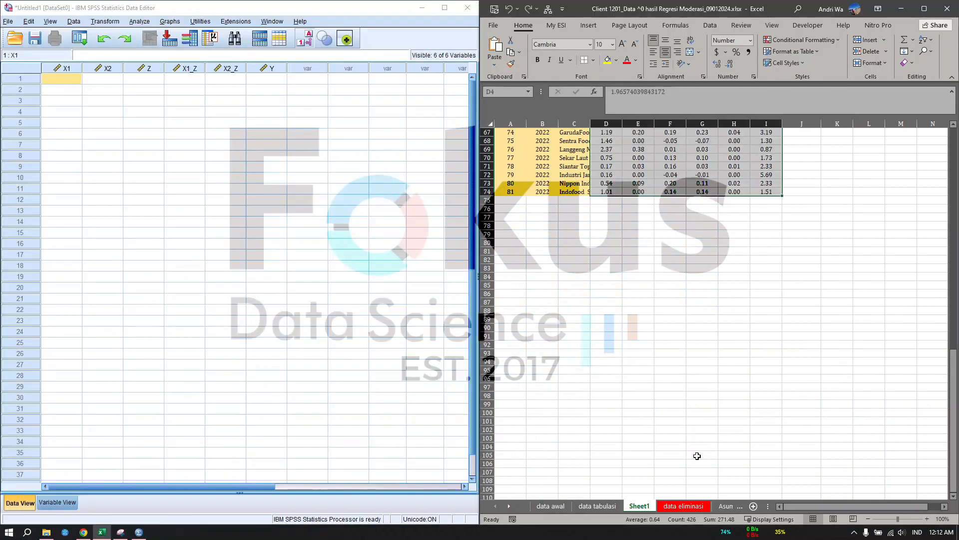
pyautogui.click(684, 506)
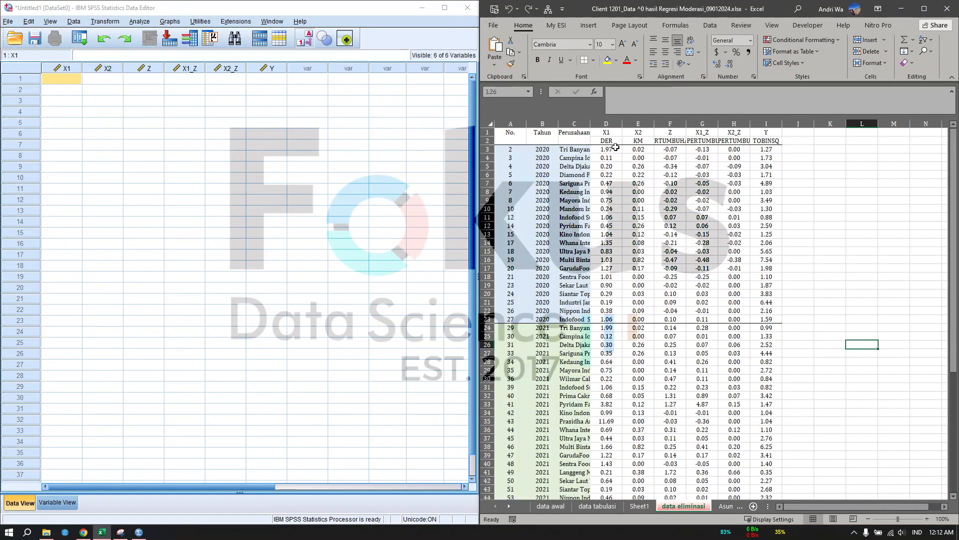
pyautogui.click(616, 148)
pyautogui.scroll(-16, 699, 250)
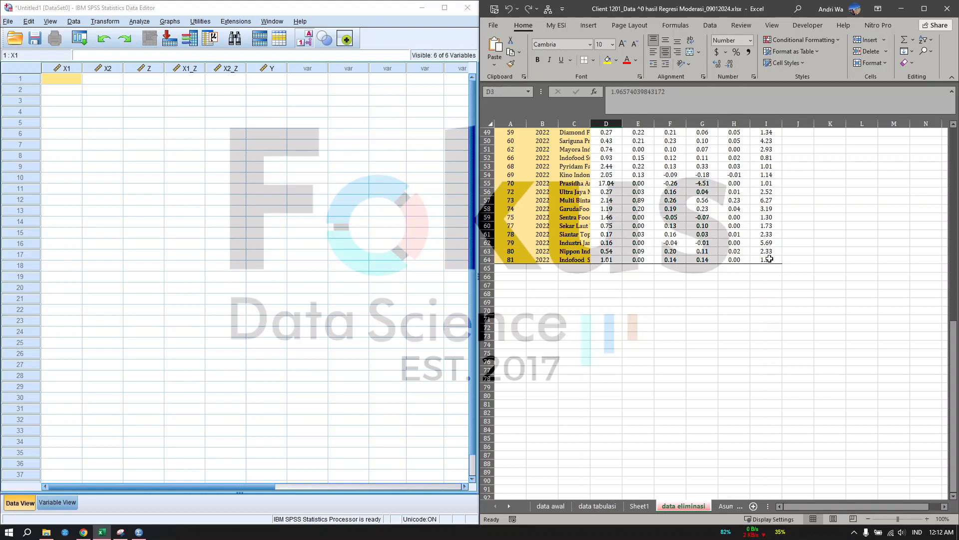
pyautogui.keyDown('shift'); pyautogui.click(770, 259); pyautogui.keyUp('shift')
pyautogui.hotkey('ctrl', 'c')
pyautogui.click(70, 84)
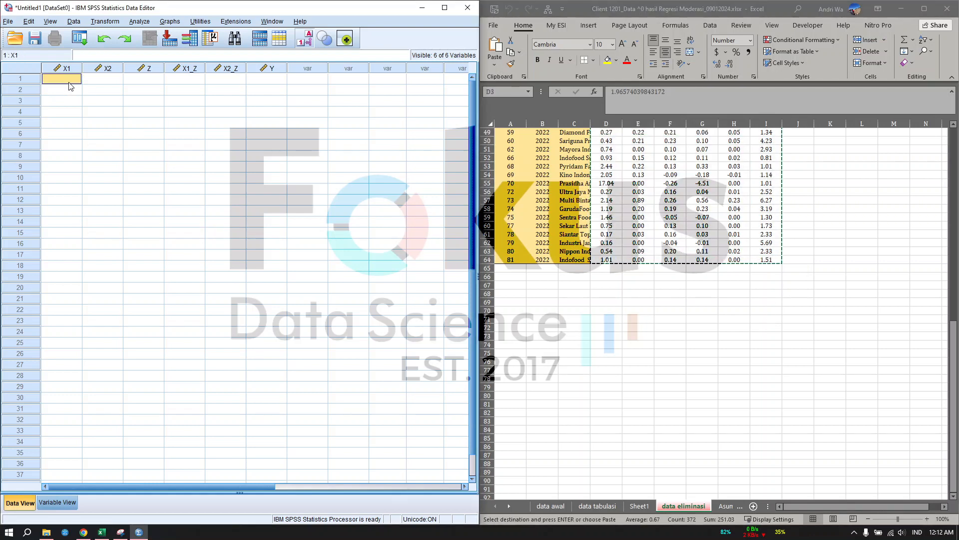
pyautogui.hotkey('ctrl', 'v')
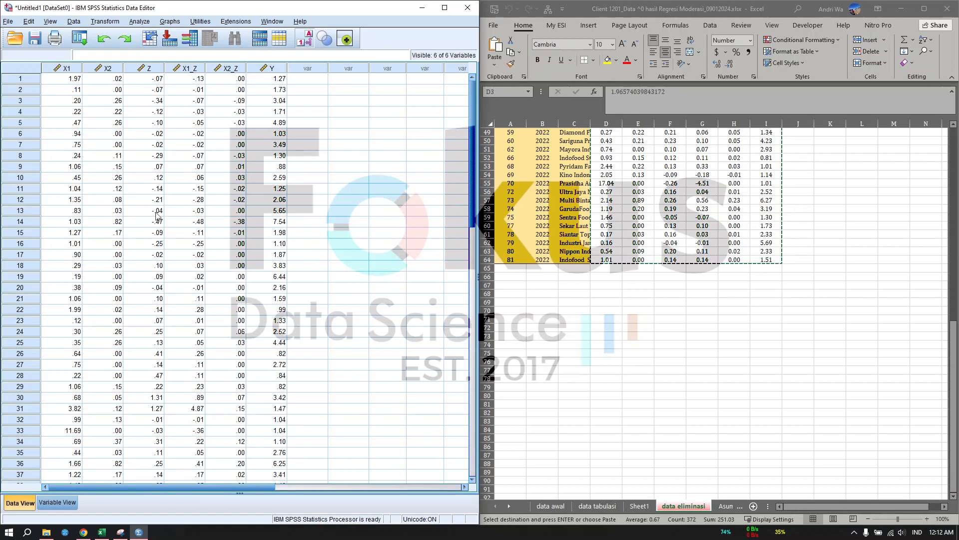
# Set up a linear regression with TOBINSQ [Y] as the dependent variable, keeping DER, KM and PERTUMBUHAN as the independents.
pyautogui.click(142, 22)
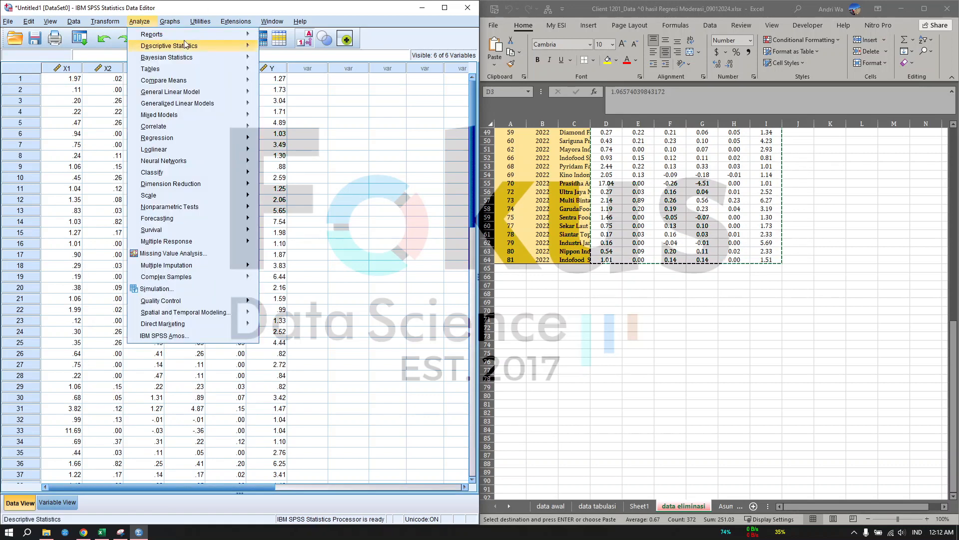
pyautogui.moveTo(250, 138)
pyautogui.click(295, 158)
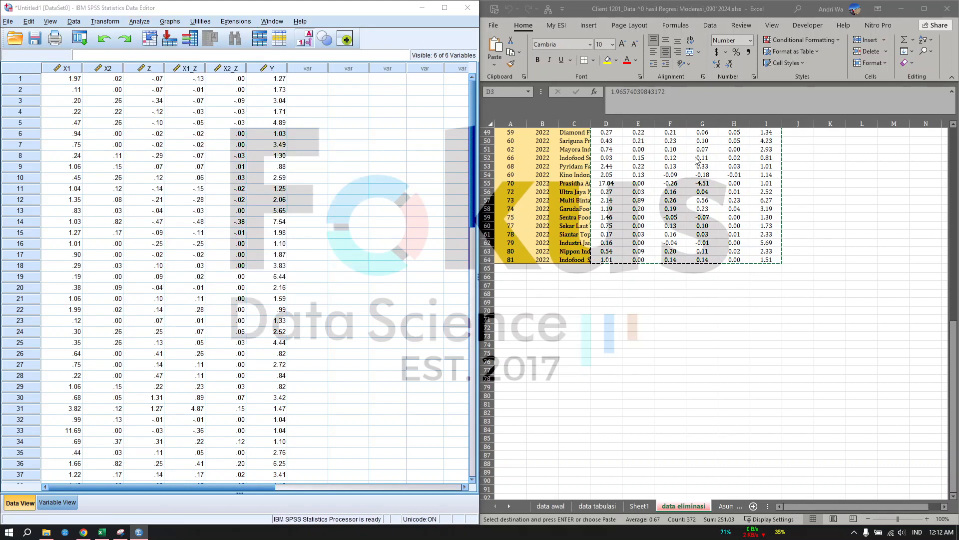
pyautogui.click(359, 205)
pyautogui.click(481, 157)
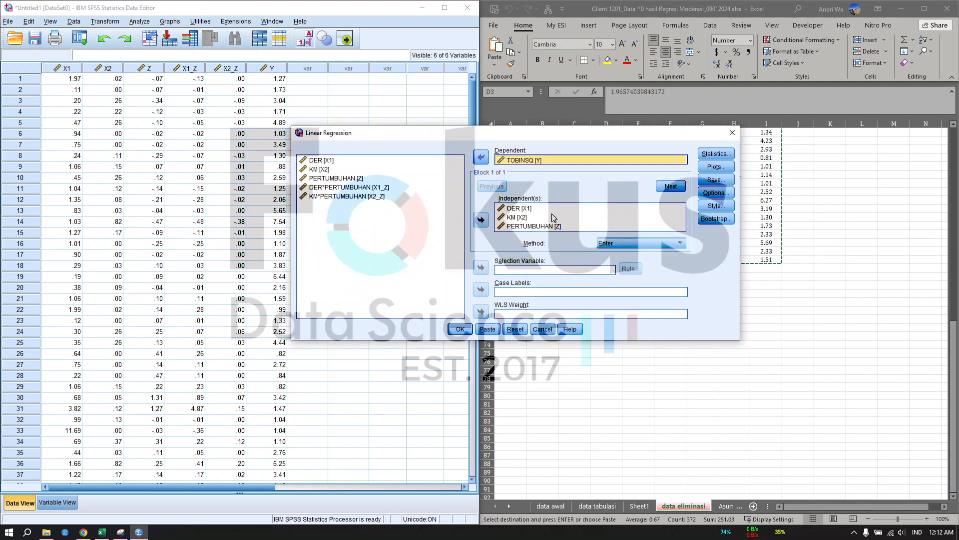
# Add collinearity diagnostics and the Durbin-Watson residual test to the regression statistics.
pyautogui.click(716, 153)
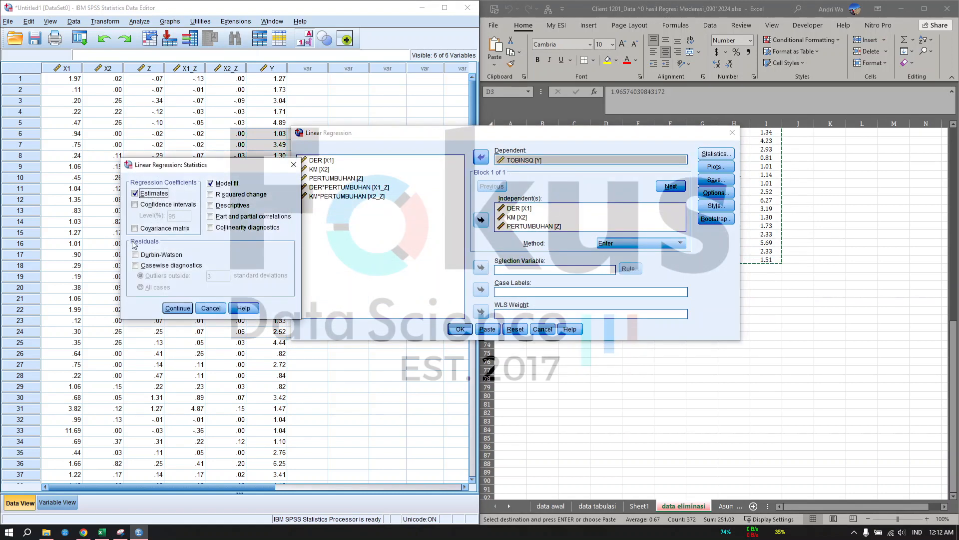
pyautogui.click(211, 227)
pyautogui.click(159, 255)
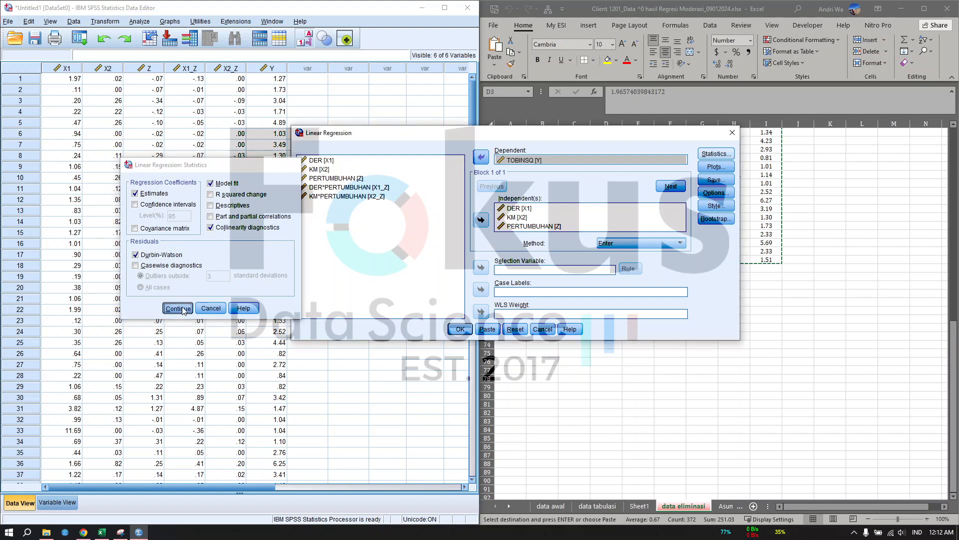
pyautogui.click(177, 308)
# Set the residual scatterplot to *SRESID on Y against *ZPRED on X, including the histogram and normal probability plot.
pyautogui.click(729, 169)
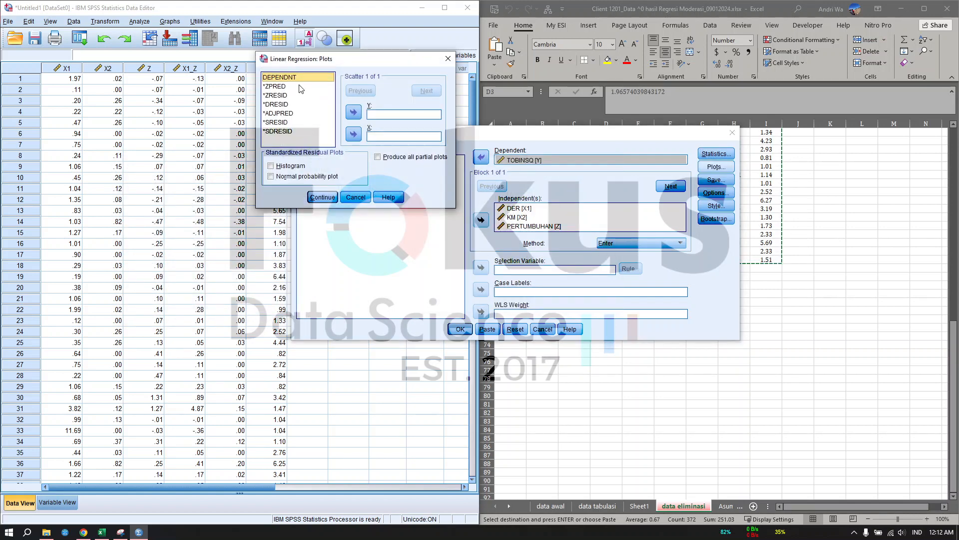
pyautogui.click(276, 86)
pyautogui.click(353, 133)
pyautogui.click(276, 122)
pyautogui.click(353, 112)
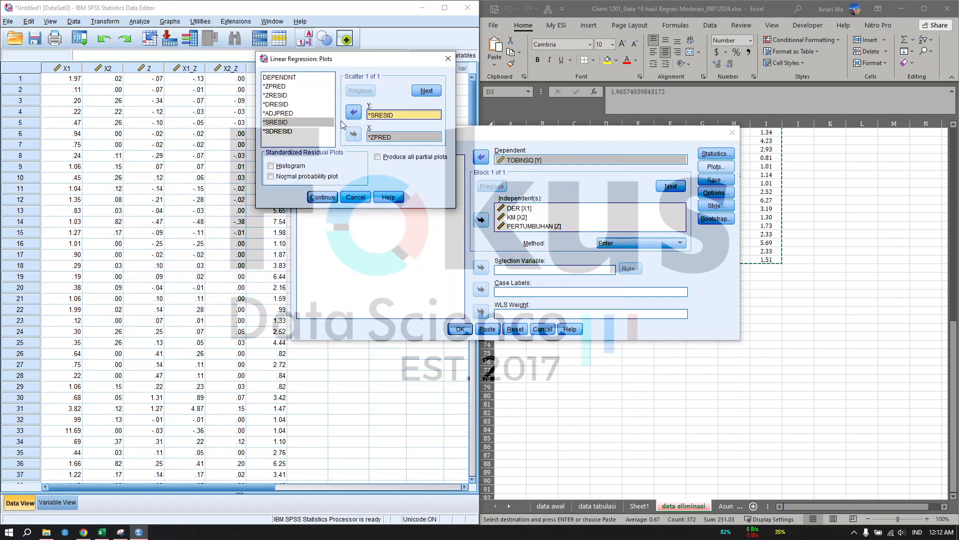
pyautogui.click(291, 165)
pyautogui.click(298, 176)
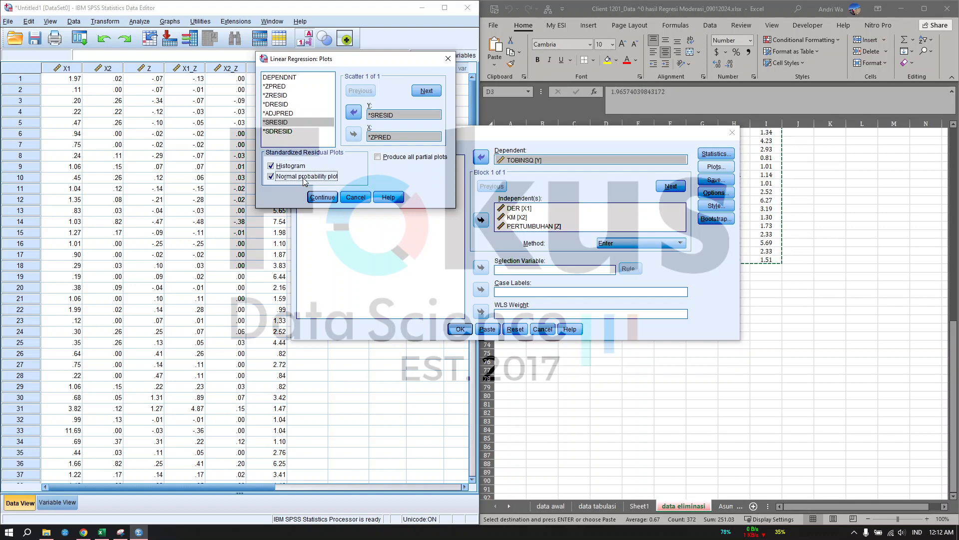
pyautogui.click(323, 198)
# Save the unstandardized residuals as a new variable and run the linear regression.
pyautogui.click(715, 179)
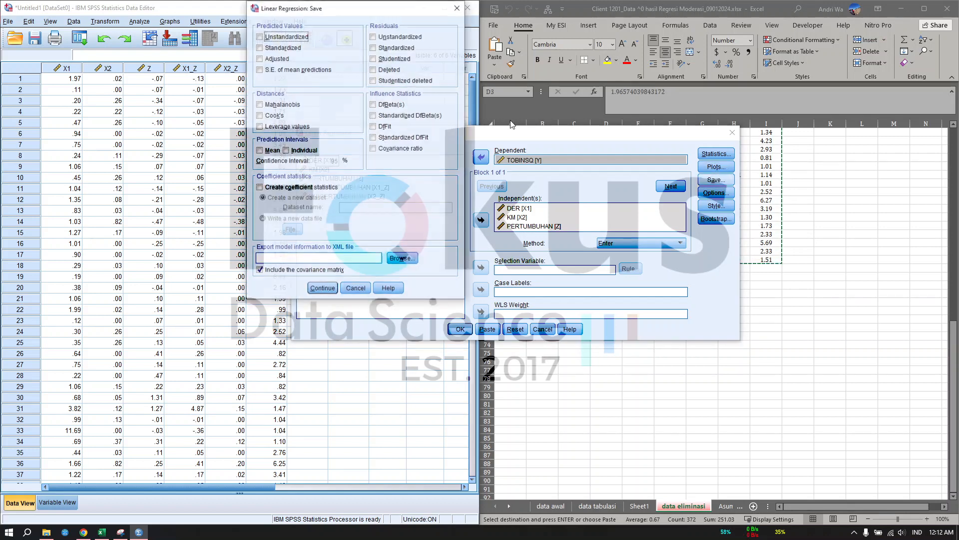
pyautogui.click(322, 288)
pyautogui.click(458, 330)
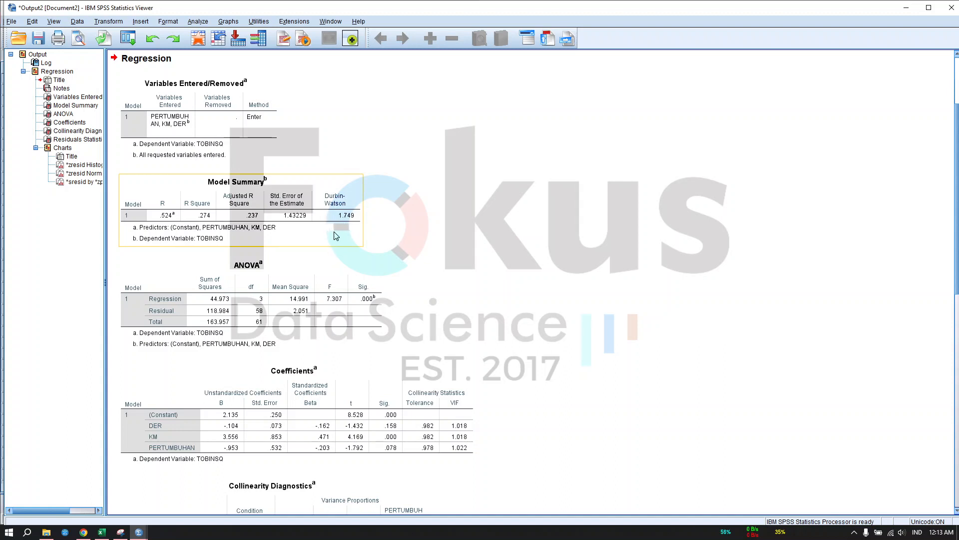
# Examine the regression output's ANOVA, coefficients and collinearity tables, residual histogram, normal P-P plot and scatterplot.
pyautogui.scroll(-3, 346, 225)
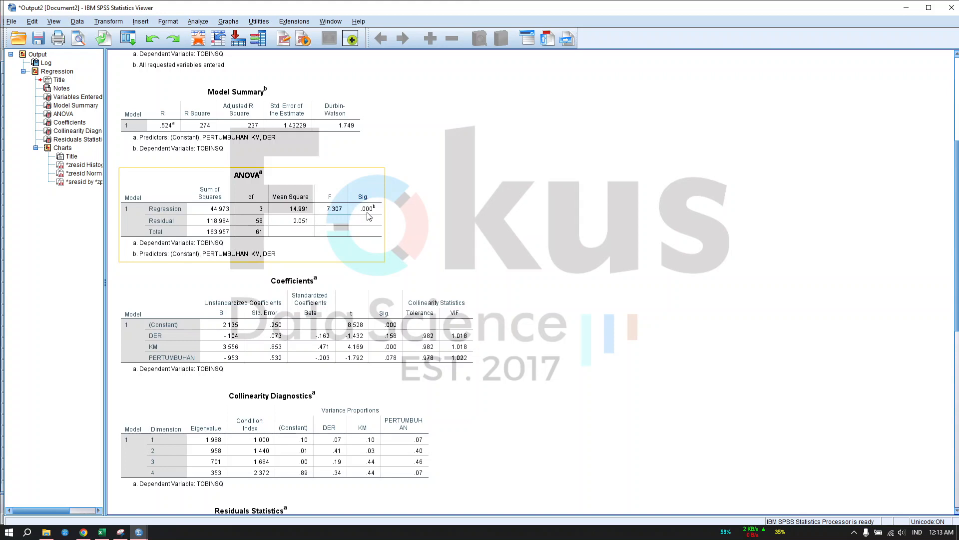
pyautogui.scroll(-3, 364, 227)
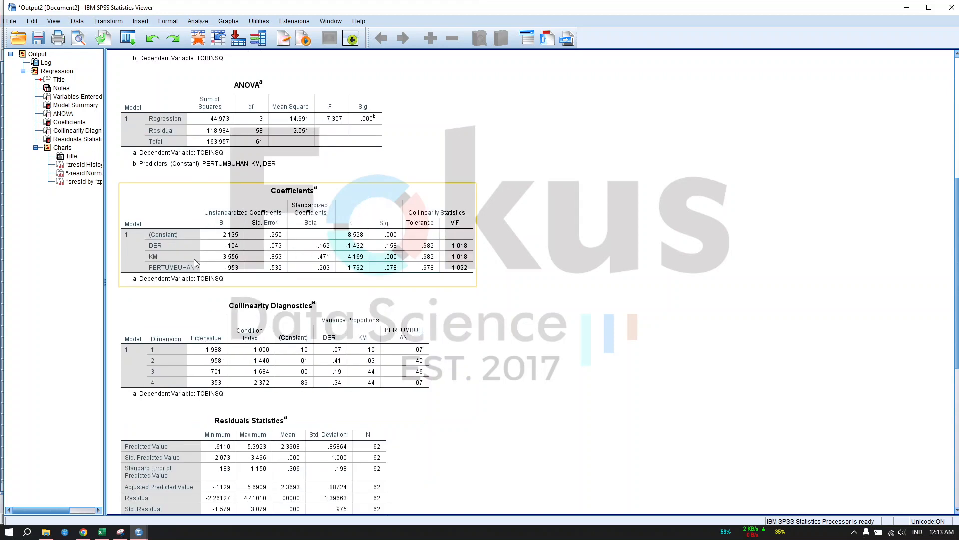
pyautogui.scroll(-15, 382, 263)
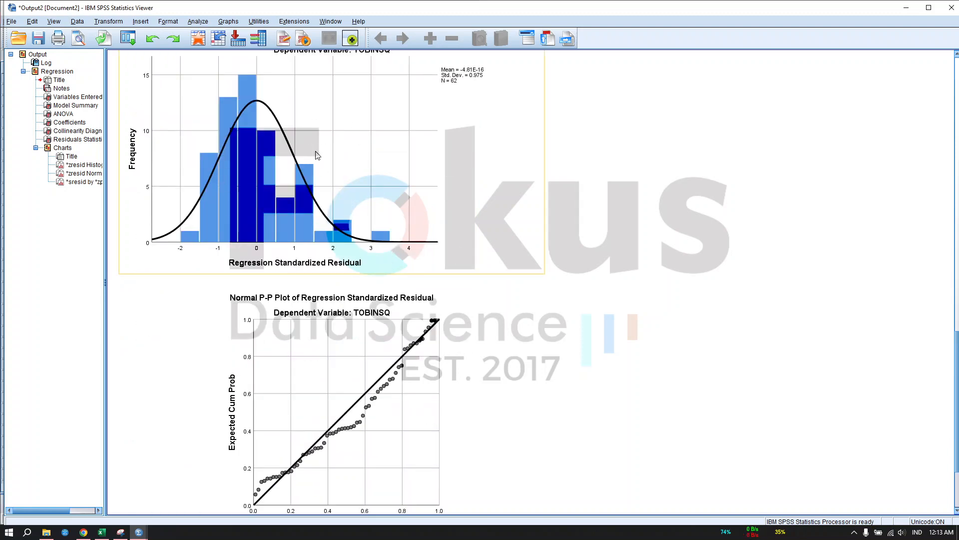
pyautogui.scroll(-8, 316, 155)
pyautogui.scroll(10, 351, 254)
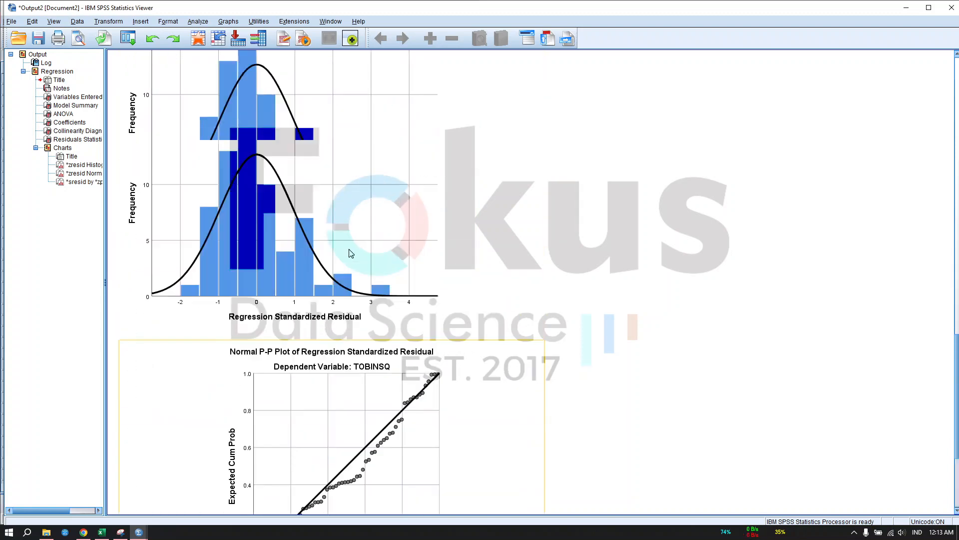
pyautogui.scroll(-10, 351, 253)
# Run a one-sample Kolmogorov-Smirnov normality test on Unstandardized Residual [RES_1] using Monte Carlo with 99% confidence and 10000 samples.
pyautogui.click(198, 21)
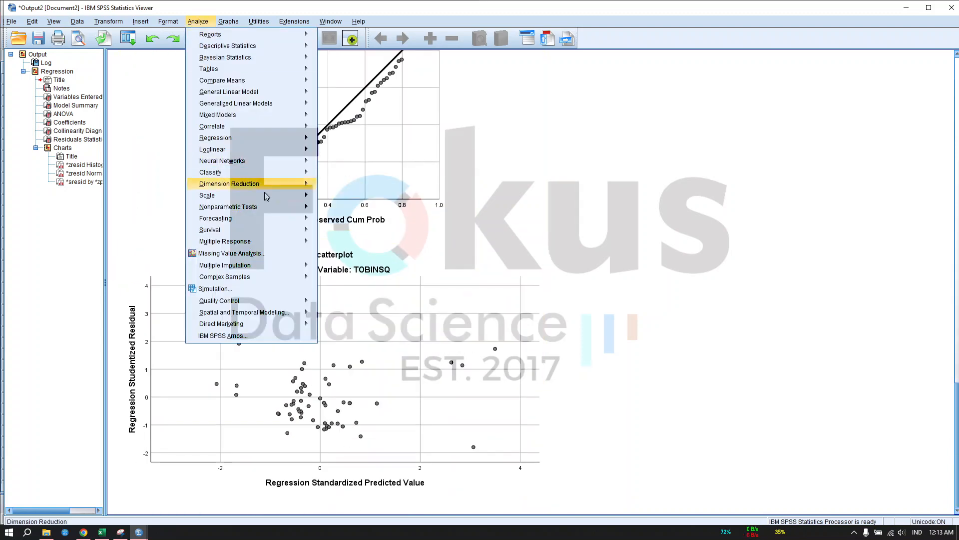
pyautogui.moveTo(269, 206)
pyautogui.moveTo(360, 245)
pyautogui.click(458, 283)
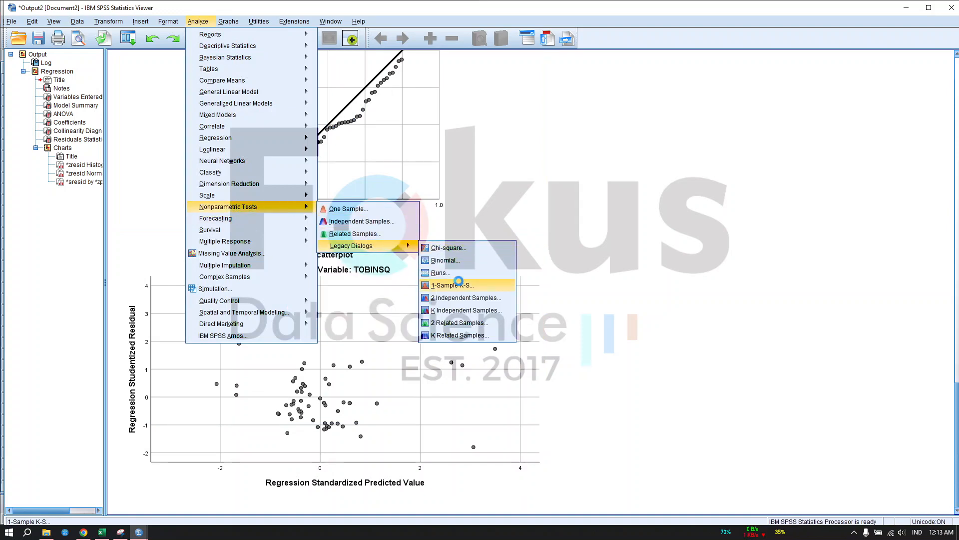
pyautogui.click(300, 174)
pyautogui.click(439, 198)
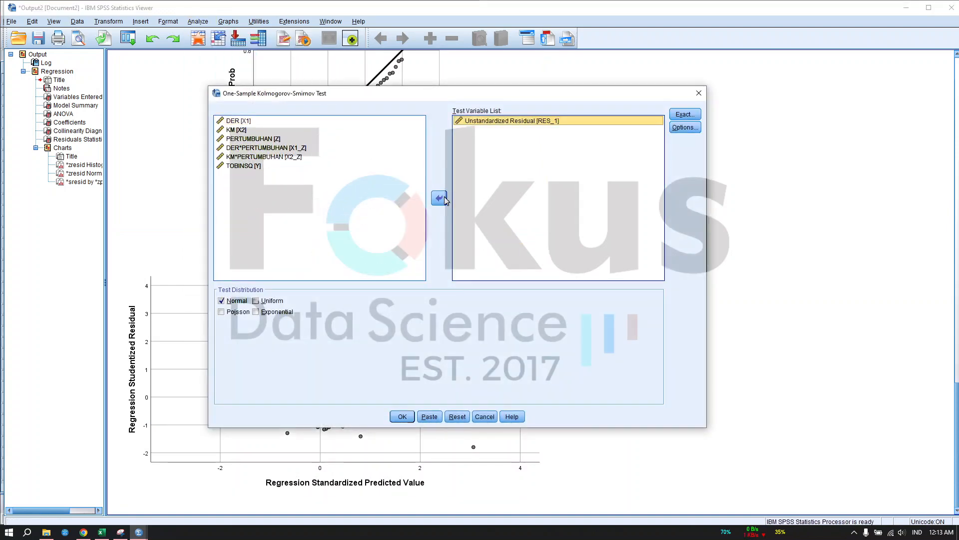
pyautogui.click(685, 114)
pyautogui.click(287, 233)
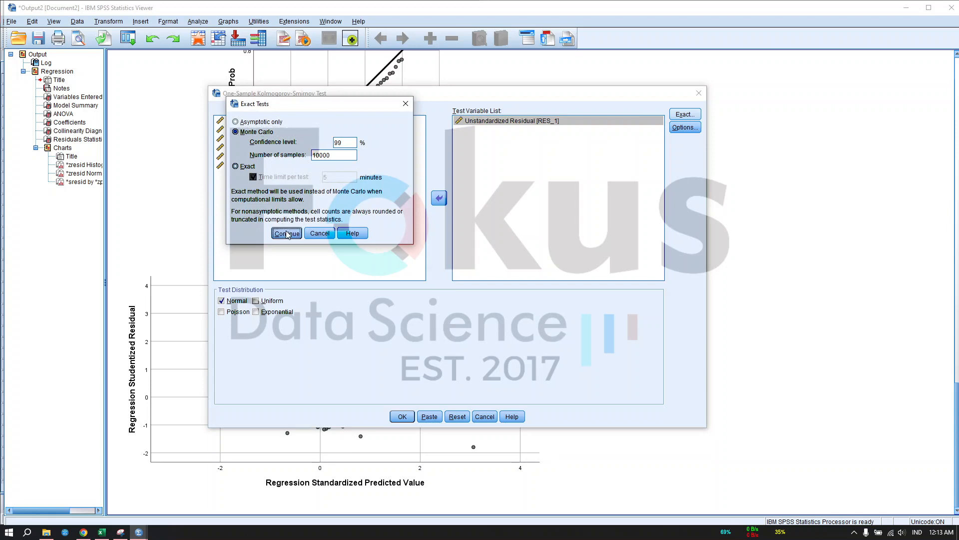
pyautogui.click(402, 417)
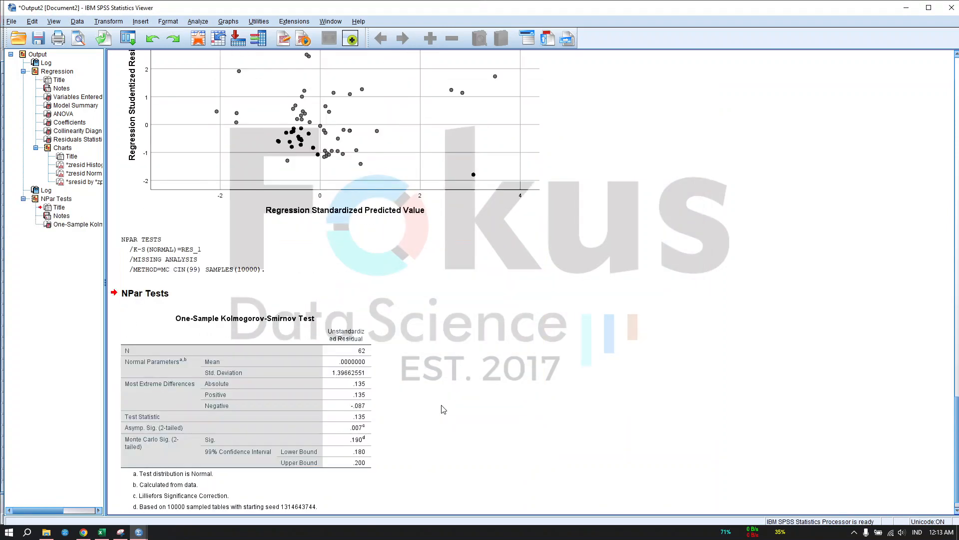